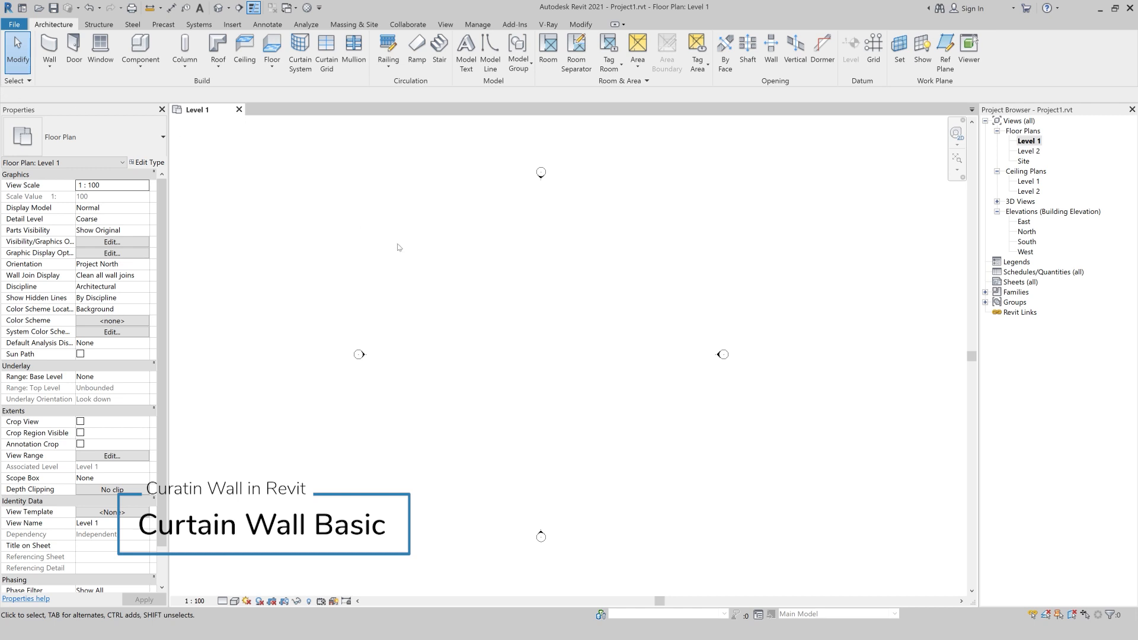
{"action": "key", "text": "w"}
{"action": "key", "text": "a"}
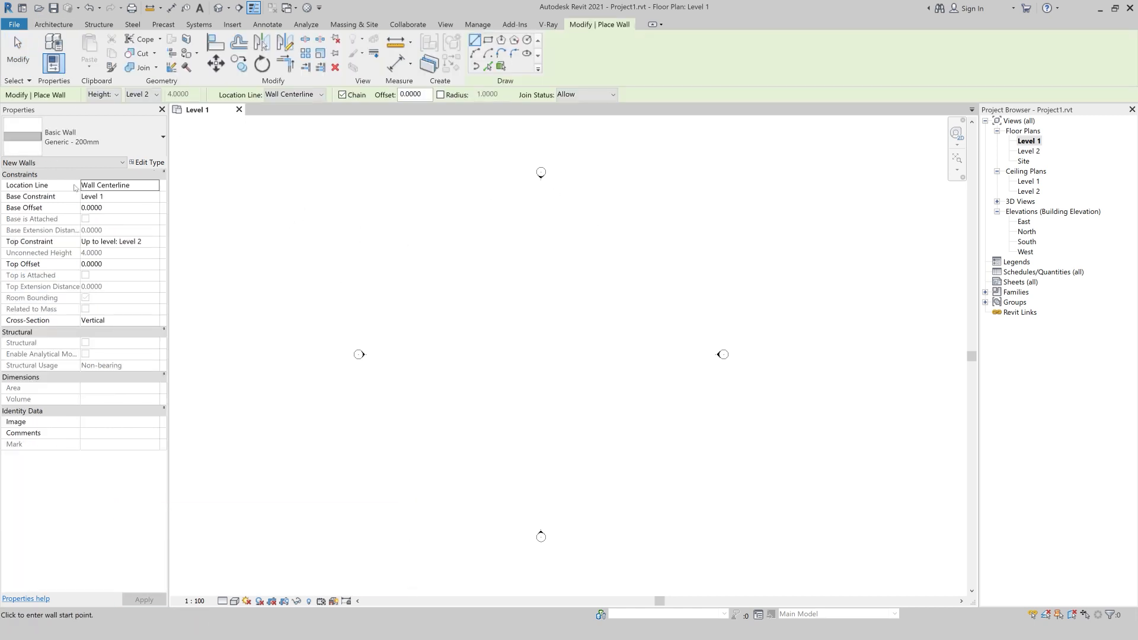
{"action": "key", "text": "Escape"}
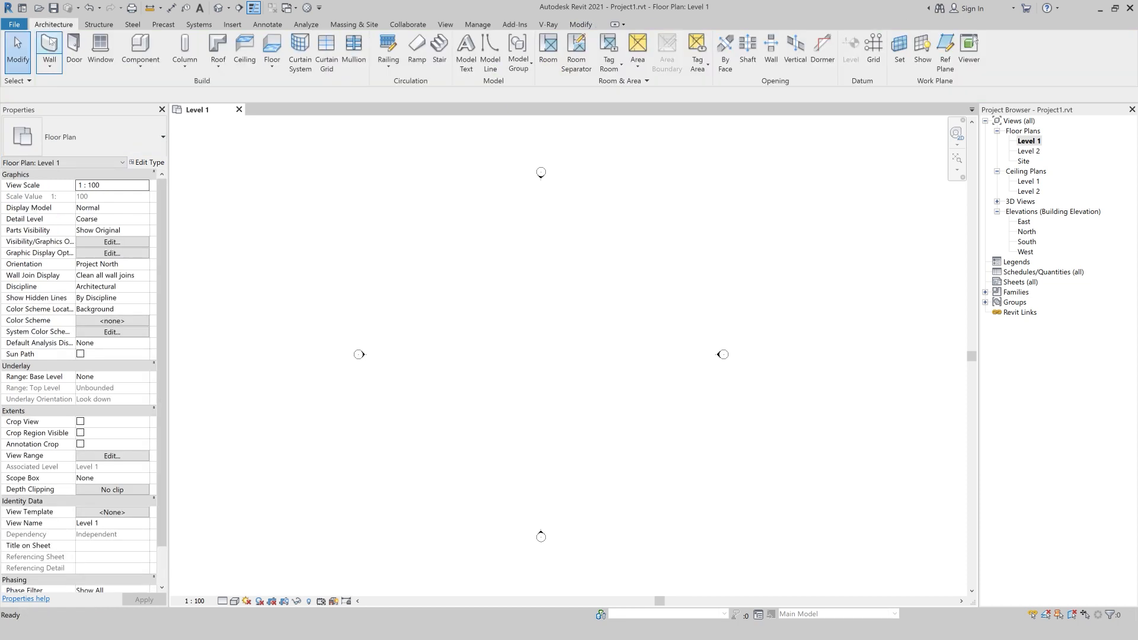
Step: Draw a horizontal wall of type Curtain Wall, 20 m long, between the west and east elevation markers on Level 1
{"action": "left_click", "coordinate": [37, 41]}
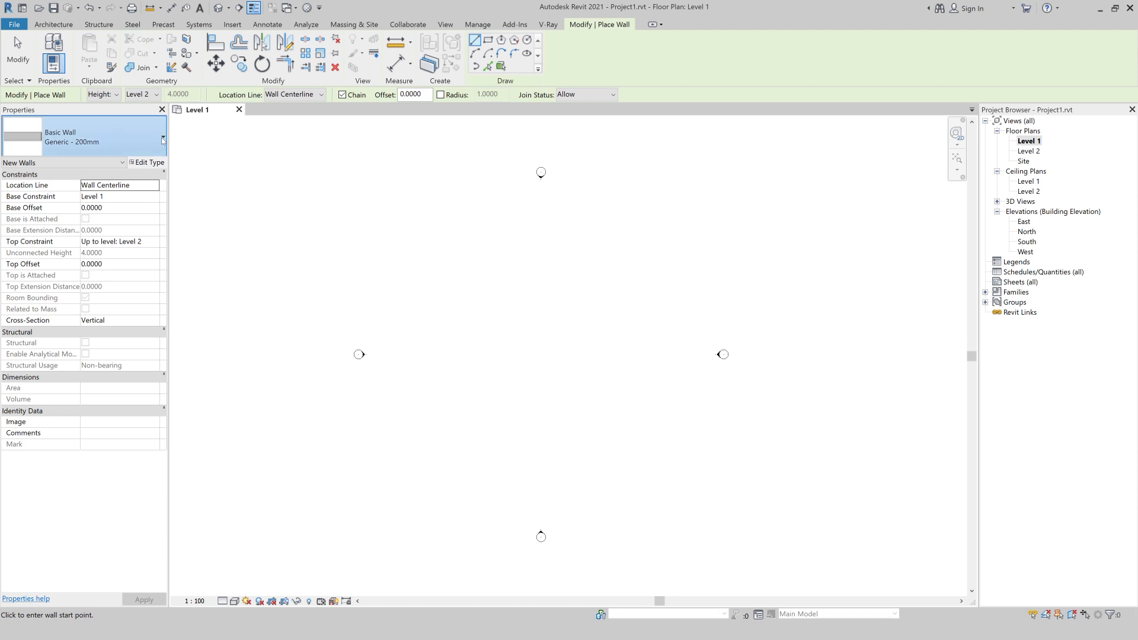
{"action": "left_click", "coordinate": [162, 138]}
{"action": "scroll", "coordinate": [60, 231], "scroll_direction": "up", "scroll_amount": 5}
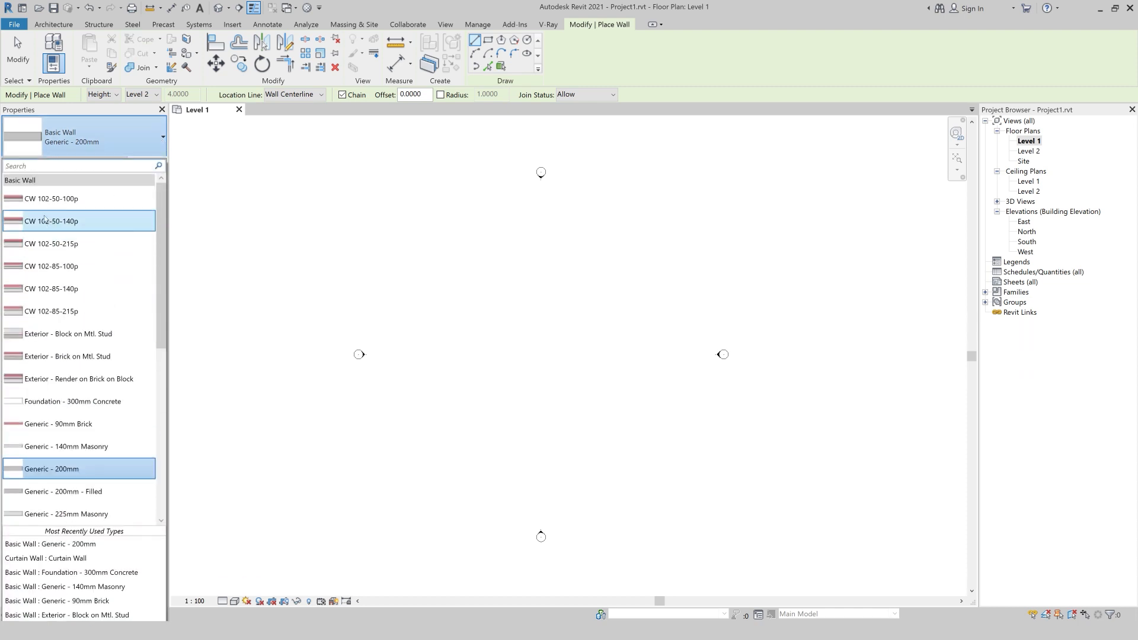
{"action": "scroll", "coordinate": [22, 373], "scroll_direction": "down", "scroll_amount": 6}
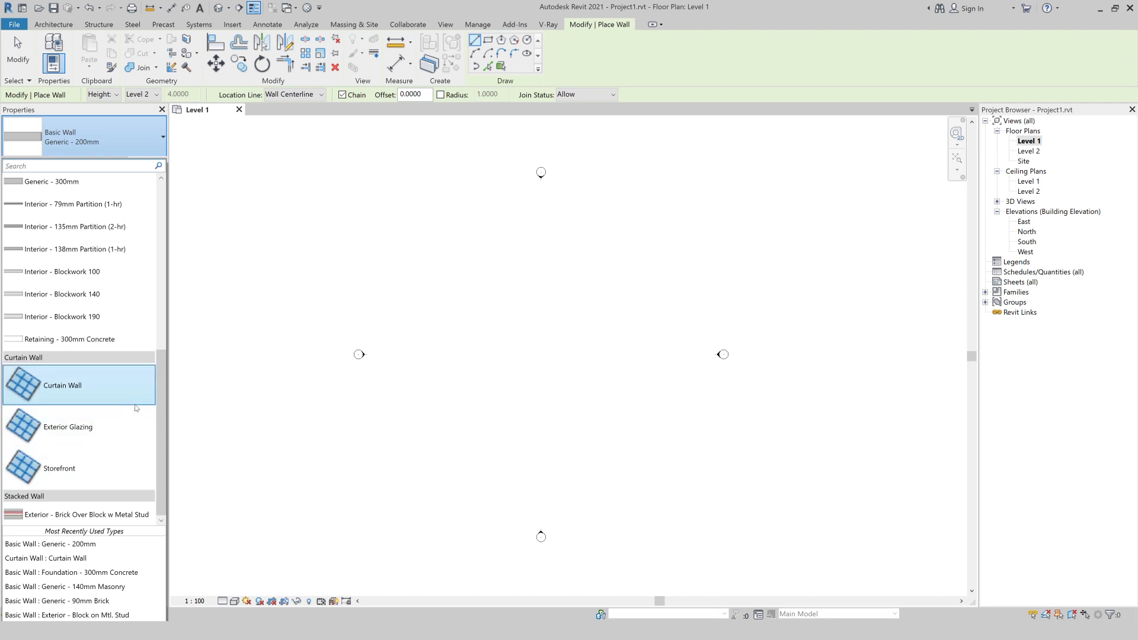
{"action": "left_click", "coordinate": [90, 384]}
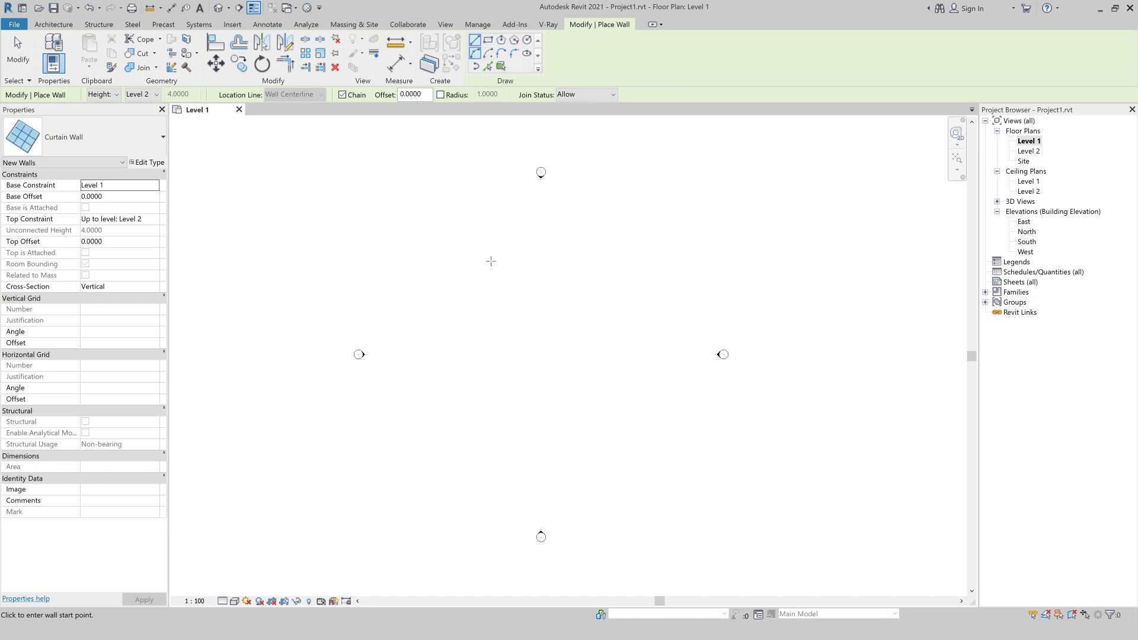
{"action": "left_click", "coordinate": [441, 356]}
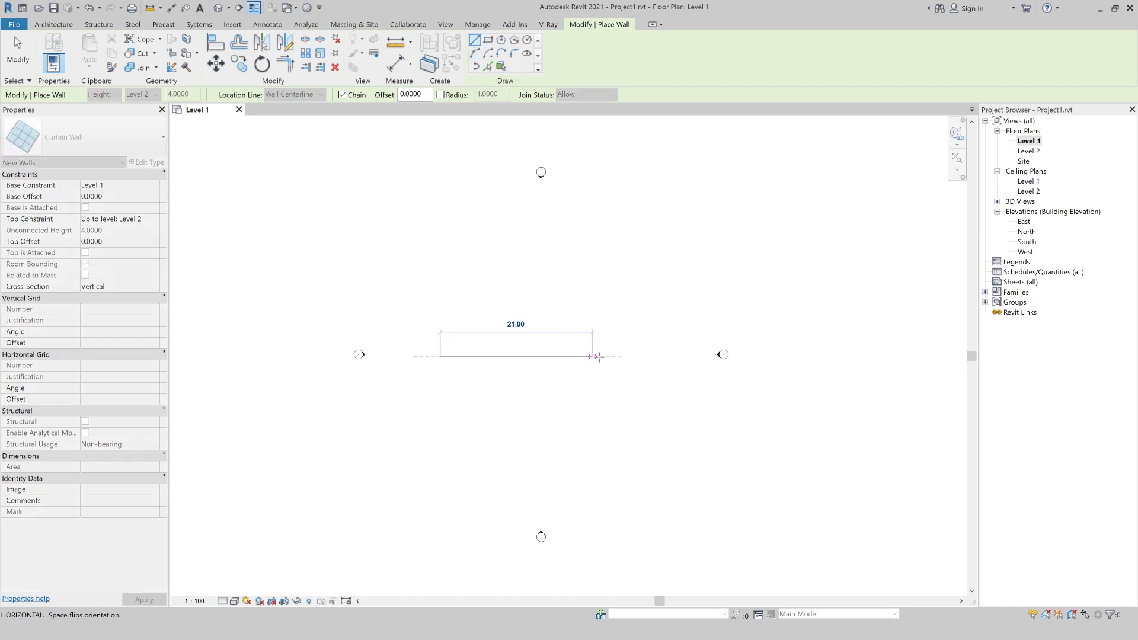
{"action": "type", "text": "20"}
{"action": "key", "text": "Return"}
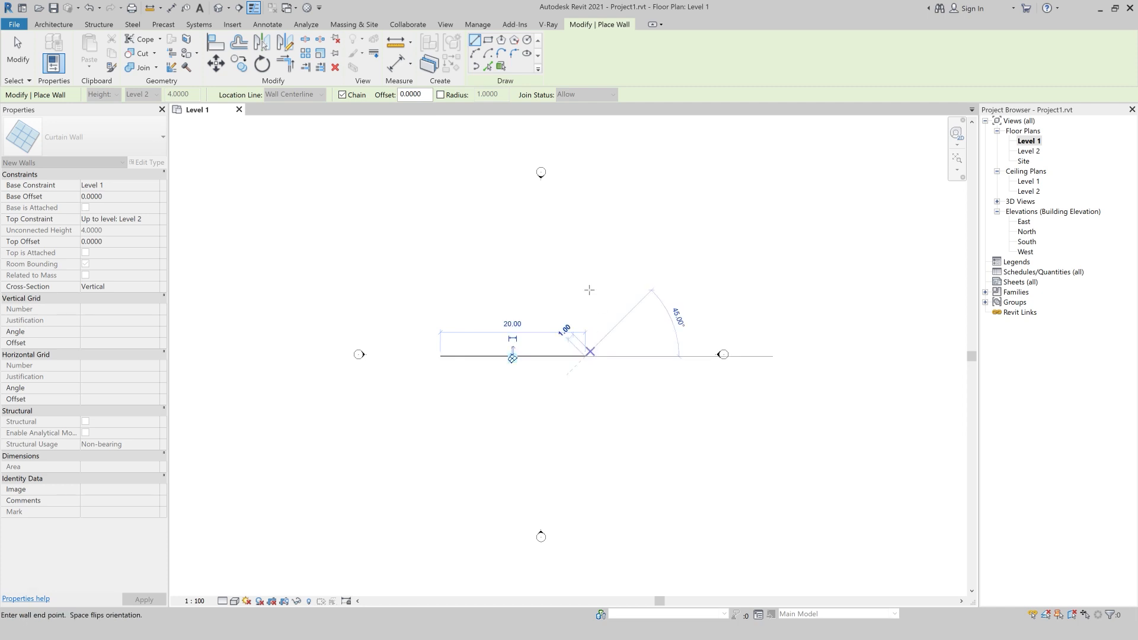
{"action": "key", "text": "Escape"}
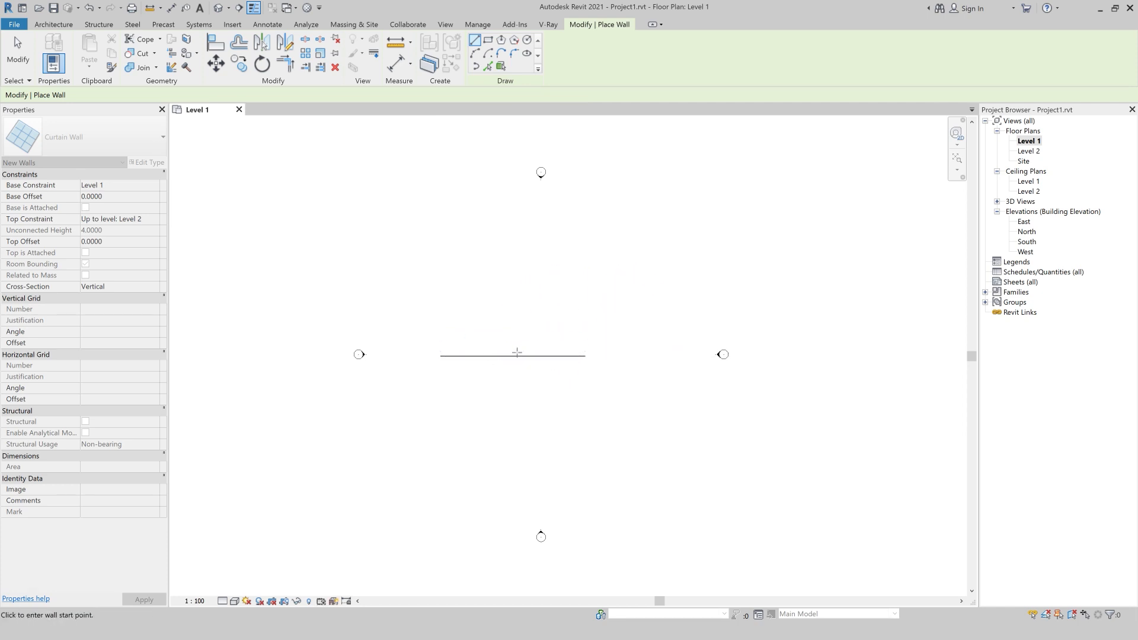
{"action": "key", "text": "Escape"}
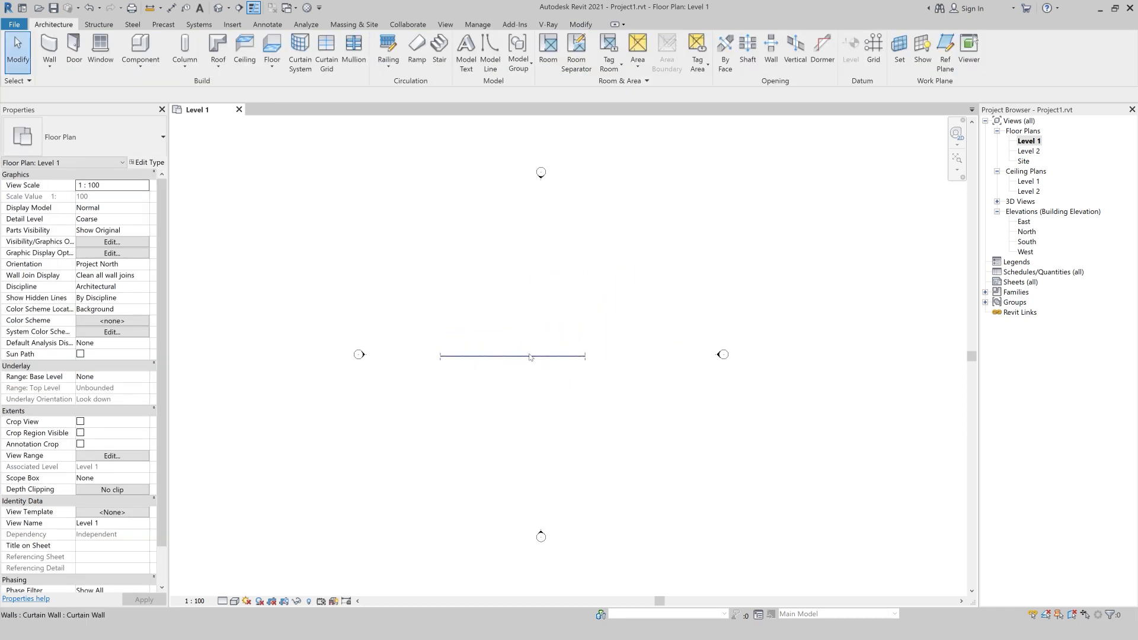
Step: Open the default 3D view, tile it beside the Level 1 plan, fit both views and widen the 3D view
{"action": "left_click", "coordinate": [219, 8]}
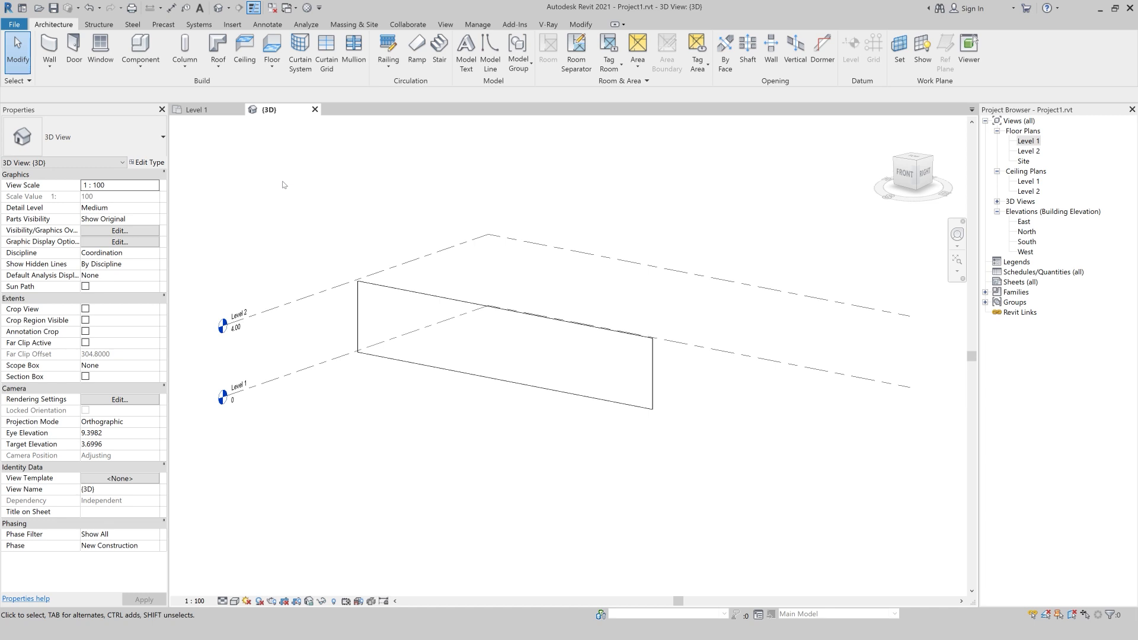
{"action": "key", "text": "w"}
{"action": "key", "text": "t"}
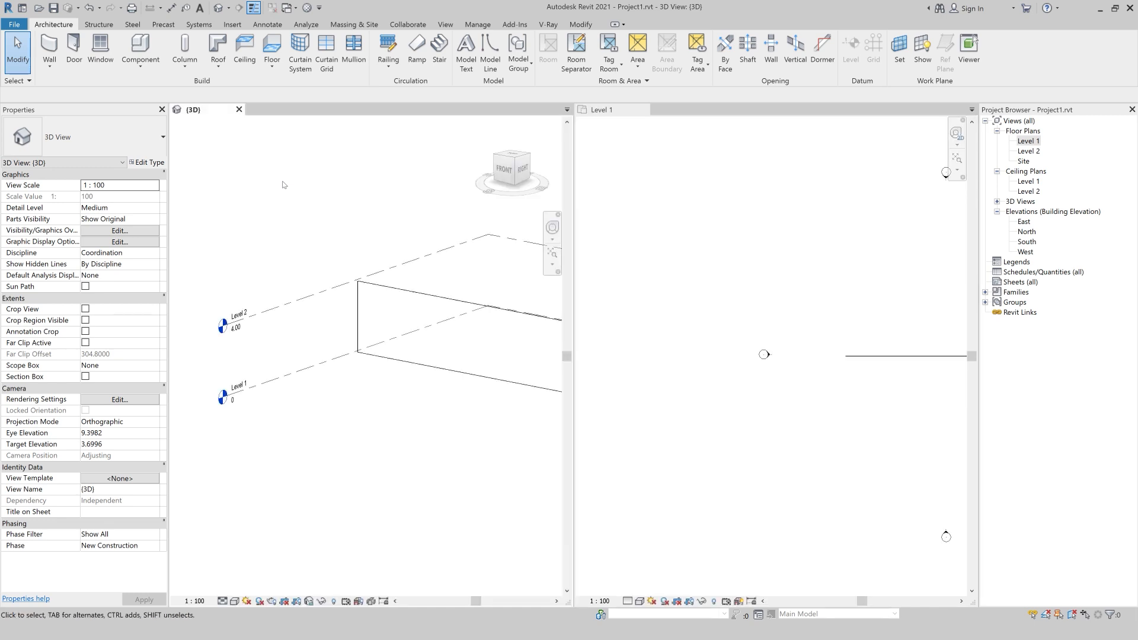
{"action": "key", "text": "z"}
{"action": "key", "text": "a"}
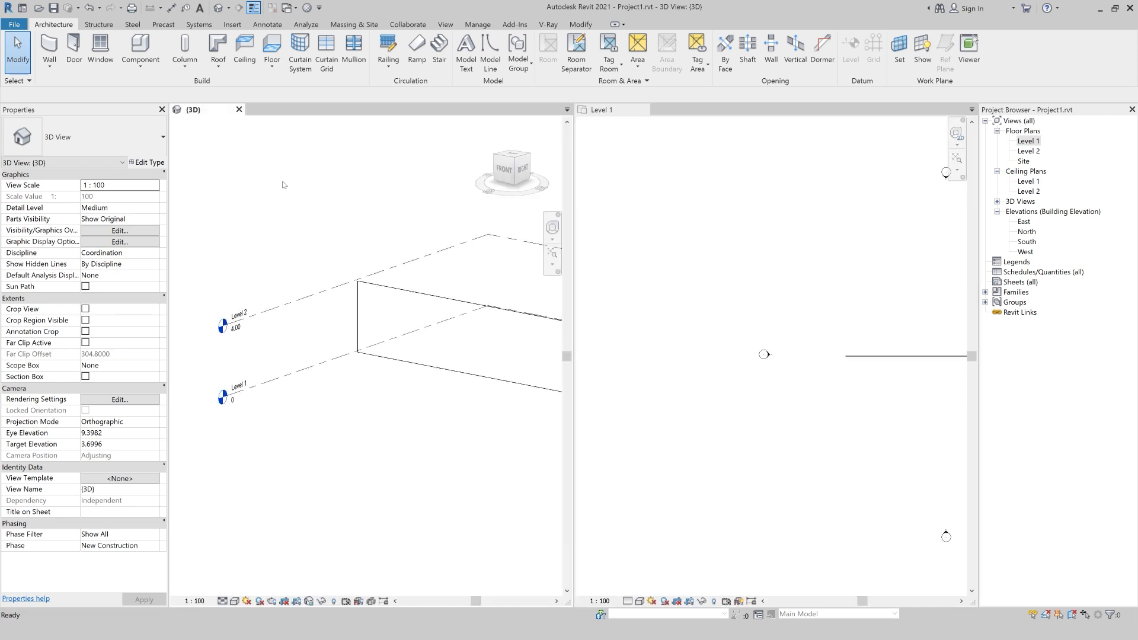
{"action": "scroll", "coordinate": [268, 337], "scroll_direction": "up", "scroll_amount": 2}
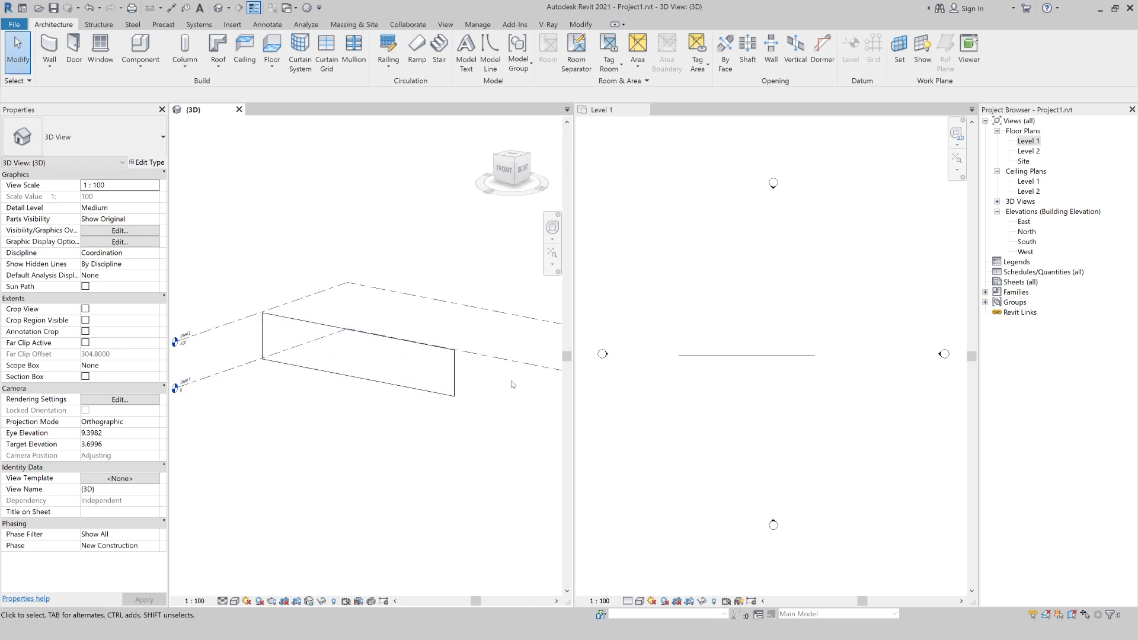
{"action": "left_click_drag", "start_coordinate": [579, 389], "coordinate": [632, 386]}
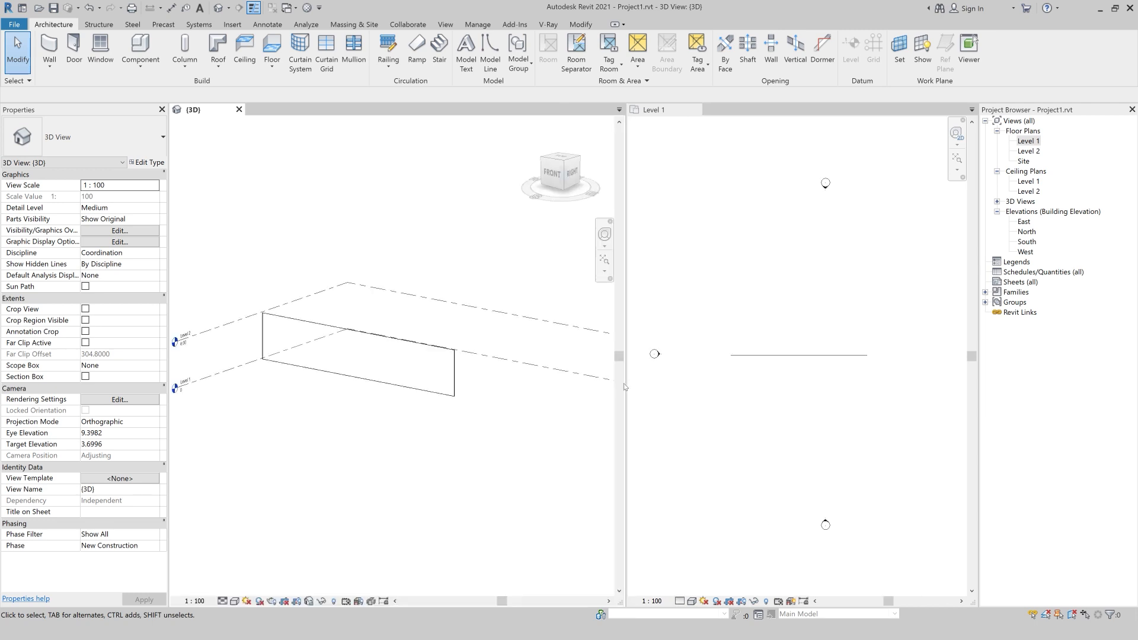
Step: Try to set the curtain wall's base constraint to Level 2
{"action": "scroll", "coordinate": [395, 342], "scroll_direction": "up", "scroll_amount": 1}
{"action": "left_click", "coordinate": [396, 342]}
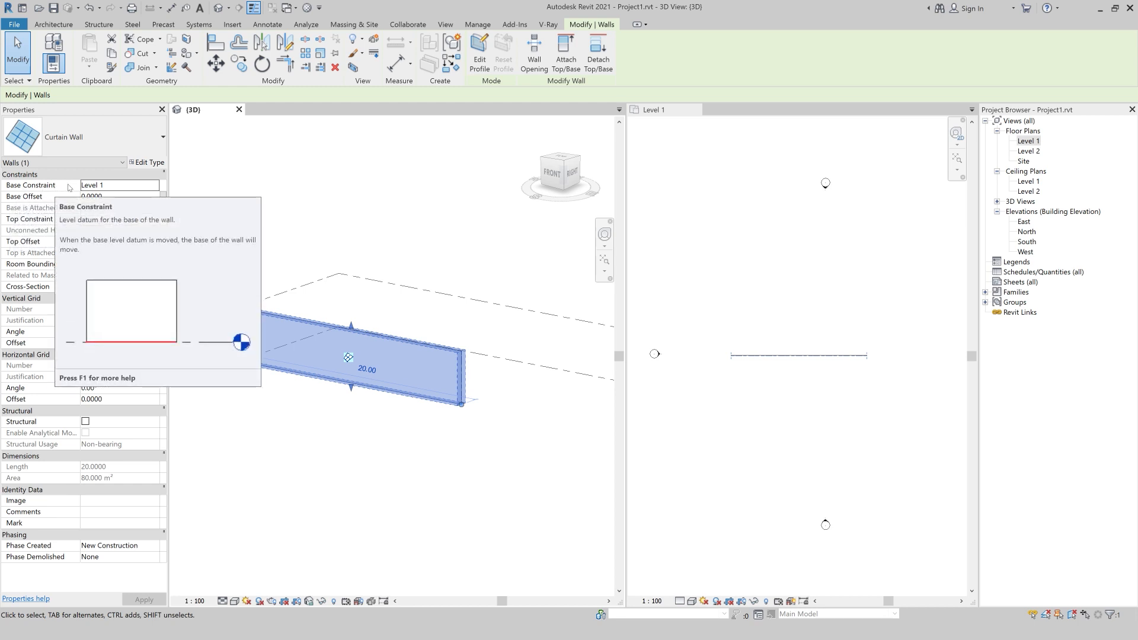
{"action": "left_click", "coordinate": [154, 185]}
{"action": "left_click", "coordinate": [93, 206]}
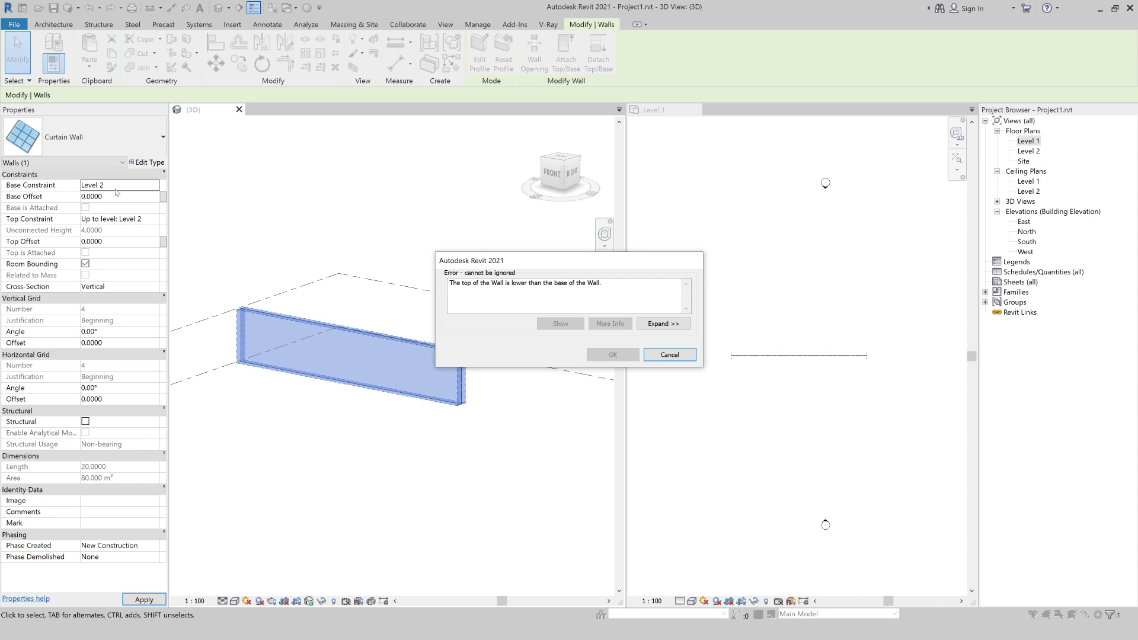
{"action": "left_click", "coordinate": [680, 359]}
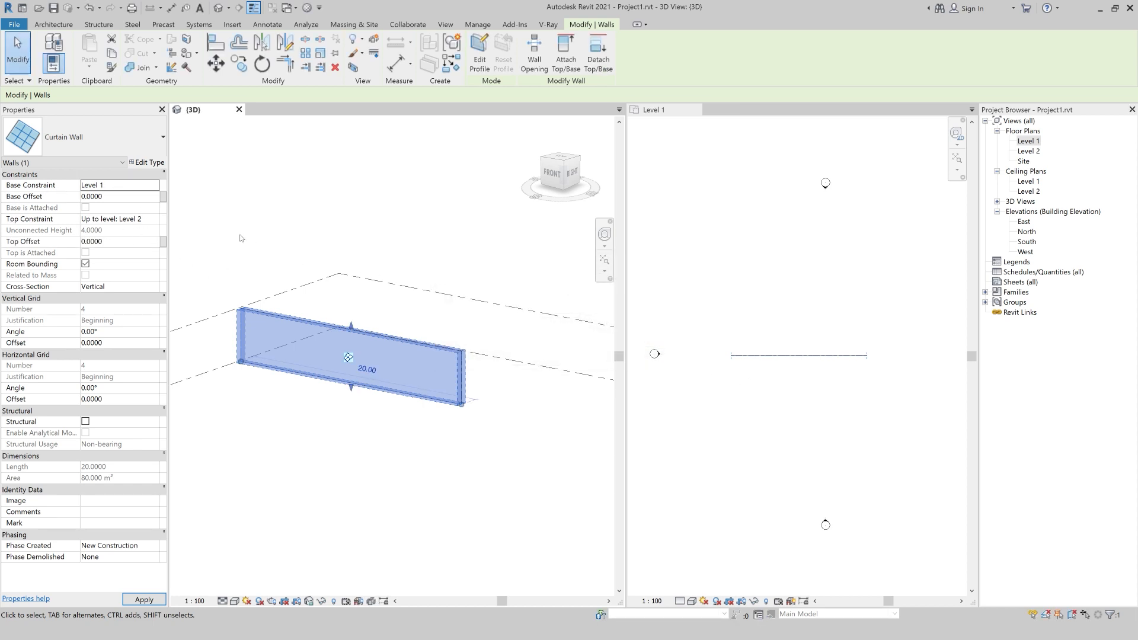
Step: Set the curtain wall's top constraint to Unconnected, its base constraint to Level 2 and its unconnected height to 8 m
{"action": "left_click", "coordinate": [137, 218]}
{"action": "left_click", "coordinate": [137, 231]}
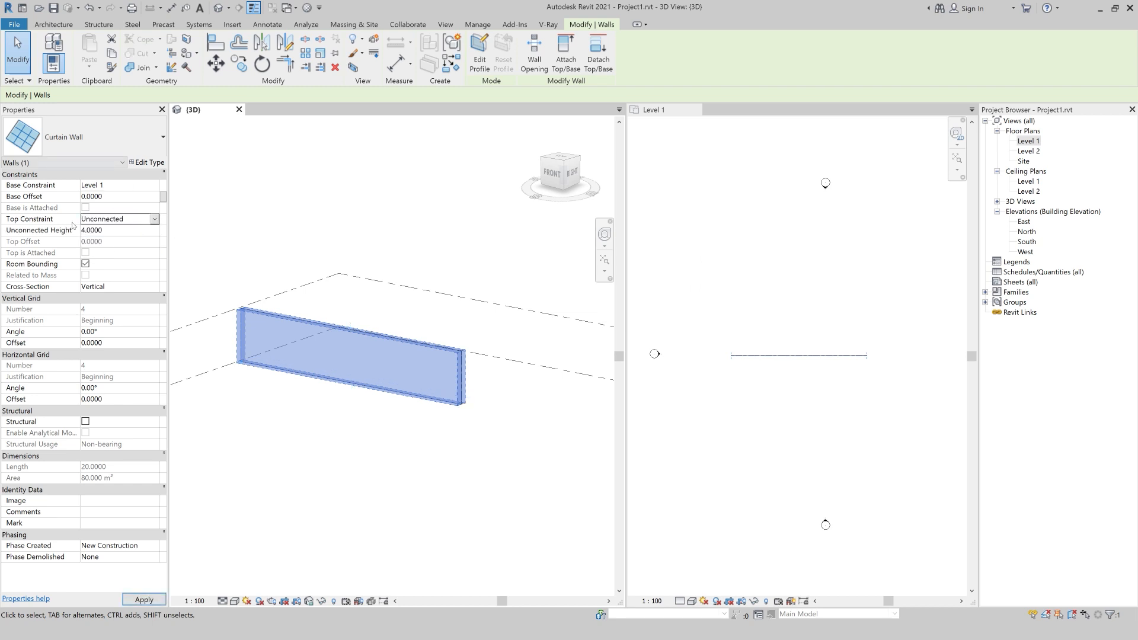
{"action": "left_click", "coordinate": [151, 186]}
{"action": "left_click", "coordinate": [117, 206]}
{"action": "left_click", "coordinate": [116, 231]}
{"action": "double_click", "coordinate": [115, 233]}
{"action": "type", "text": "8"}
{"action": "key", "text": "Return"}
{"action": "left_click", "coordinate": [357, 475]}
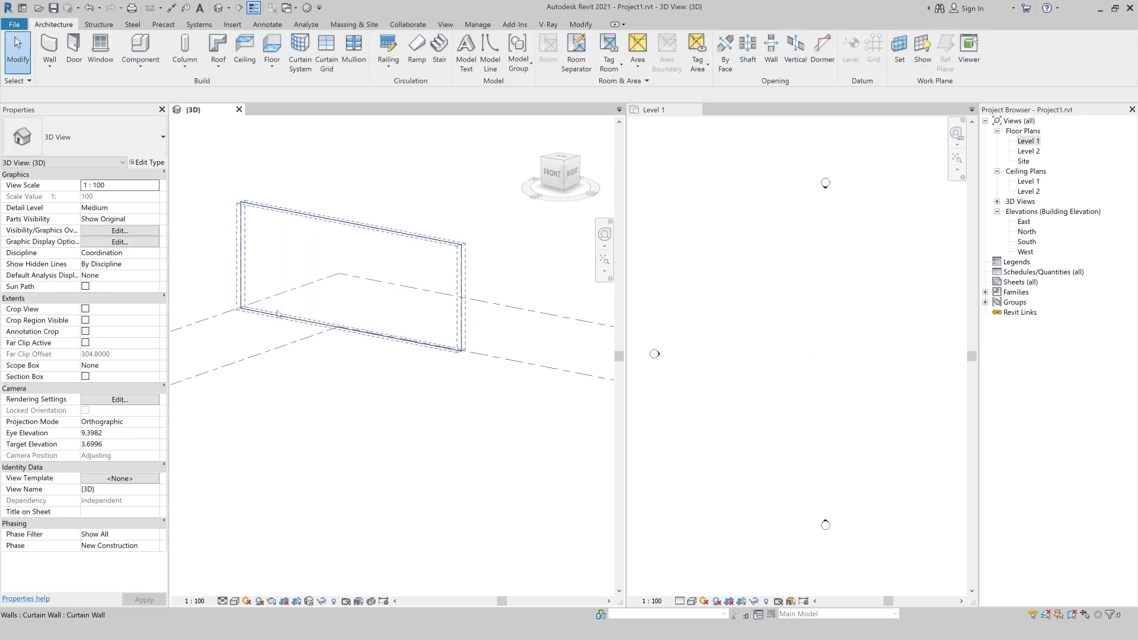
Step: Set the curtain wall's base constraint to Level 1
{"action": "left_click", "coordinate": [255, 308]}
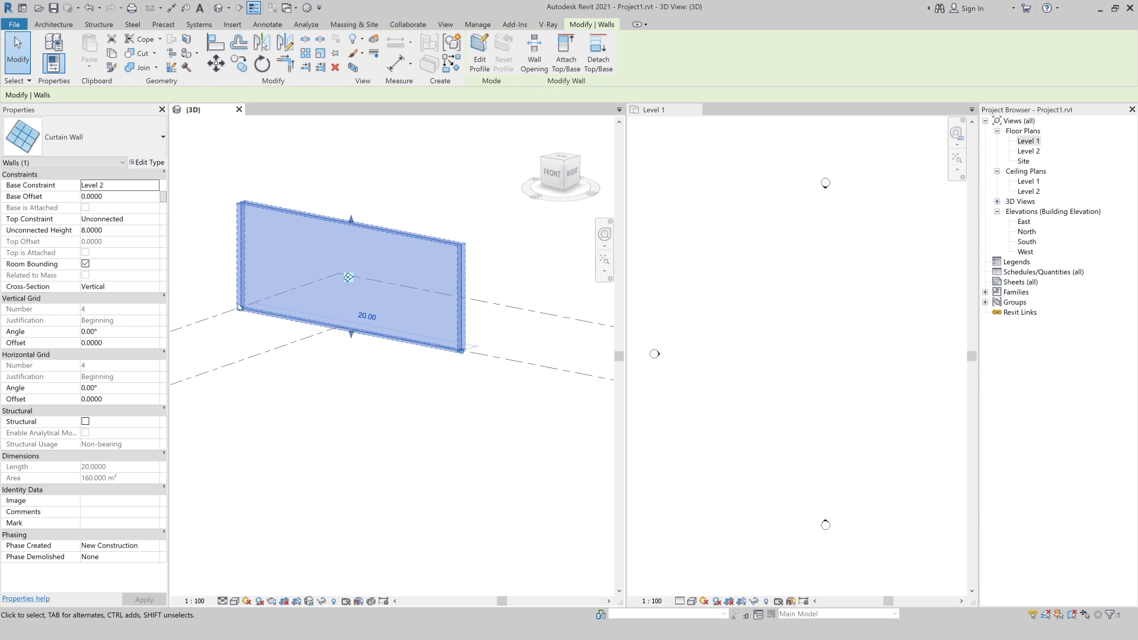
{"action": "left_click", "coordinate": [154, 185]}
{"action": "left_click", "coordinate": [119, 197]}
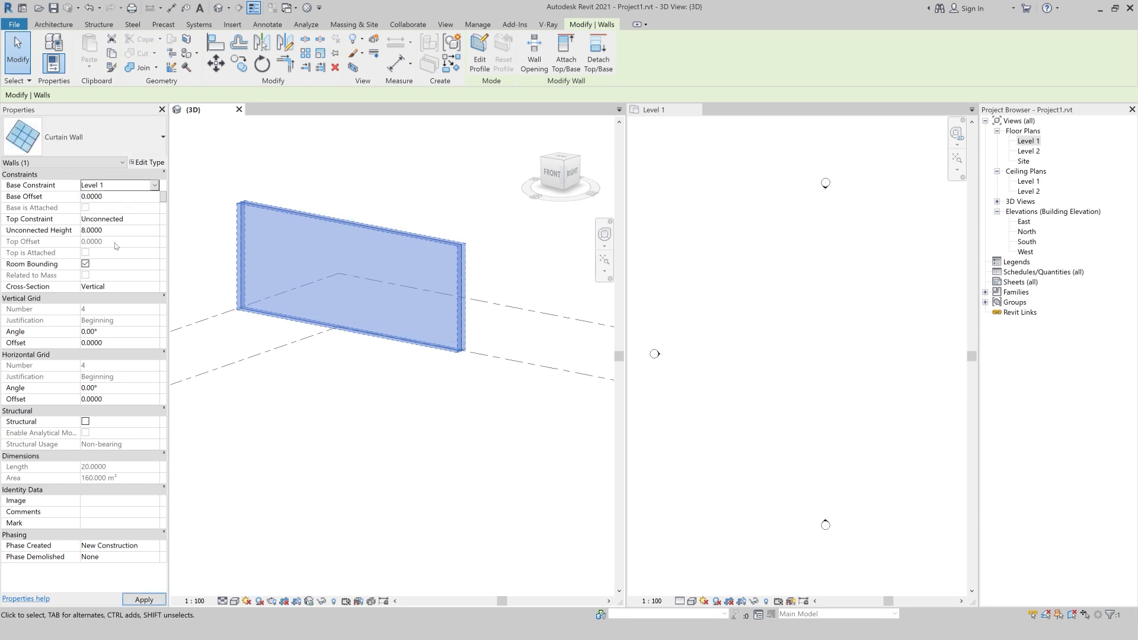
{"action": "key", "text": "Return"}
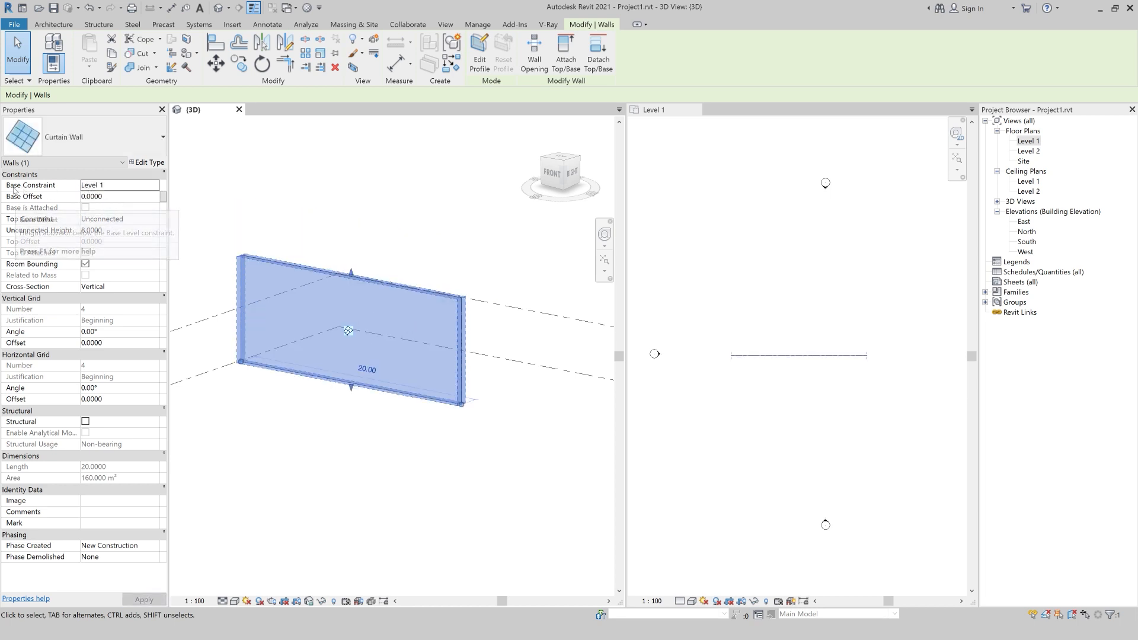
Step: Open the North elevation and dock it with the Level 1 plan, beside the 3D view
{"action": "double_click", "coordinate": [1027, 232]}
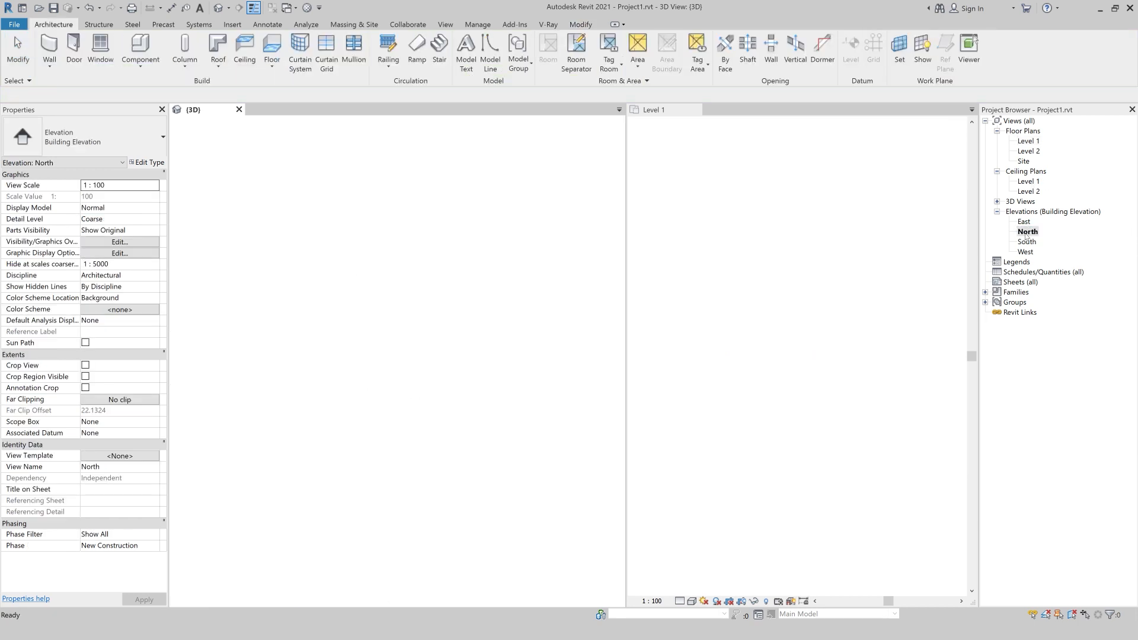
{"action": "left_click_drag", "start_coordinate": [284, 114], "coordinate": [671, 113]}
{"action": "scroll", "coordinate": [729, 296], "scroll_direction": "down", "scroll_amount": 2}
{"action": "scroll", "coordinate": [711, 450], "scroll_direction": "up", "scroll_amount": 5}
{"action": "scroll", "coordinate": [694, 496], "scroll_direction": "up", "scroll_amount": 5}
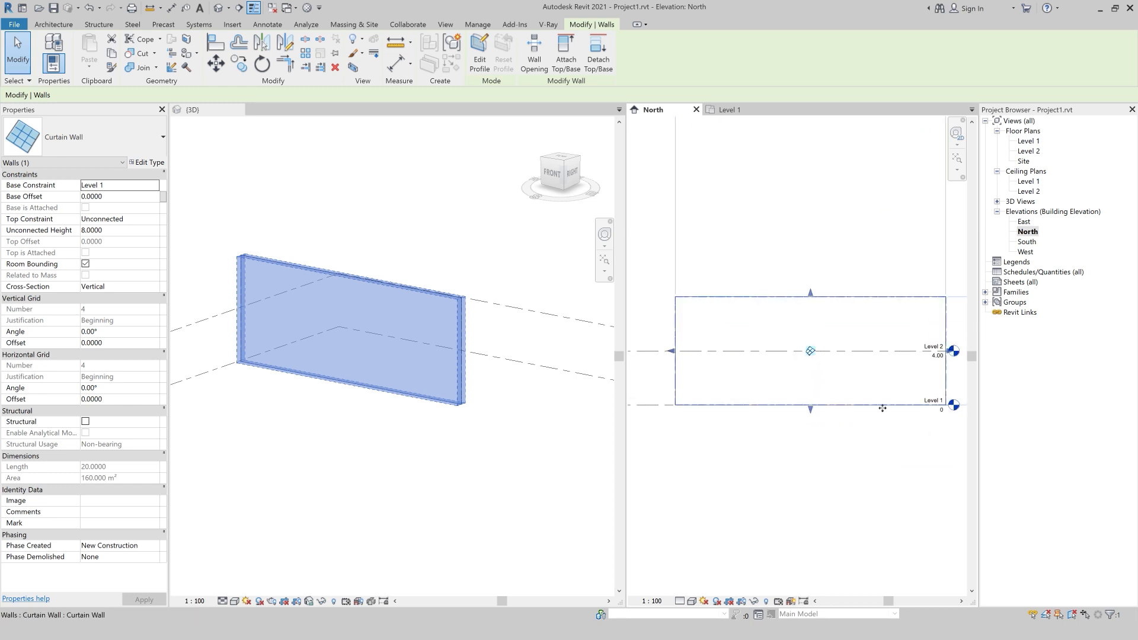
{"action": "left_click", "coordinate": [901, 398]}
{"action": "left_click", "coordinate": [946, 391]}
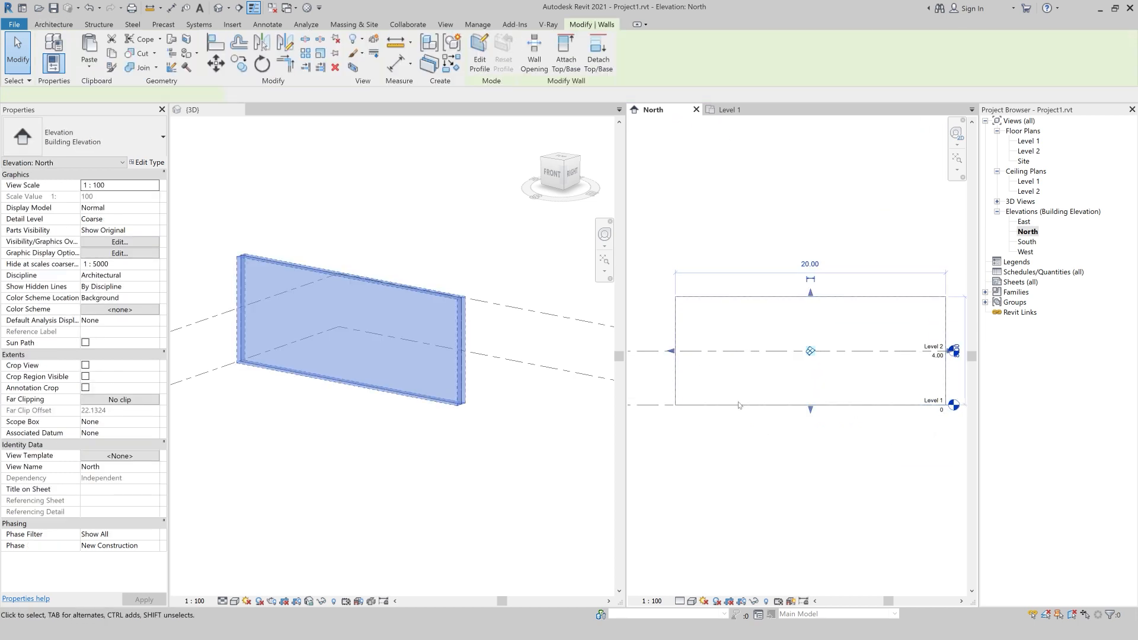
Step: Set the curtain wall's base offset to 2 m
{"action": "left_click", "coordinate": [115, 197]}
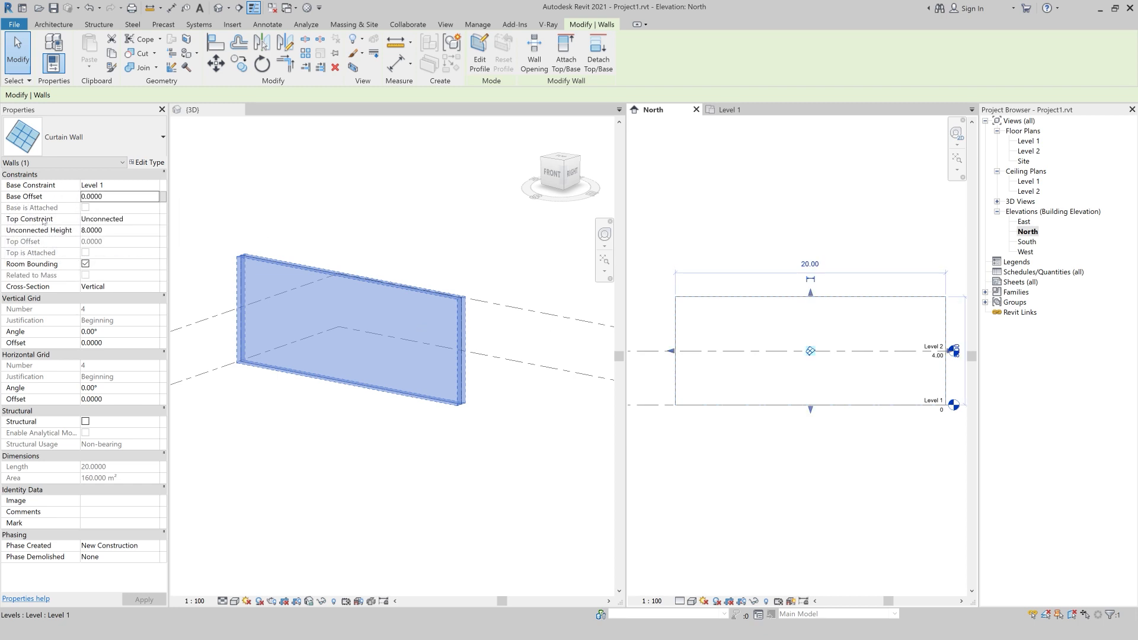
{"action": "left_click", "coordinate": [132, 200]}
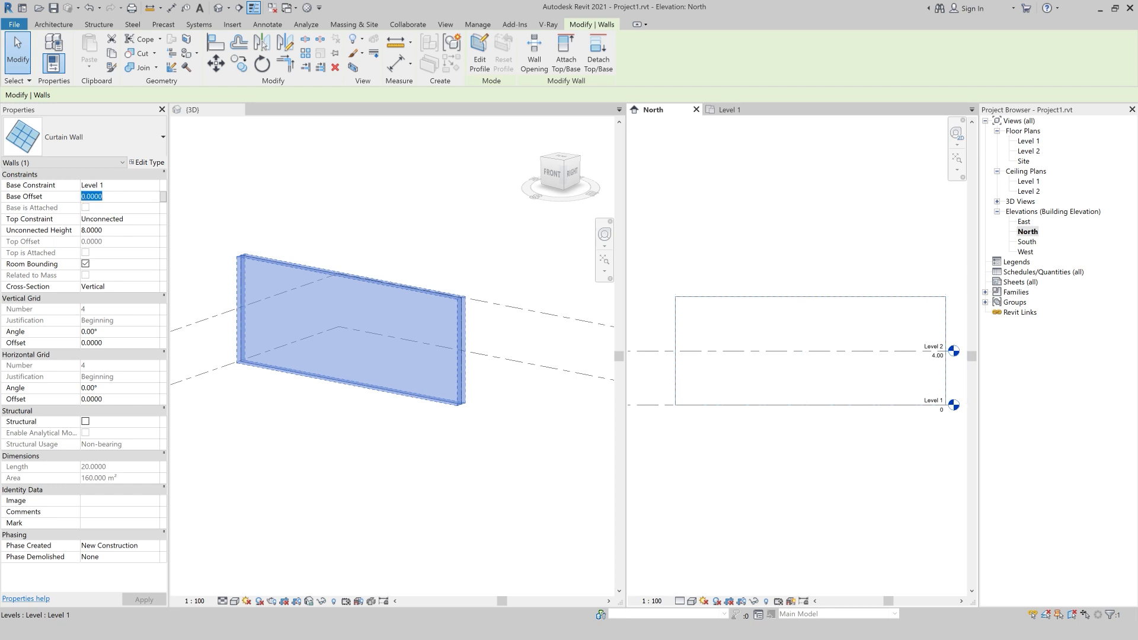
{"action": "type", "text": "2"}
{"action": "key", "text": "Return"}
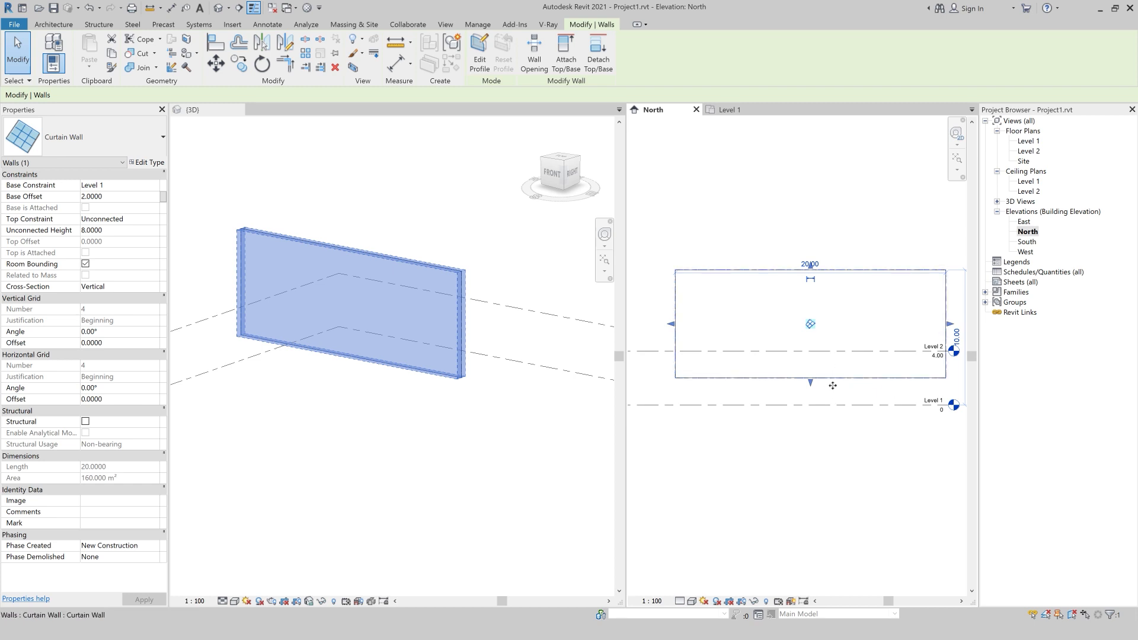
Step: Set the curtain wall's base offset to -1 m to extend it below Level 1
{"action": "left_click", "coordinate": [118, 196]}
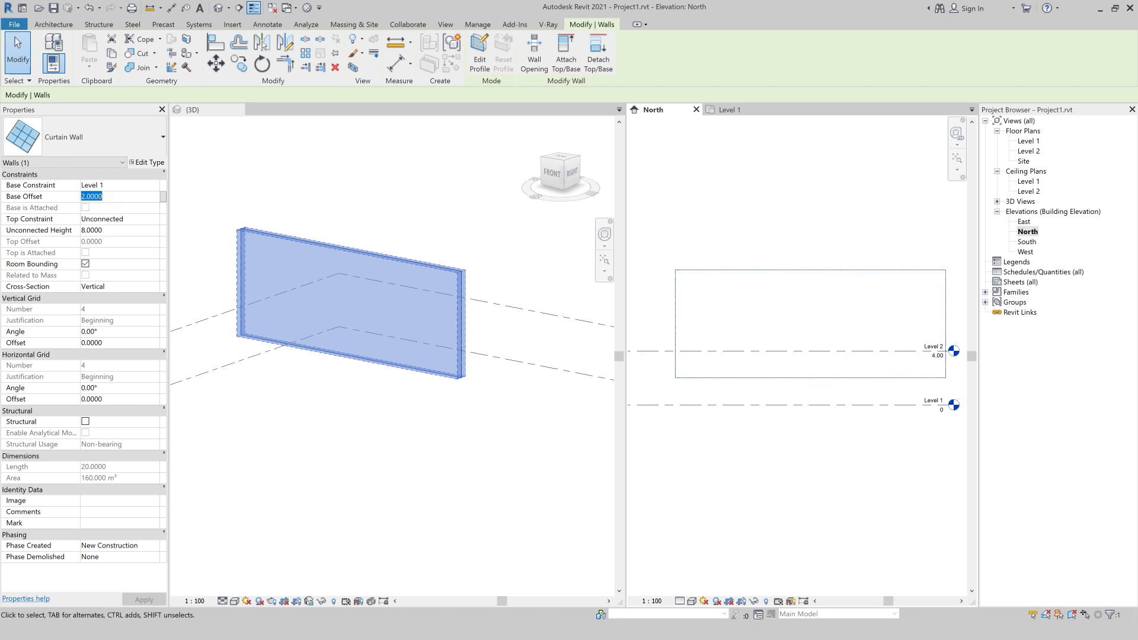
{"action": "type", "text": "-1"}
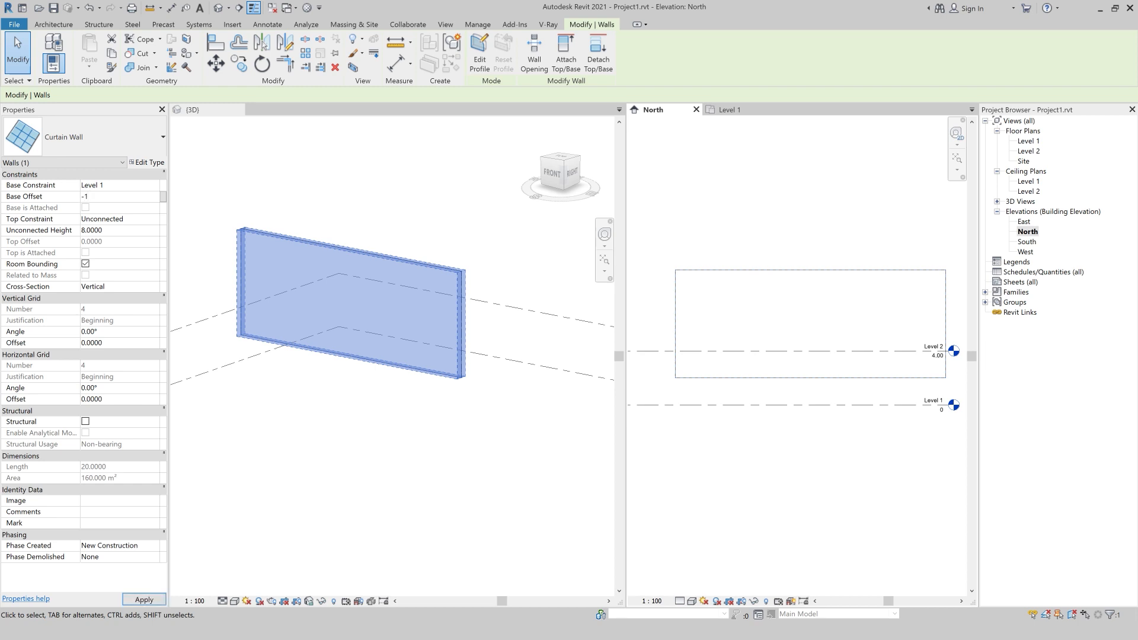
{"action": "key", "text": "Return"}
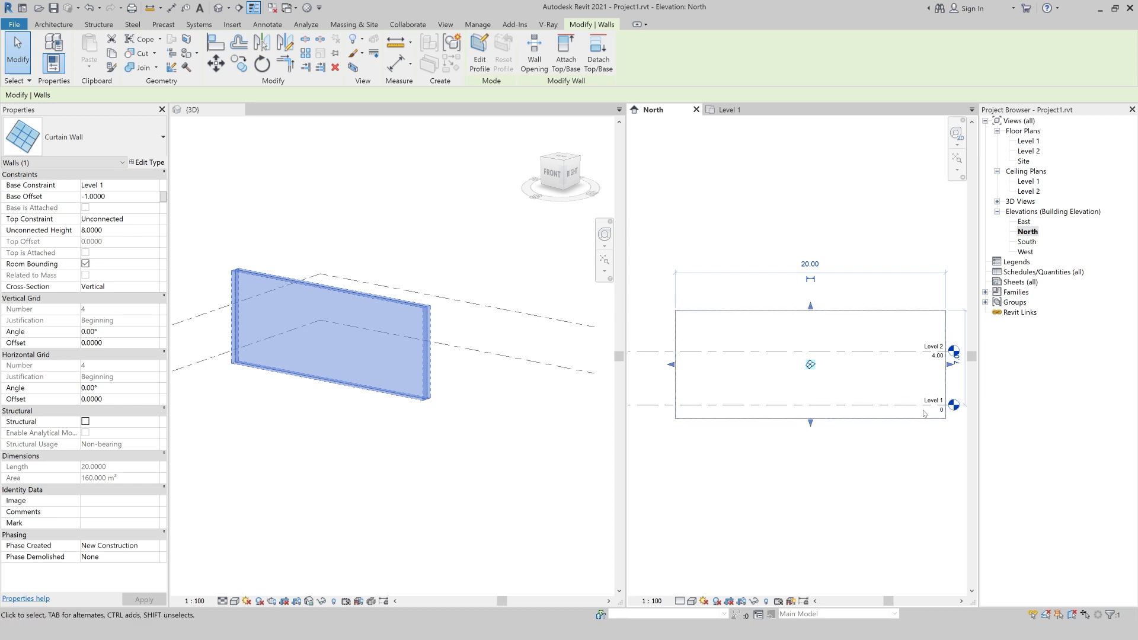
Step: Reset the curtain wall's base offset to 0
{"action": "left_click", "coordinate": [118, 197]}
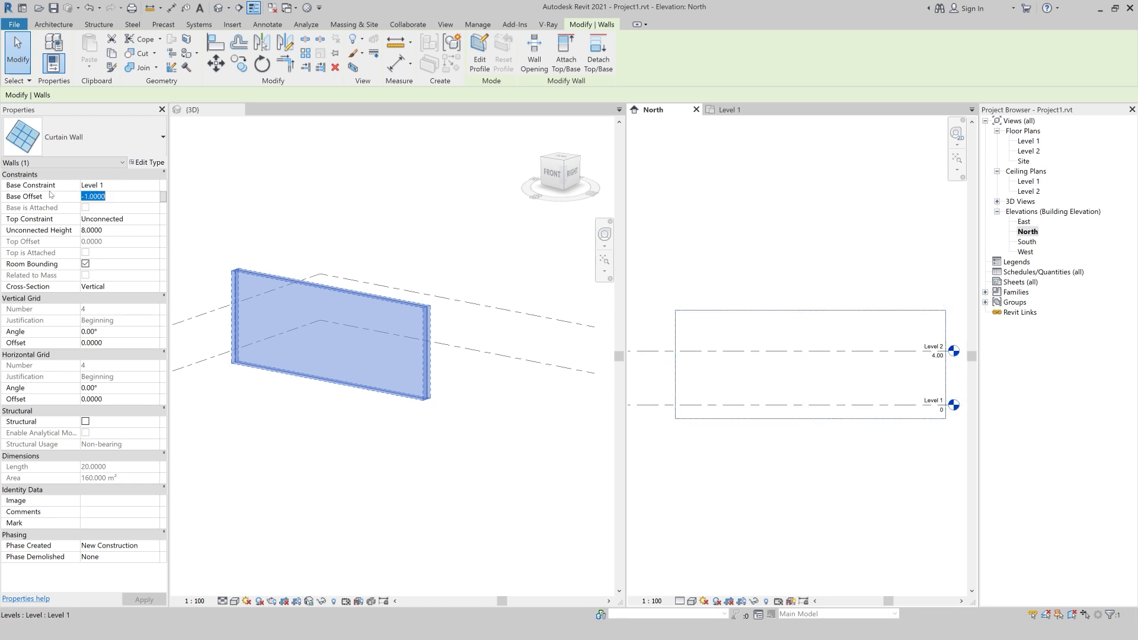
{"action": "type", "text": "0"}
{"action": "key", "text": "Return"}
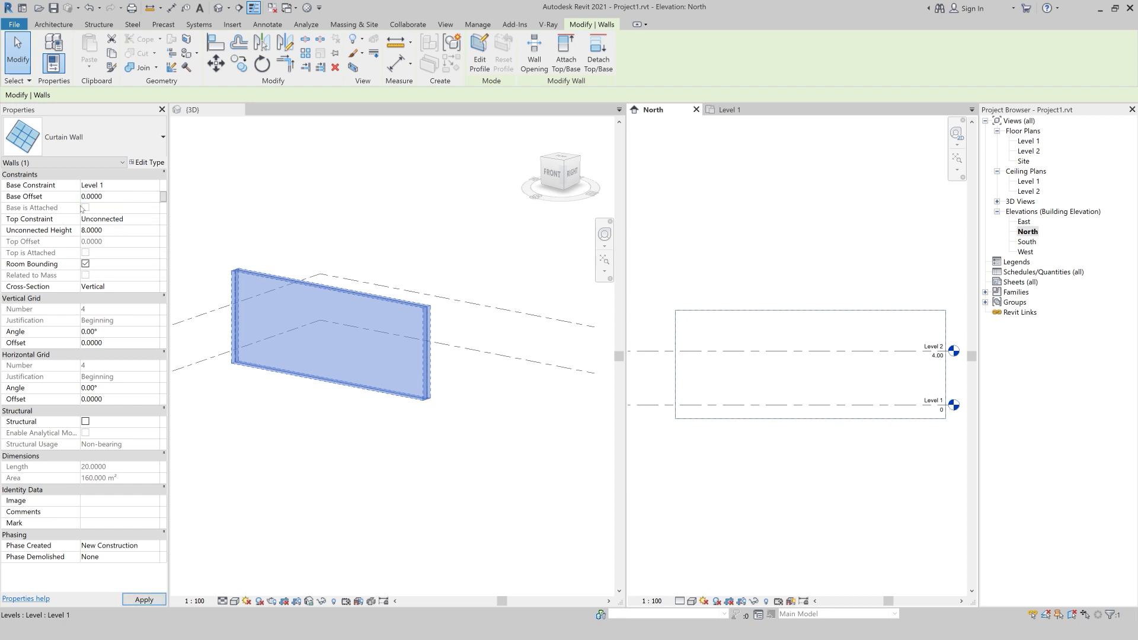
Step: Set the curtain wall's top constraint to Up to level: Level 2
{"action": "left_click", "coordinate": [156, 221]}
{"action": "left_click", "coordinate": [155, 219]}
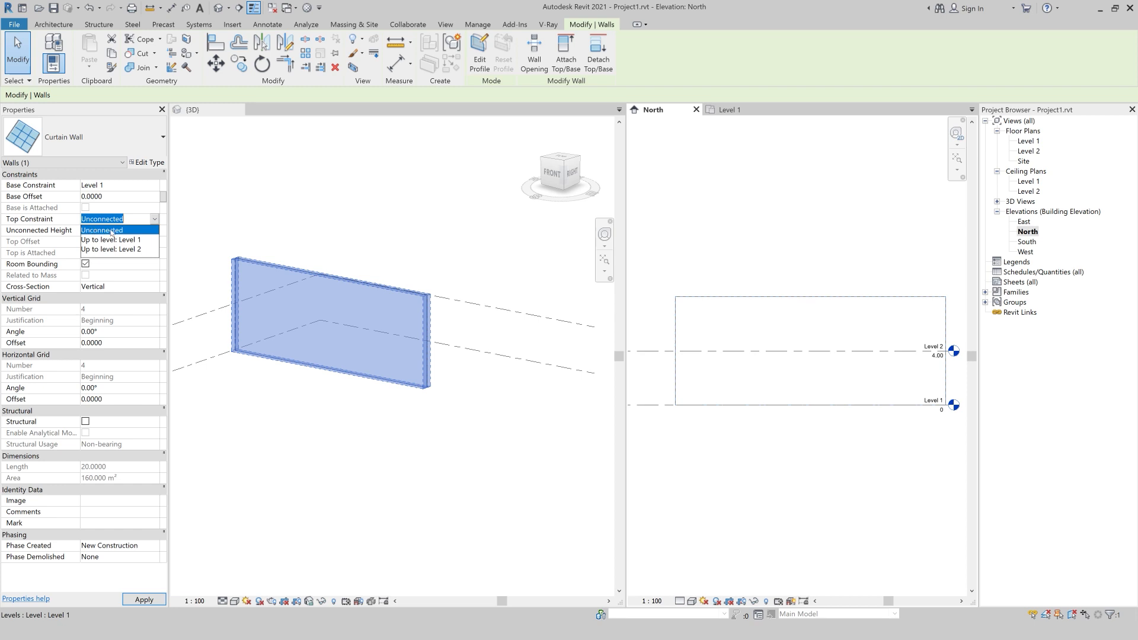
{"action": "left_click", "coordinate": [159, 189]}
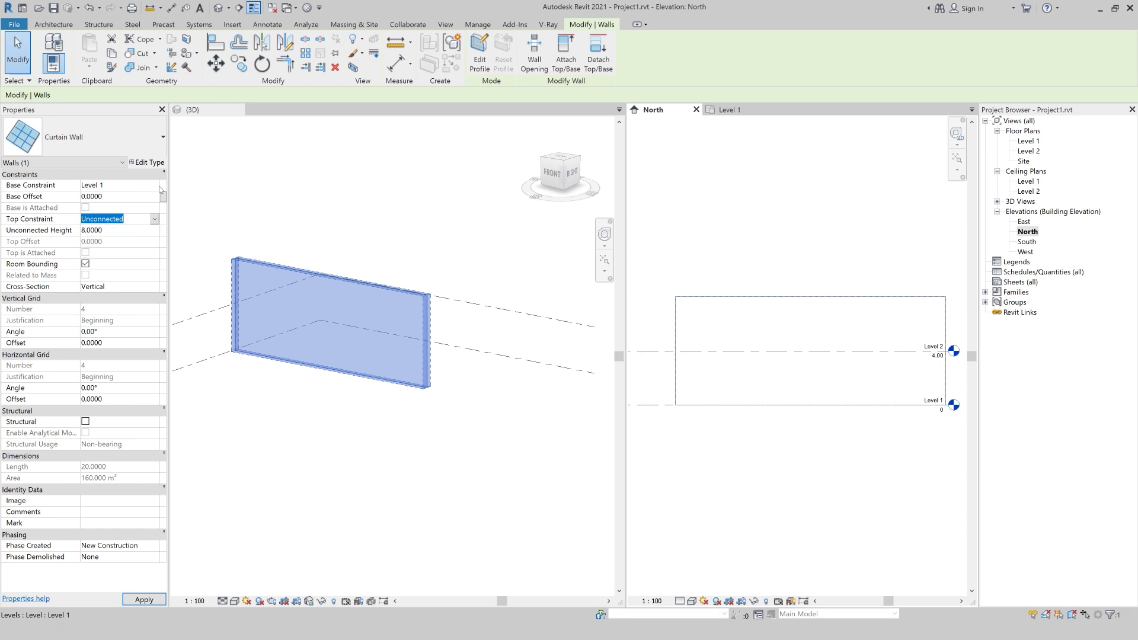
{"action": "left_click", "coordinate": [154, 187]}
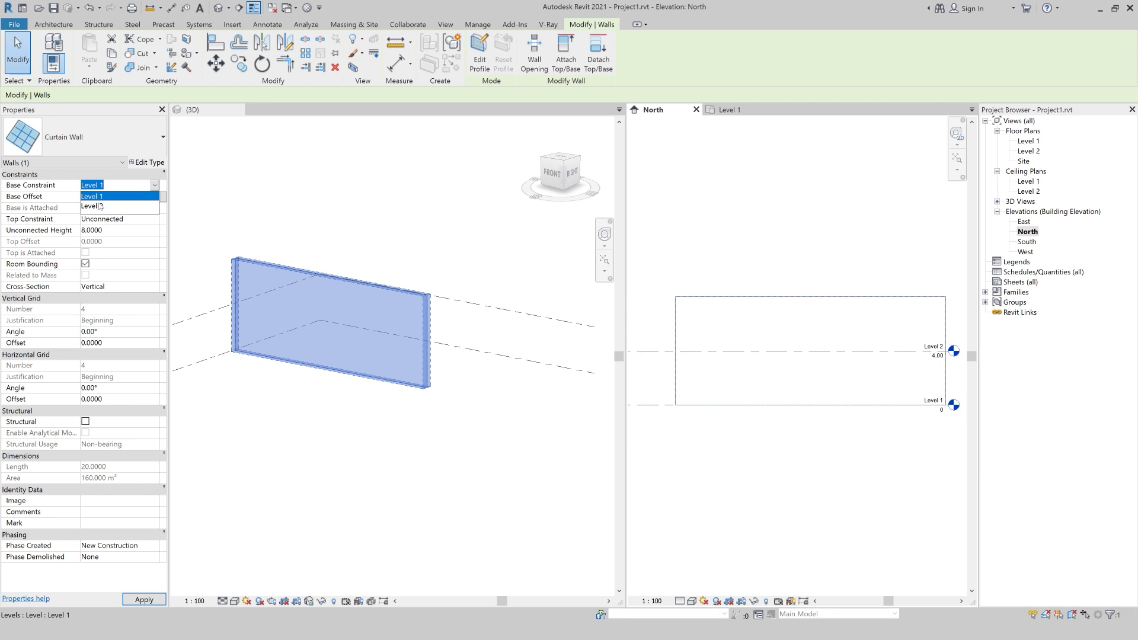
{"action": "left_click", "coordinate": [154, 220]}
{"action": "left_click", "coordinate": [154, 218]}
{"action": "left_click", "coordinate": [154, 219]}
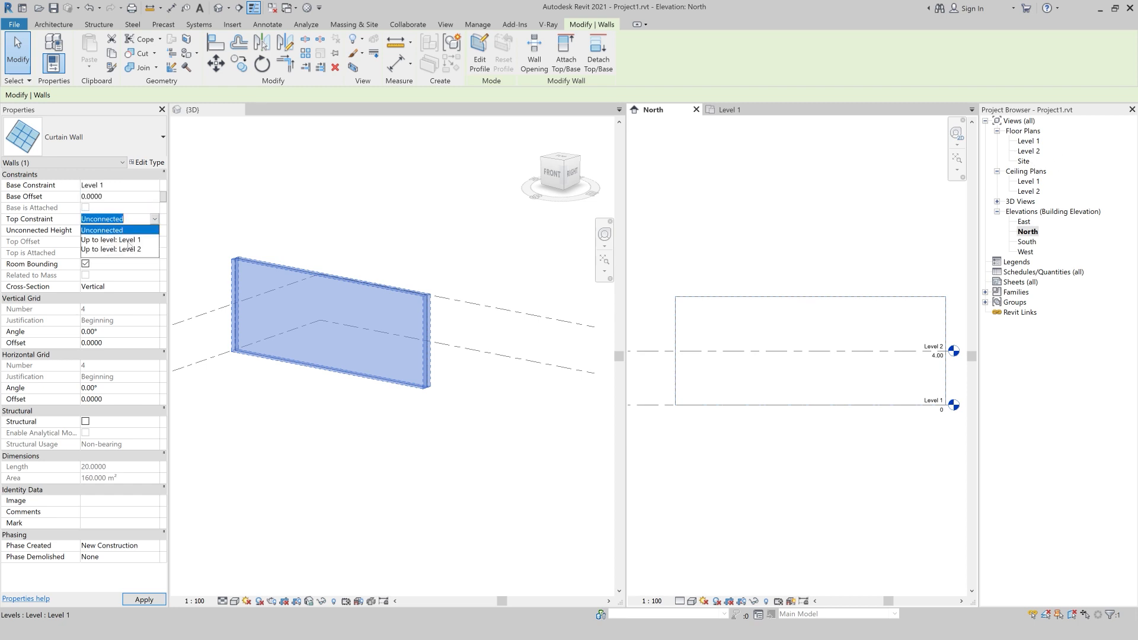
{"action": "left_click", "coordinate": [131, 250]}
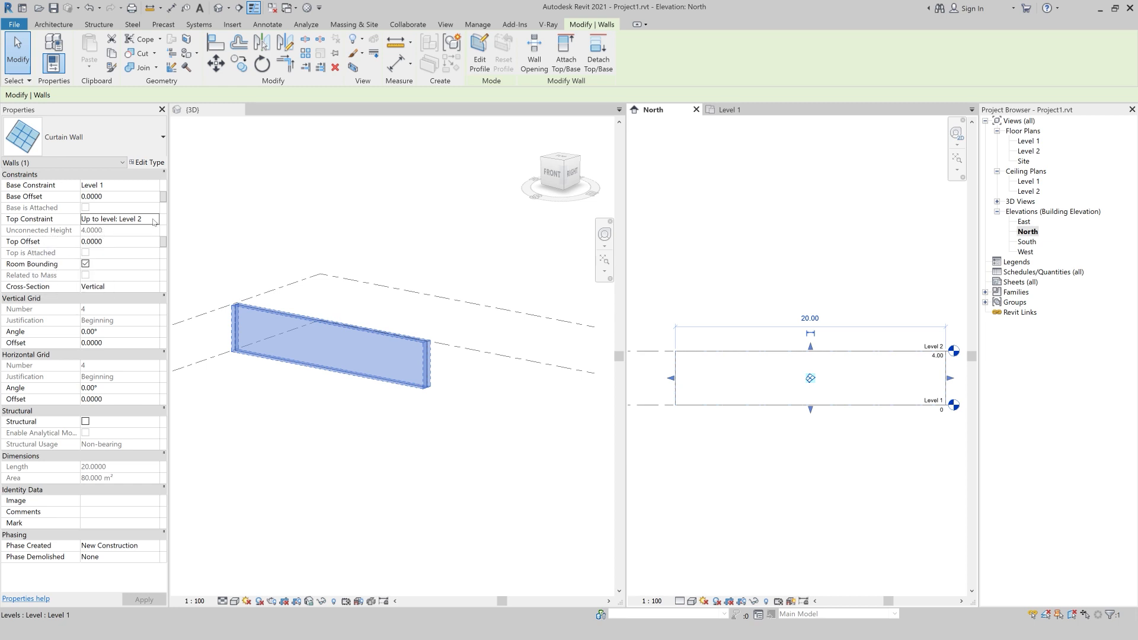
Step: Change the curtain wall's top constraint to Unconnected and set its unconnected height to 3 m
{"action": "left_click", "coordinate": [155, 221]}
{"action": "left_click", "coordinate": [118, 230]}
{"action": "left_click", "coordinate": [121, 231]}
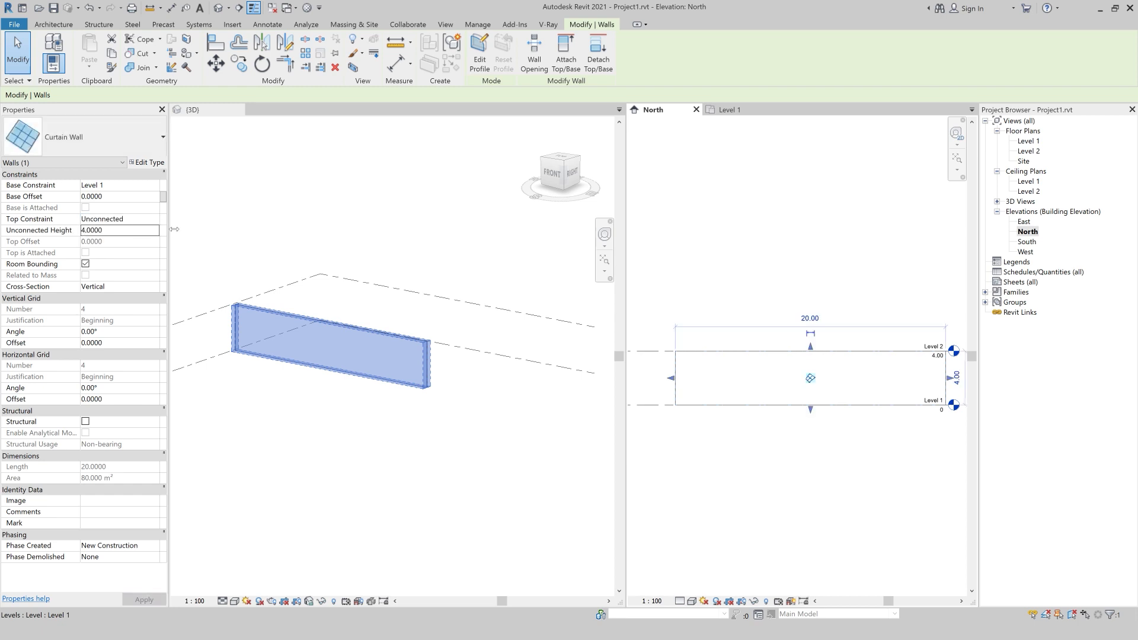
{"action": "left_click", "coordinate": [134, 230]}
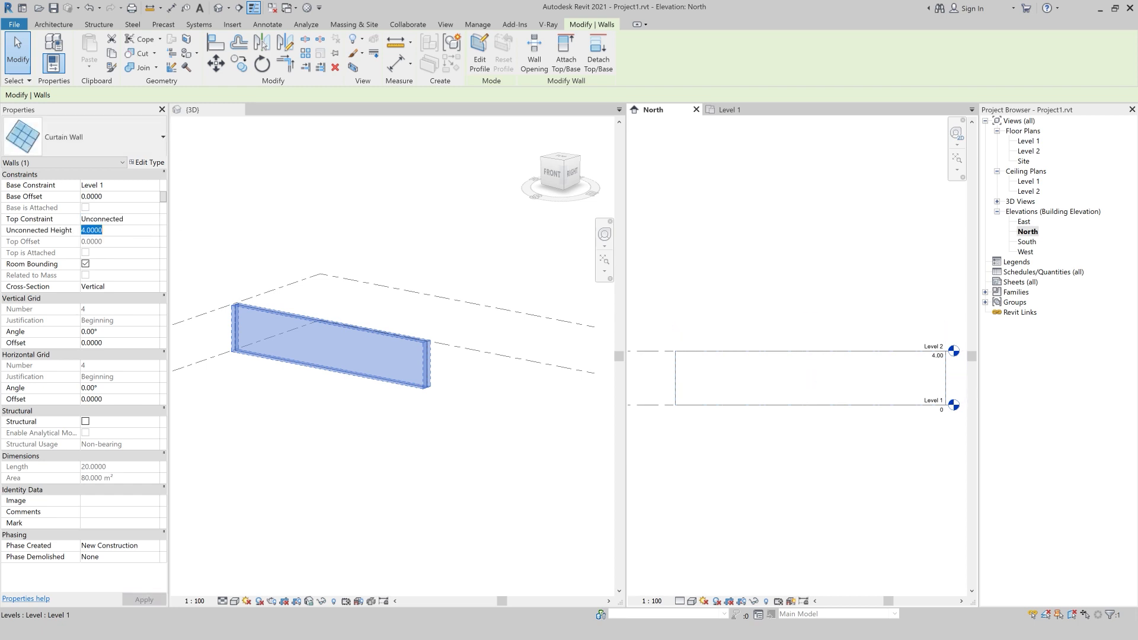
{"action": "type", "text": "3.0000"}
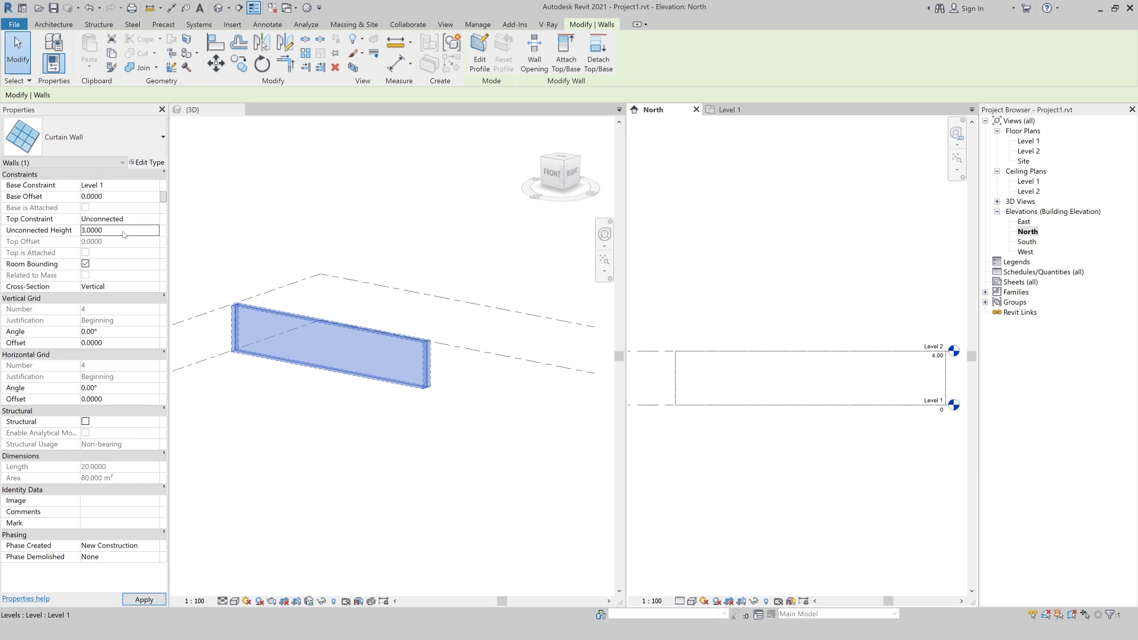
{"action": "scroll", "coordinate": [441, 294], "scroll_direction": "down", "scroll_amount": 4}
{"action": "scroll", "coordinate": [367, 311], "scroll_direction": "up", "scroll_amount": 3}
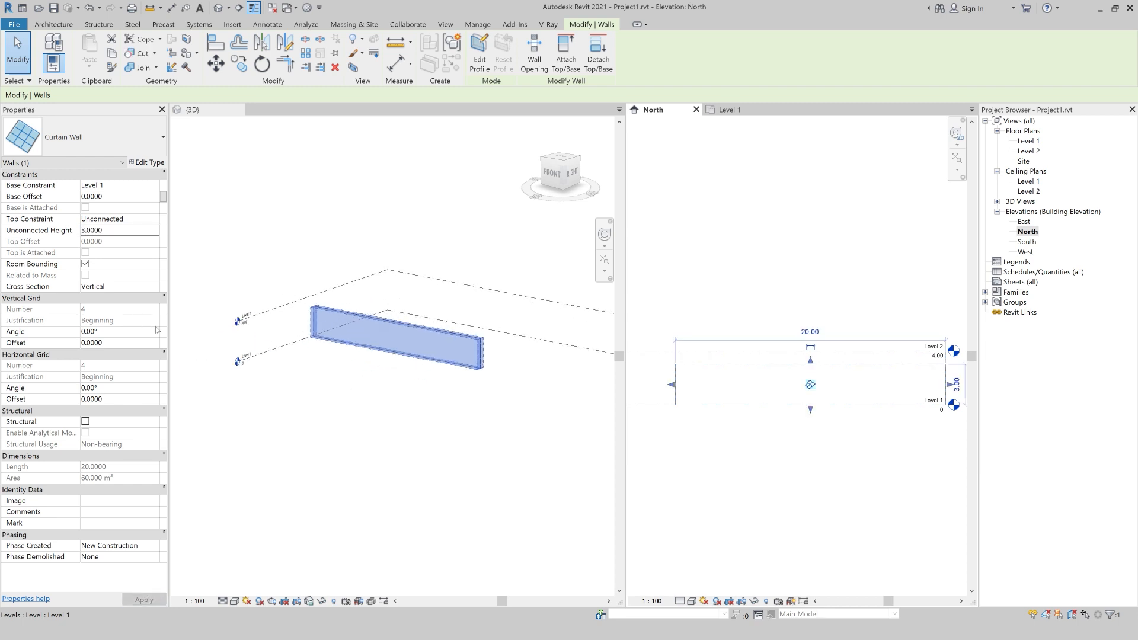
Step: Constrain the top of the curtain wall to Level 2 again
{"action": "left_click", "coordinate": [157, 220]}
{"action": "left_click", "coordinate": [157, 220]}
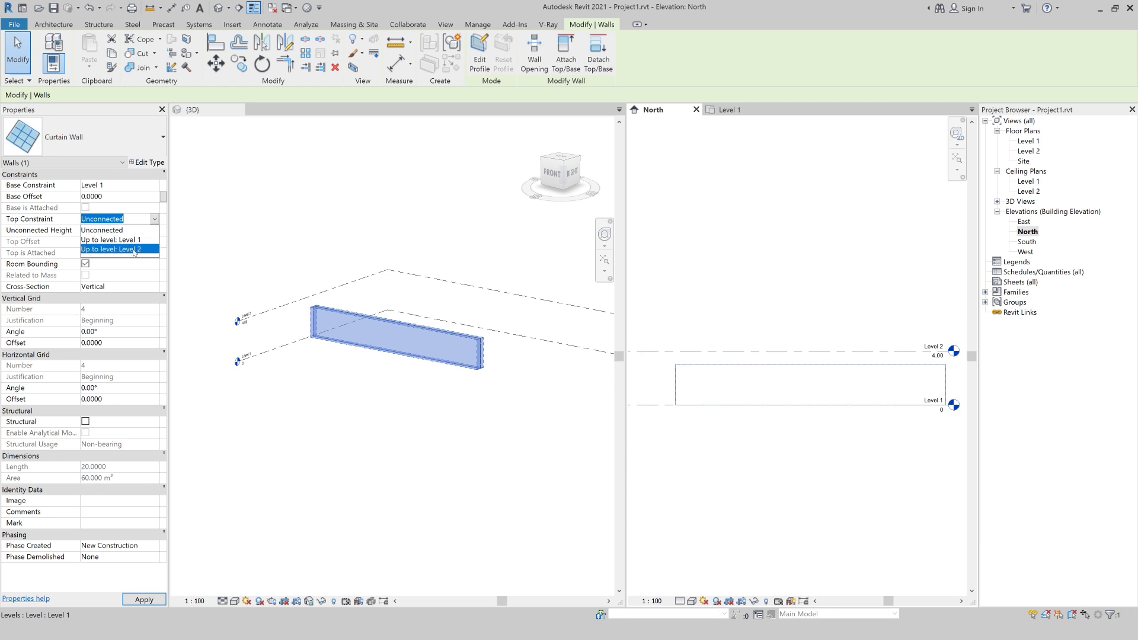
{"action": "left_click", "coordinate": [132, 253]}
Step: Set the elevation of Level 2 to 6 m in the 3D view
{"action": "left_click", "coordinate": [265, 343]}
{"action": "left_click", "coordinate": [247, 329]}
{"action": "left_click", "coordinate": [247, 327]}
{"action": "type", "text": "6"}
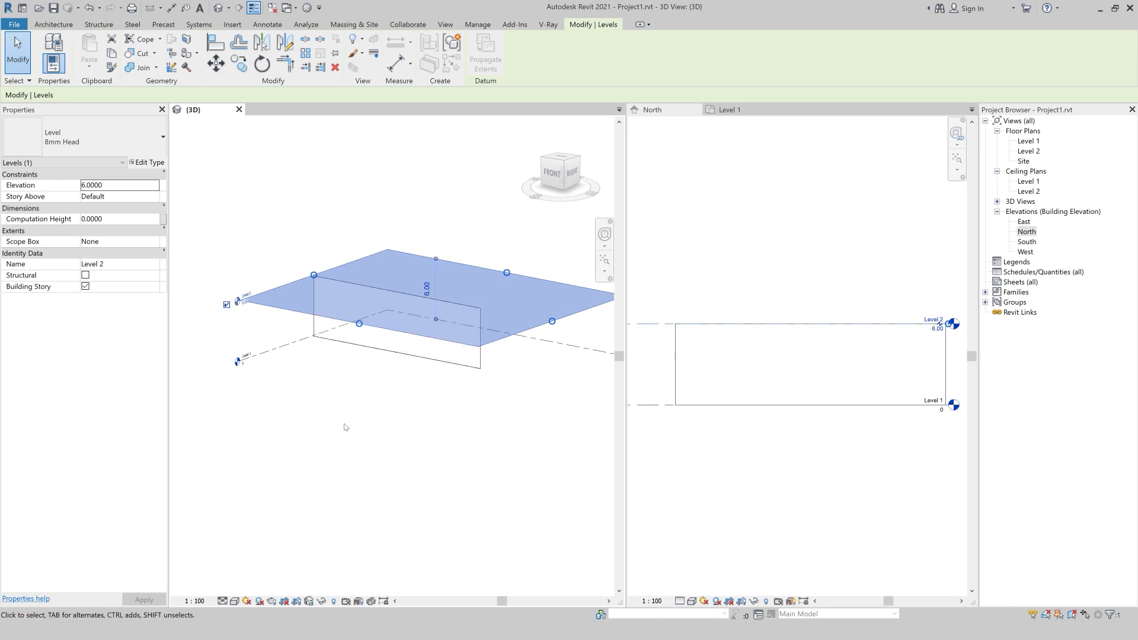
{"action": "left_click", "coordinate": [345, 427]}
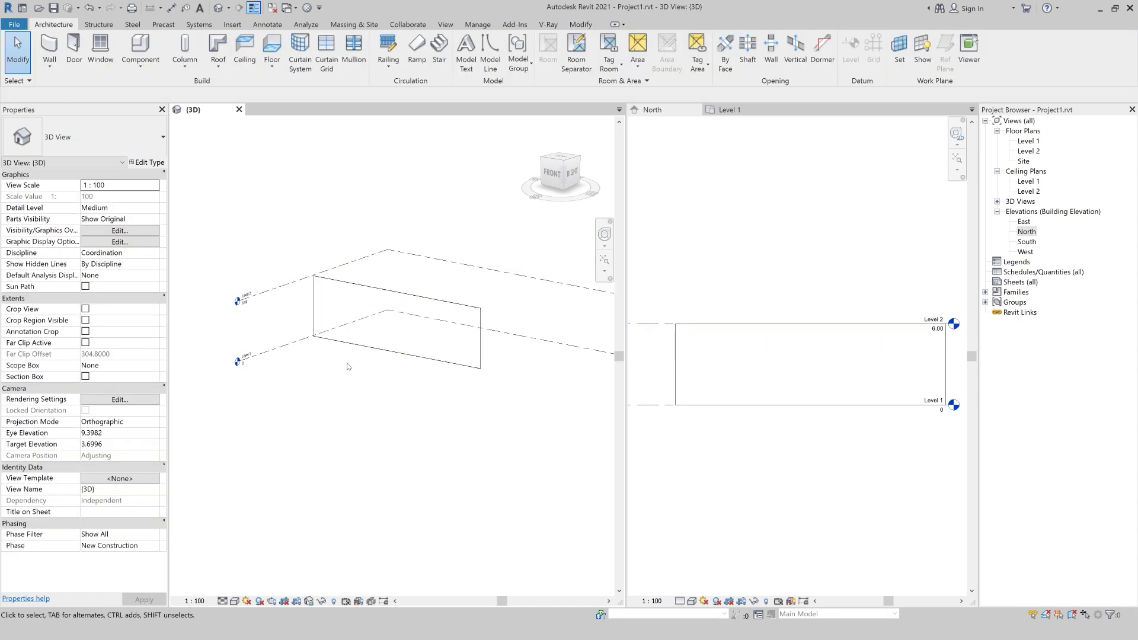
Step: Set the elevation of Level 1 to -1 m in the 3D view
{"action": "double_click", "coordinate": [245, 365]}
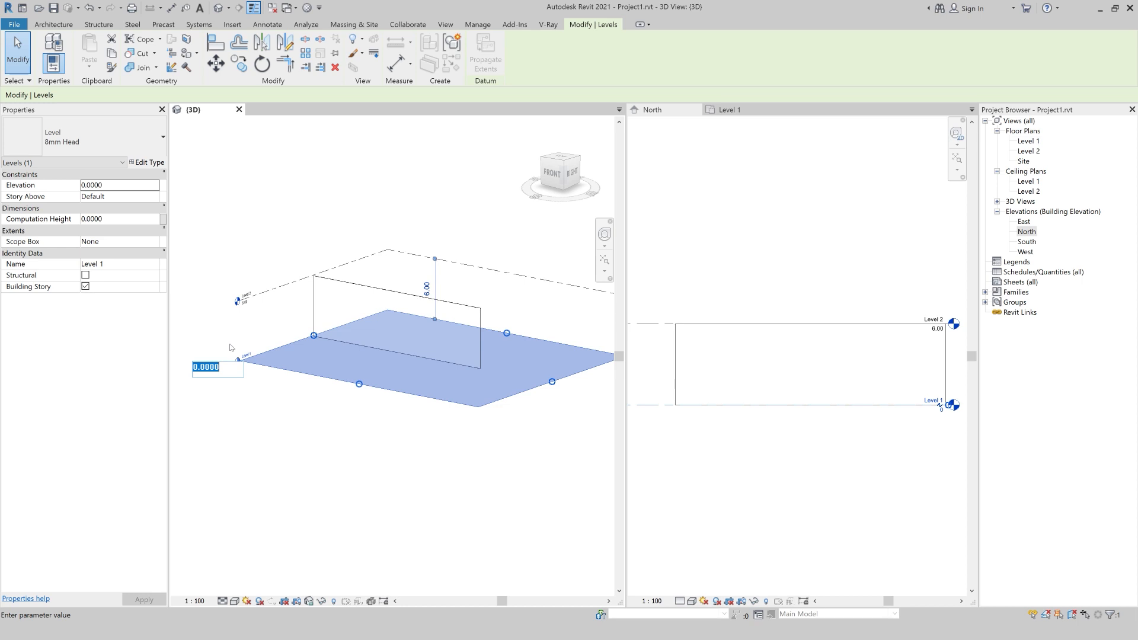
{"action": "type", "text": "-1"}
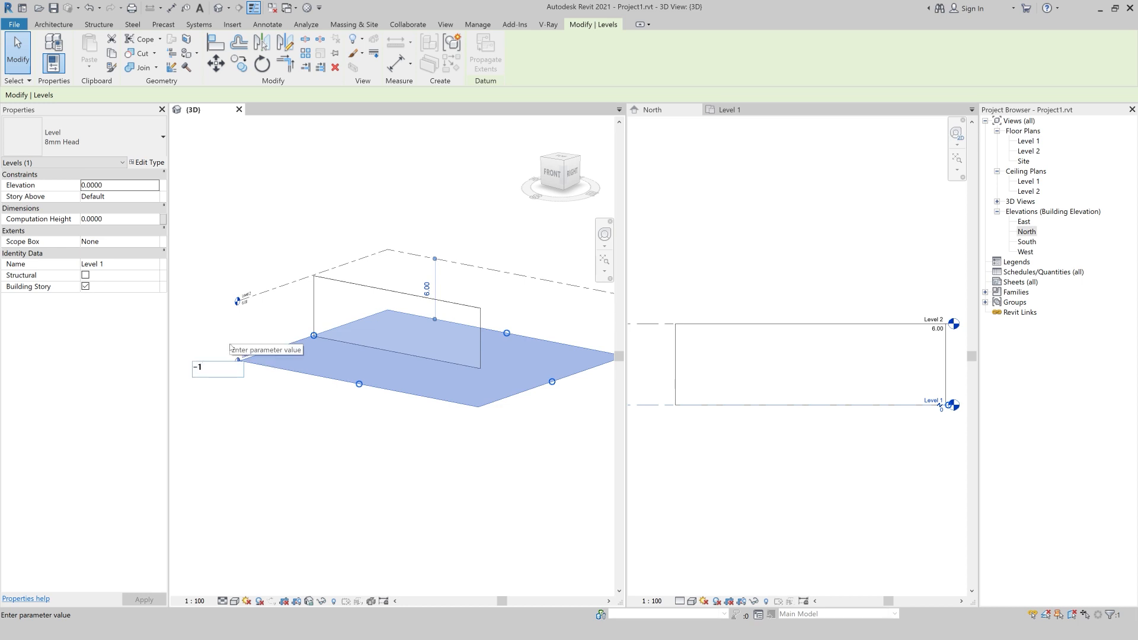
{"action": "key", "text": "Return"}
Step: Reset the elevation of Level 1 to 0
{"action": "left_click", "coordinate": [245, 375]}
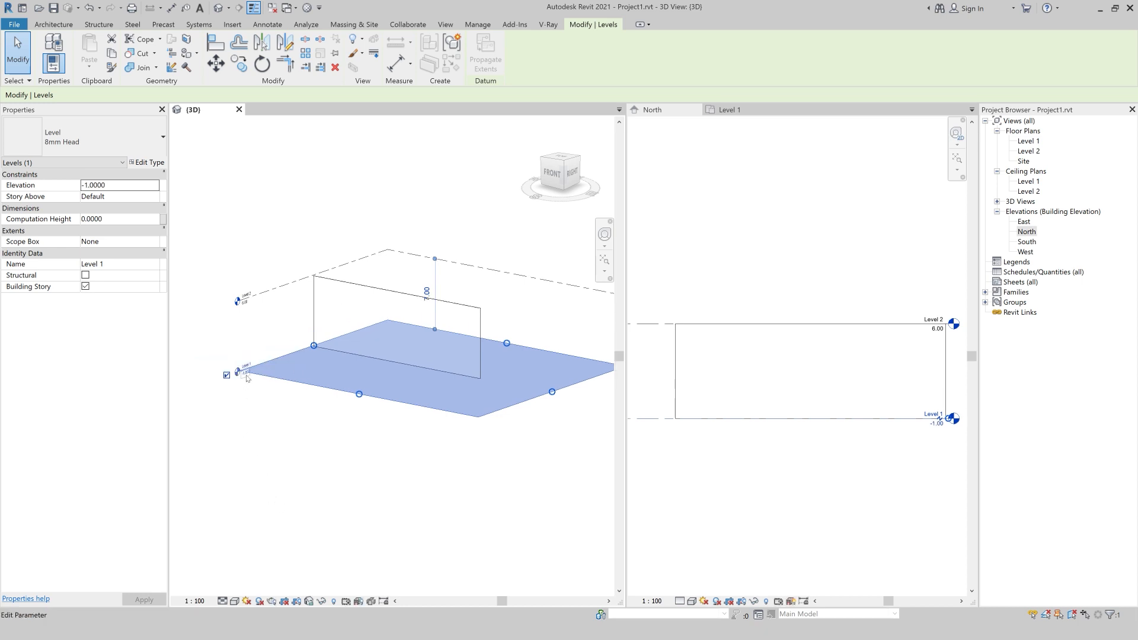
{"action": "type", "text": "0"}
{"action": "key", "text": "Return"}
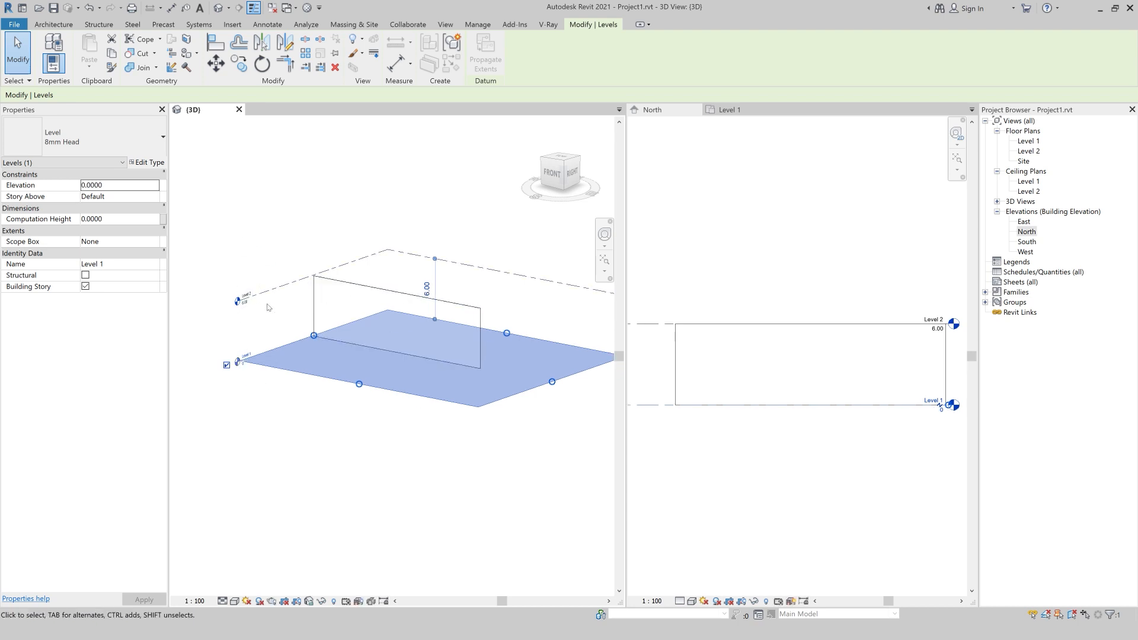
Step: Set the curtain wall's top offset to 1 m above Level 2
{"action": "left_click", "coordinate": [394, 301]}
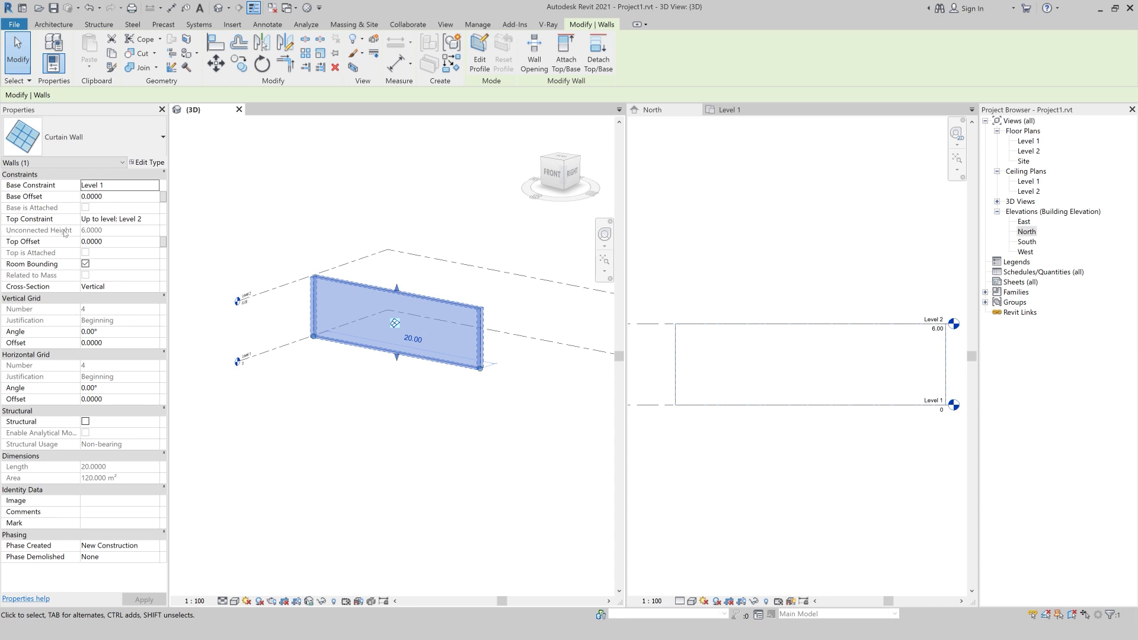
{"action": "left_click", "coordinate": [126, 244]}
{"action": "key", "text": "Escape"}
{"action": "left_click", "coordinate": [124, 244]}
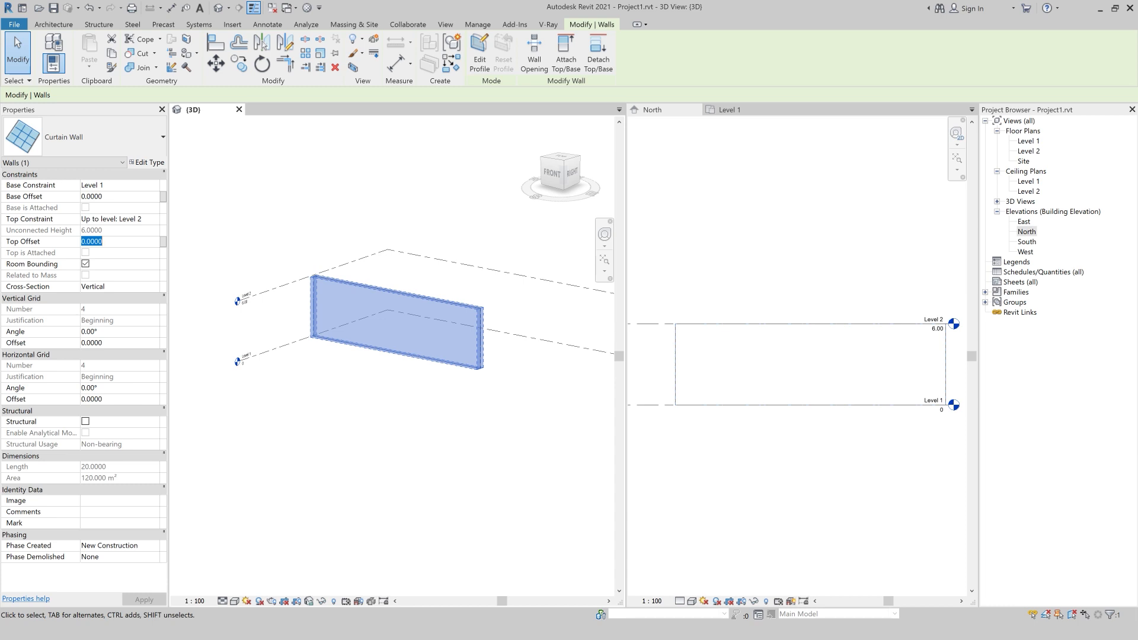
{"action": "type", "text": "1"}
{"action": "key", "text": "Return"}
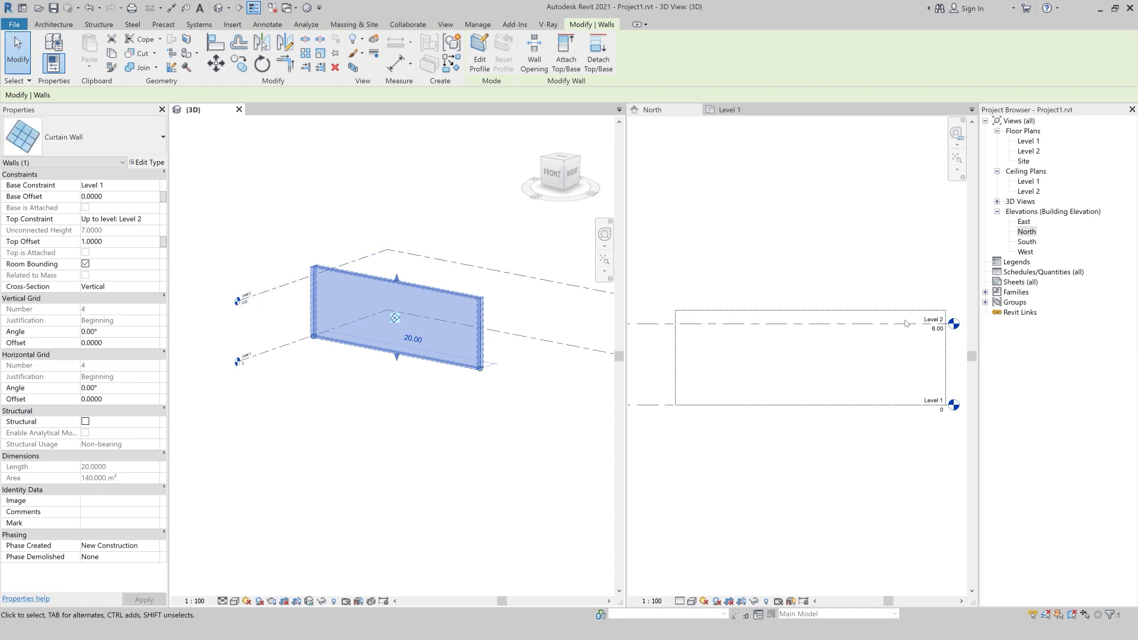
Step: Try a top offset of -2 m on the curtain wall, and reset it to 0
{"action": "left_click", "coordinate": [126, 242]}
{"action": "type", "text": "-2"}
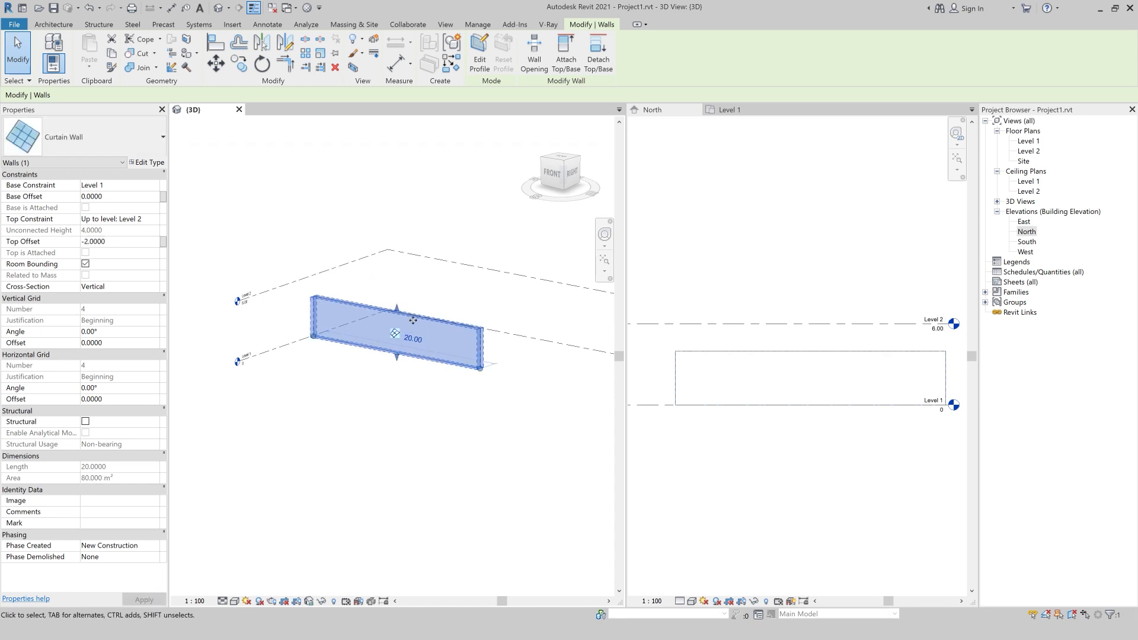
{"action": "left_click", "coordinate": [118, 241]}
{"action": "type", "text": "0"}
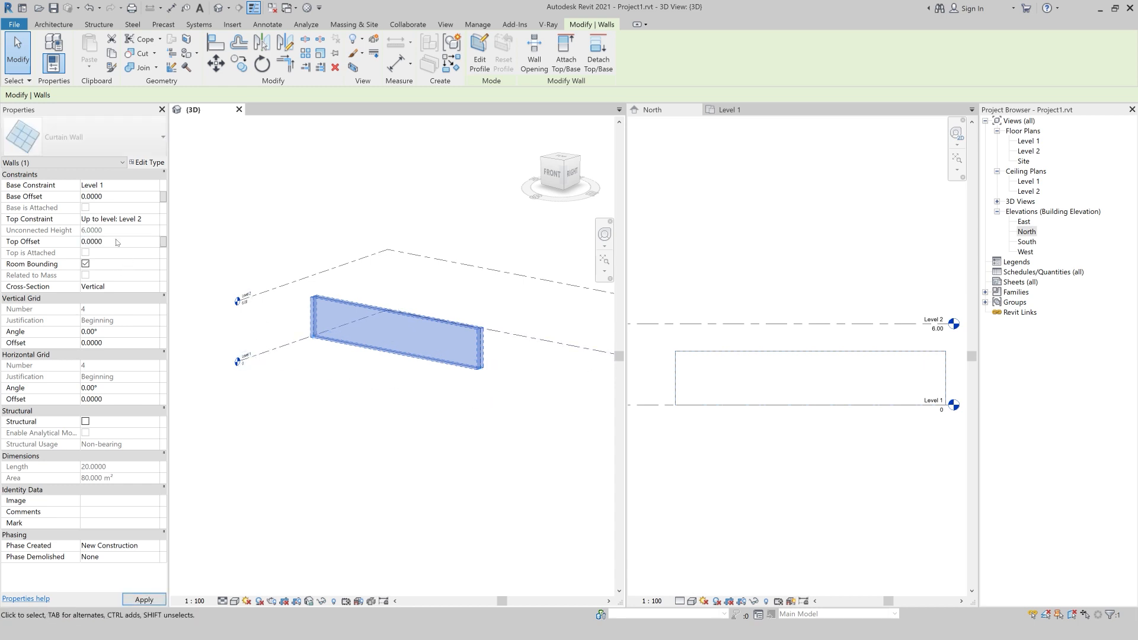
{"action": "key", "text": "Return"}
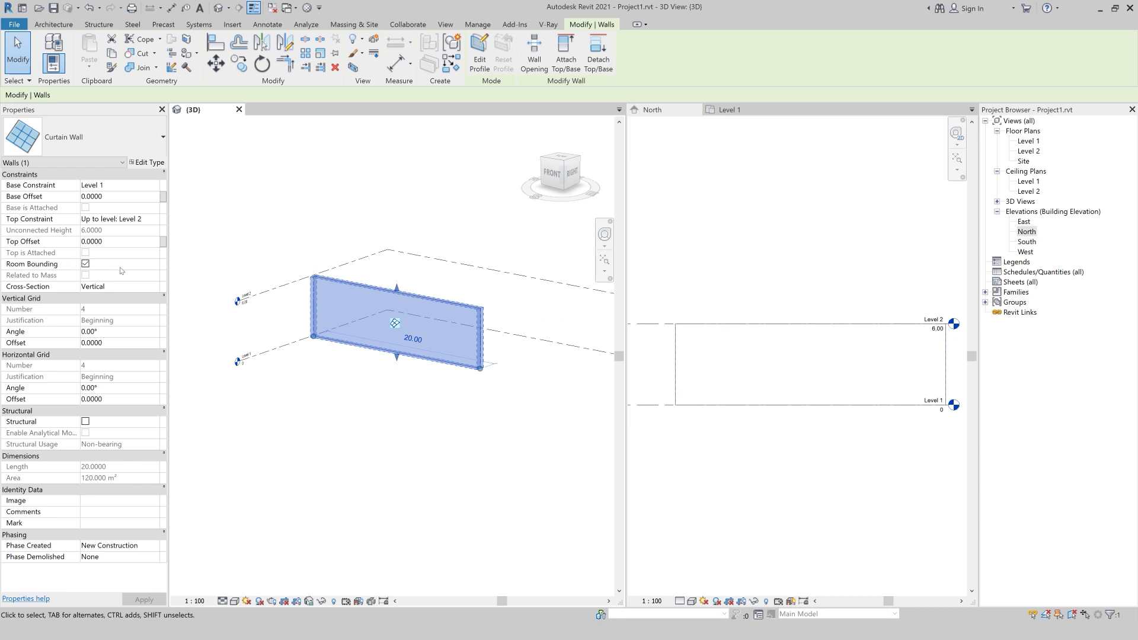
Step: Draw a rectangle of Generic - 200mm walls, about 9 by 9 m, above the curtain wall in the Level 1 plan
{"action": "left_click", "coordinate": [765, 110]}
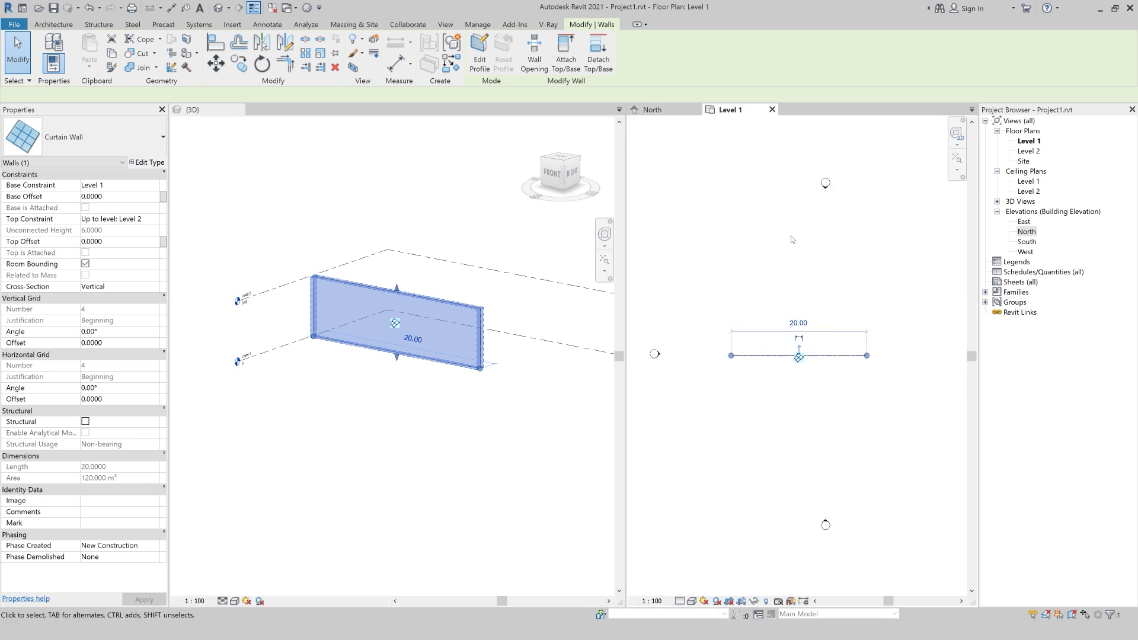
{"action": "left_click", "coordinate": [834, 287]}
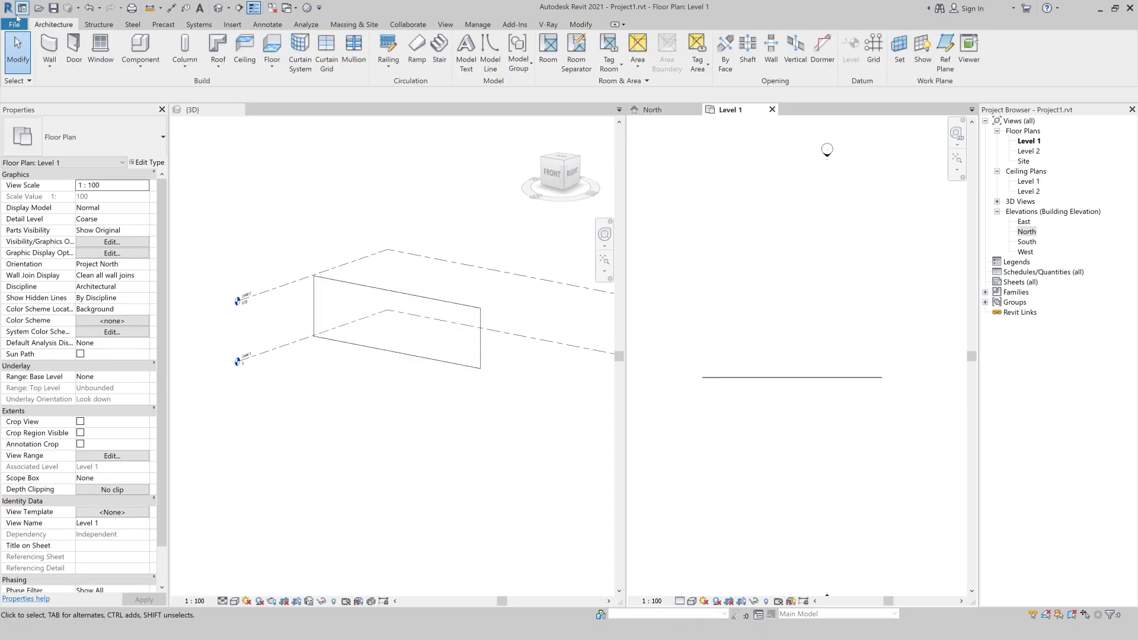
{"action": "left_click", "coordinate": [52, 50]}
{"action": "left_click", "coordinate": [83, 136]}
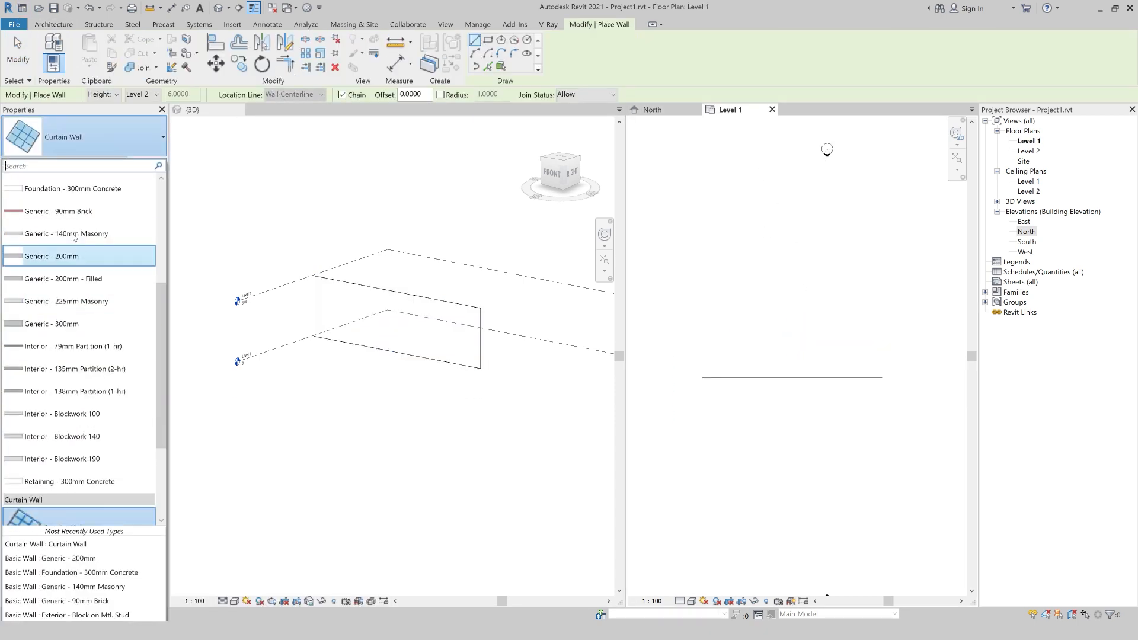
{"action": "left_click", "coordinate": [77, 256]}
{"action": "left_click", "coordinate": [487, 40]}
{"action": "left_click", "coordinate": [744, 269]}
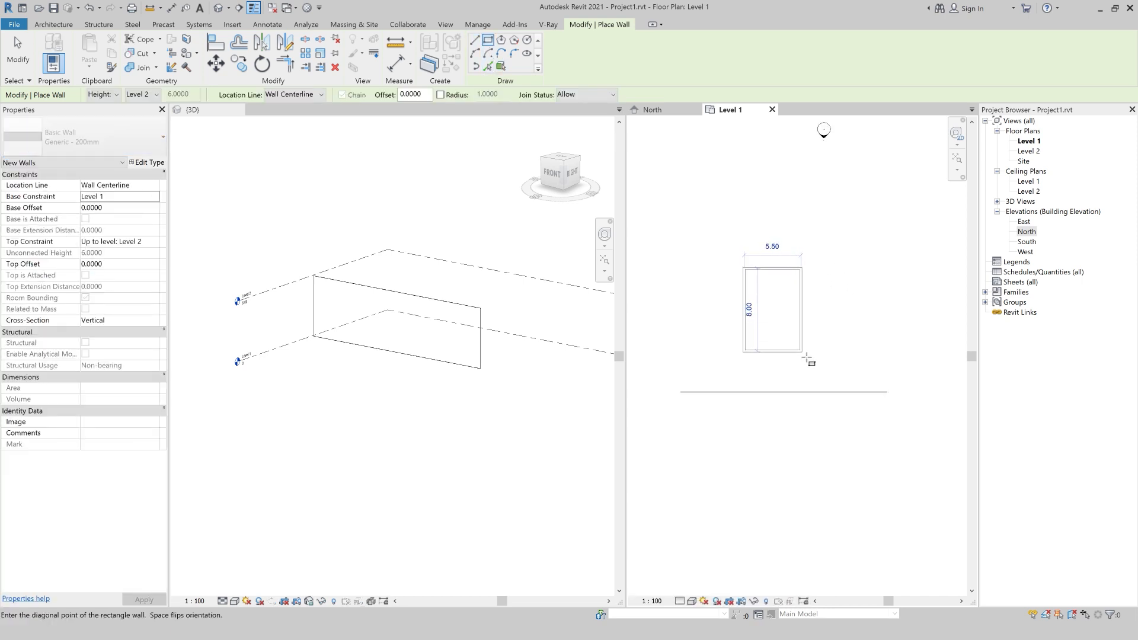
{"action": "left_click", "coordinate": [833, 365]}
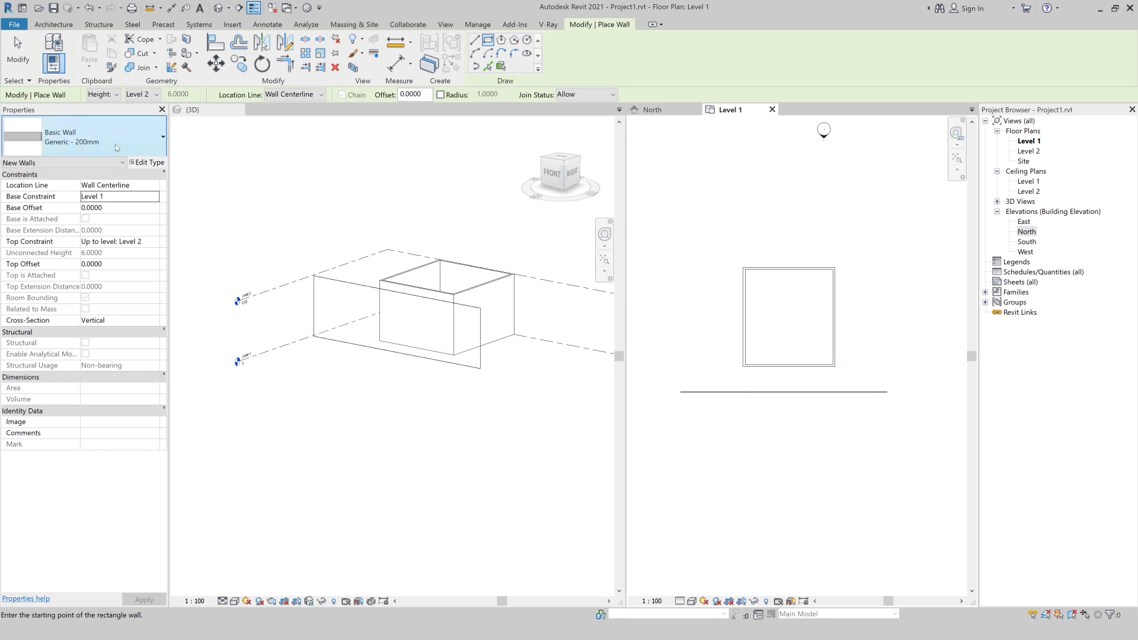
Step: Draw a straight curtain wall about 8.7 m long across the rectangle, between the midpoints of its two side walls
{"action": "left_click", "coordinate": [115, 144]}
{"action": "left_click", "coordinate": [94, 393]}
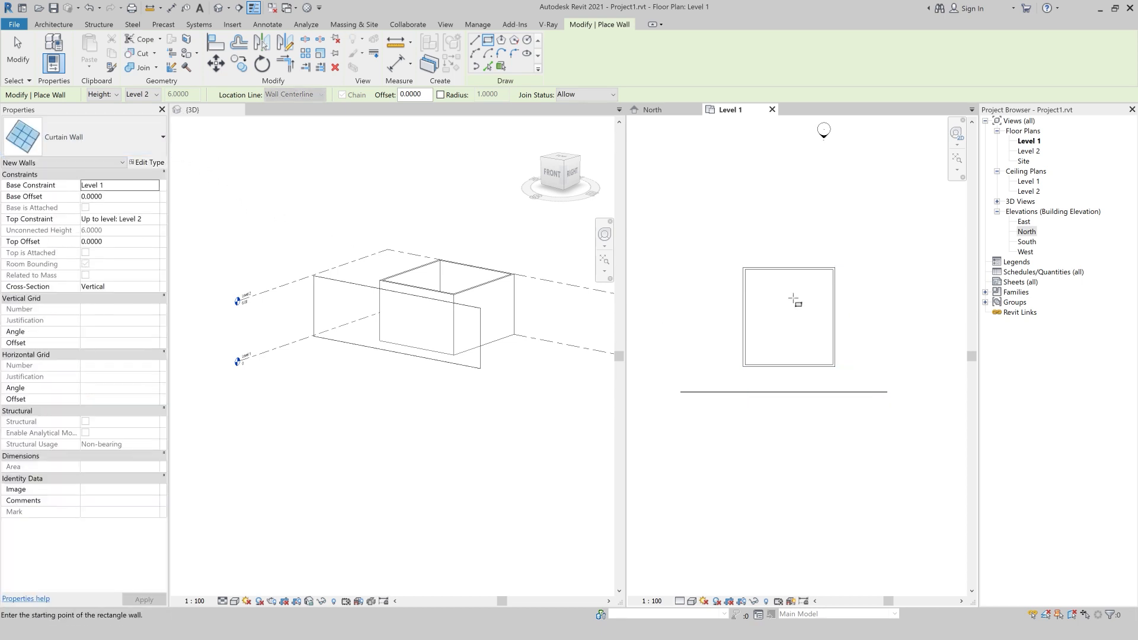
{"action": "scroll", "coordinate": [744, 321], "scroll_direction": "up", "scroll_amount": 1}
{"action": "left_click", "coordinate": [745, 316]}
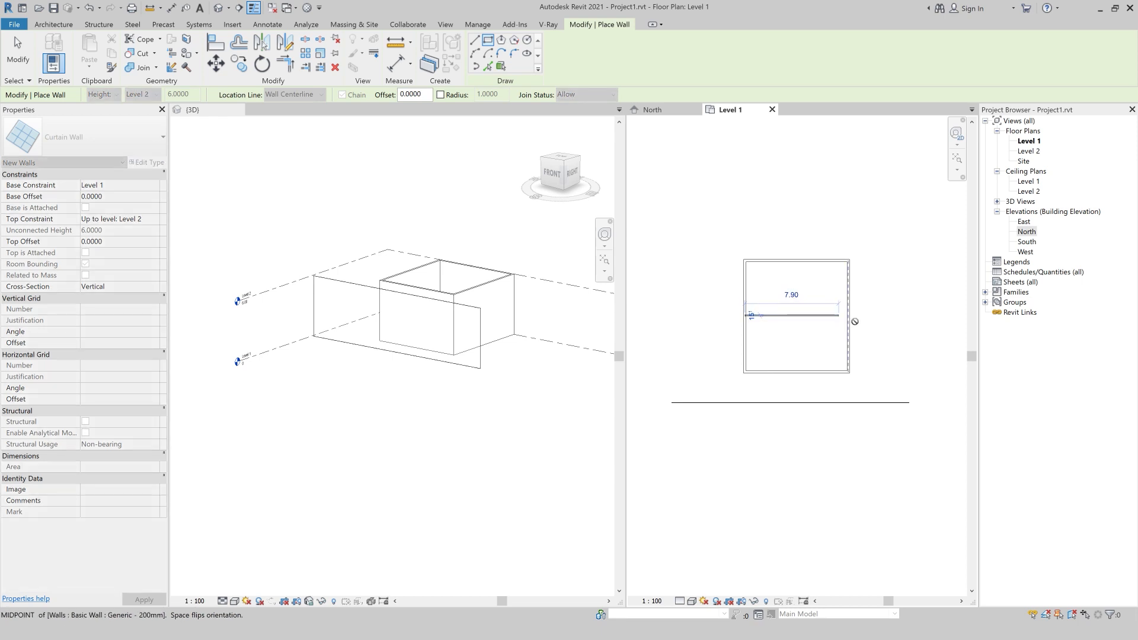
{"action": "left_click", "coordinate": [474, 40]}
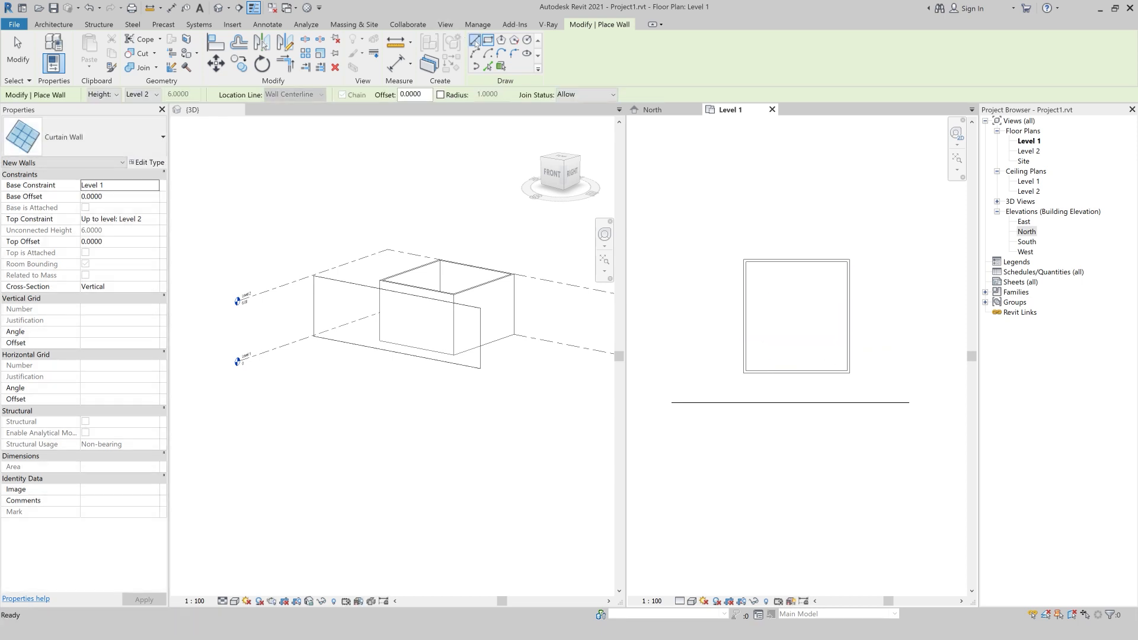
{"action": "left_click", "coordinate": [744, 316]}
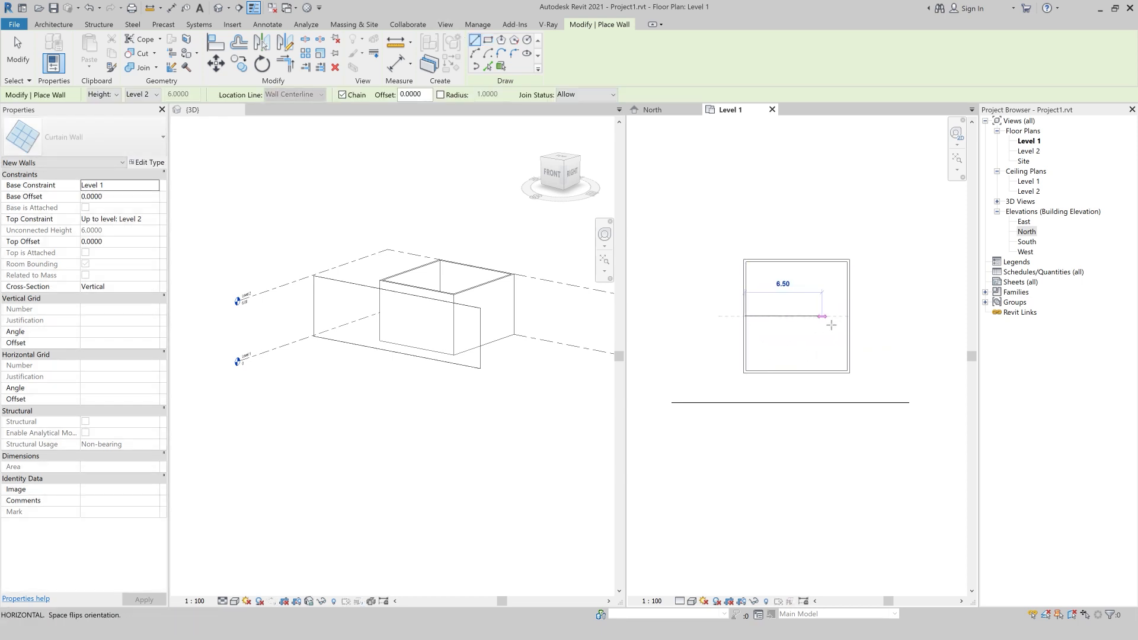
{"action": "left_click", "coordinate": [848, 316]}
{"action": "key", "text": "Escape"}
{"action": "key", "text": "Escape"}
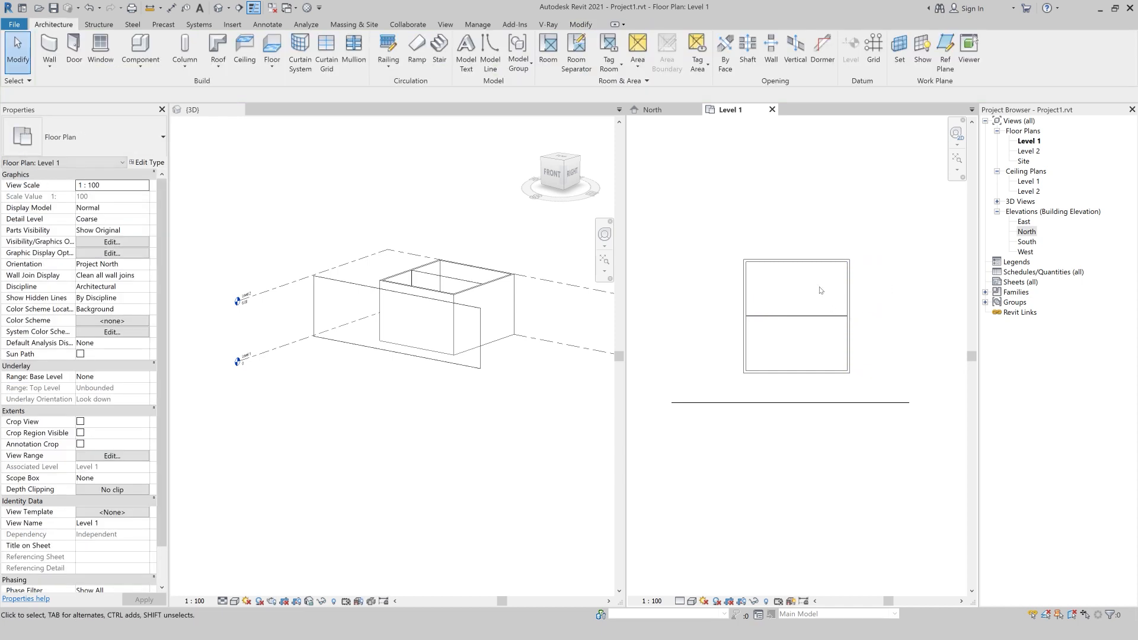
Step: Preview room placement in the halves of the divided rectangle without placing a room
{"action": "left_click", "coordinate": [547, 50]}
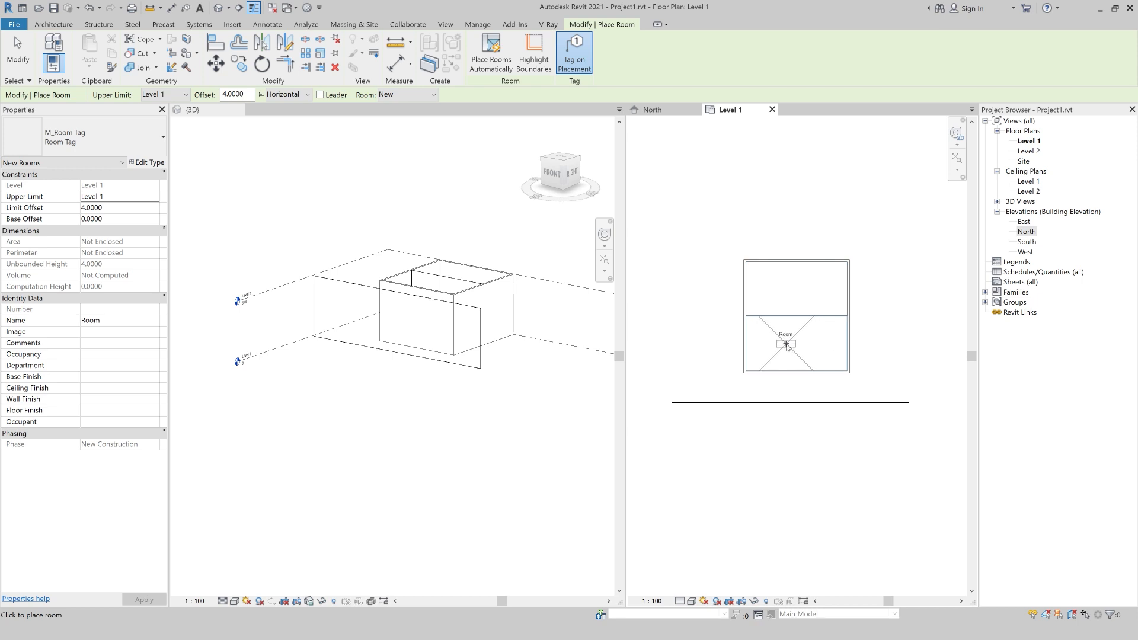
{"action": "key", "text": "Escape"}
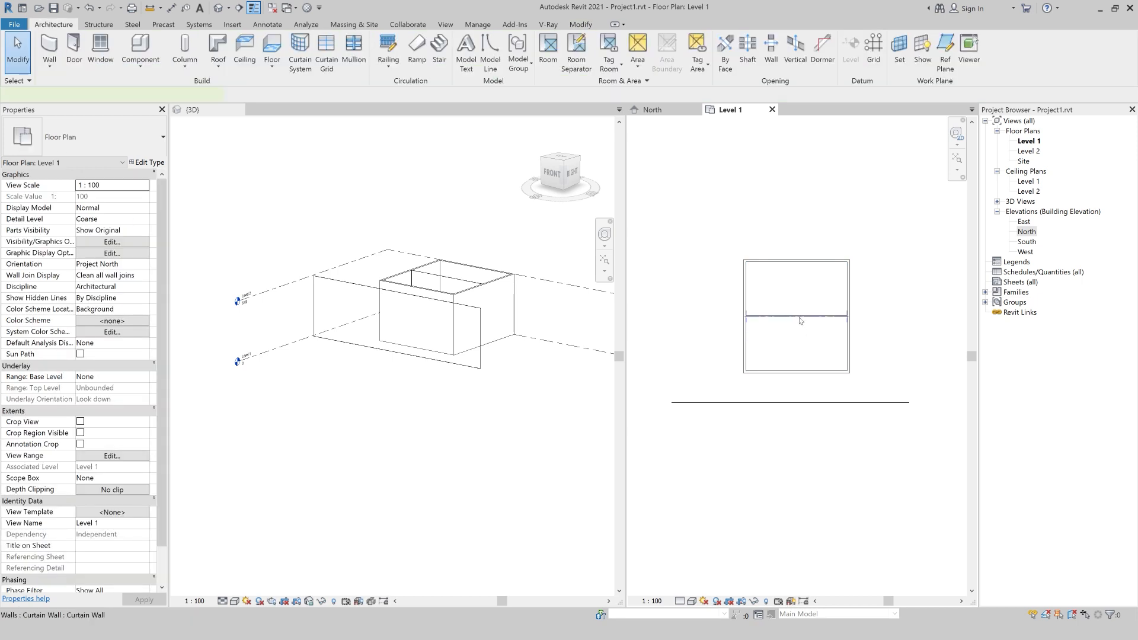
Step: Turn off Room Bounding for the curtain wall that divides the rectangle in the Level 1 plan
{"action": "left_click", "coordinate": [803, 317]}
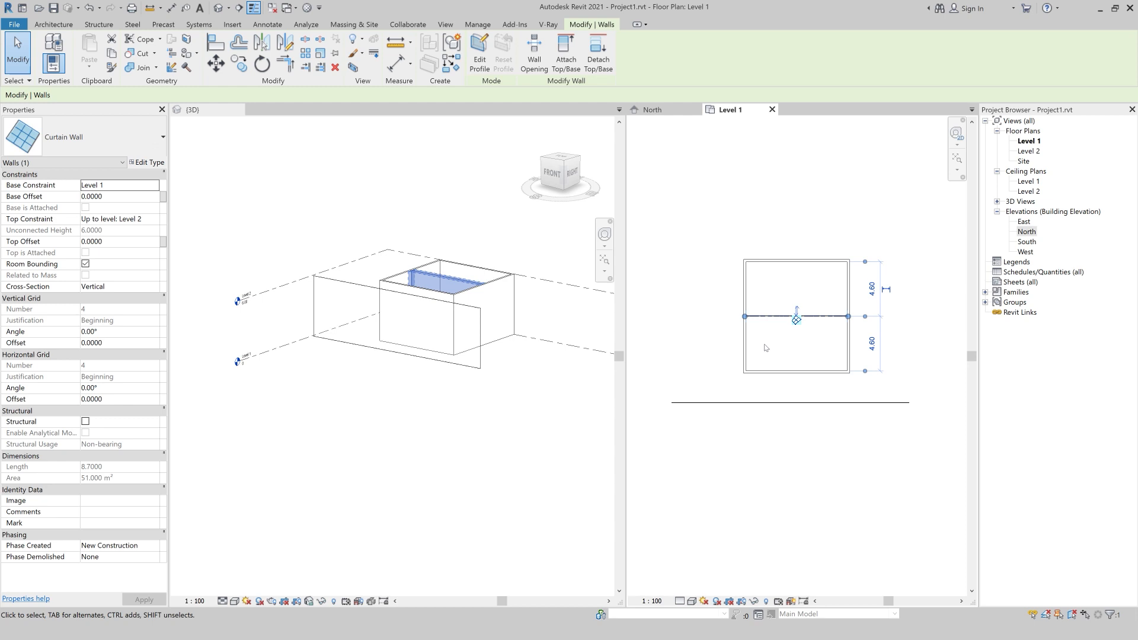
{"action": "left_click", "coordinate": [84, 264]}
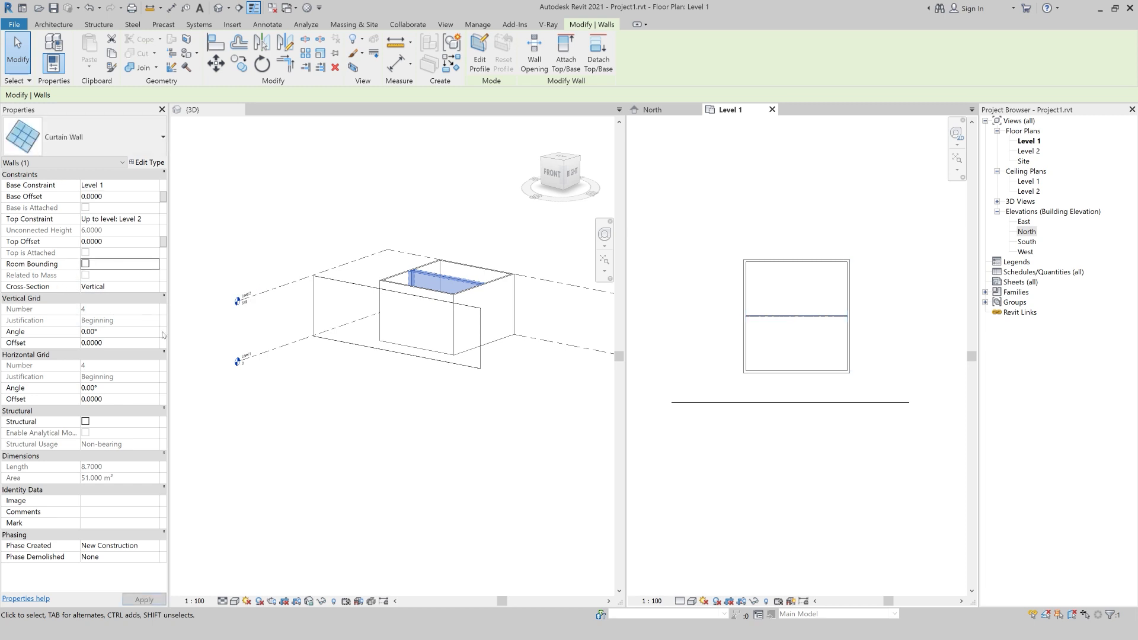
{"action": "left_click", "coordinate": [814, 345]}
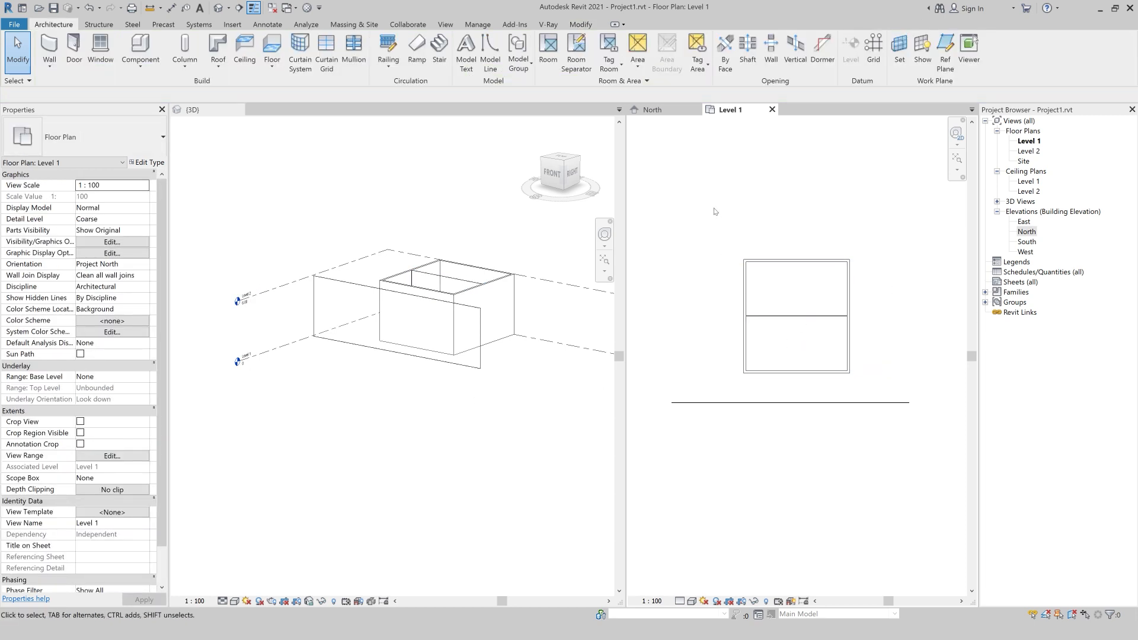
Step: Preview room placement inside the divided rectangle without placing a room
{"action": "left_click", "coordinate": [548, 50]}
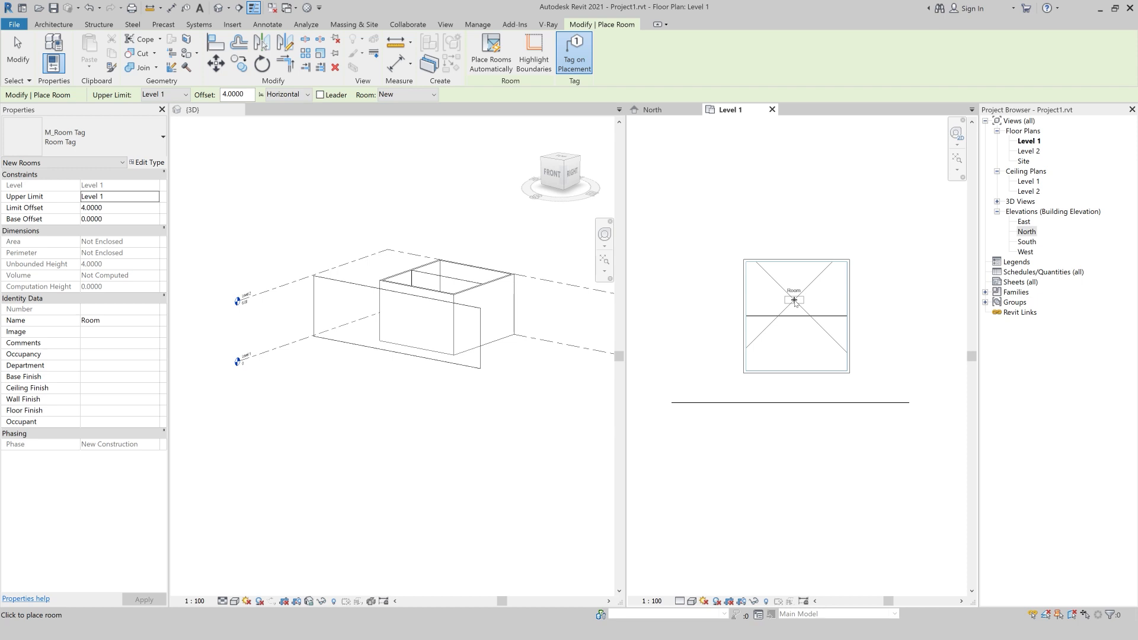
{"action": "key", "text": "Escape"}
{"action": "key", "text": "Escape"}
Step: Delete the dividing curtain wall and the four Generic - 200mm walls of the rectangle
{"action": "left_click", "coordinate": [792, 316]}
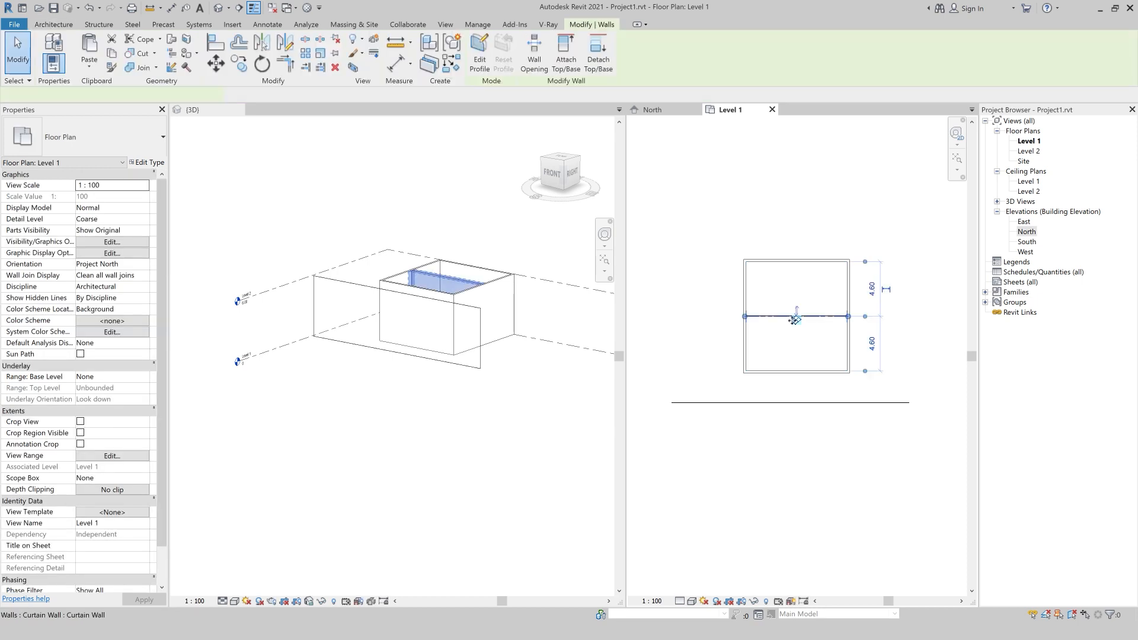
{"action": "key", "text": "Delete"}
{"action": "left_click_drag", "start_coordinate": [891, 224], "coordinate": [718, 382]}
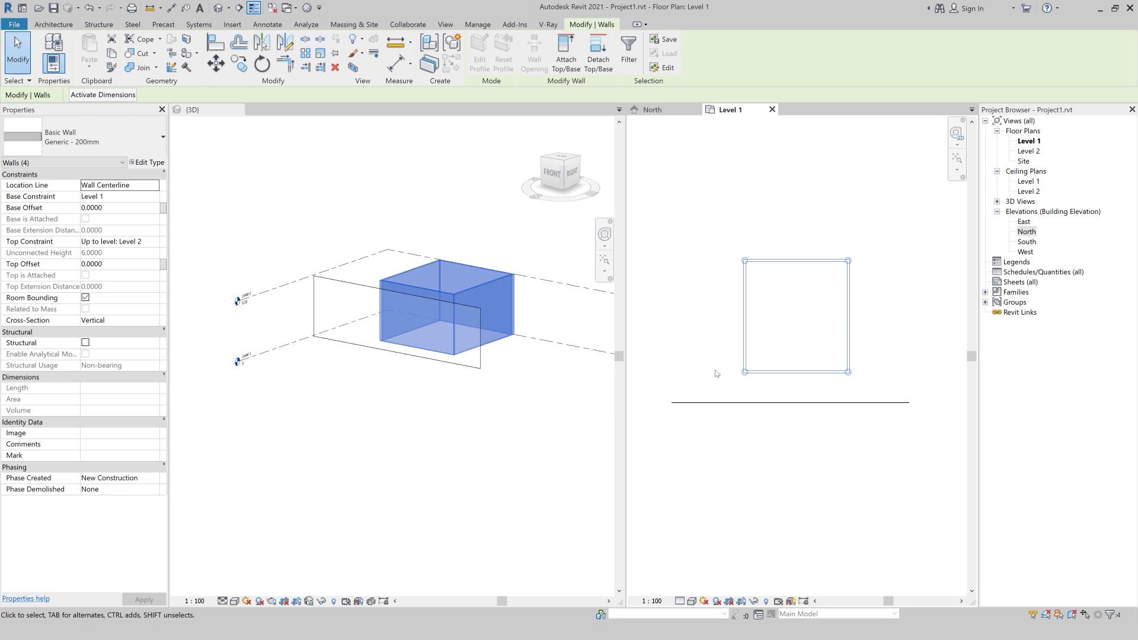
{"action": "key", "text": "Delete"}
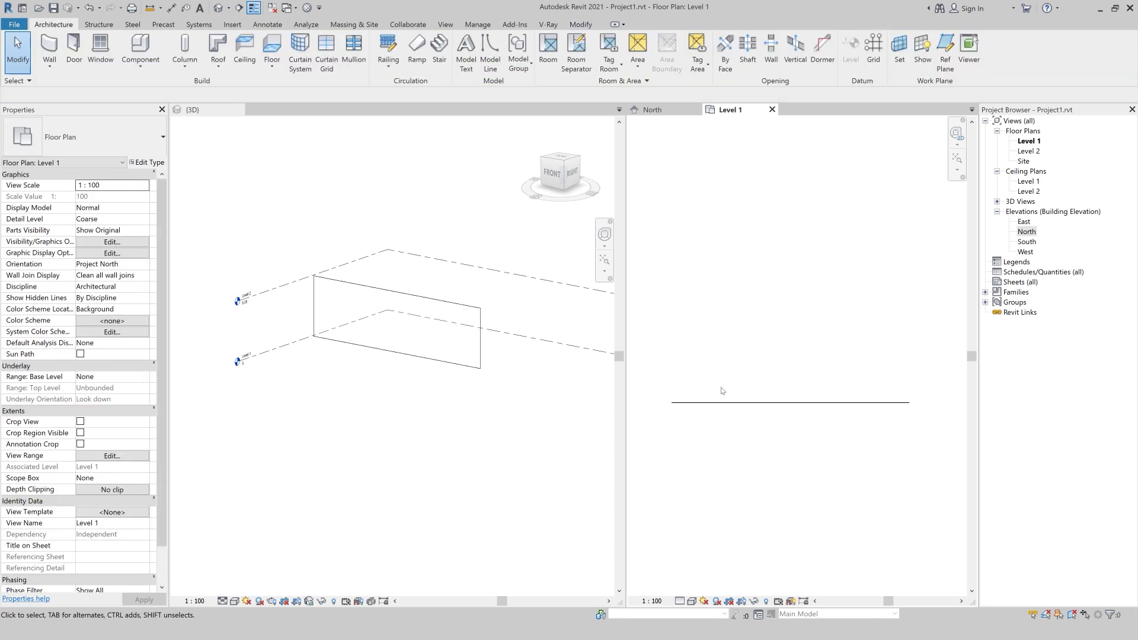
Step: Set the vertical grid layout to Fixed Distance in the type properties of the remaining curtain wall
{"action": "left_click", "coordinate": [458, 296]}
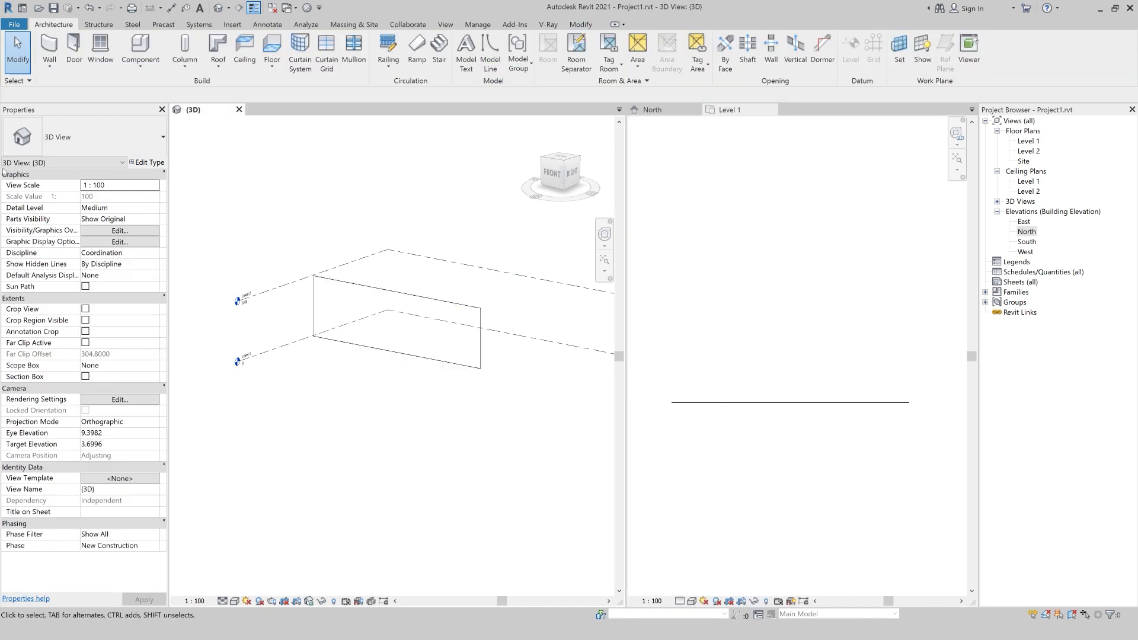
{"action": "left_click", "coordinate": [474, 310]}
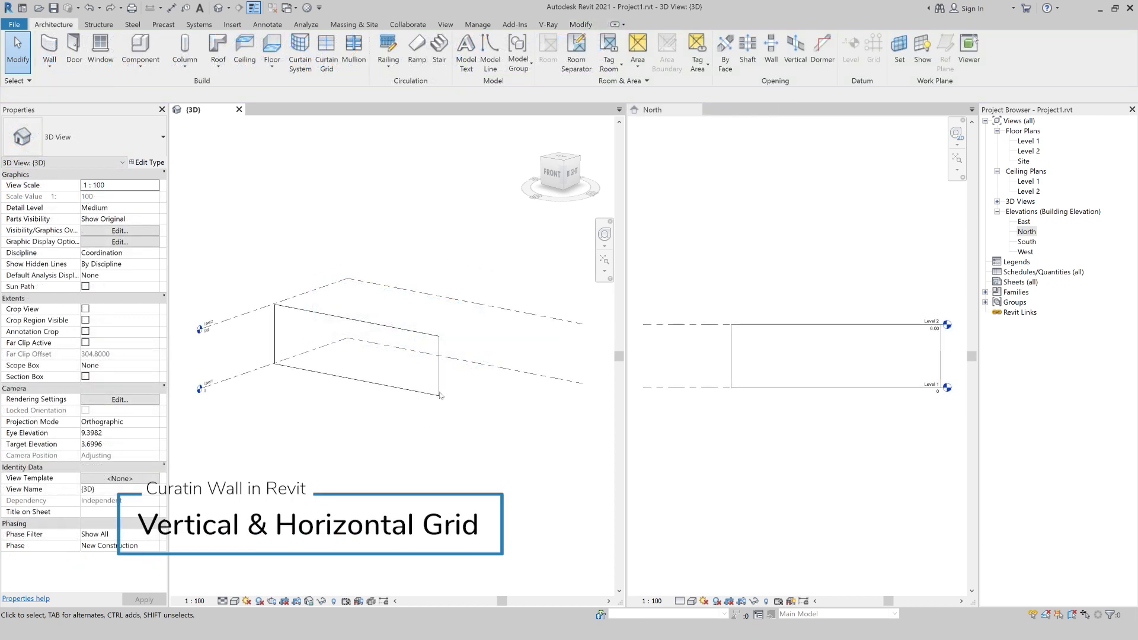
{"action": "left_click", "coordinate": [434, 392]}
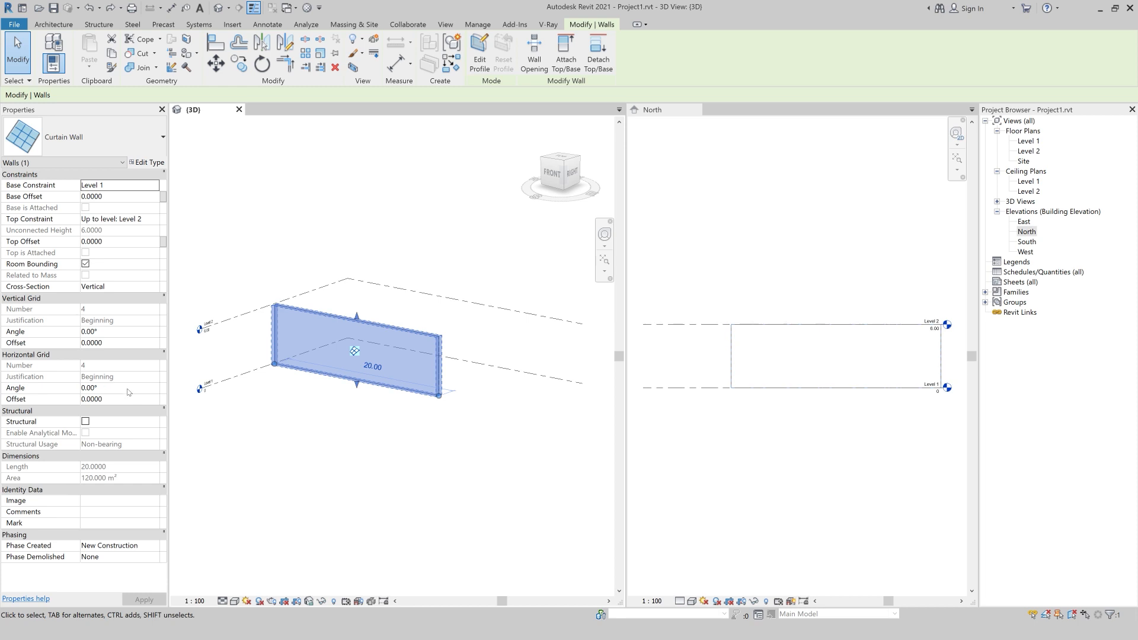
{"action": "left_click", "coordinate": [157, 167]}
{"action": "left_click_drag", "start_coordinate": [643, 94], "coordinate": [475, 88]}
{"action": "left_click", "coordinate": [698, 278]}
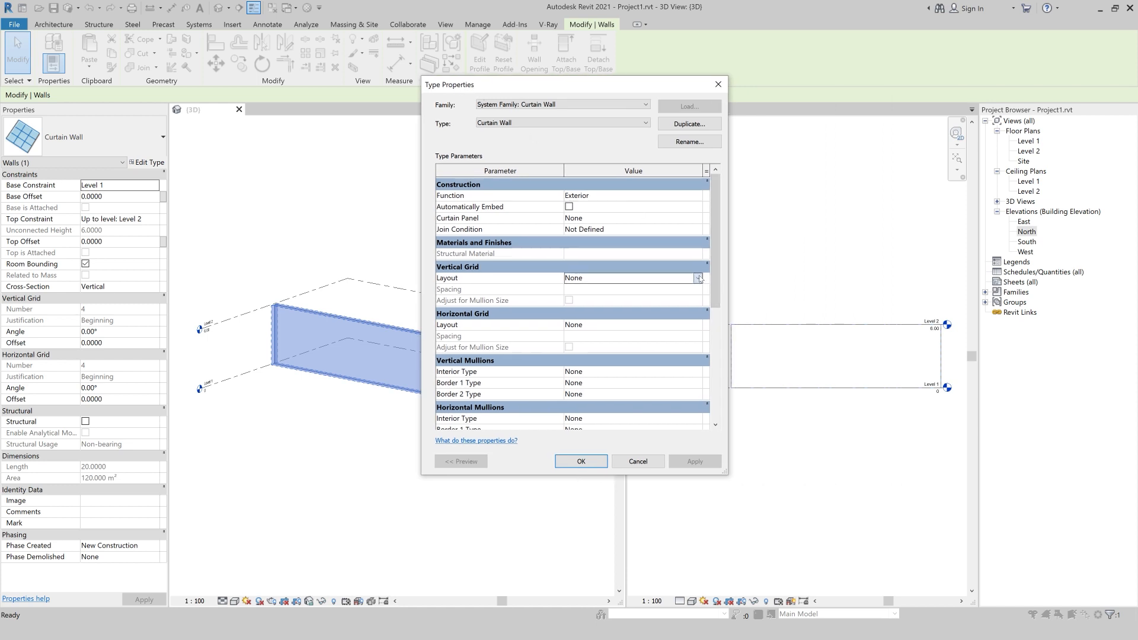
{"action": "left_click", "coordinate": [698, 279]}
{"action": "left_click", "coordinate": [616, 308]}
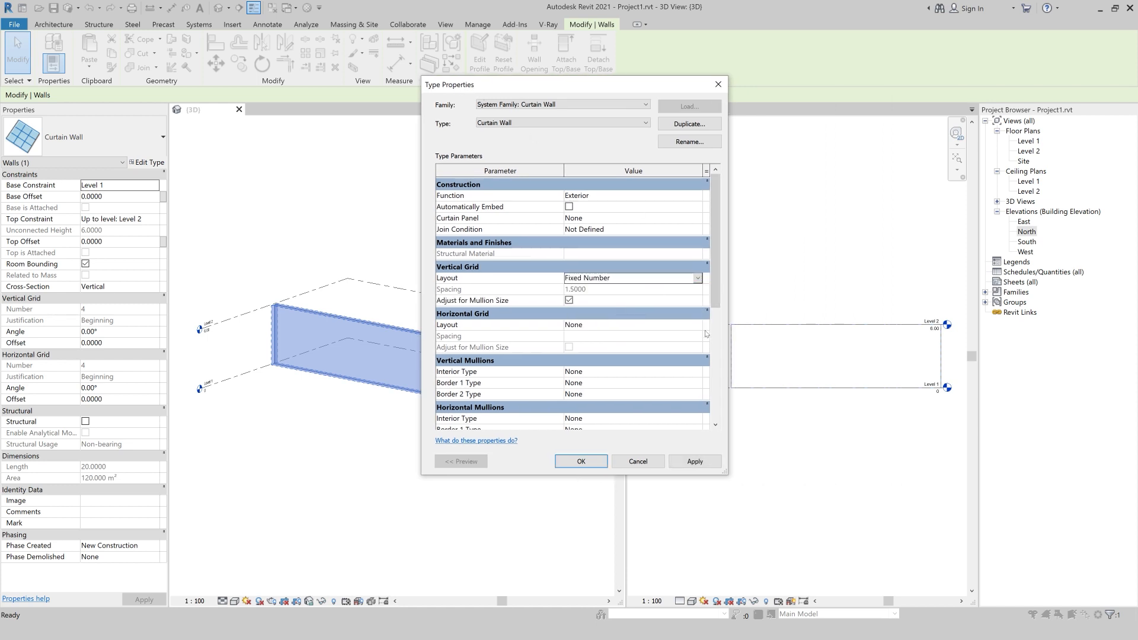
{"action": "left_click", "coordinate": [698, 278]}
{"action": "left_click", "coordinate": [671, 299]}
Step: Set the horizontal grid layout to Fixed Distance and apply the type changes to the curtain wall
{"action": "left_click", "coordinate": [698, 325]}
{"action": "left_click", "coordinate": [651, 346]}
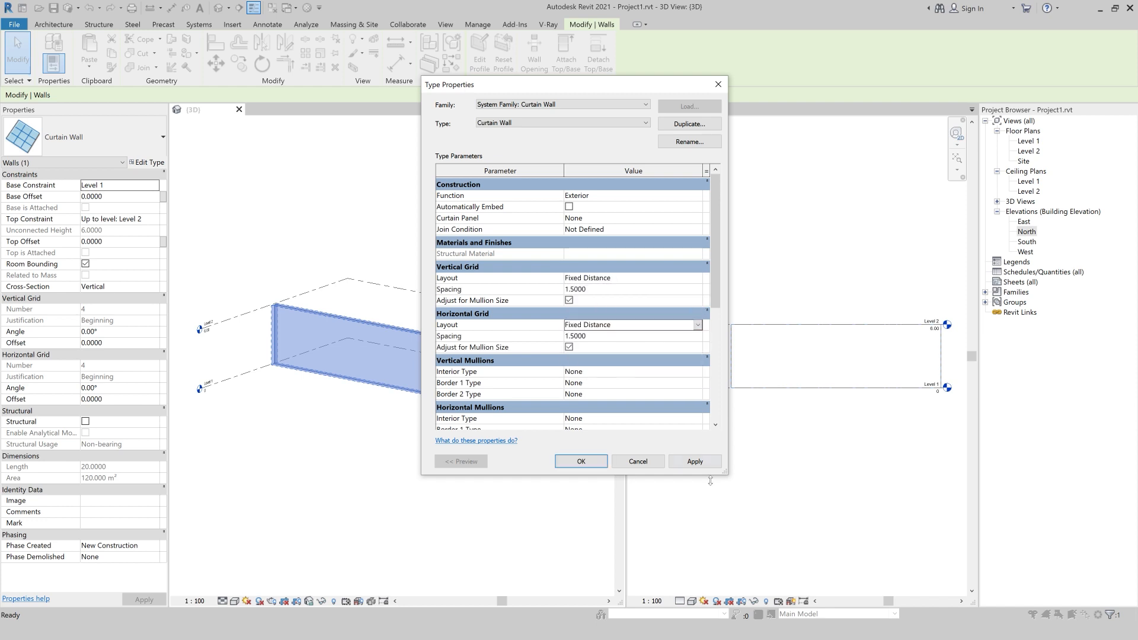
{"action": "left_click", "coordinate": [694, 461]}
{"action": "left_click", "coordinate": [581, 461]}
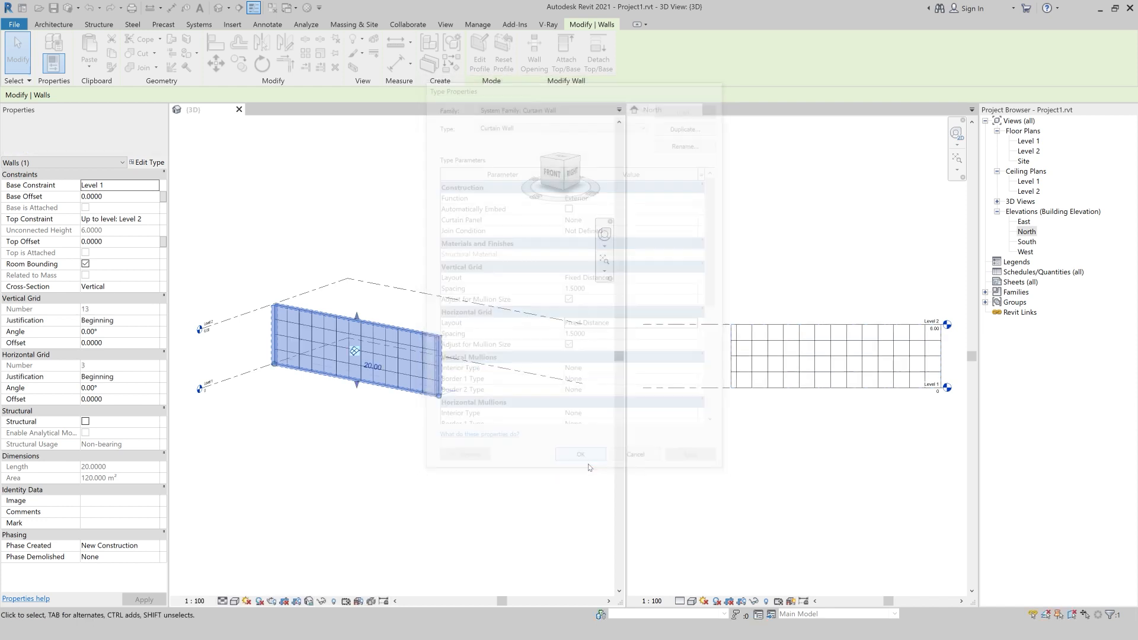
{"action": "left_click", "coordinate": [411, 440]}
{"action": "scroll", "coordinate": [352, 349], "scroll_direction": "up", "scroll_amount": 2}
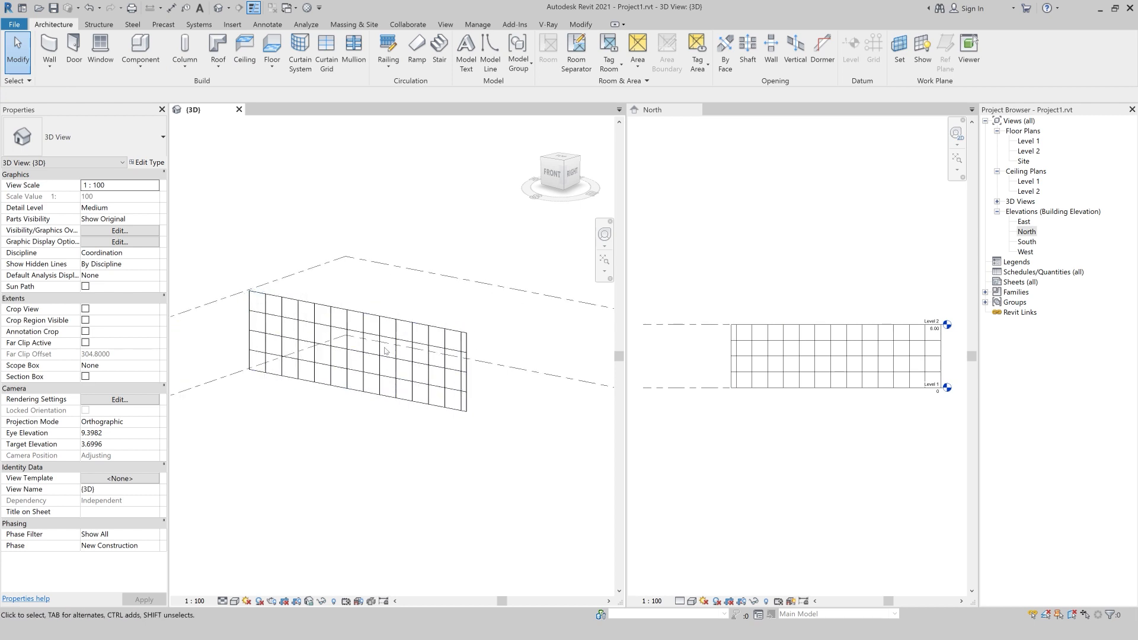
Step: Try a length of 25 m for the curtain wall in the 3D view
{"action": "left_click", "coordinate": [326, 385]}
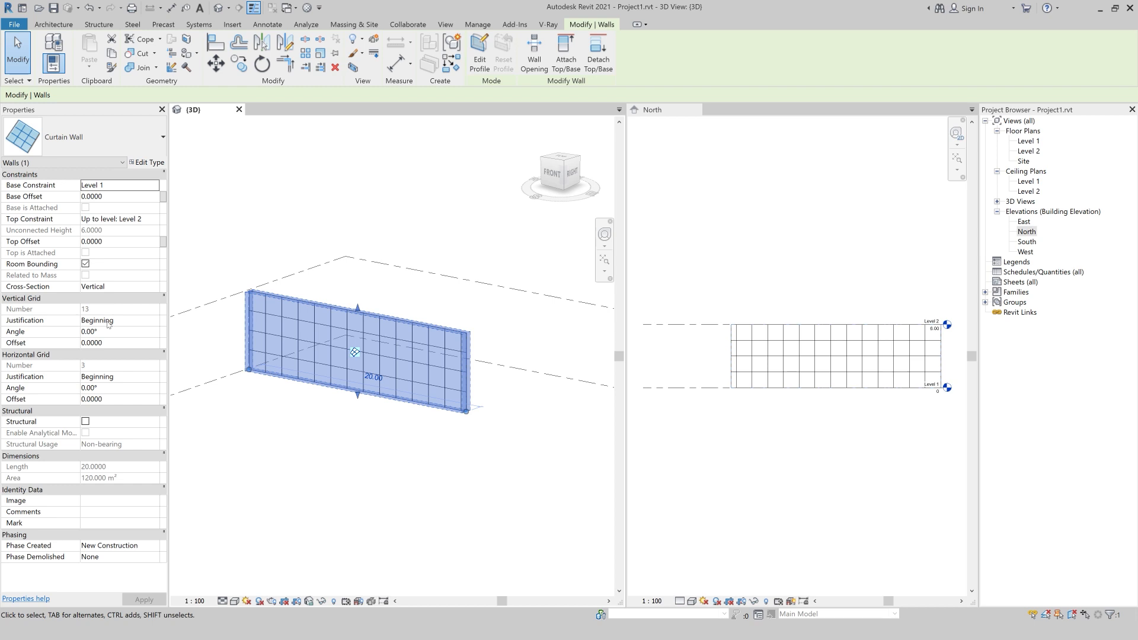
{"action": "scroll", "coordinate": [474, 339], "scroll_direction": "down", "scroll_amount": 2}
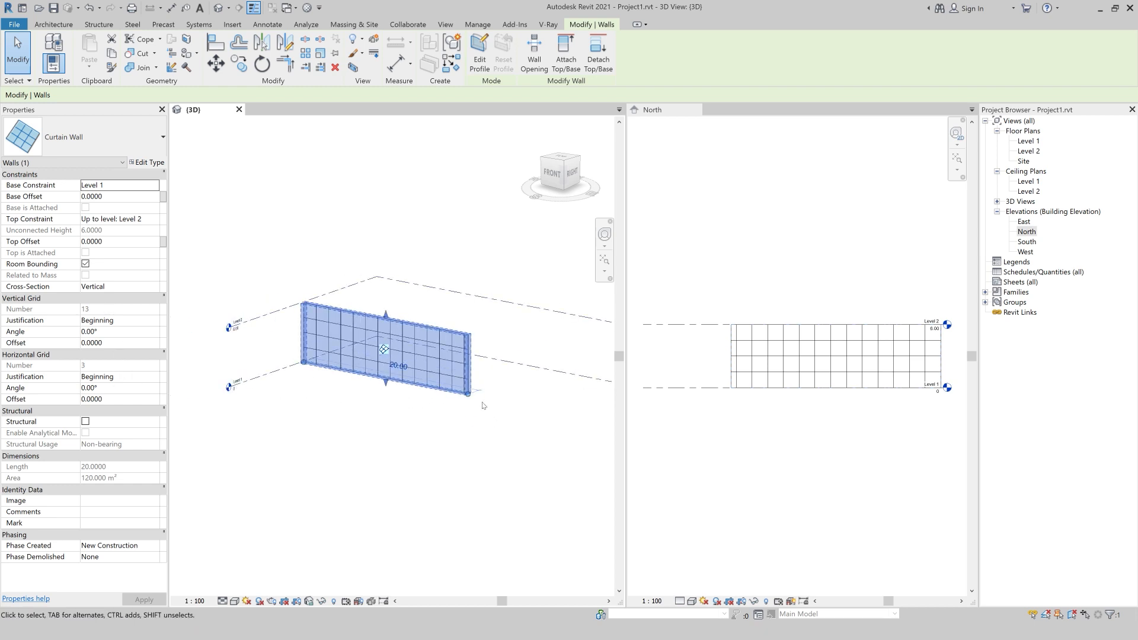
{"action": "left_click", "coordinate": [404, 367]}
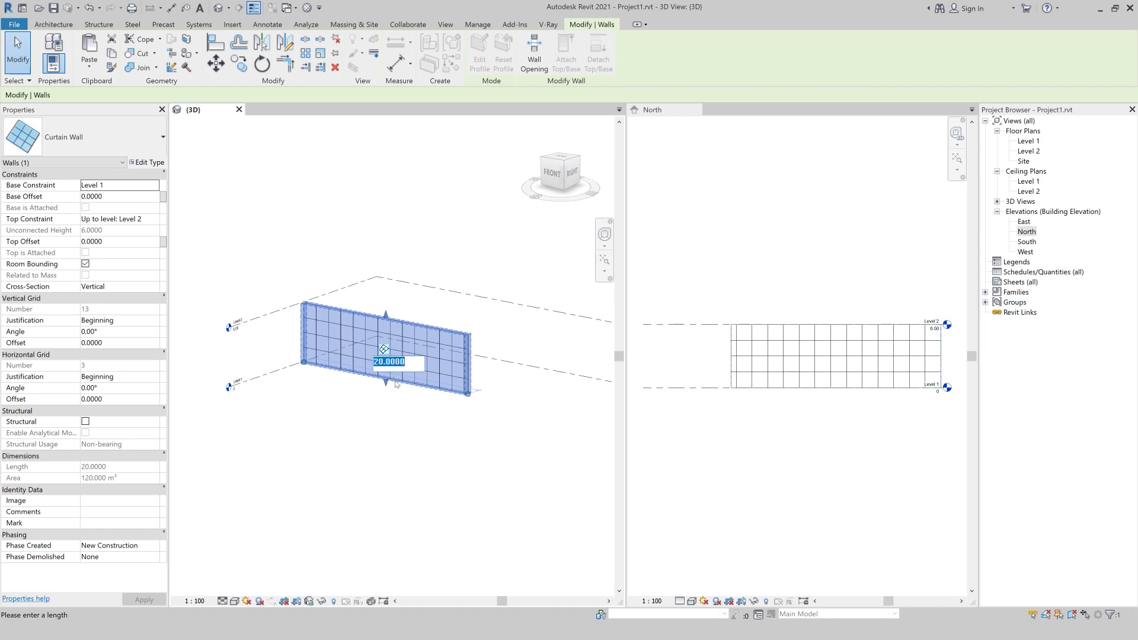
{"action": "type", "text": "25"}
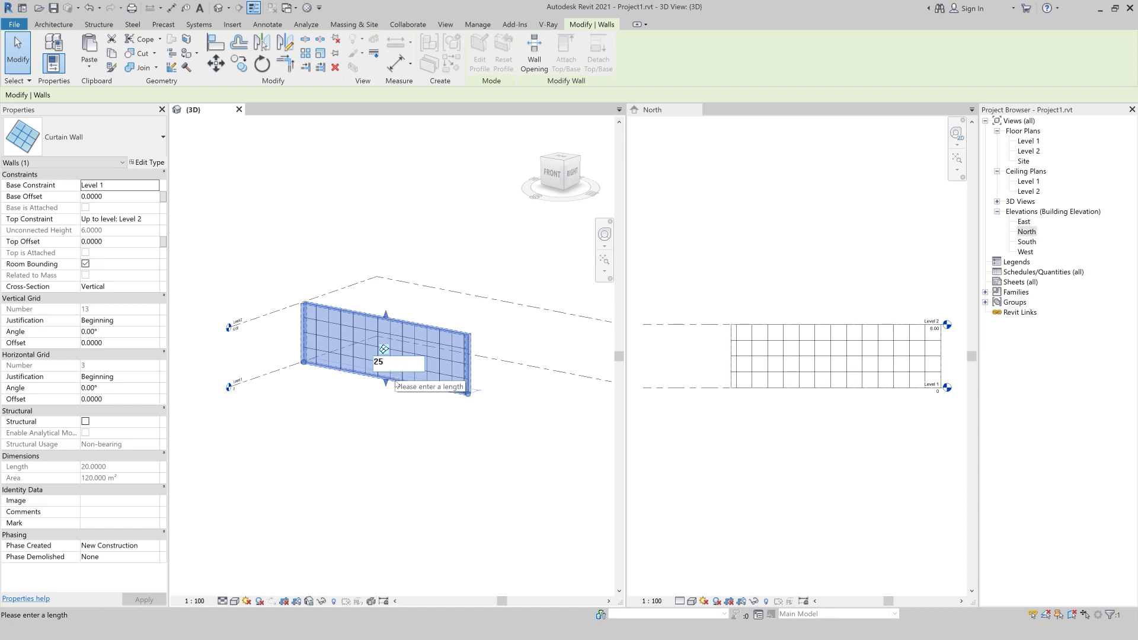
{"action": "key", "text": "Return"}
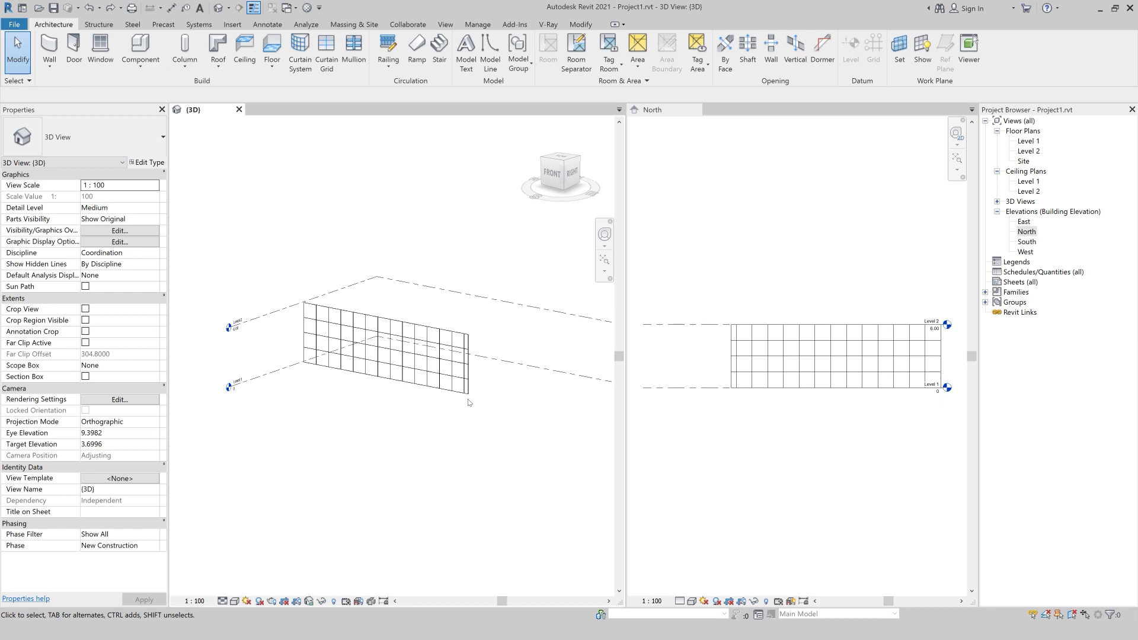
Step: Try a Level 2 elevation of 8 m, check the curtain wall's grid properties, and undo the elevation change
{"action": "left_click", "coordinate": [467, 394]}
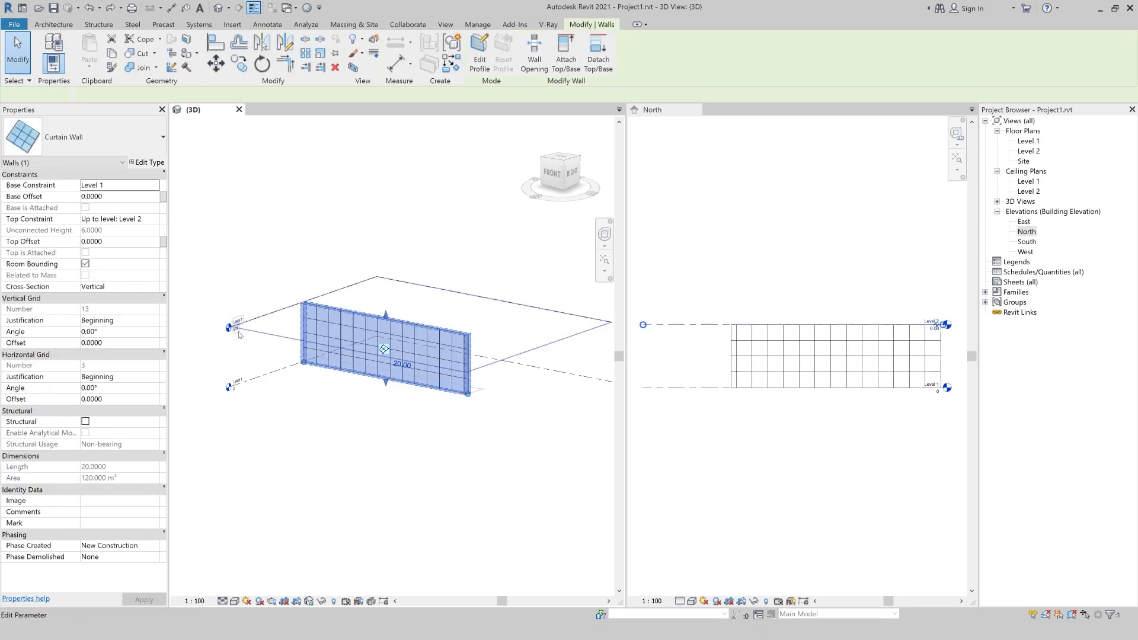
{"action": "double_click", "coordinate": [235, 328]}
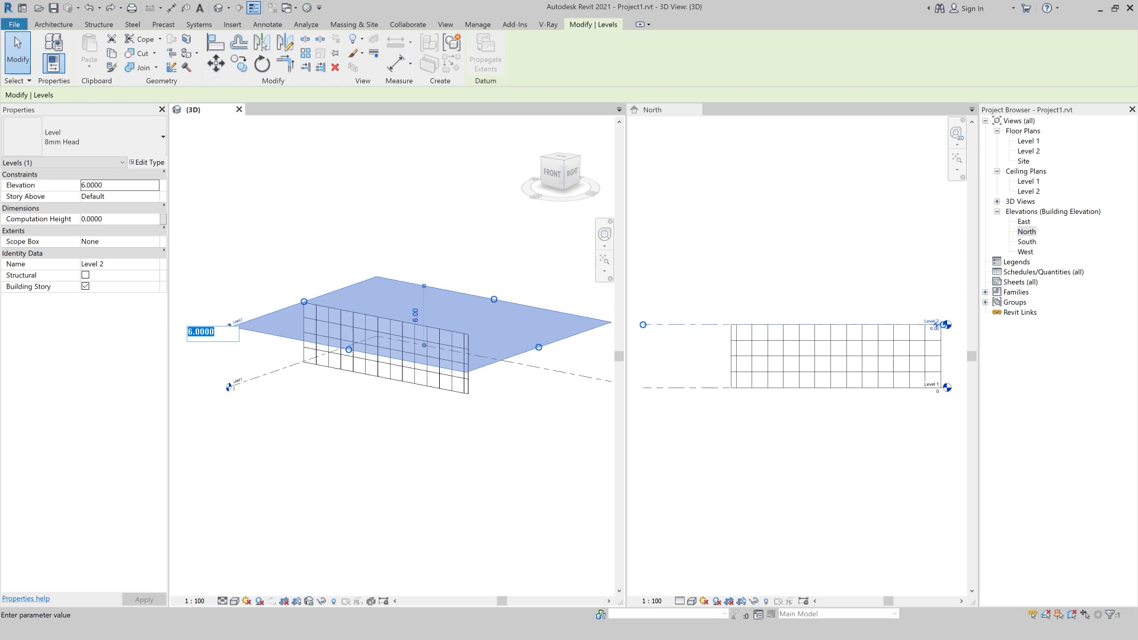
{"action": "type", "text": "8"}
{"action": "key", "text": "Return"}
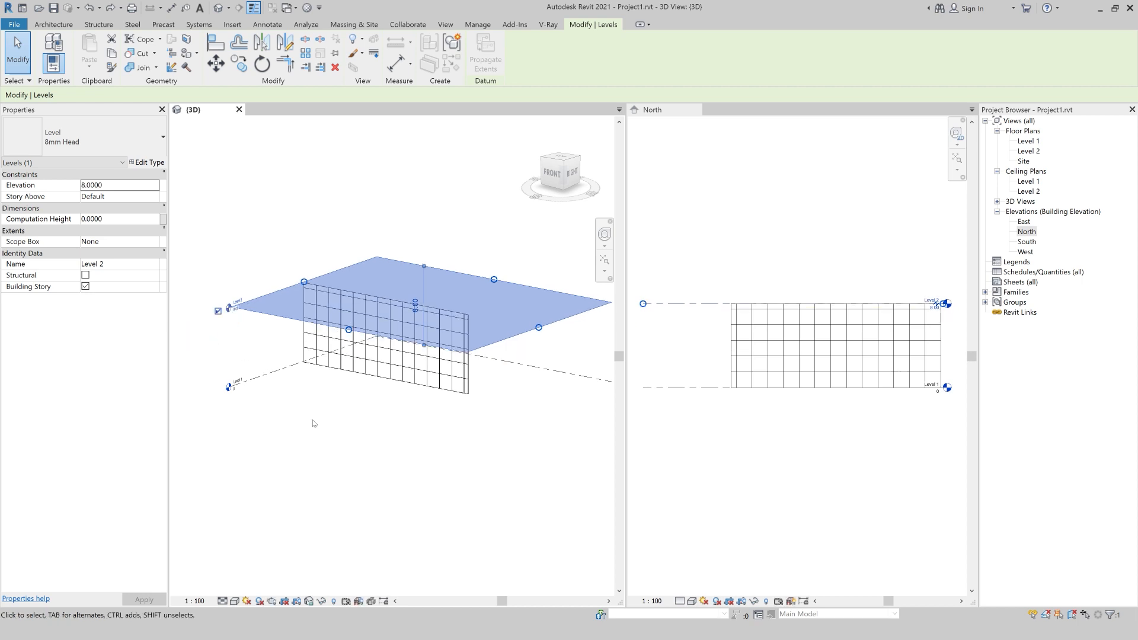
{"action": "left_click", "coordinate": [371, 389]}
{"action": "left_click", "coordinate": [386, 370]}
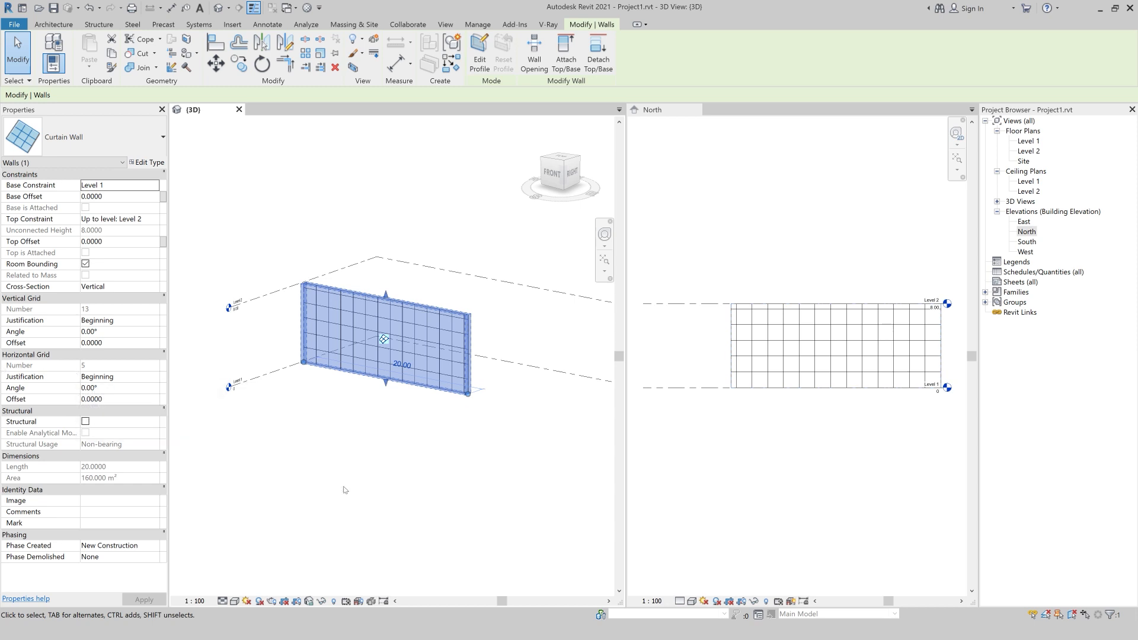
{"action": "key", "text": "ctrl+z"}
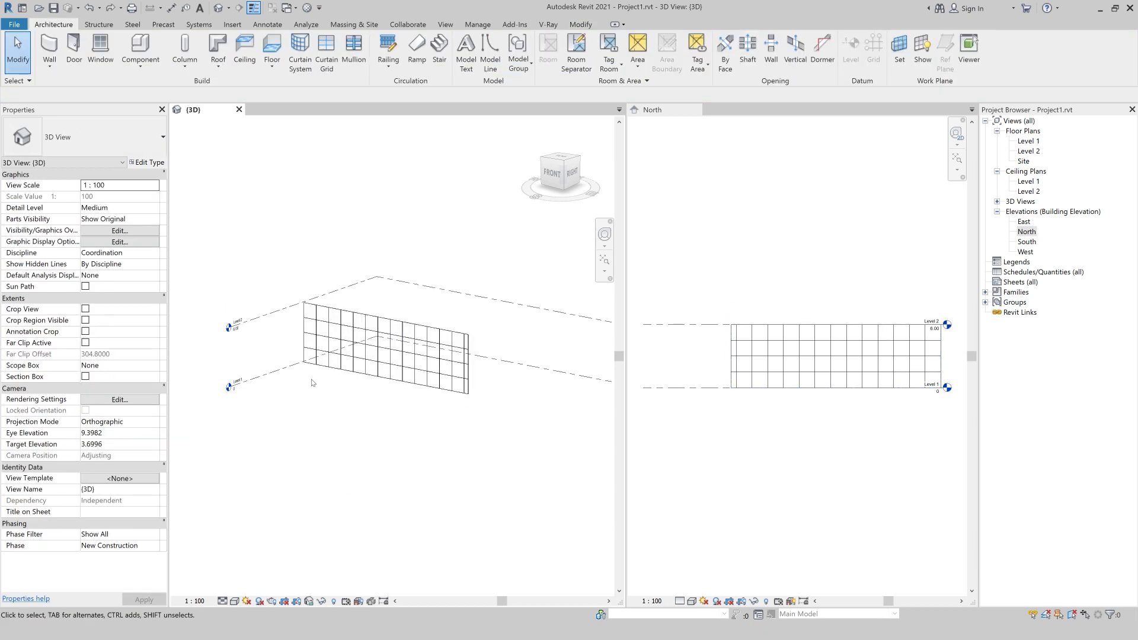
Step: Set the curtain wall's vertical grid justification to End and inspect the panels at the wall's end in 3D
{"action": "left_click", "coordinate": [331, 372]}
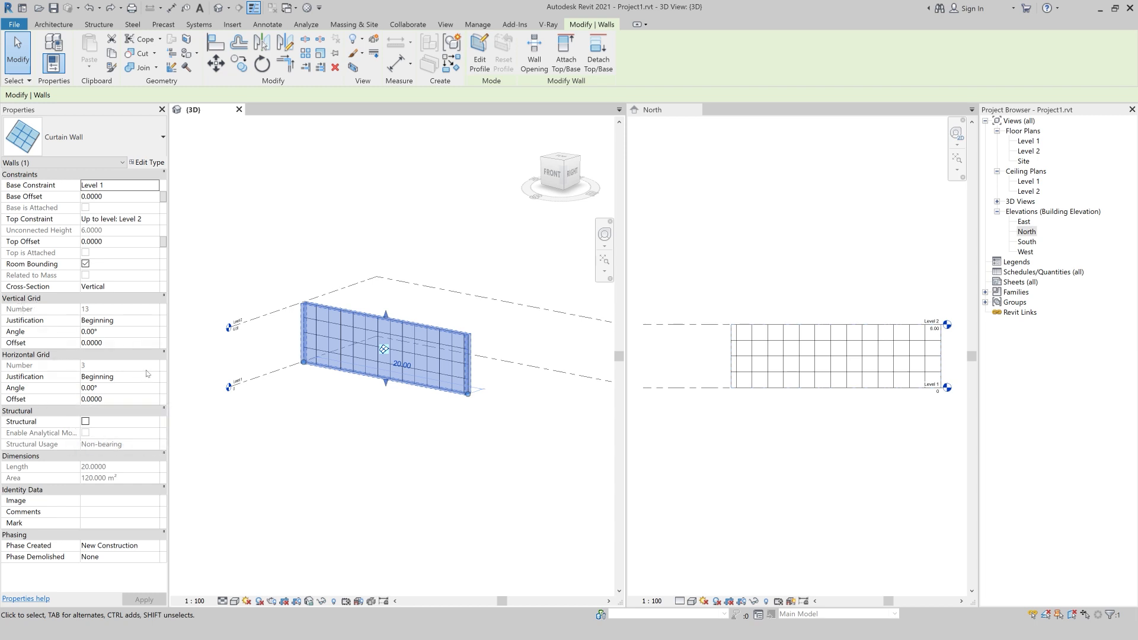
{"action": "left_click", "coordinate": [155, 321]}
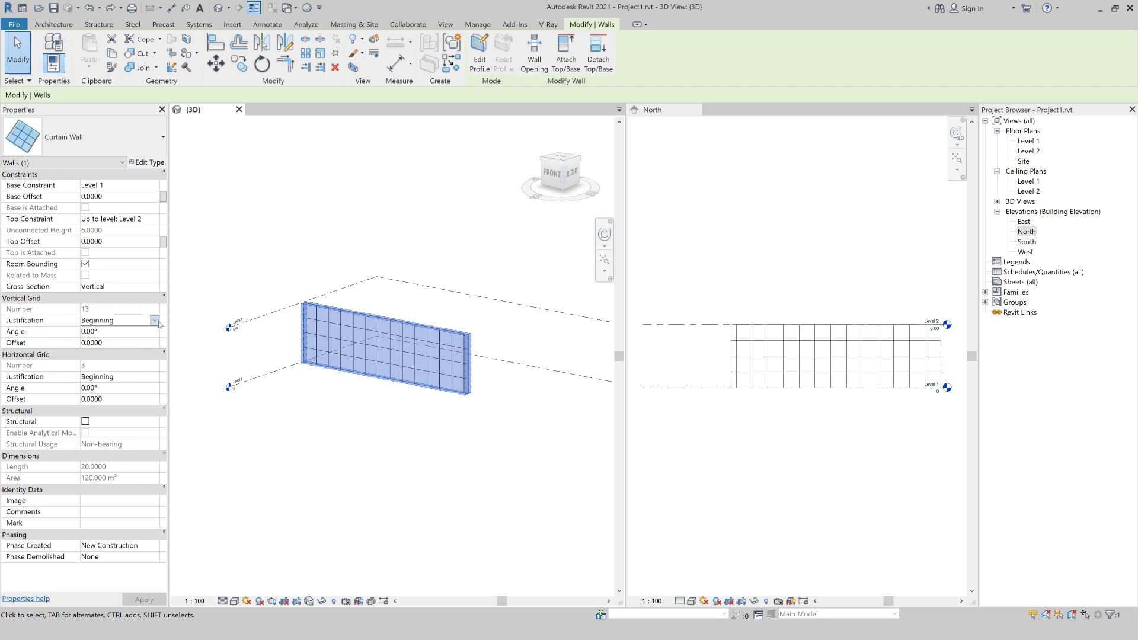
{"action": "left_click", "coordinate": [154, 320]}
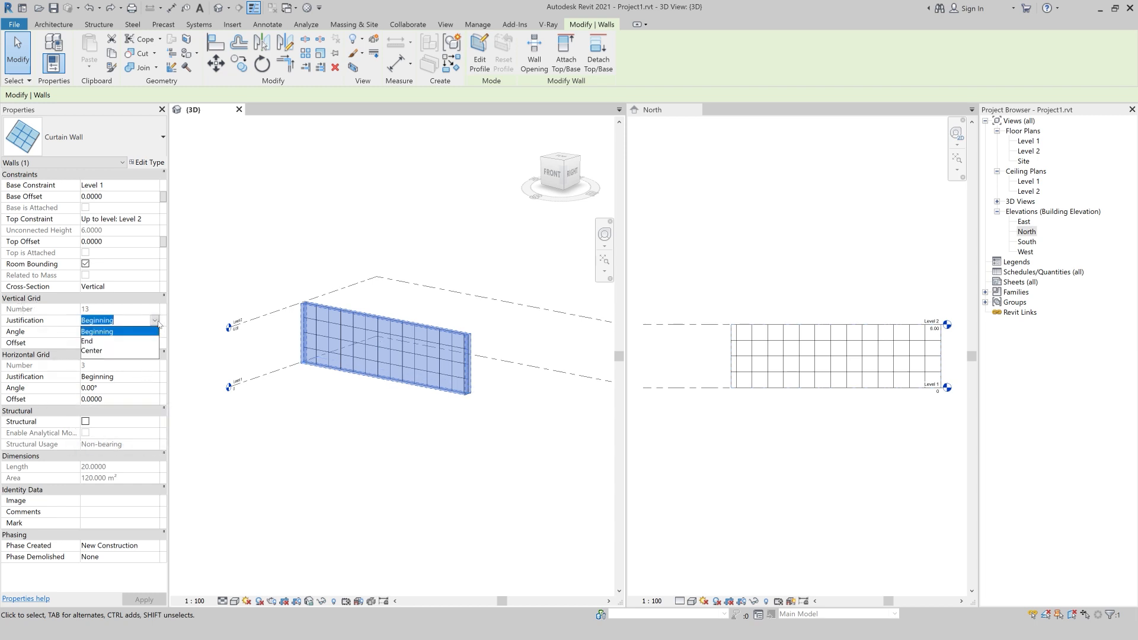
{"action": "left_click", "coordinate": [122, 344]}
{"action": "left_click", "coordinate": [502, 423]}
{"action": "scroll", "coordinate": [443, 367], "scroll_direction": "up", "scroll_amount": 1}
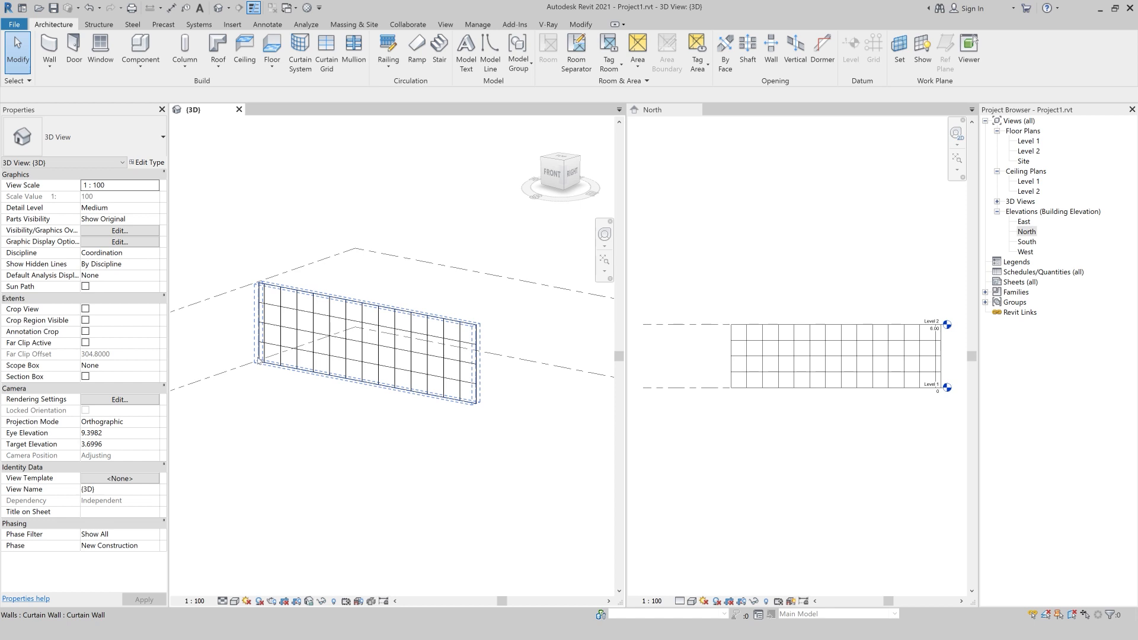
{"action": "left_click", "coordinate": [253, 364]}
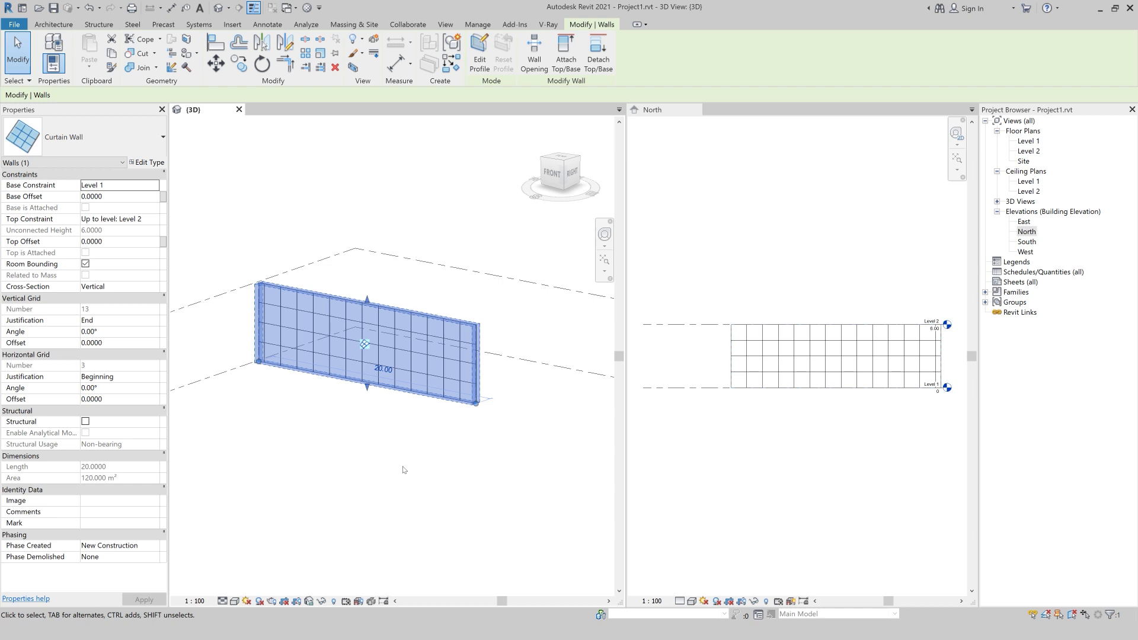
{"action": "key", "text": "Escape"}
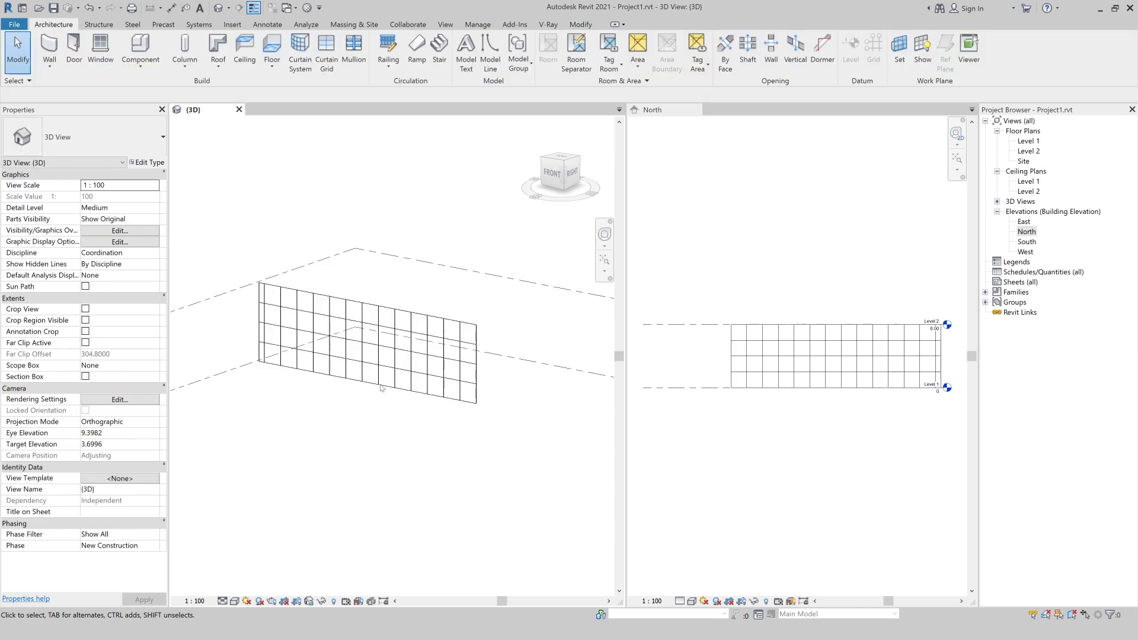
{"action": "left_click", "coordinate": [265, 370]}
{"action": "left_click", "coordinate": [262, 406]}
{"action": "scroll", "coordinate": [261, 406], "scroll_direction": "up", "scroll_amount": 2}
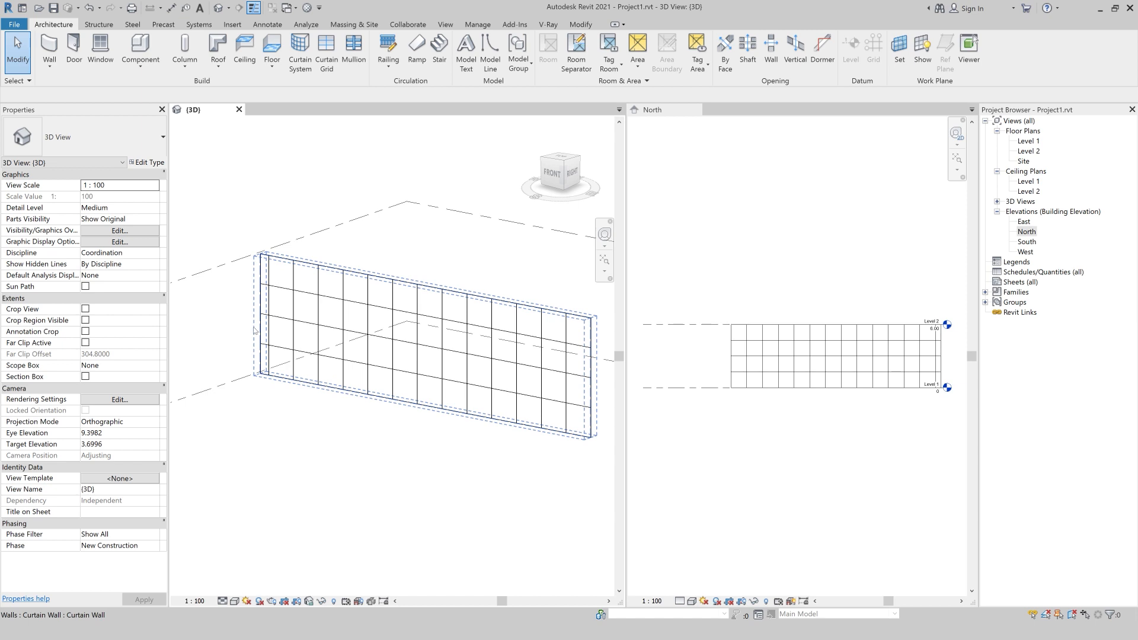
{"action": "scroll", "coordinate": [259, 380], "scroll_direction": "down", "scroll_amount": 1}
Step: Set the curtain wall's vertical grid justification to Center
{"action": "left_click", "coordinate": [282, 386]}
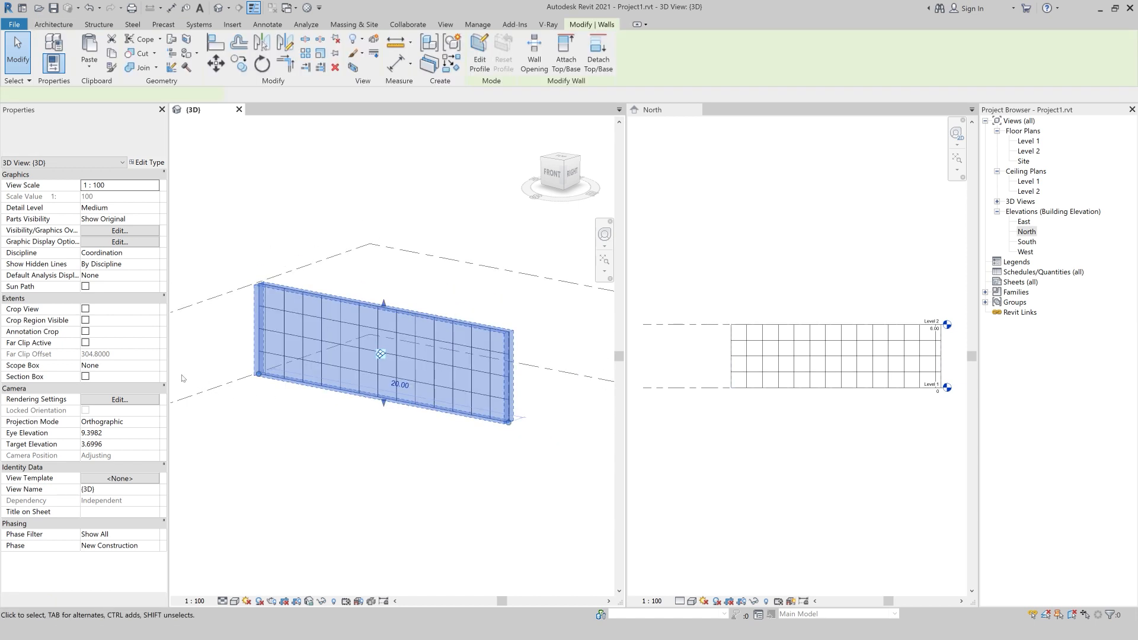
{"action": "left_click", "coordinate": [157, 321]}
{"action": "left_click", "coordinate": [157, 321]}
{"action": "left_click", "coordinate": [117, 350]}
{"action": "left_click", "coordinate": [300, 461]}
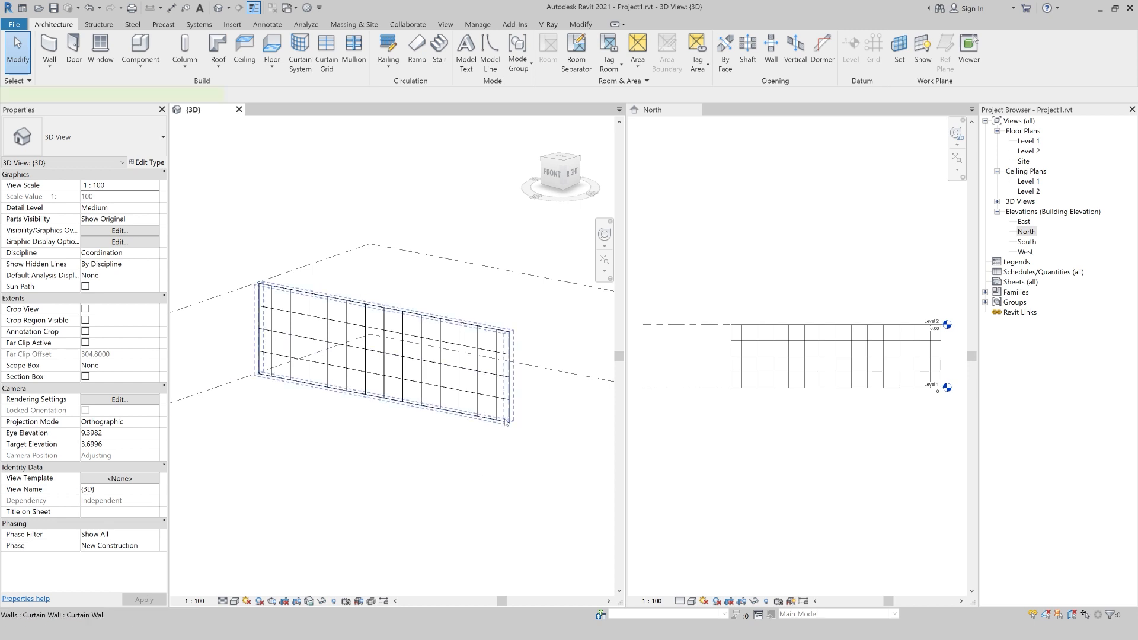
Step: Try a 15° angle for the curtain wall's vertical grid, and undo the deletion of the wall
{"action": "left_click", "coordinate": [432, 408]}
{"action": "left_click", "coordinate": [122, 331]}
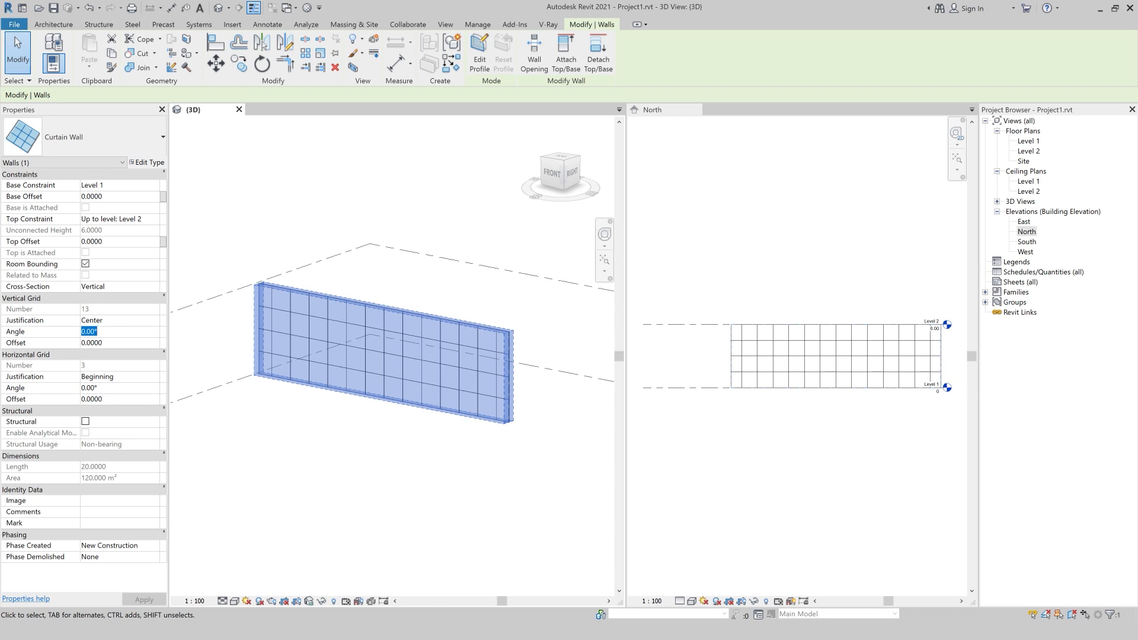
{"action": "type", "text": "15"}
{"action": "left_click", "coordinate": [147, 594]}
{"action": "key", "text": "Delete"}
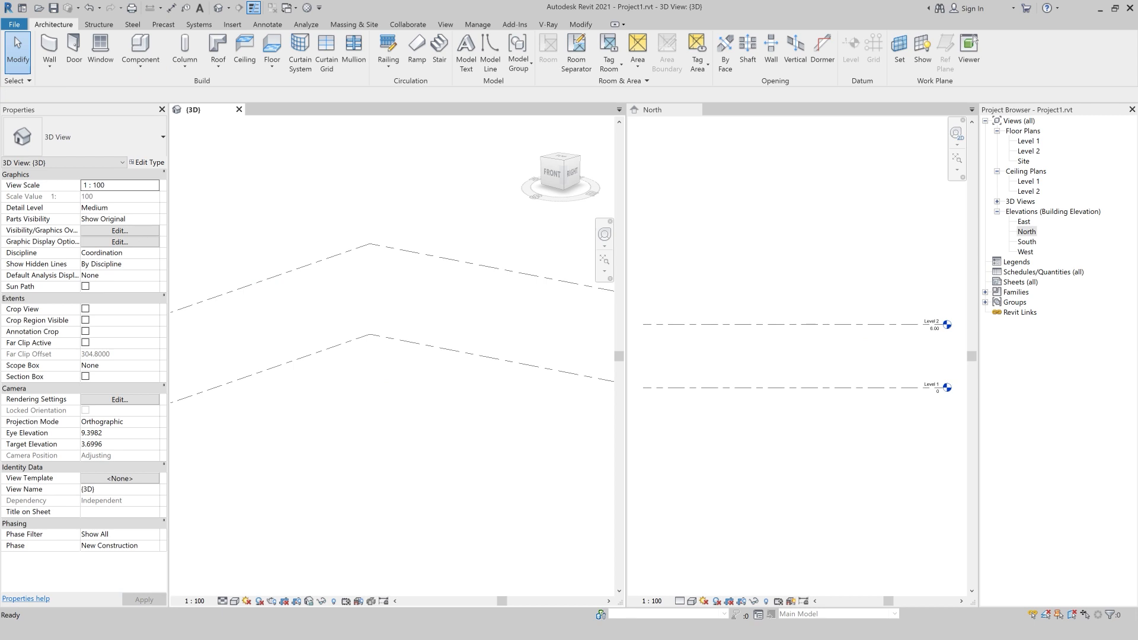
{"action": "key", "text": "ctrl+z"}
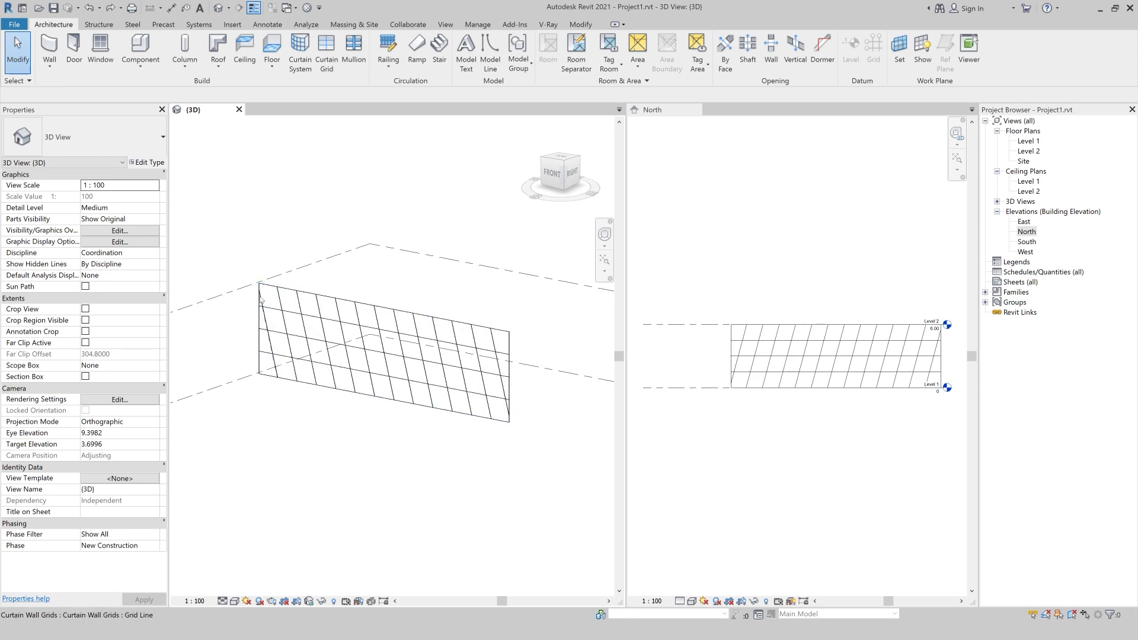
{"action": "left_click", "coordinate": [325, 386]}
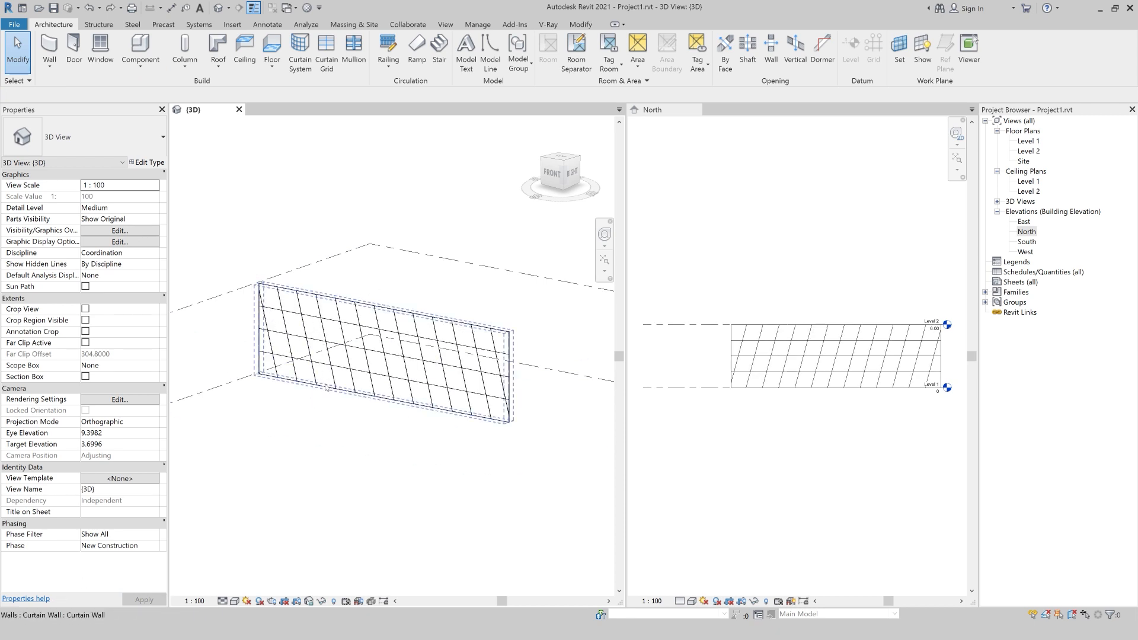
Step: Try vertical grid angles of 20° and 45° on the curtain wall
{"action": "left_click", "coordinate": [322, 371]}
{"action": "left_click", "coordinate": [113, 332]}
{"action": "type", "text": "20"}
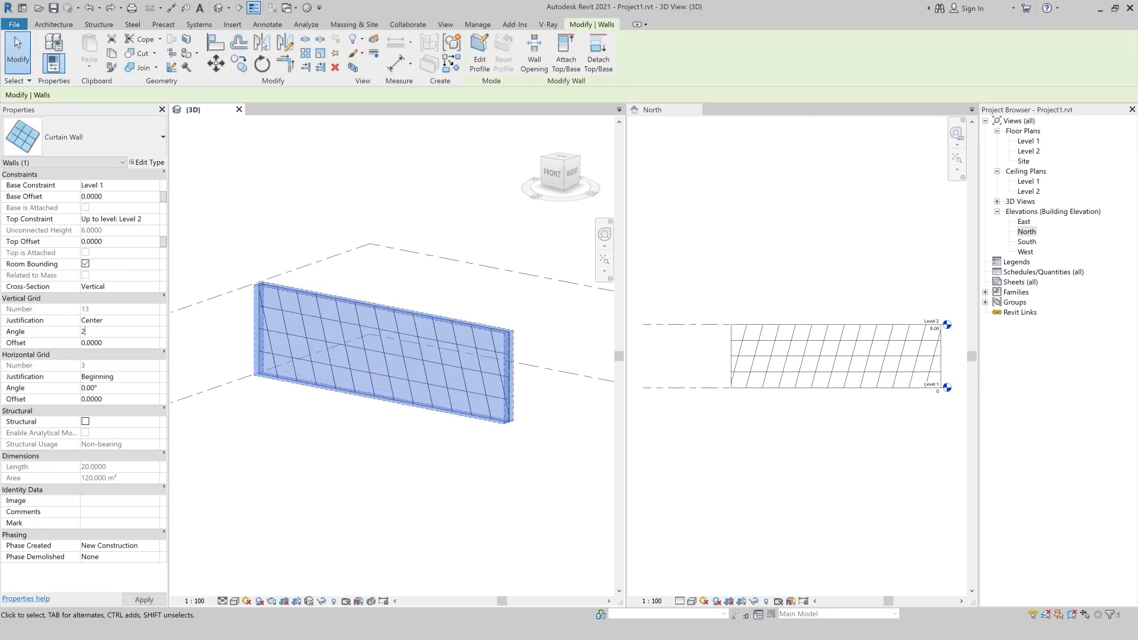
{"action": "key", "text": "Return"}
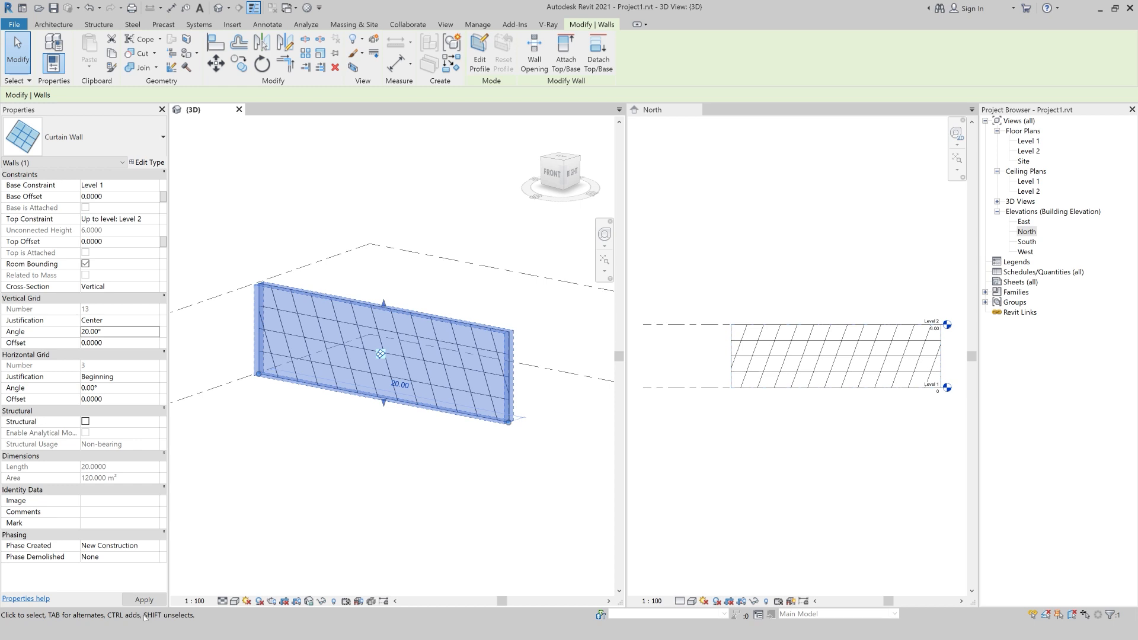
{"action": "left_click", "coordinate": [115, 334]}
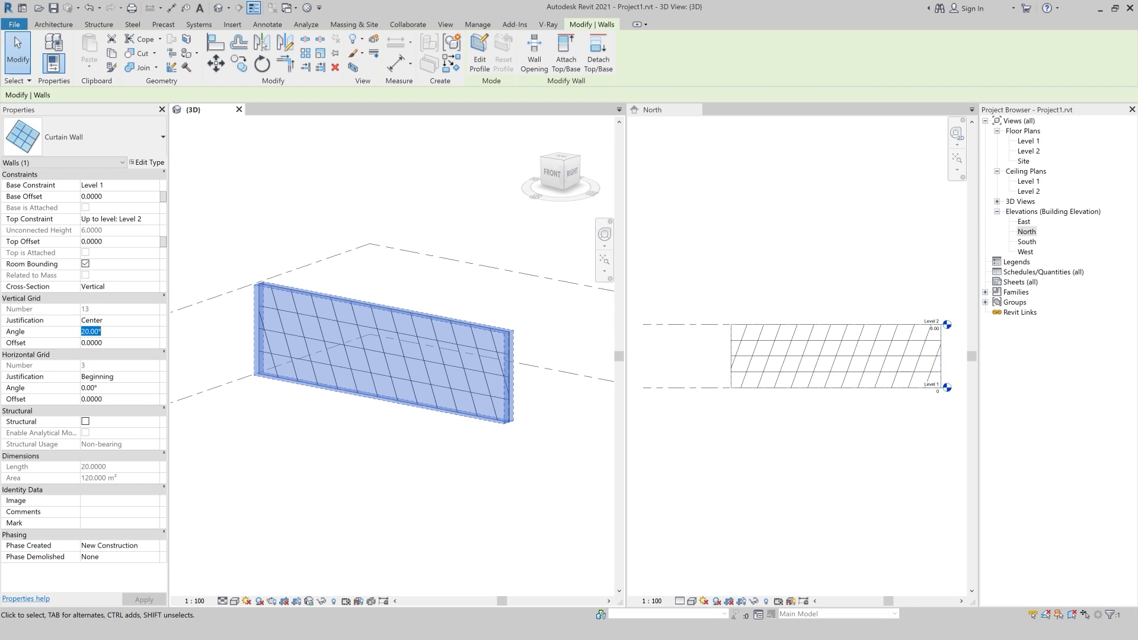
{"action": "type", "text": "2"}
{"action": "type", "text": "5"}
{"action": "key", "text": "Return"}
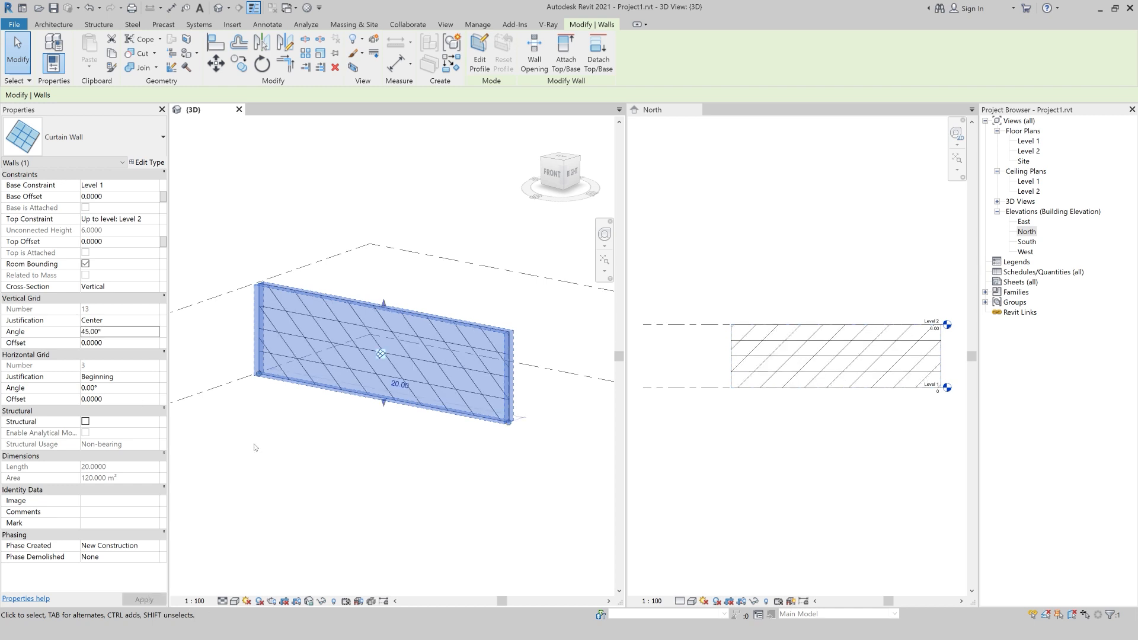
Step: Reset the curtain wall's vertical grid angle to 0° and set the vertical grid justification to End
{"action": "left_click", "coordinate": [108, 331]}
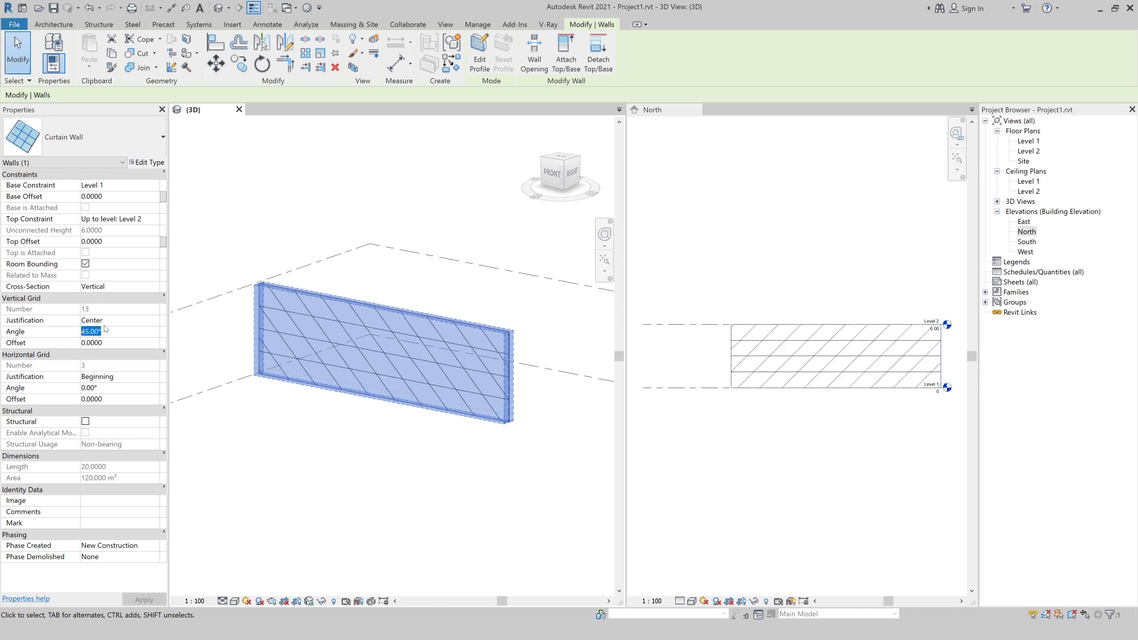
{"action": "type", "text": "0"}
{"action": "left_click", "coordinate": [139, 368]}
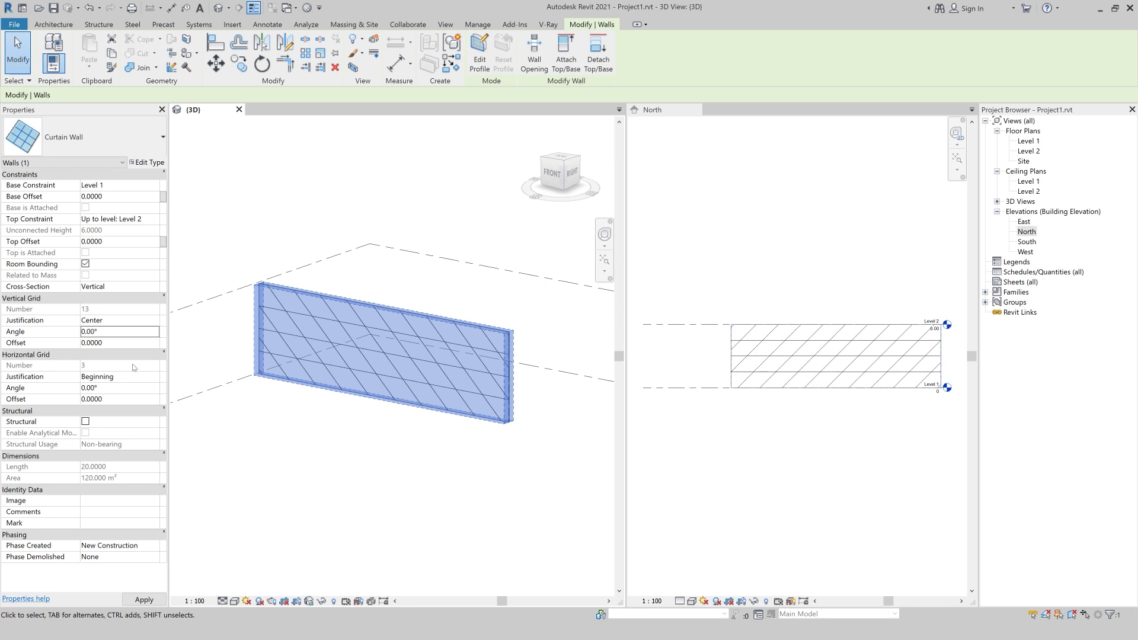
{"action": "left_click", "coordinate": [128, 346]}
{"action": "left_click", "coordinate": [155, 323]}
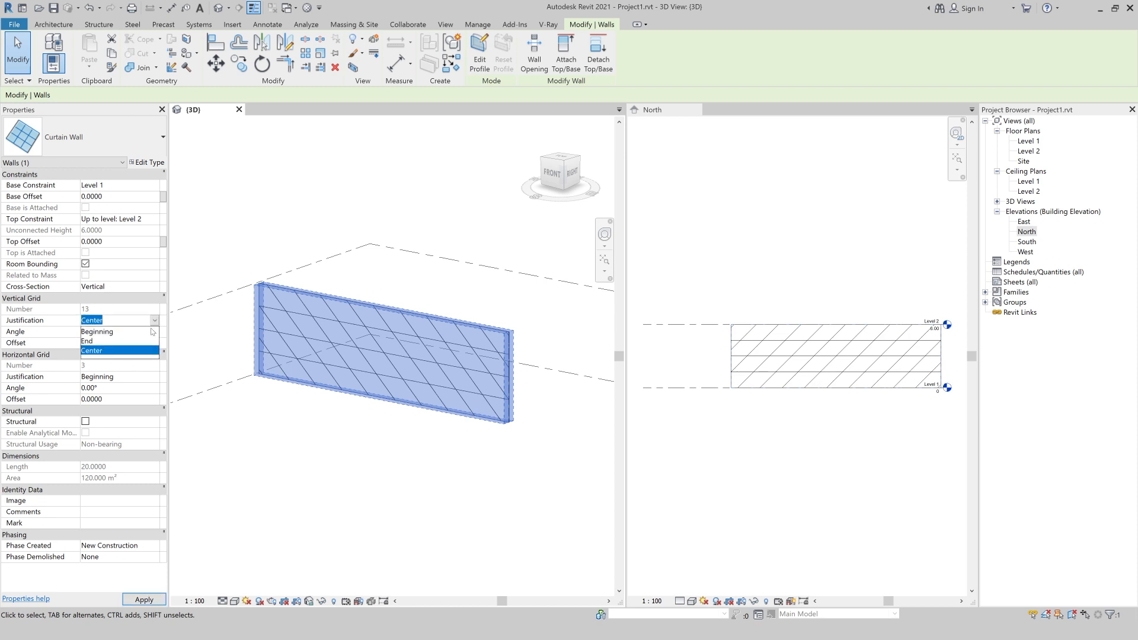
{"action": "left_click", "coordinate": [116, 342]}
{"action": "left_click", "coordinate": [117, 343]}
{"action": "left_click", "coordinate": [155, 595]}
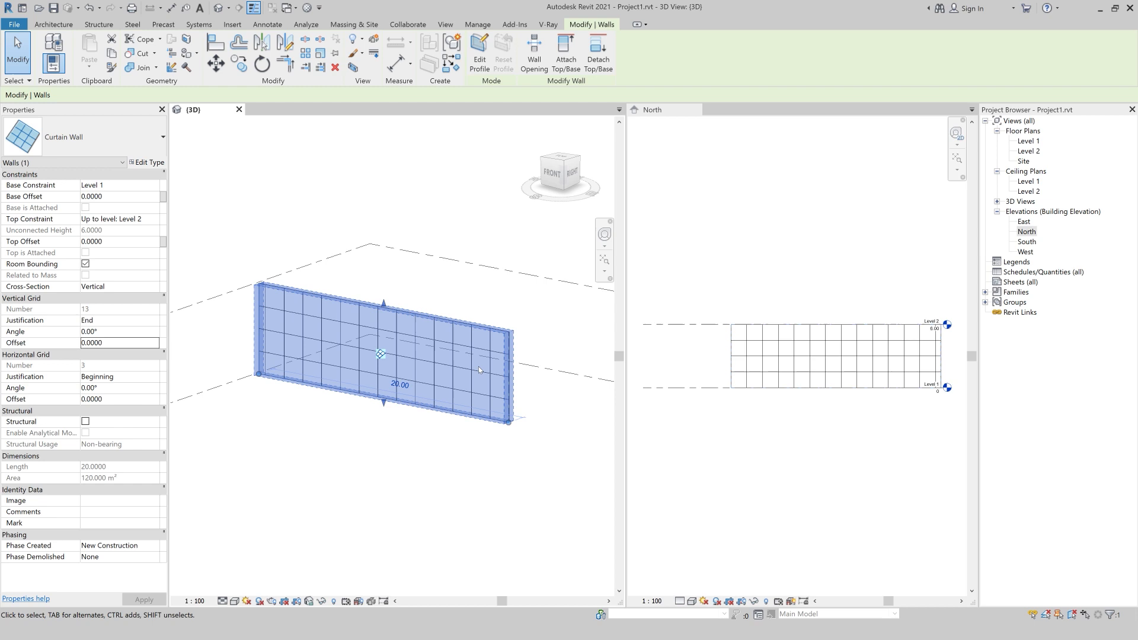
Step: Set the curtain wall's vertical grid offset to 1 m
{"action": "scroll", "coordinate": [479, 362], "scroll_direction": "up", "scroll_amount": 1}
{"action": "left_click", "coordinate": [111, 343]}
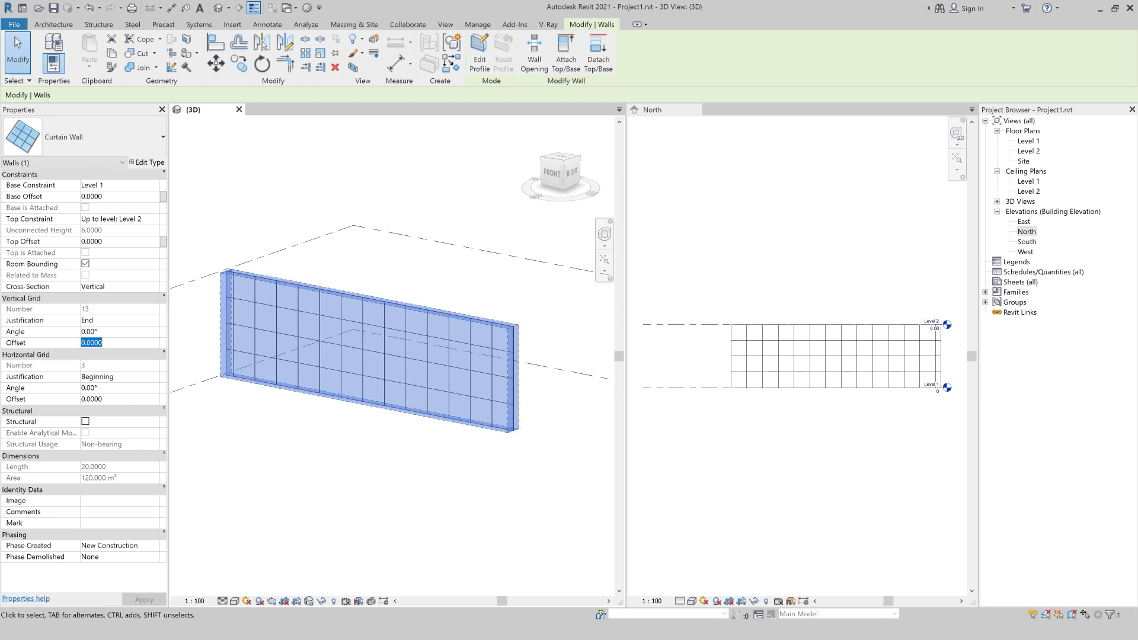
{"action": "type", "text": "1"}
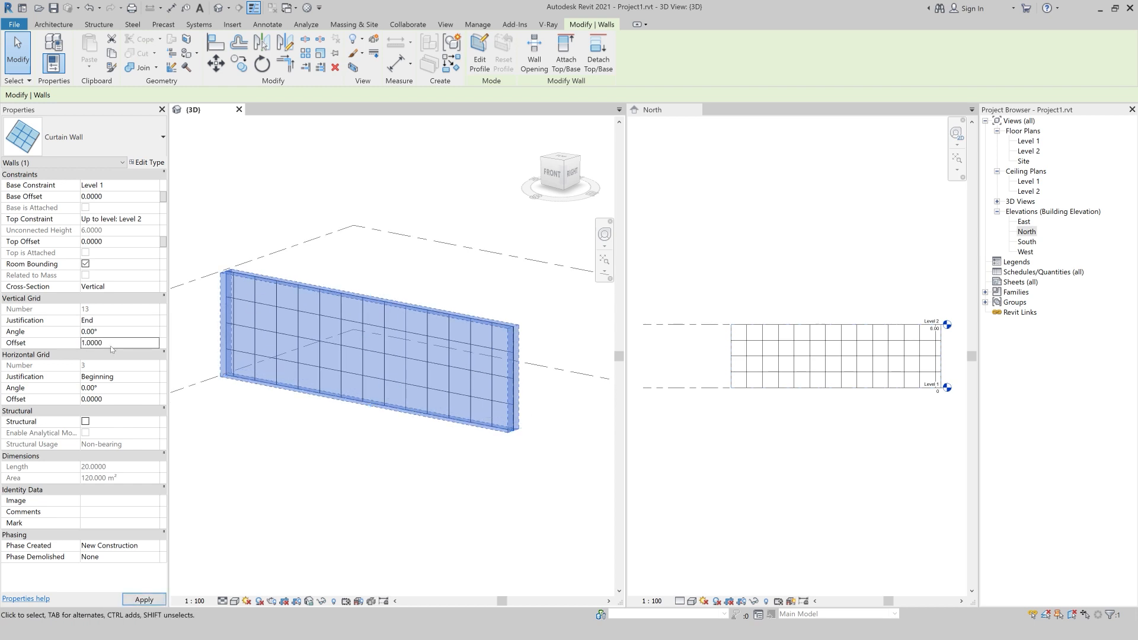
{"action": "left_click", "coordinate": [240, 403]}
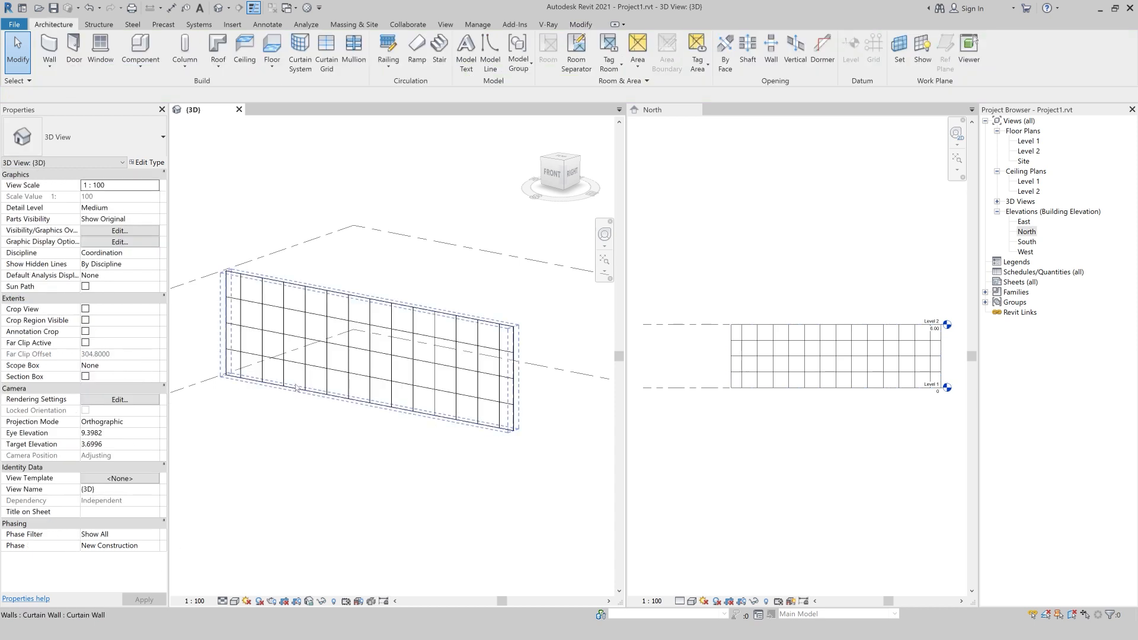
Step: Set the curtain wall's horizontal grid justification to Center
{"action": "left_click", "coordinate": [236, 377]}
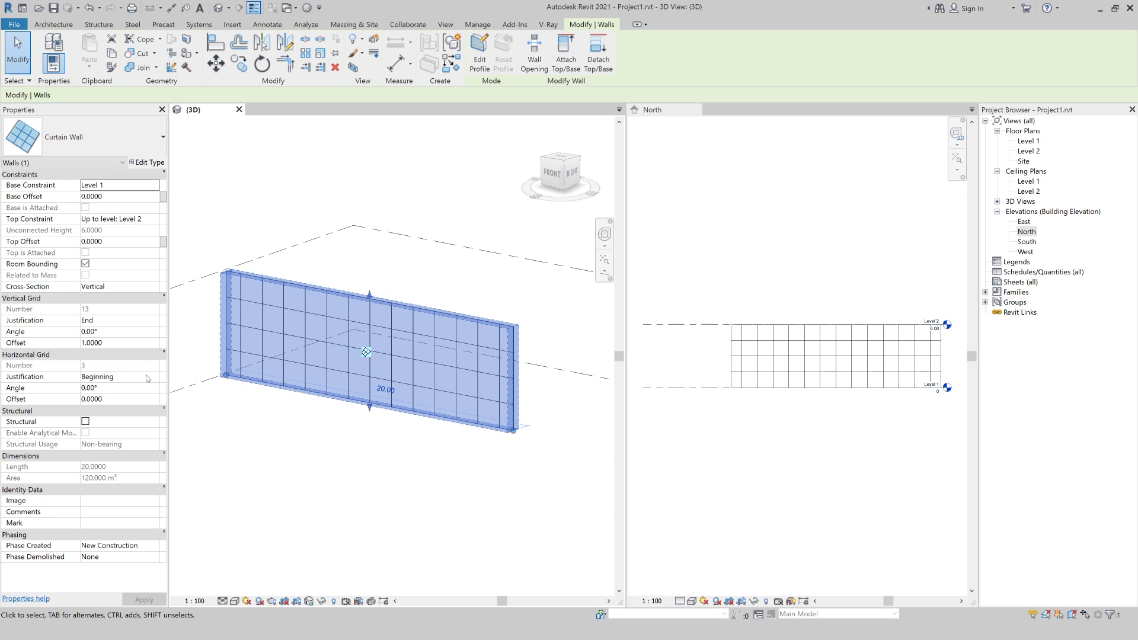
{"action": "left_click", "coordinate": [153, 381]}
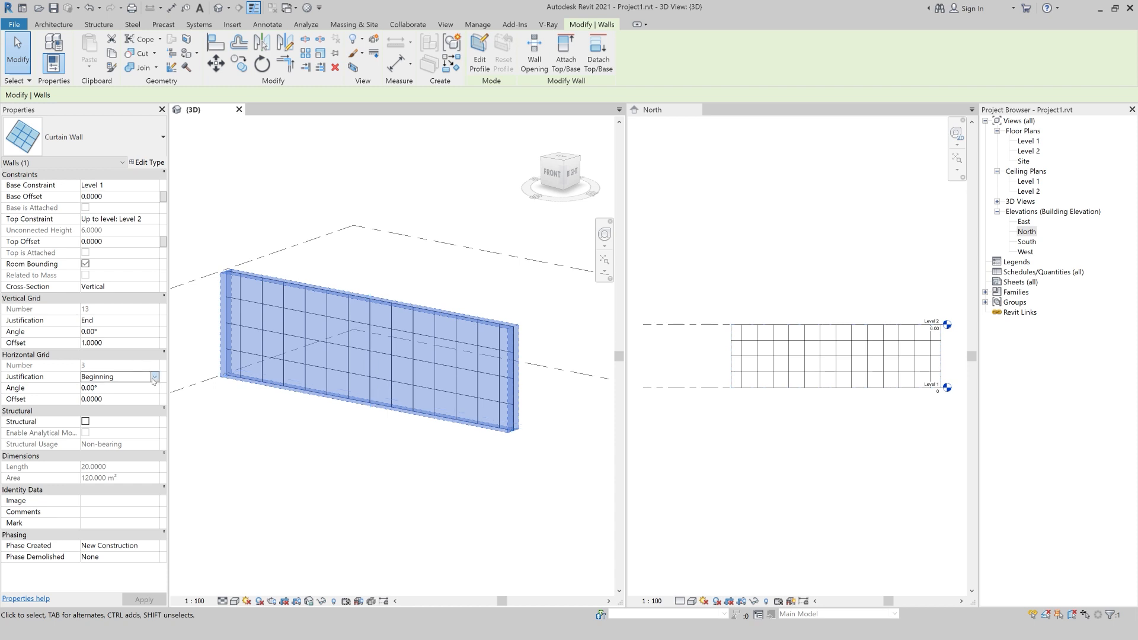
{"action": "left_click", "coordinate": [153, 380]}
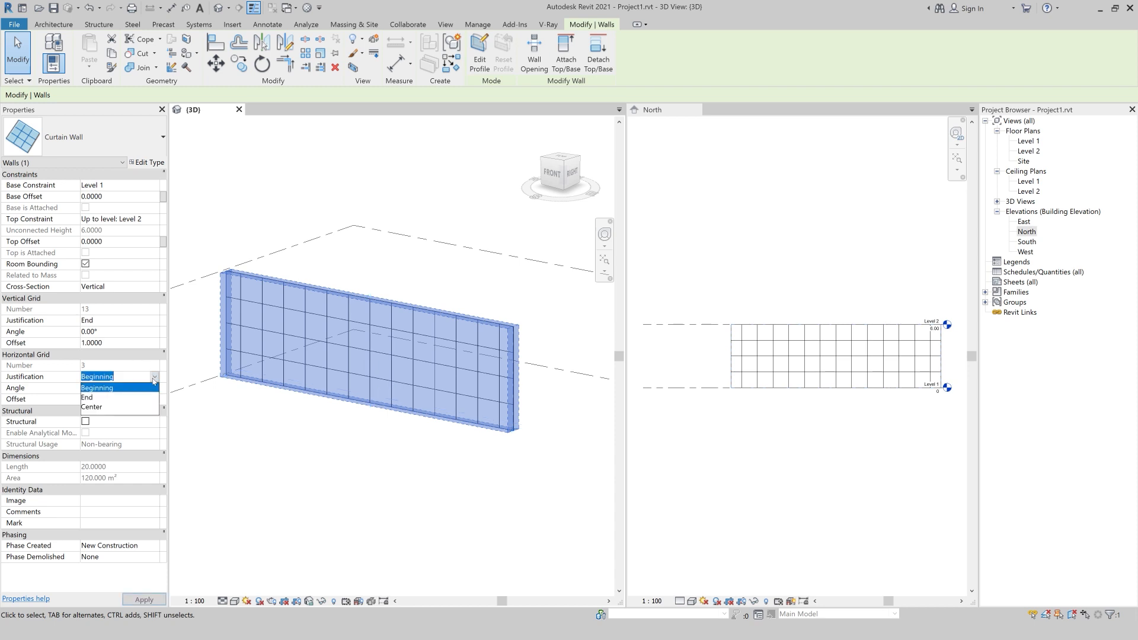
{"action": "left_click", "coordinate": [113, 409]}
Step: Set the elevation of Level 2 to 5 m in the 3D view and inspect the curtain wall's horizontal grid
{"action": "scroll", "coordinate": [572, 433], "scroll_direction": "down", "scroll_amount": 2}
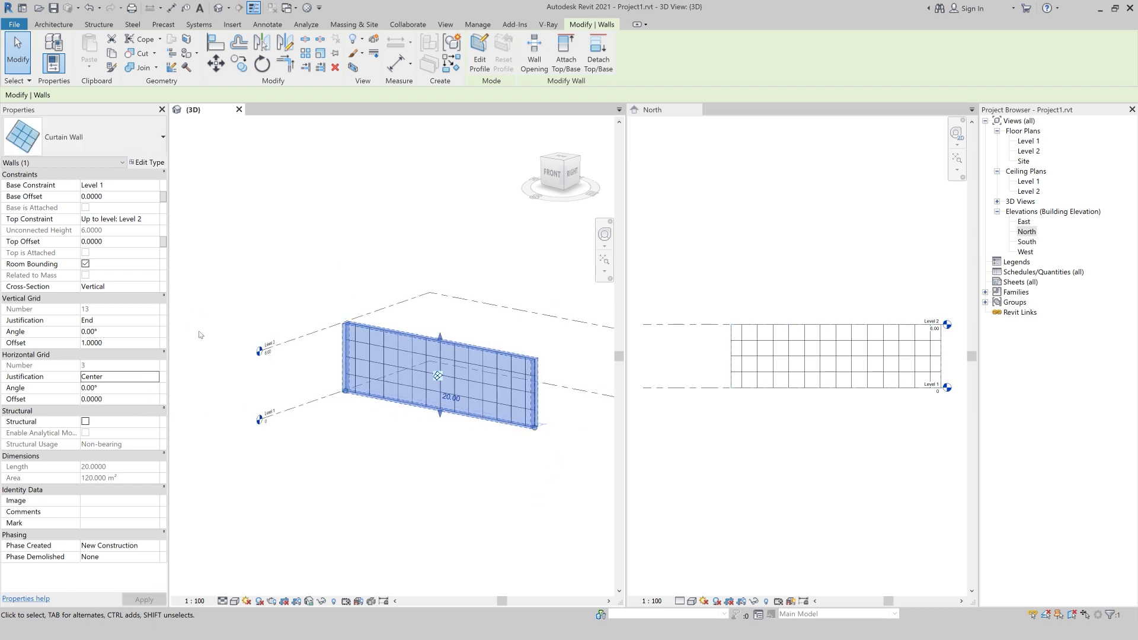
{"action": "scroll", "coordinate": [386, 464], "scroll_direction": "up", "scroll_amount": 1}
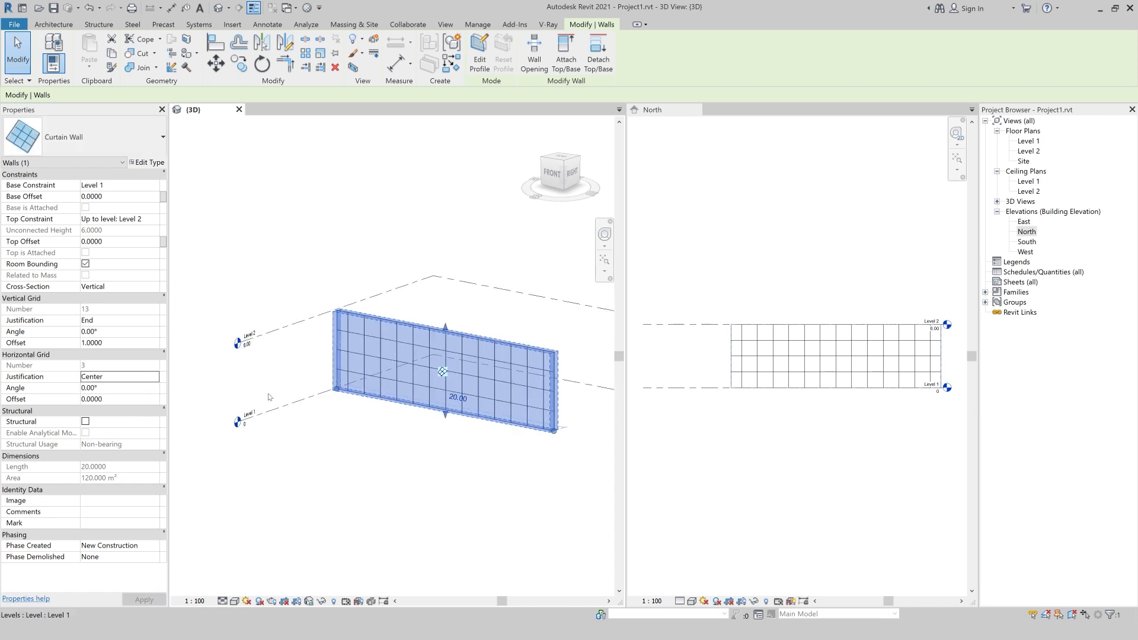
{"action": "left_click", "coordinate": [247, 350]}
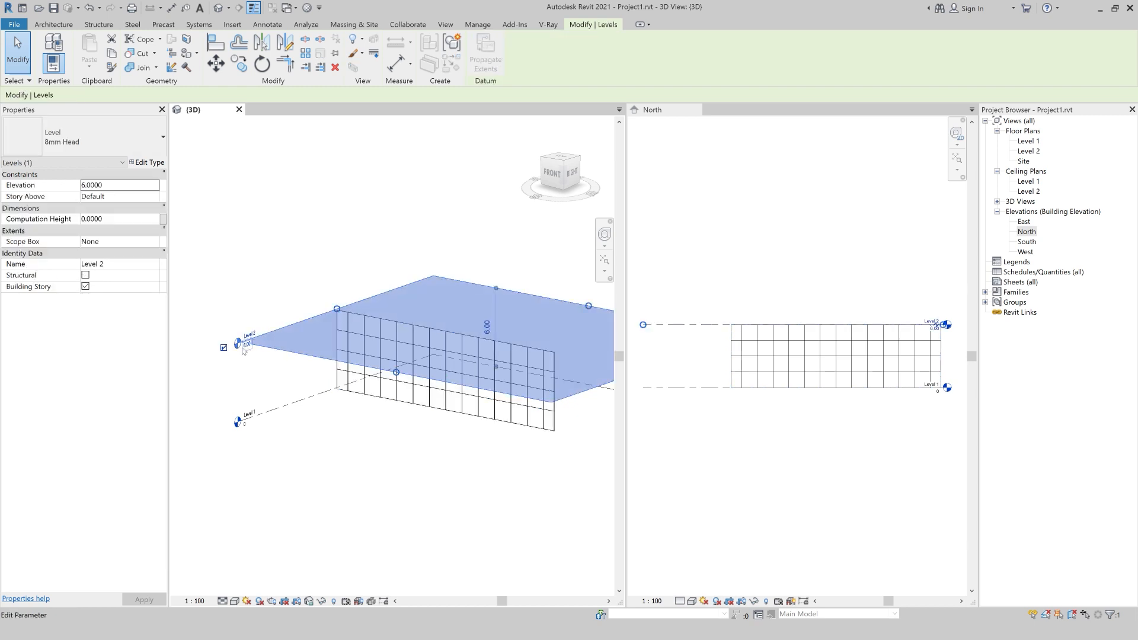
{"action": "left_click", "coordinate": [246, 347]}
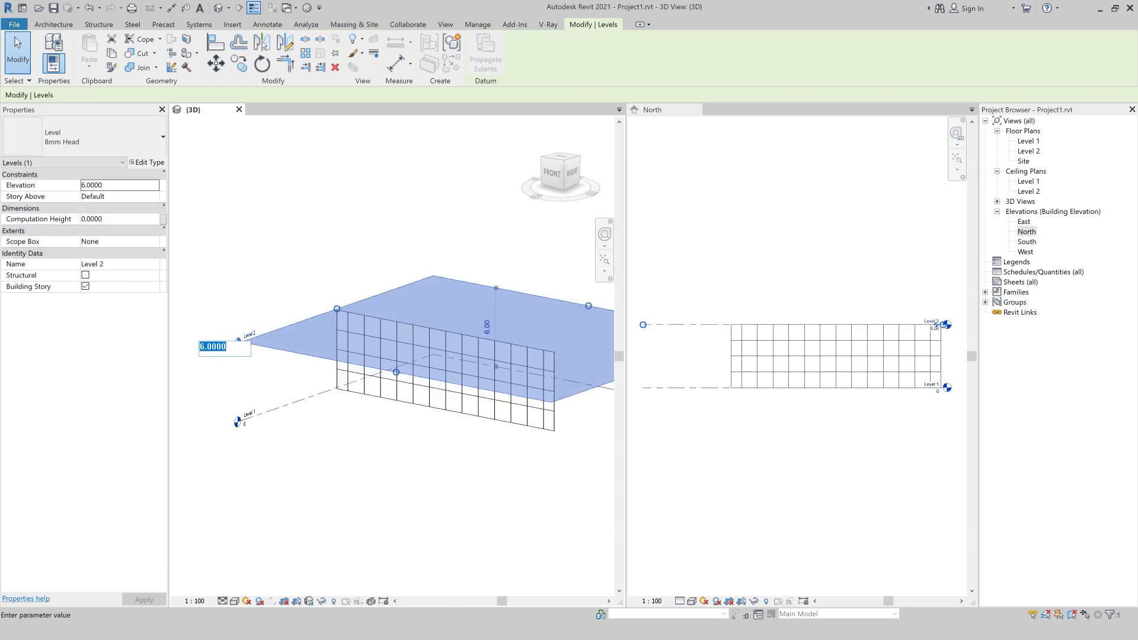
{"action": "type", "text": "5"}
{"action": "key", "text": "Return"}
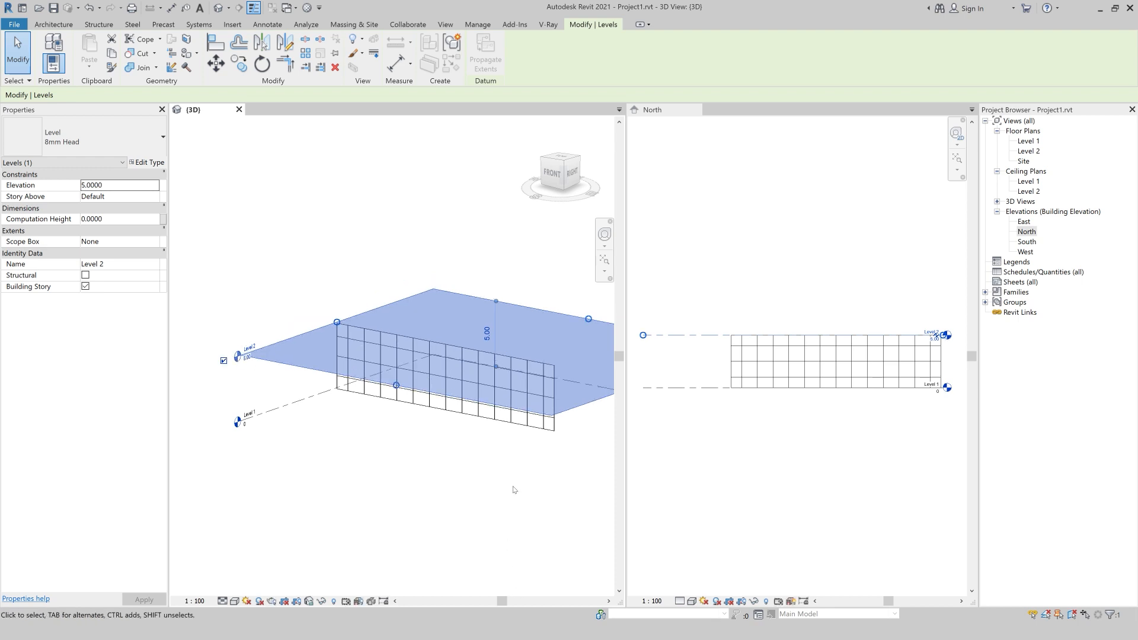
{"action": "scroll", "coordinate": [514, 490], "scroll_direction": "up", "scroll_amount": 1}
{"action": "left_click", "coordinate": [571, 475]}
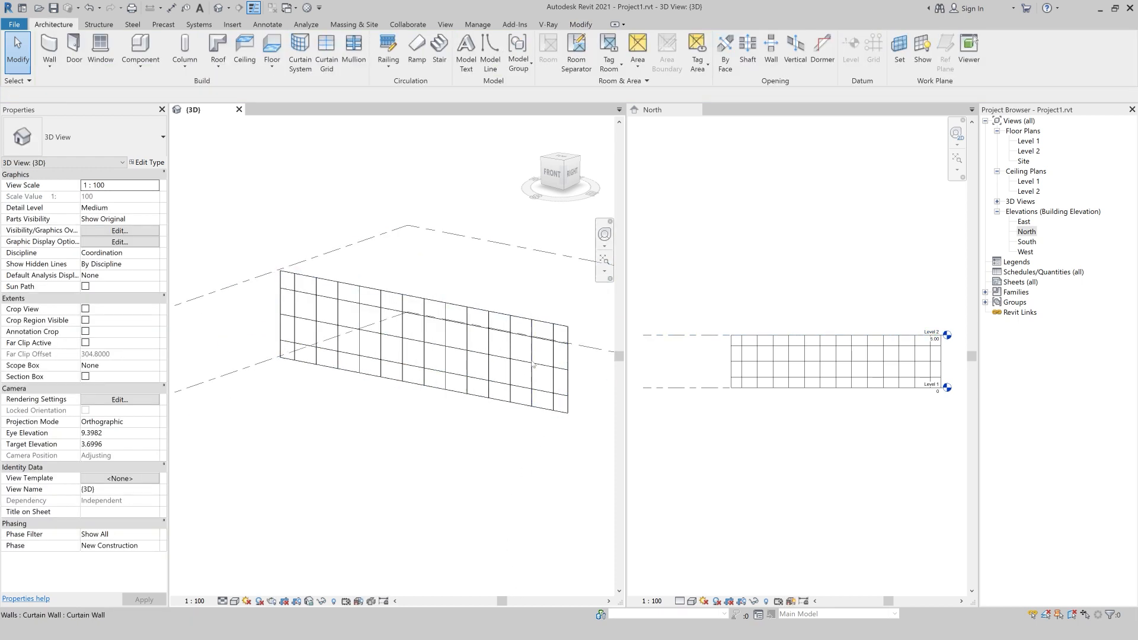
Step: Set the curtain wall's horizontal grid justification back to Beginning and inspect the panel rows in both views
{"action": "left_click", "coordinate": [282, 332]}
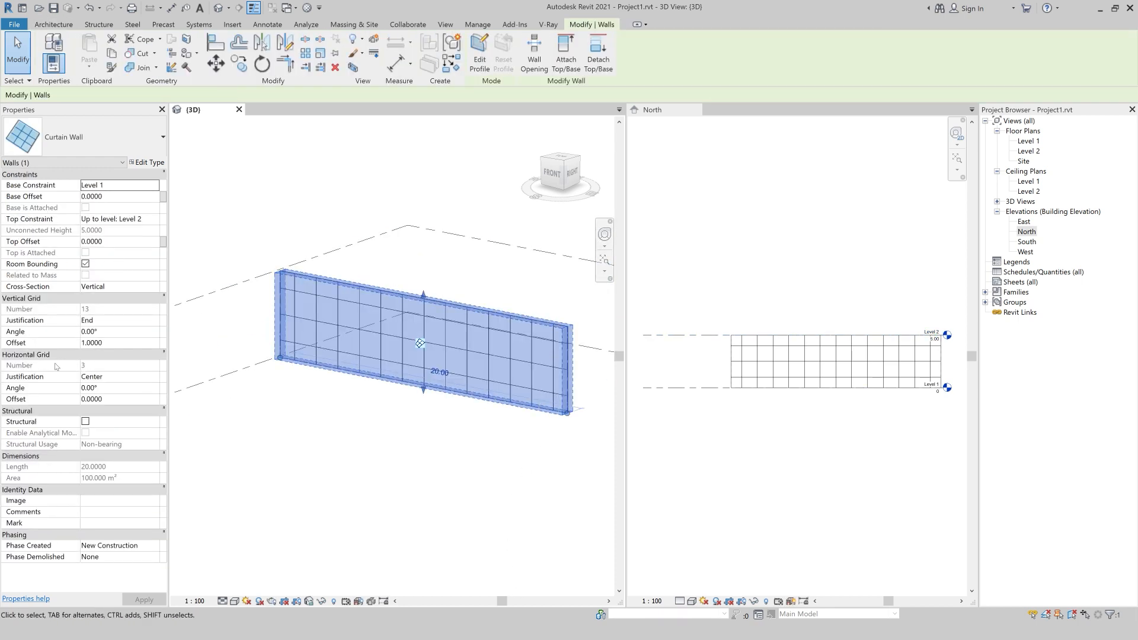
{"action": "left_click", "coordinate": [152, 377]}
{"action": "left_click", "coordinate": [154, 377]}
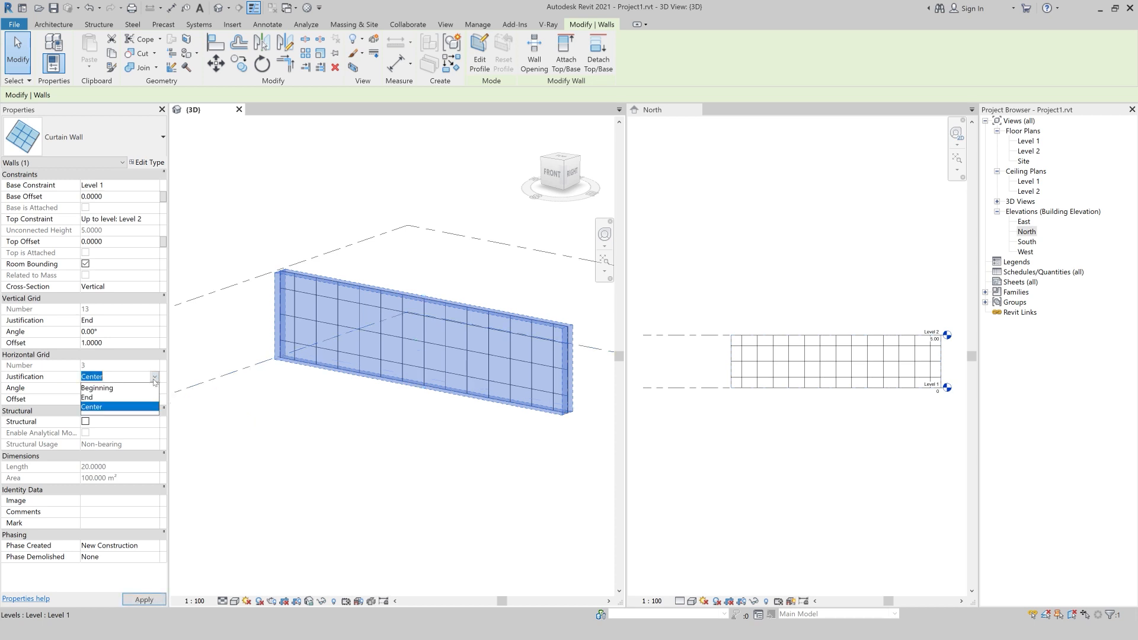
{"action": "left_click", "coordinate": [131, 389]}
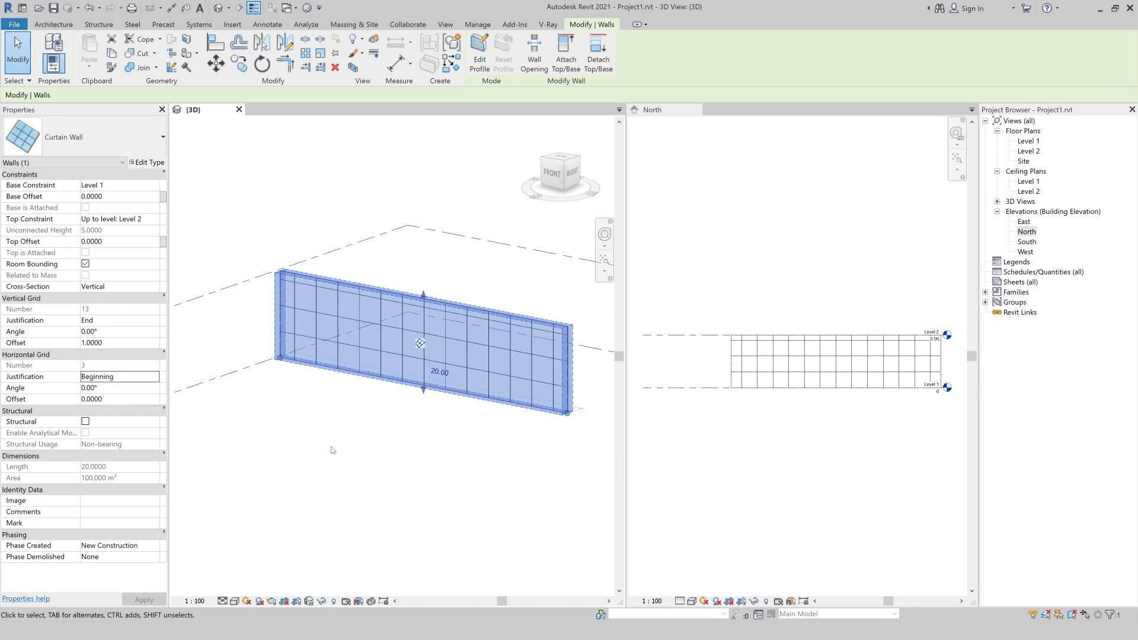
{"action": "left_click", "coordinate": [353, 186]}
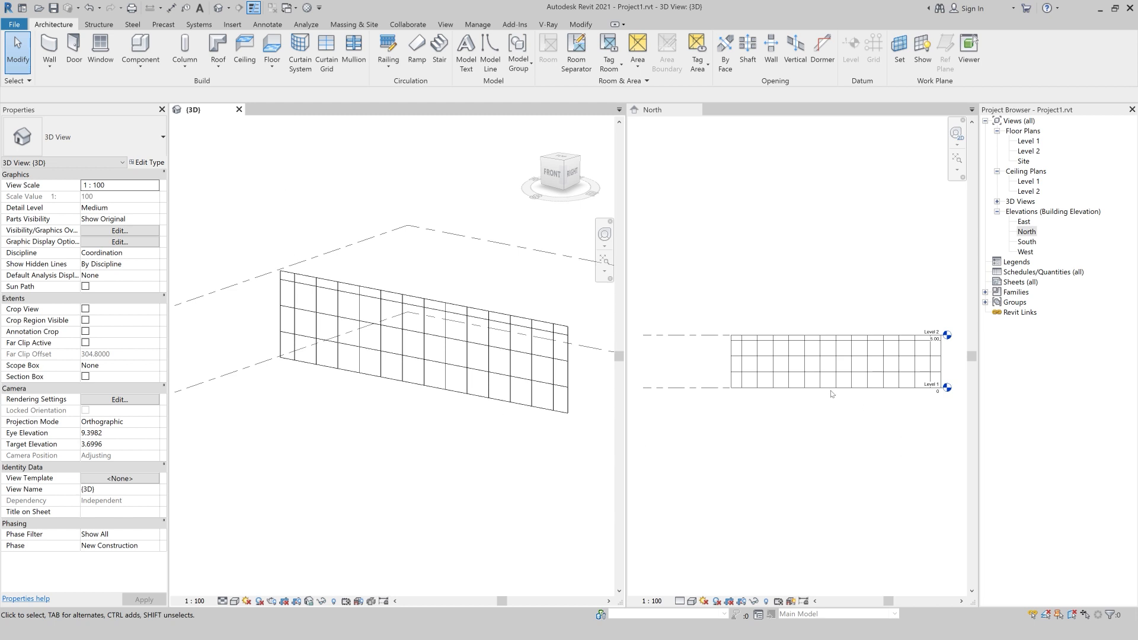
{"action": "scroll", "coordinate": [836, 356], "scroll_direction": "up", "scroll_amount": 1}
{"action": "scroll", "coordinate": [877, 312], "scroll_direction": "up", "scroll_amount": 1}
{"action": "scroll", "coordinate": [877, 313], "scroll_direction": "down", "scroll_amount": 1}
{"action": "scroll", "coordinate": [480, 283], "scroll_direction": "down", "scroll_amount": 1}
Step: Set the elevation of Level 2 back to 6 m in the 3D view
{"action": "left_click", "coordinate": [462, 308]}
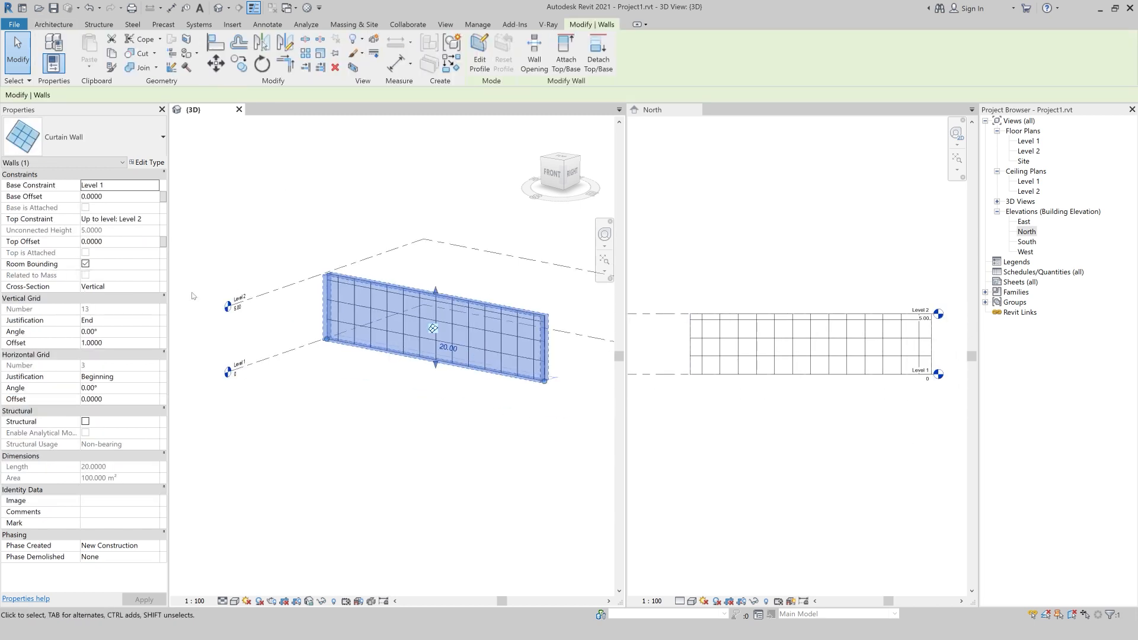
{"action": "left_click", "coordinate": [240, 320]}
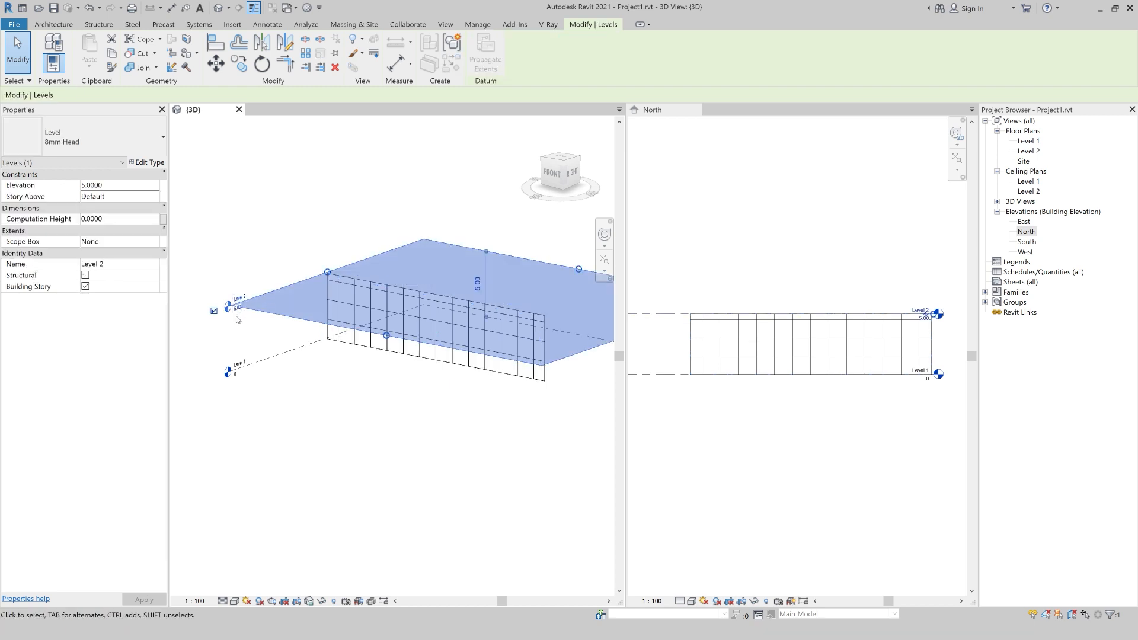
{"action": "left_click", "coordinate": [237, 308]}
{"action": "type", "text": "6"}
{"action": "key", "text": "Return"}
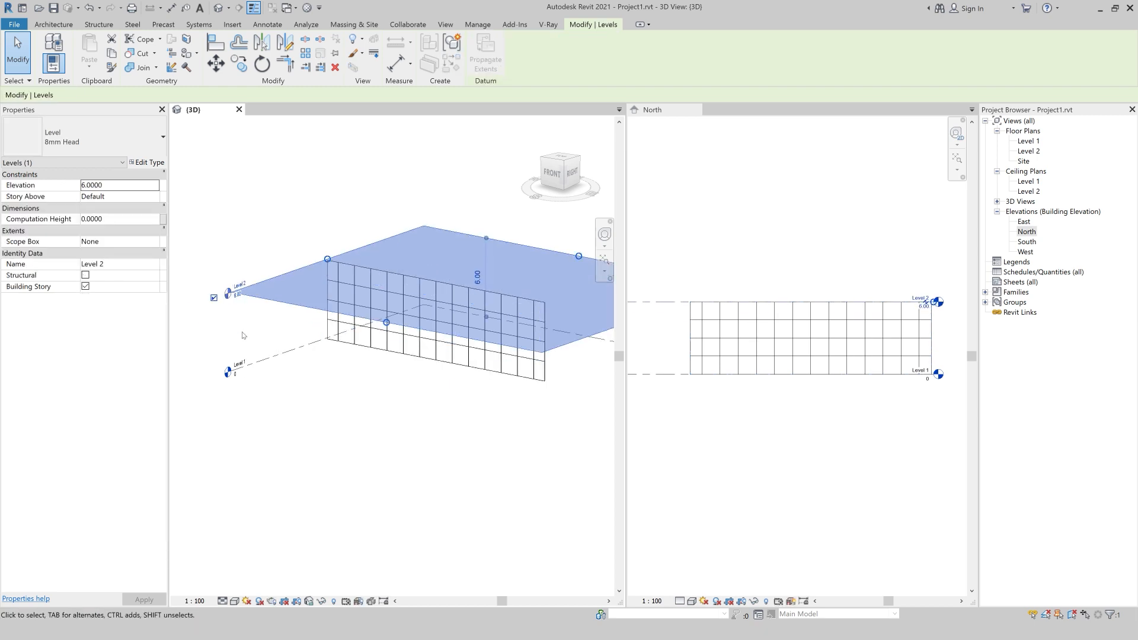
{"action": "key", "text": "Escape"}
Step: Set the curtain wall's horizontal grid angle to 15°, keeping the justification at Beginning
{"action": "left_click", "coordinate": [542, 372]}
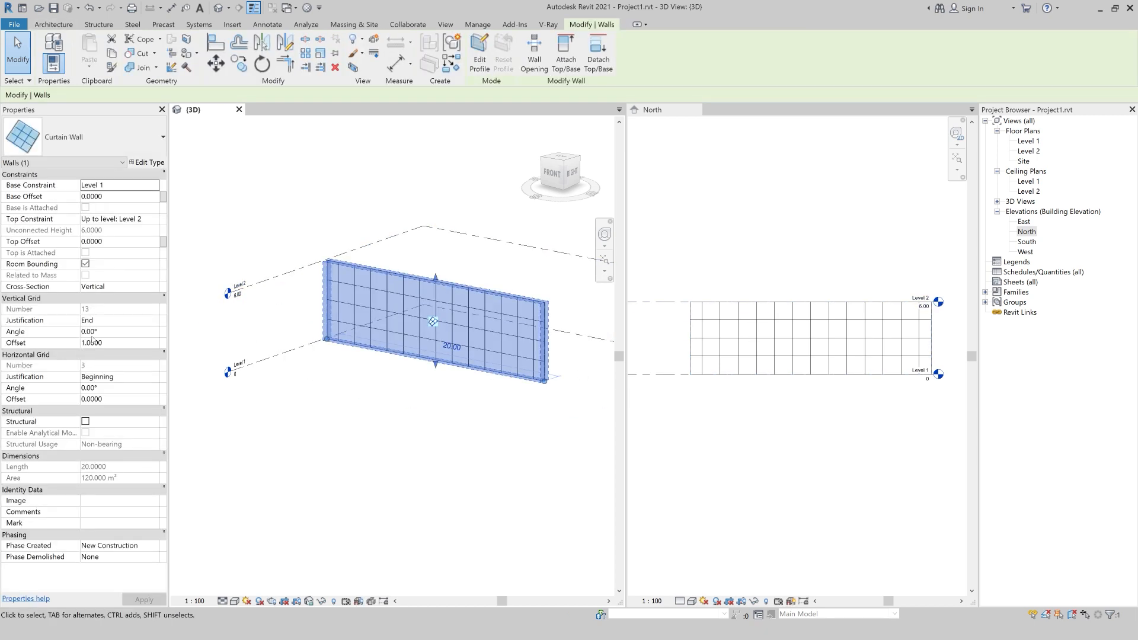
{"action": "left_click", "coordinate": [157, 377]}
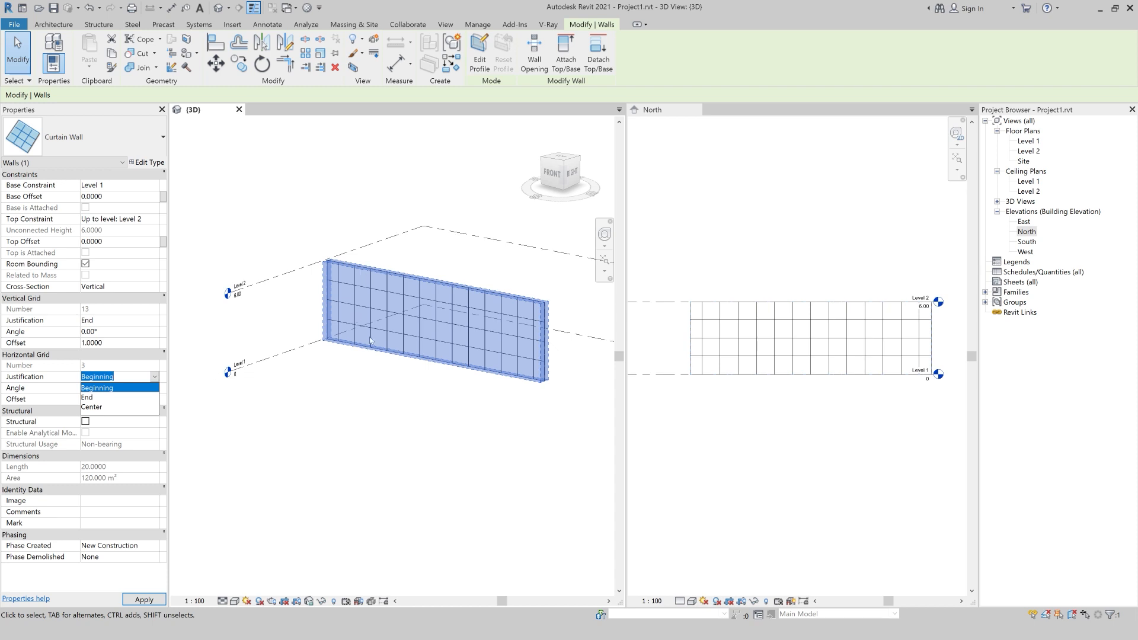
{"action": "left_click", "coordinate": [211, 411]}
{"action": "key", "text": "Tab"}
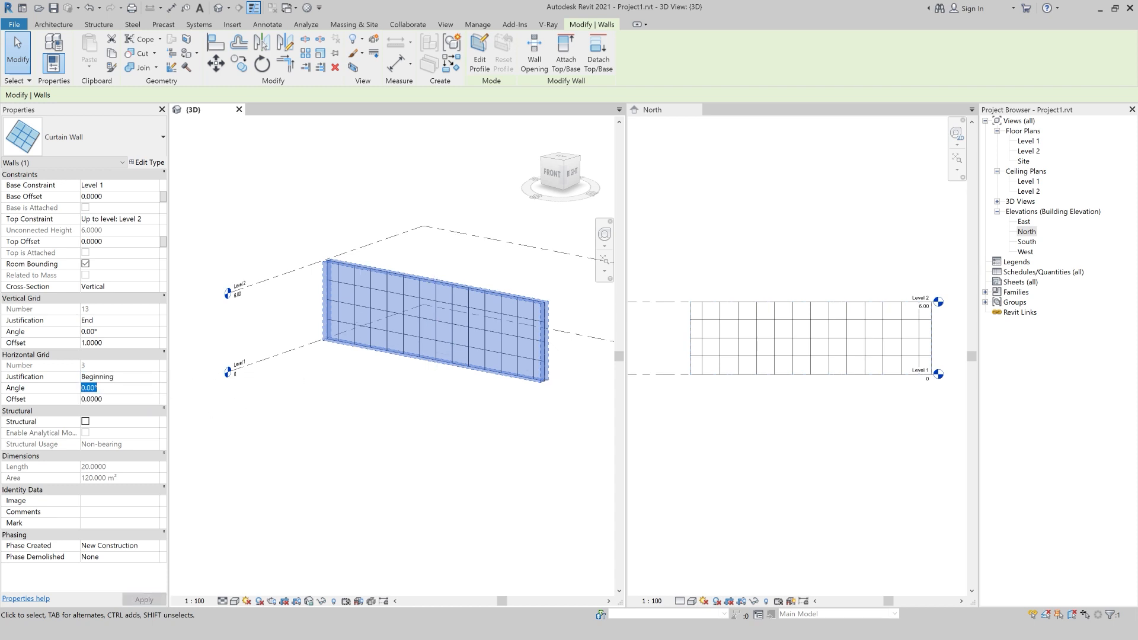
{"action": "type", "text": "15"}
{"action": "key", "text": "Return"}
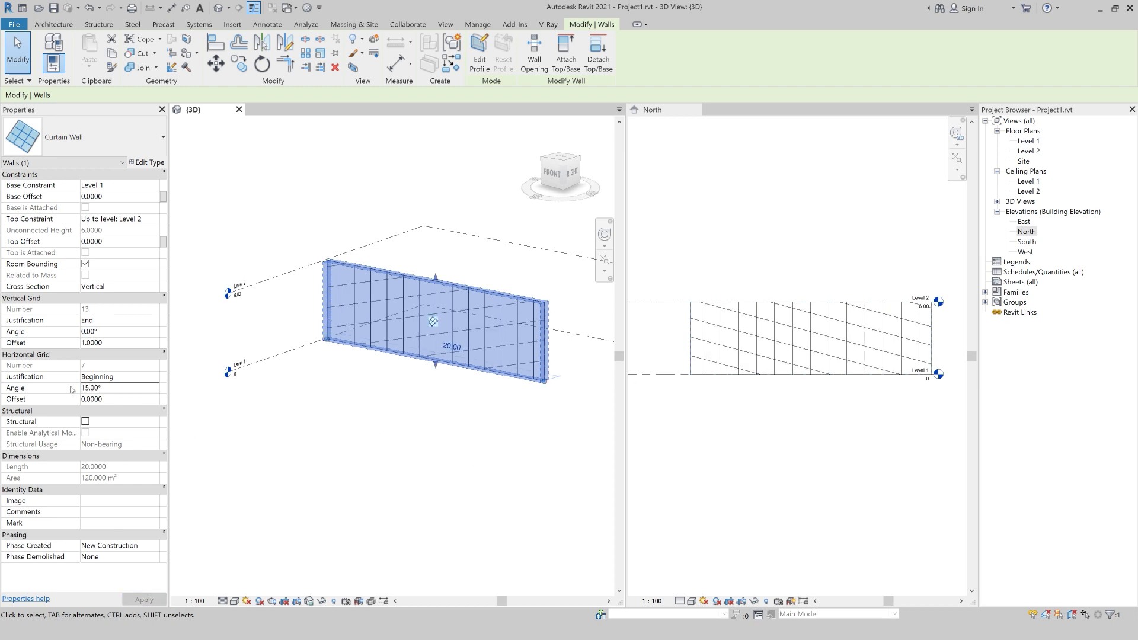
Step: Set the curtain wall's horizontal grid angle back to 0° and its horizontal grid offset to 1 m
{"action": "left_click", "coordinate": [120, 402]}
{"action": "left_click", "coordinate": [143, 386]}
{"action": "key", "text": "BackSpace"}
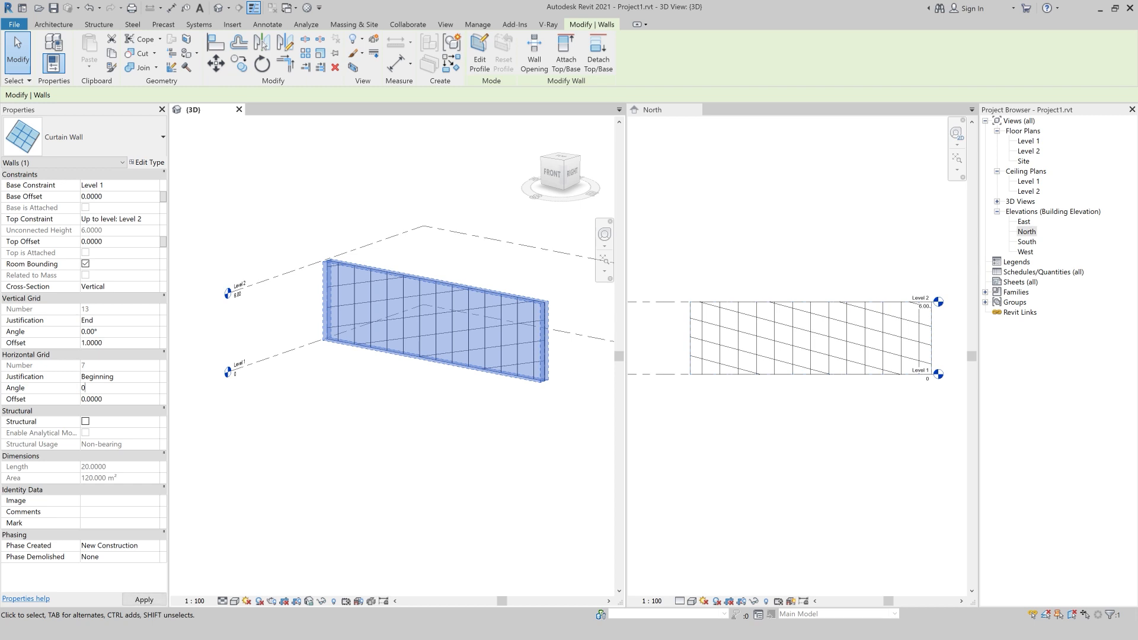
{"action": "left_click", "coordinate": [147, 375]}
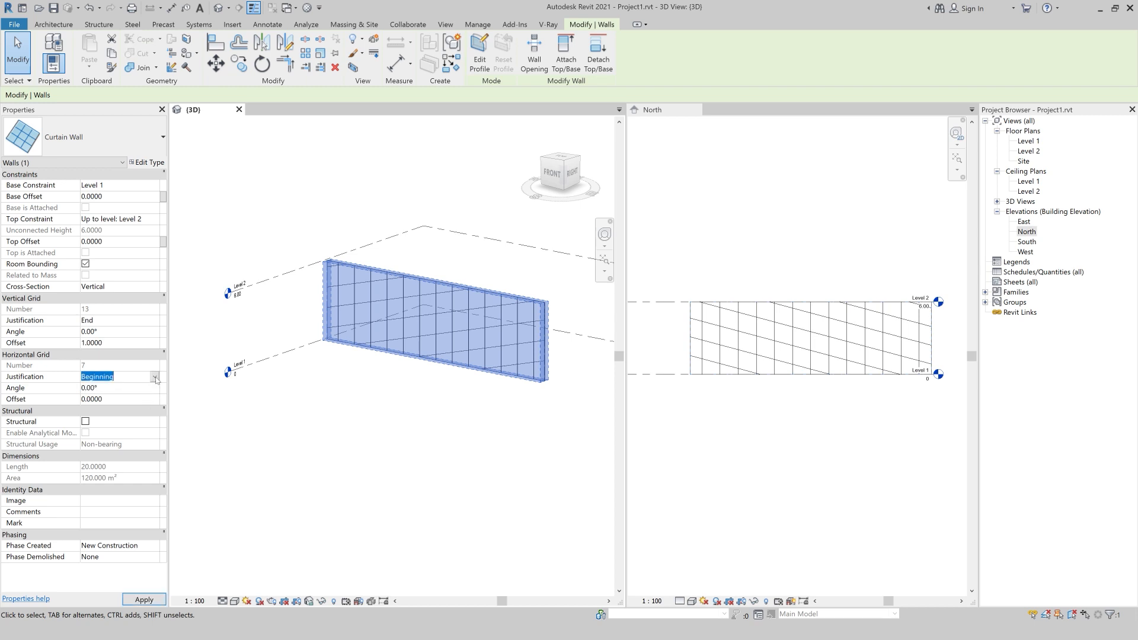
{"action": "left_click", "coordinate": [141, 401]}
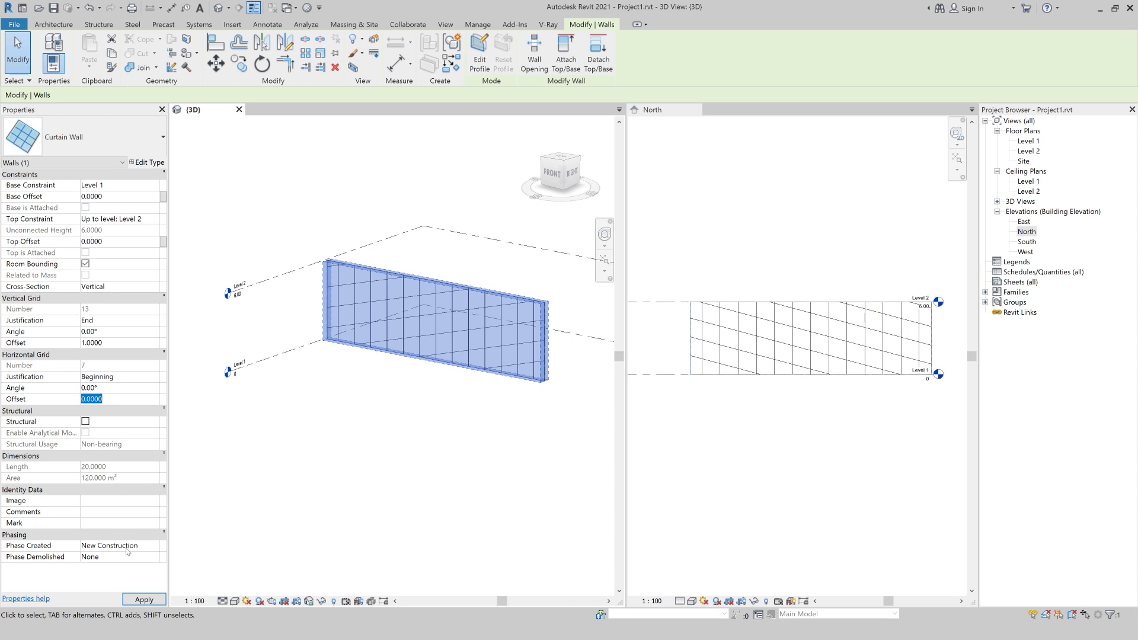
{"action": "type", "text": "1"}
{"action": "left_click", "coordinate": [148, 600]}
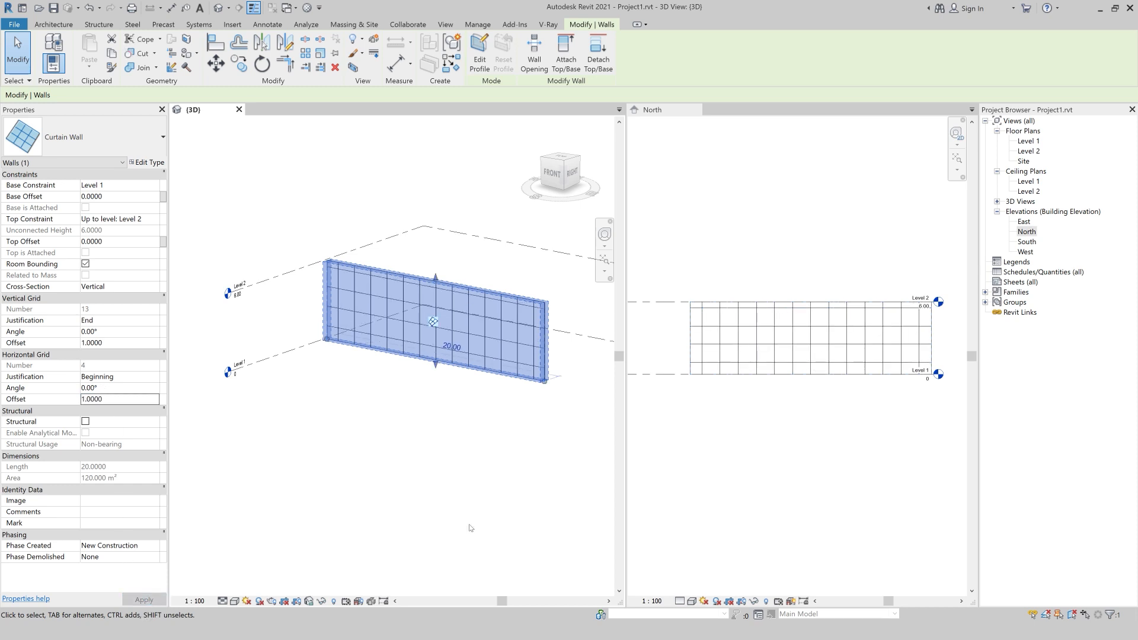
{"action": "left_click", "coordinate": [500, 497]}
{"action": "scroll", "coordinate": [530, 386], "scroll_direction": "up", "scroll_amount": 1}
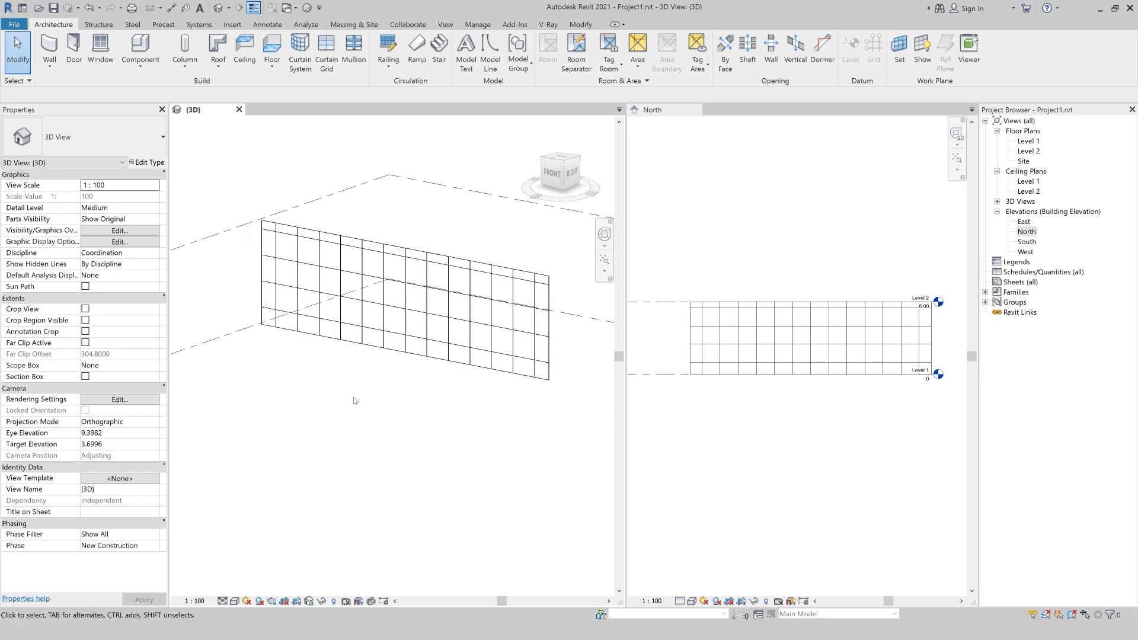
Step: Set the curtain wall's vertical grid offset to 2 m and check the grid in the 3D view
{"action": "left_click", "coordinate": [358, 347]}
{"action": "left_click", "coordinate": [118, 343]}
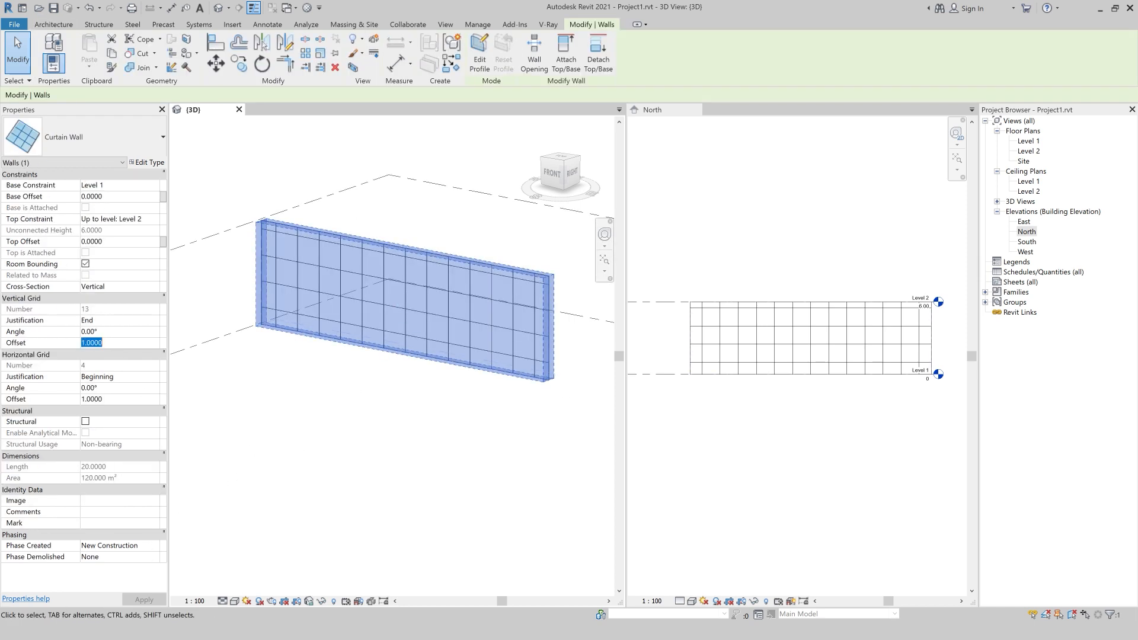
{"action": "type", "text": "2.0000"}
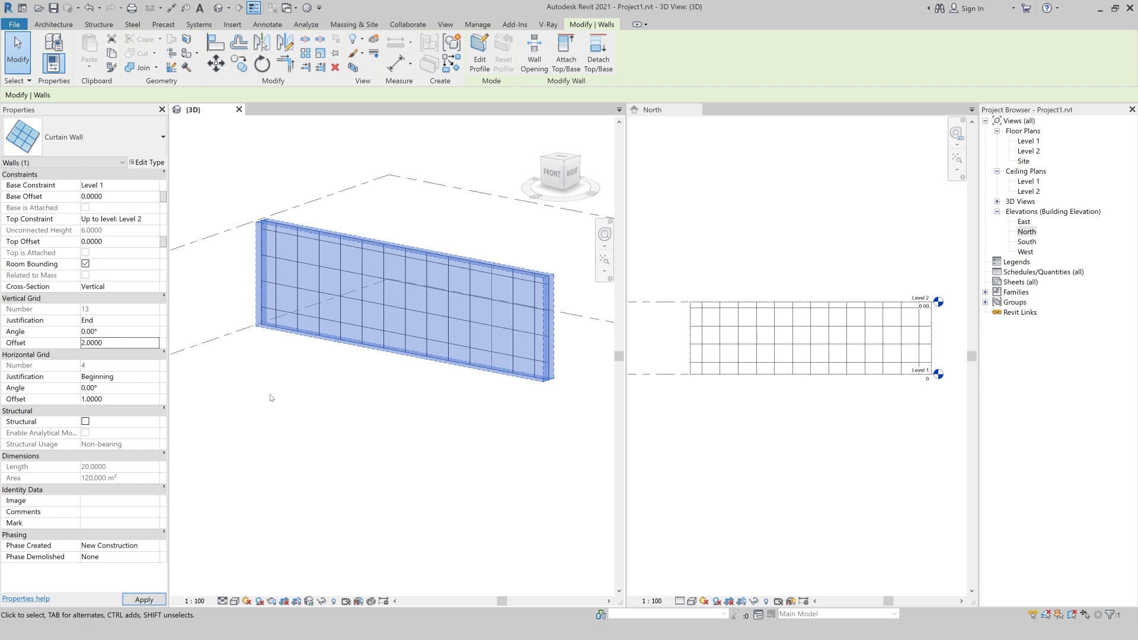
{"action": "left_click", "coordinate": [533, 281]}
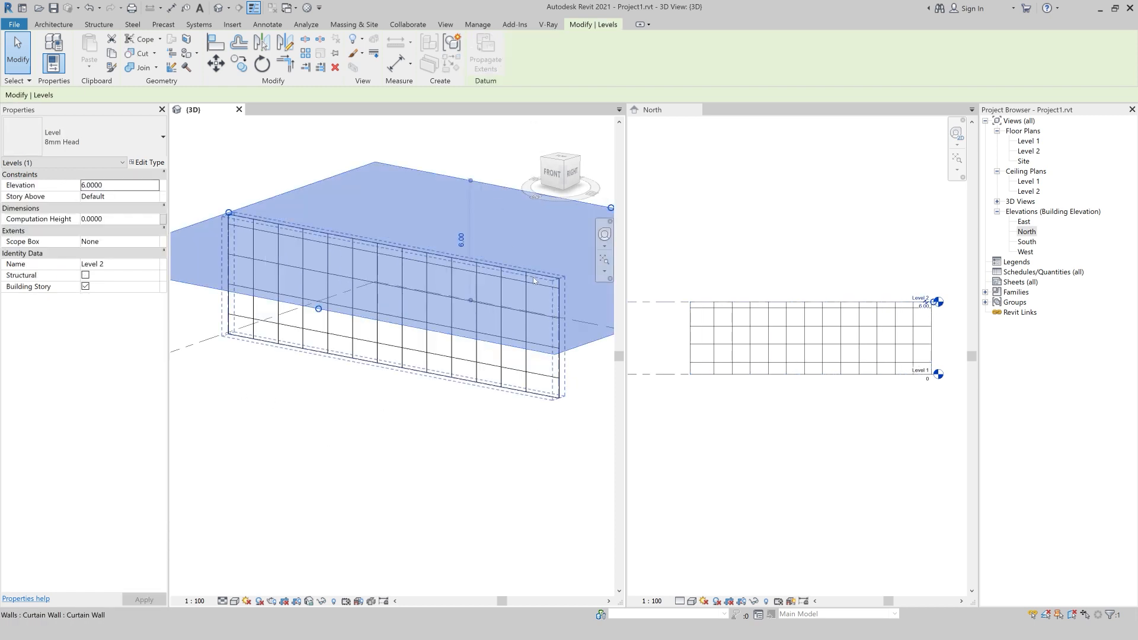
{"action": "left_click", "coordinate": [431, 433]}
{"action": "scroll", "coordinate": [430, 432], "scroll_direction": "down", "scroll_amount": 2}
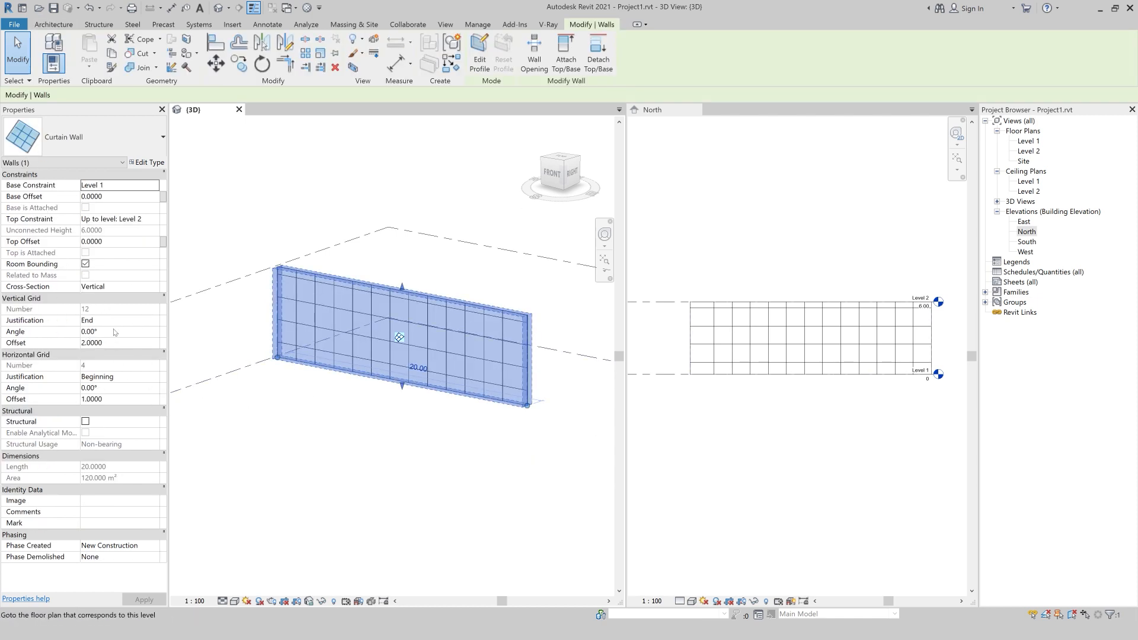
Step: Create a similar curtain wall about 19.4 m long in line with the existing one in the 3D view
{"action": "scroll", "coordinate": [342, 363], "scroll_direction": "up", "scroll_amount": 1}
{"action": "scroll", "coordinate": [243, 288], "scroll_direction": "down", "scroll_amount": 3}
{"action": "scroll", "coordinate": [248, 301], "scroll_direction": "up", "scroll_amount": 1}
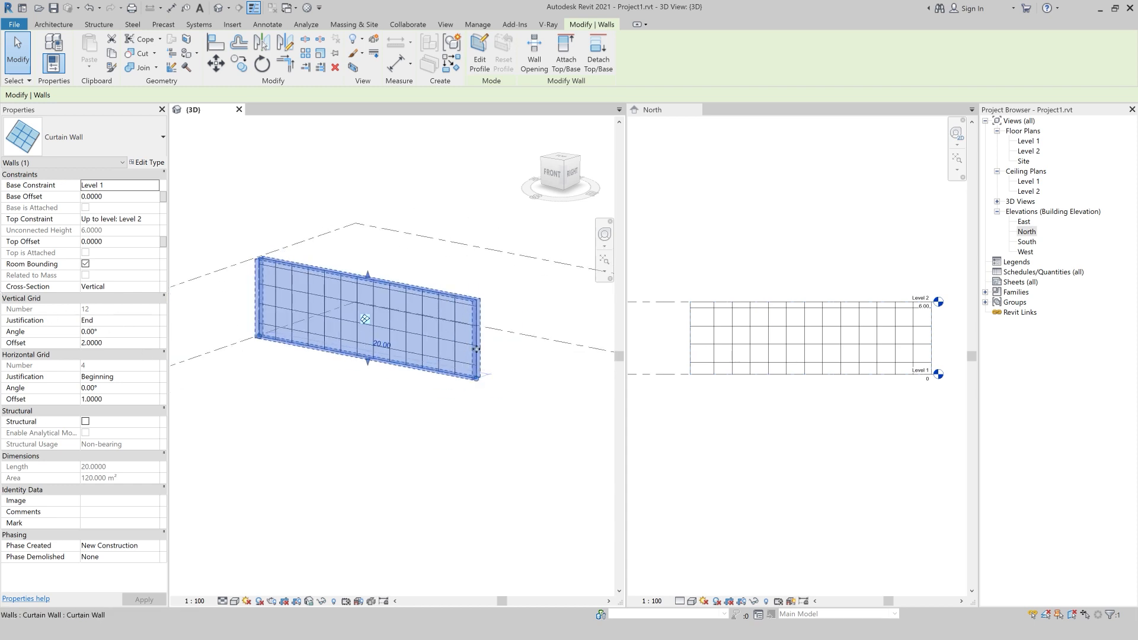
{"action": "right_click", "coordinate": [474, 349]}
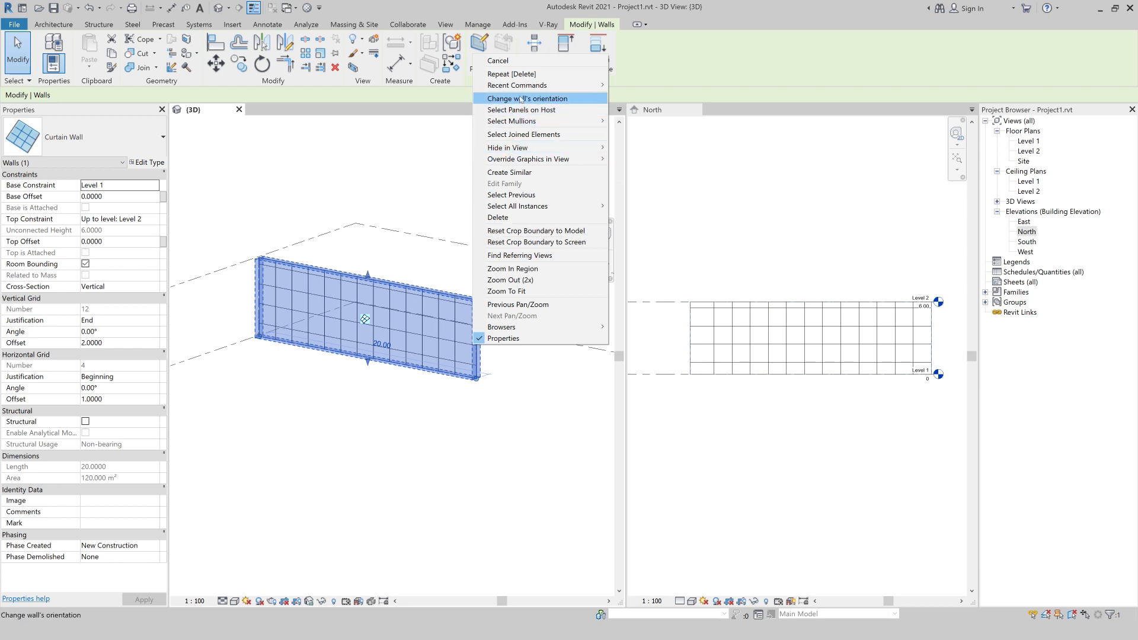
{"action": "left_click", "coordinate": [509, 172]}
{"action": "left_click", "coordinate": [428, 294]}
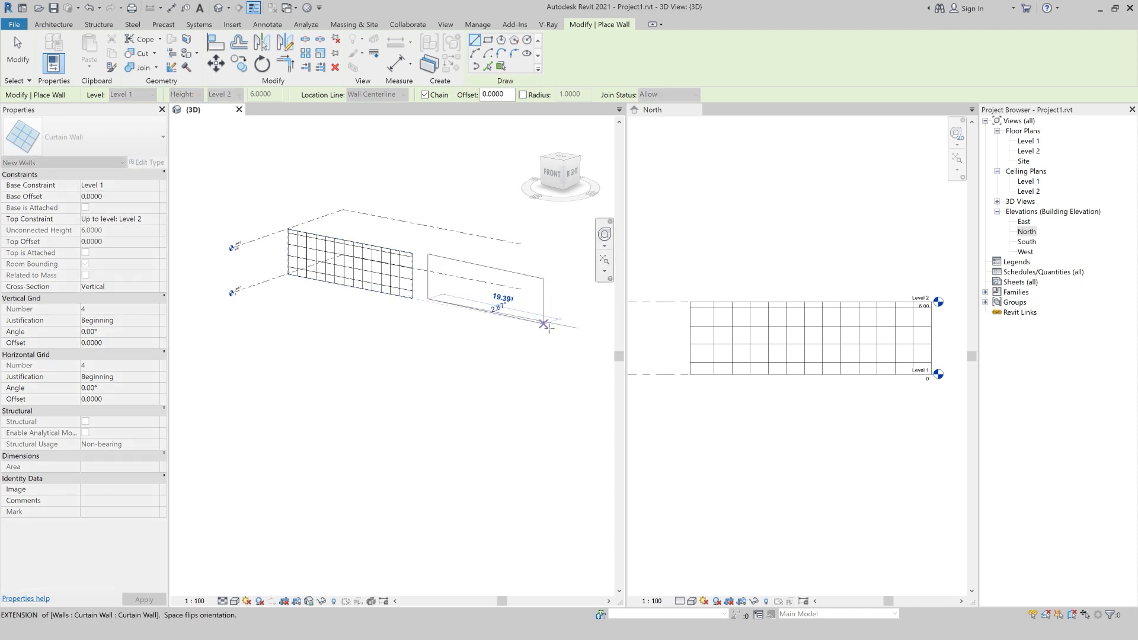
{"action": "left_click", "coordinate": [545, 323]}
{"action": "scroll", "coordinate": [529, 299], "scroll_direction": "up", "scroll_amount": 1}
{"action": "key", "text": "Escape"}
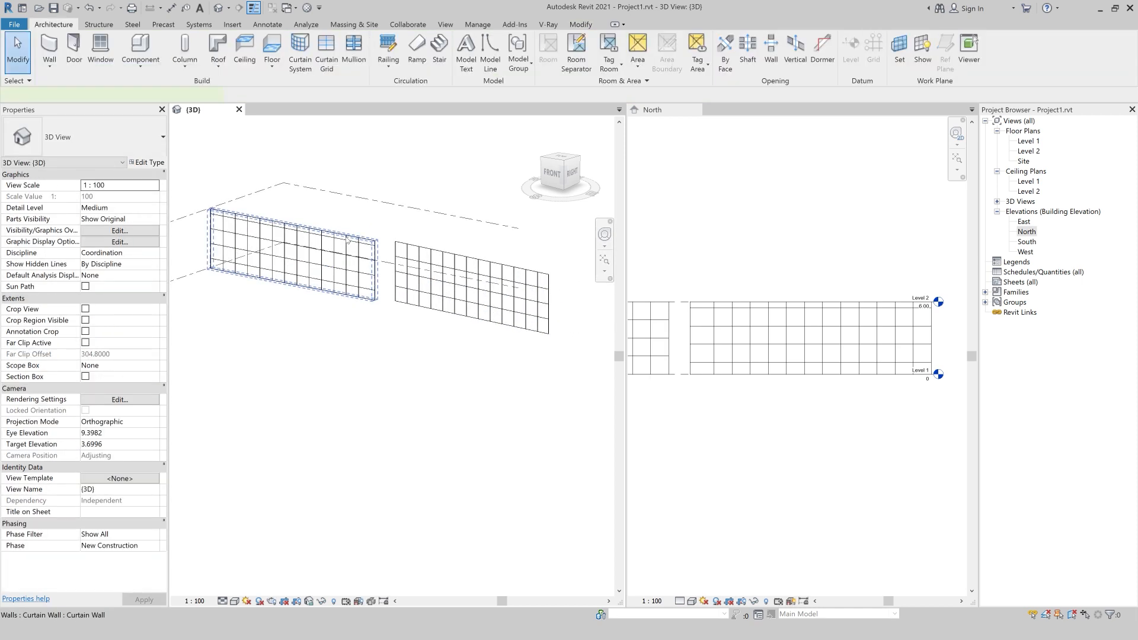
Step: Set the vertical grid angle of the original curtain wall to 15°
{"action": "left_click", "coordinate": [355, 295]}
{"action": "left_click", "coordinate": [114, 332]}
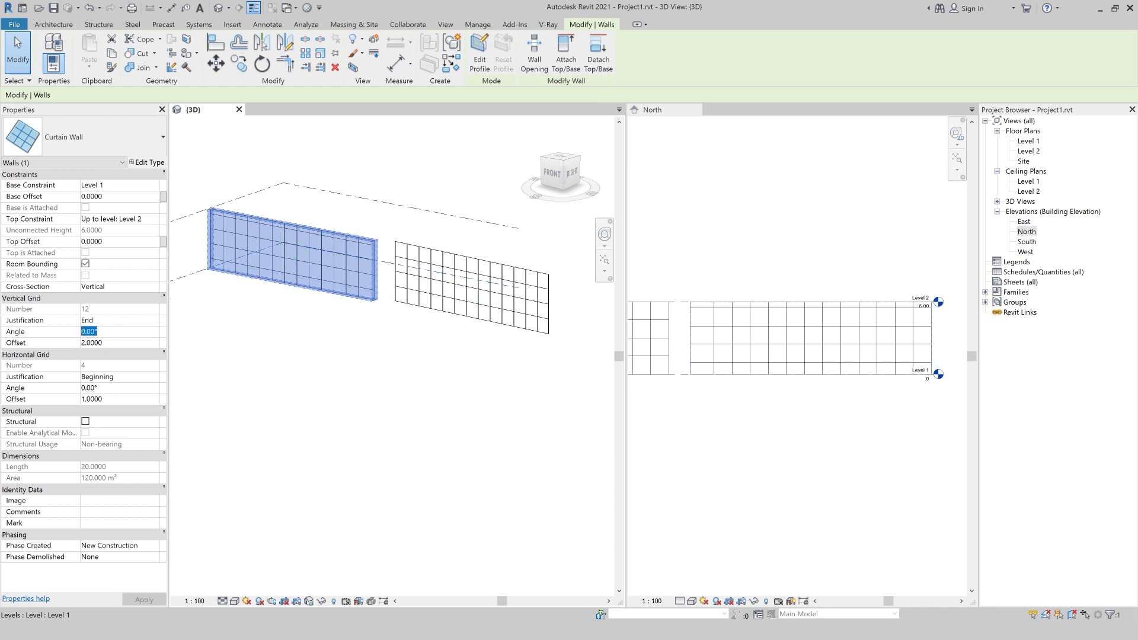
{"action": "type", "text": "15"}
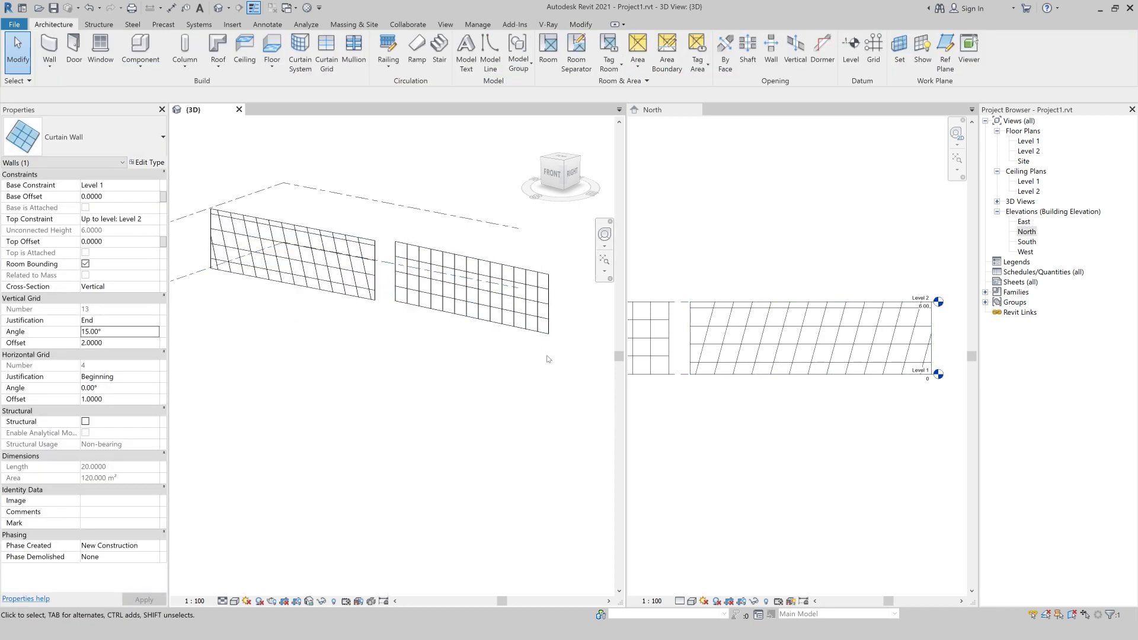
{"action": "left_click", "coordinate": [384, 280]}
{"action": "left_click", "coordinate": [374, 279]}
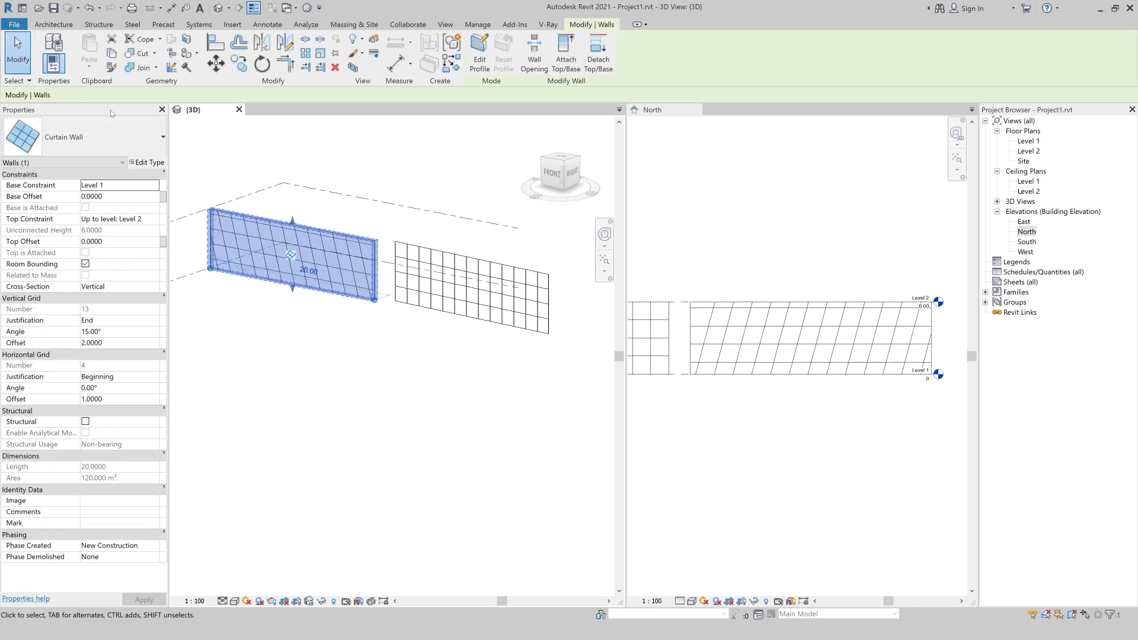
Step: Undo the vertical grid angle change and the placement of the second curtain wall
{"action": "left_click", "coordinate": [241, 332]}
{"action": "key", "text": "ctrl+z"}
{"action": "key", "text": "ctrl+z"}
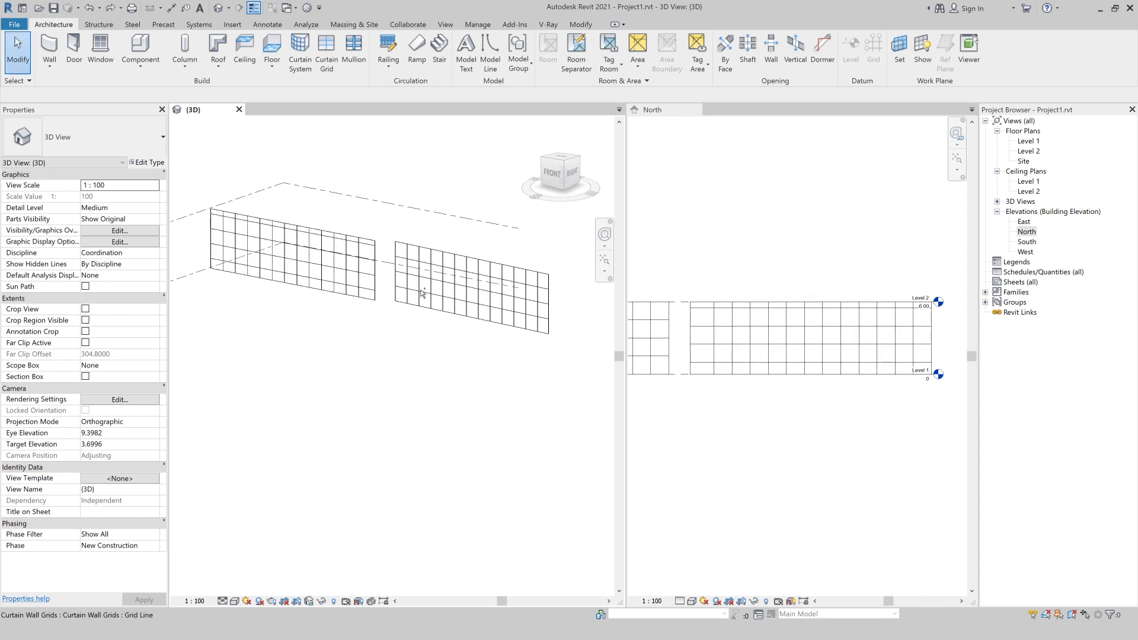
{"action": "scroll", "coordinate": [511, 287], "scroll_direction": "down", "scroll_amount": 1}
{"action": "scroll", "coordinate": [369, 291], "scroll_direction": "up", "scroll_amount": 2}
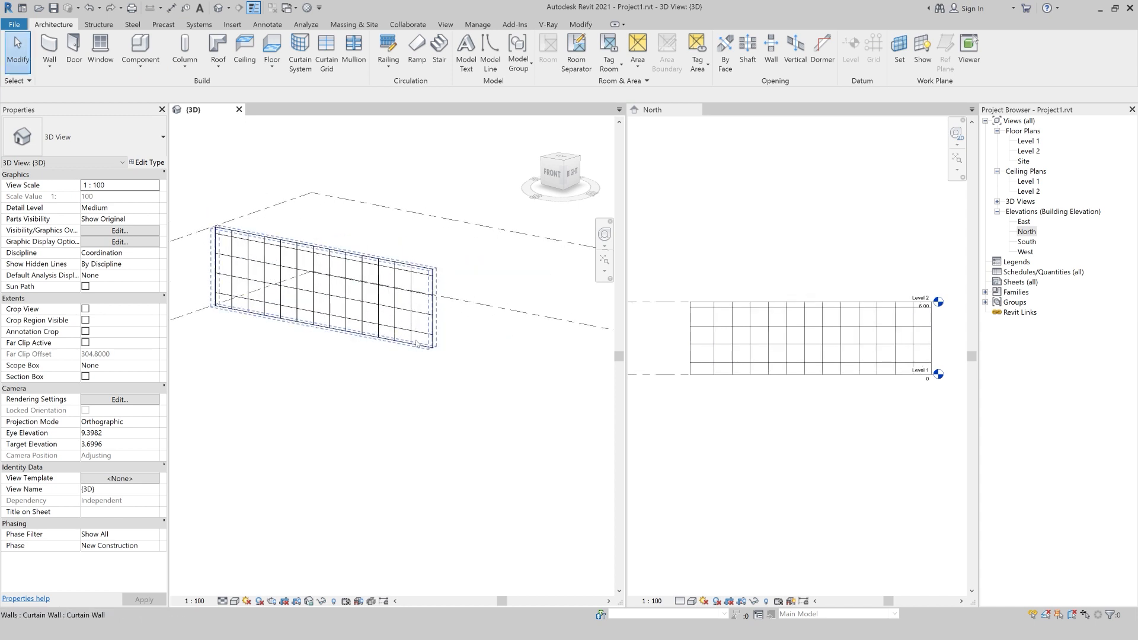
Step: Duplicate the curtain wall's type under the name 01- Curtain Wall
{"action": "left_click", "coordinate": [285, 311]}
{"action": "left_click", "coordinate": [148, 162]}
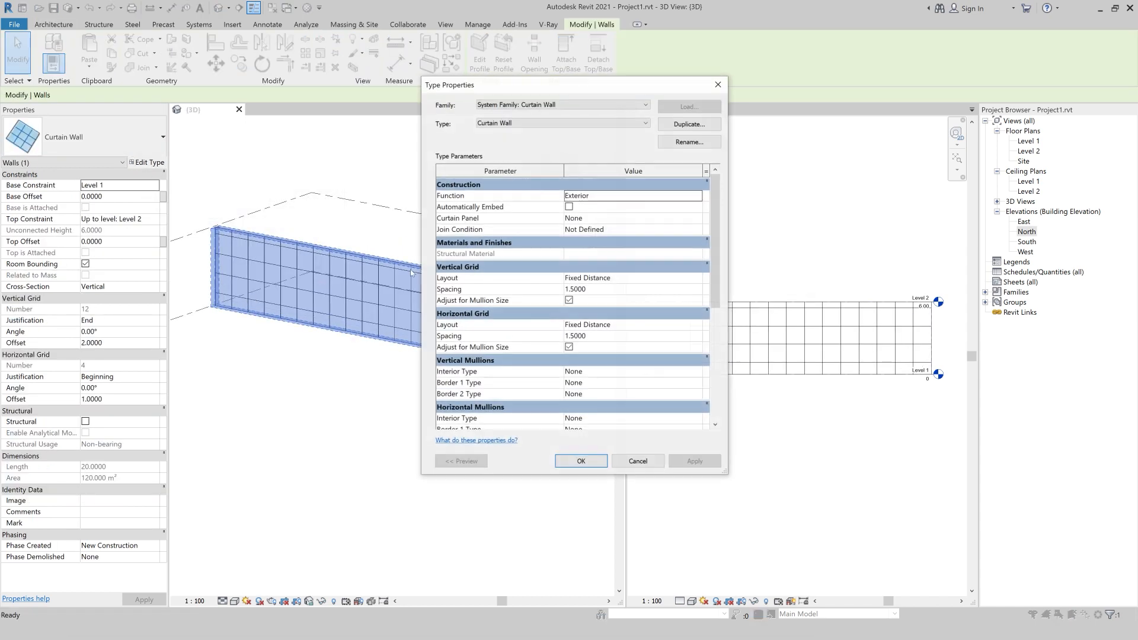
{"action": "left_click_drag", "start_coordinate": [548, 84], "coordinate": [465, 69]}
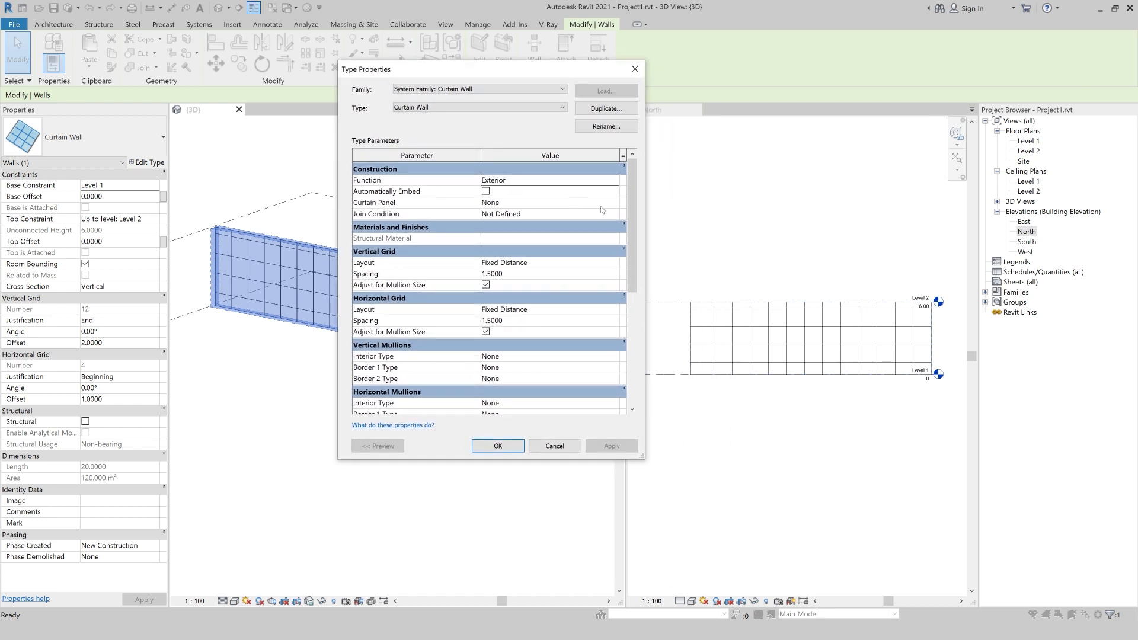
{"action": "left_click", "coordinate": [606, 108]}
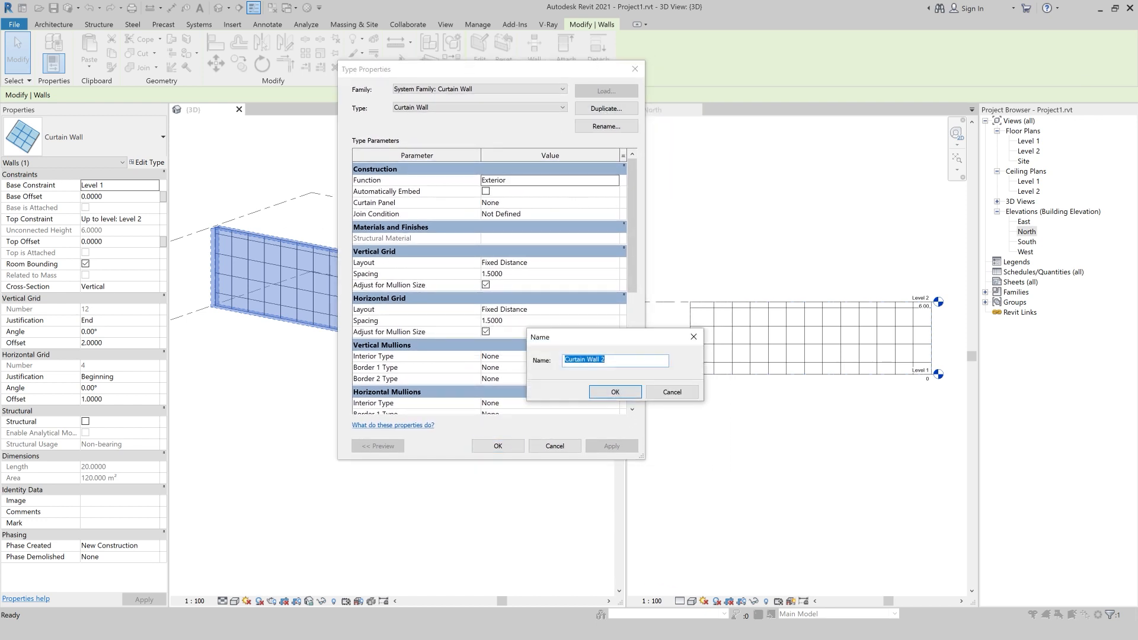
{"action": "left_click", "coordinate": [565, 359]}
{"action": "type", "text": "01-"}
{"action": "left_click", "coordinate": [616, 391]}
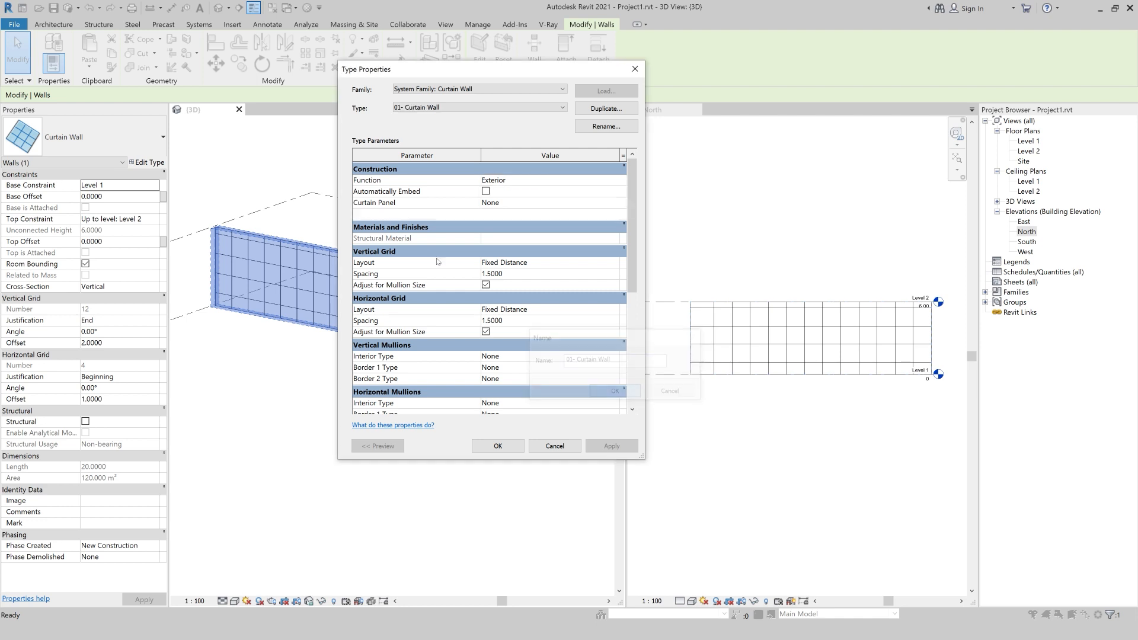
Step: Set the new type's vertical grid spacing to 2 m, keeping the Fixed Distance layout
{"action": "left_click_drag", "start_coordinate": [507, 70], "coordinate": [683, 65]}
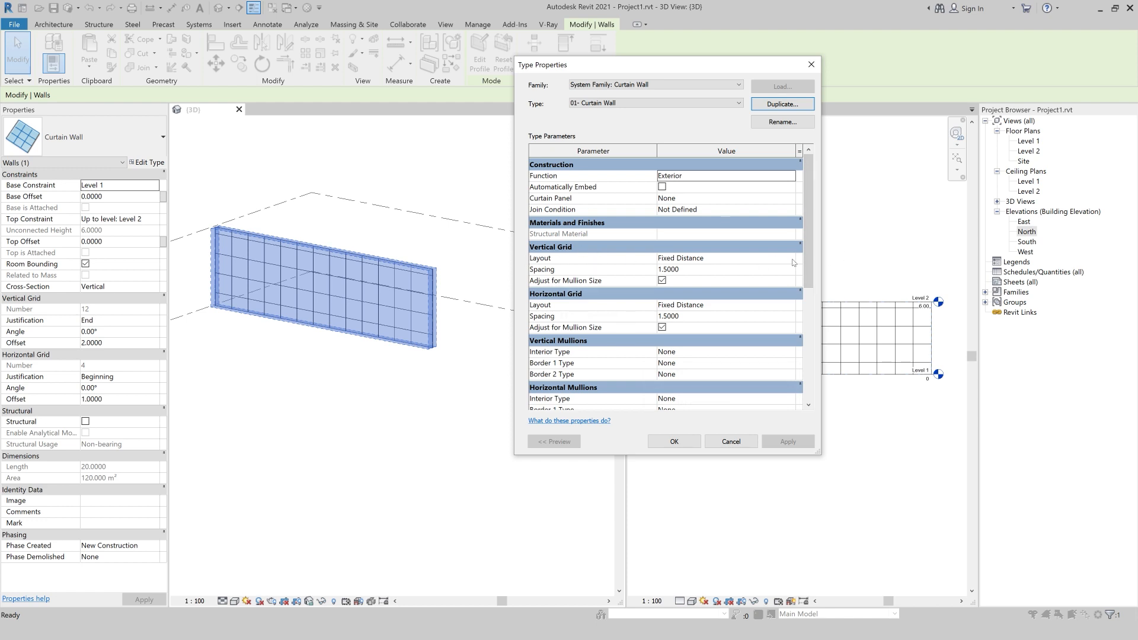
{"action": "left_click", "coordinate": [773, 269]}
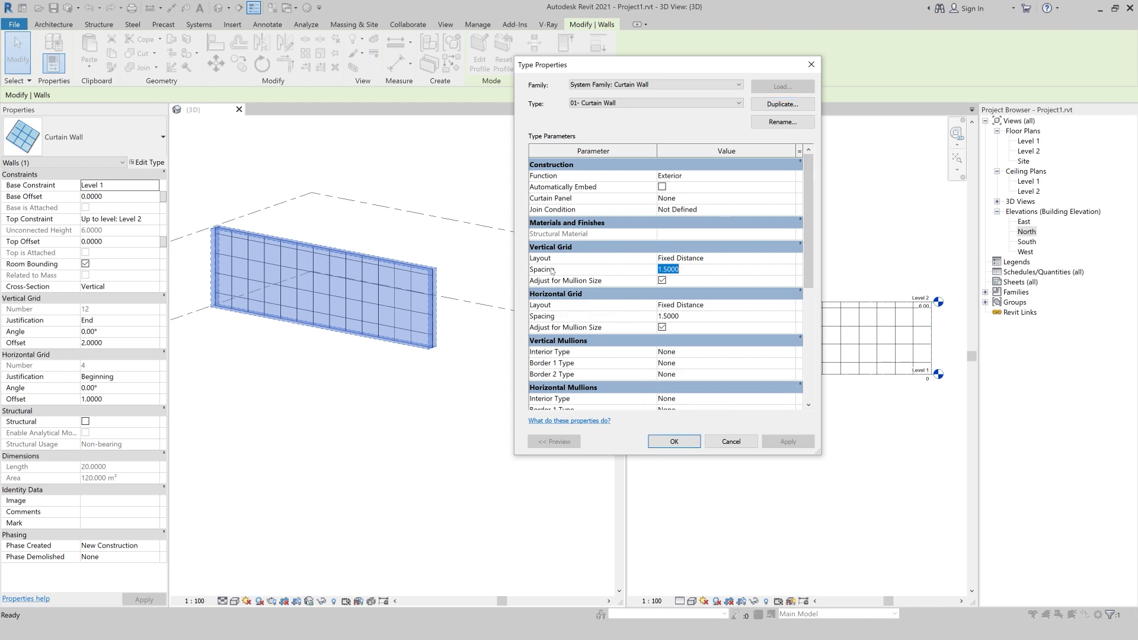
{"action": "left_click", "coordinate": [791, 259]}
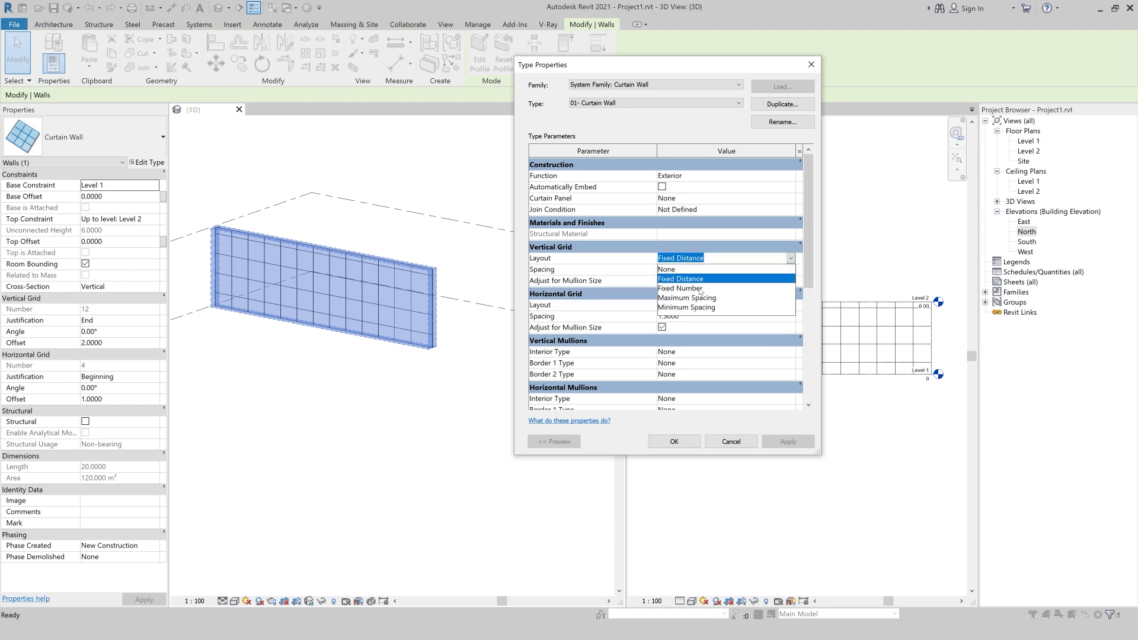
{"action": "left_click", "coordinate": [738, 270]}
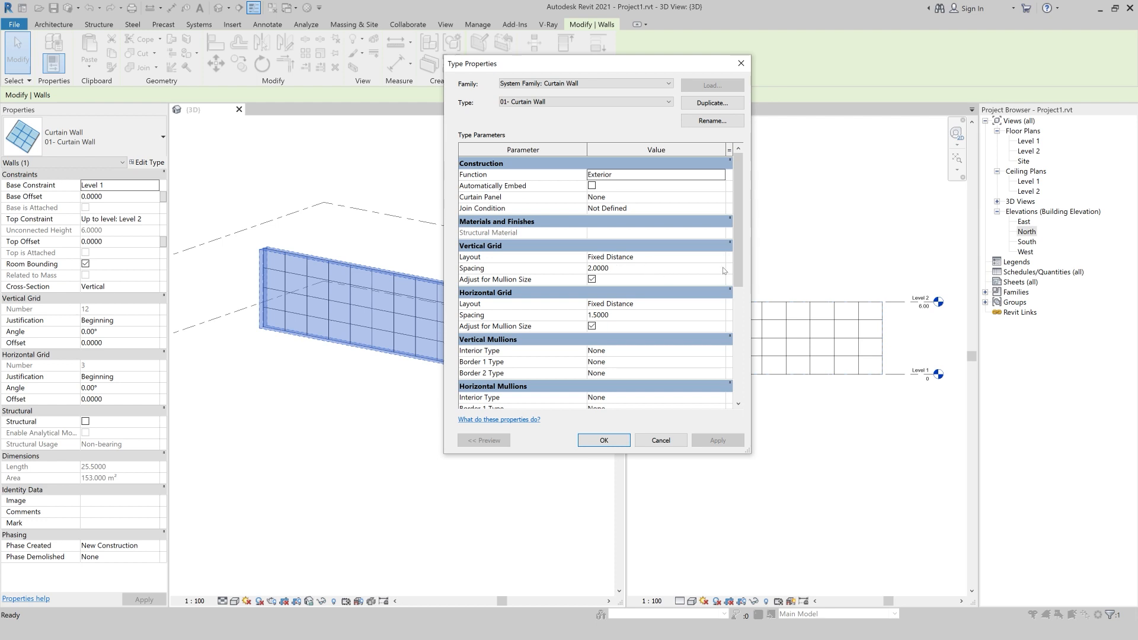
Step: Change the vertical grid layout of the 01- Curtain Wall type to Fixed Number
{"action": "left_click", "coordinate": [723, 261]}
{"action": "left_click", "coordinate": [720, 257]}
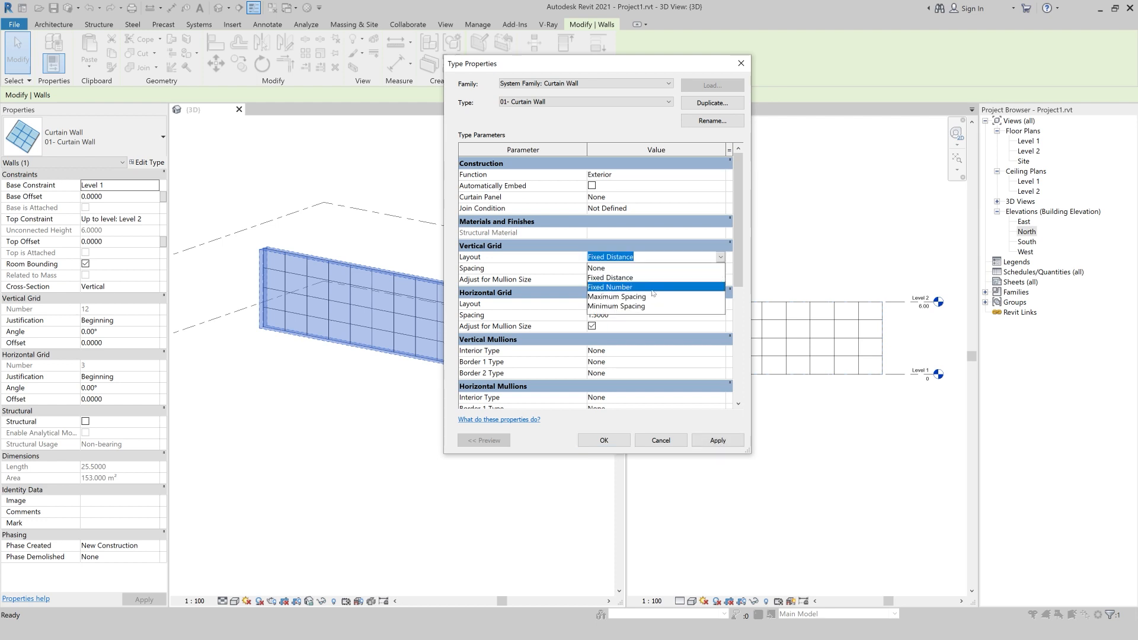
{"action": "left_click", "coordinate": [626, 285]}
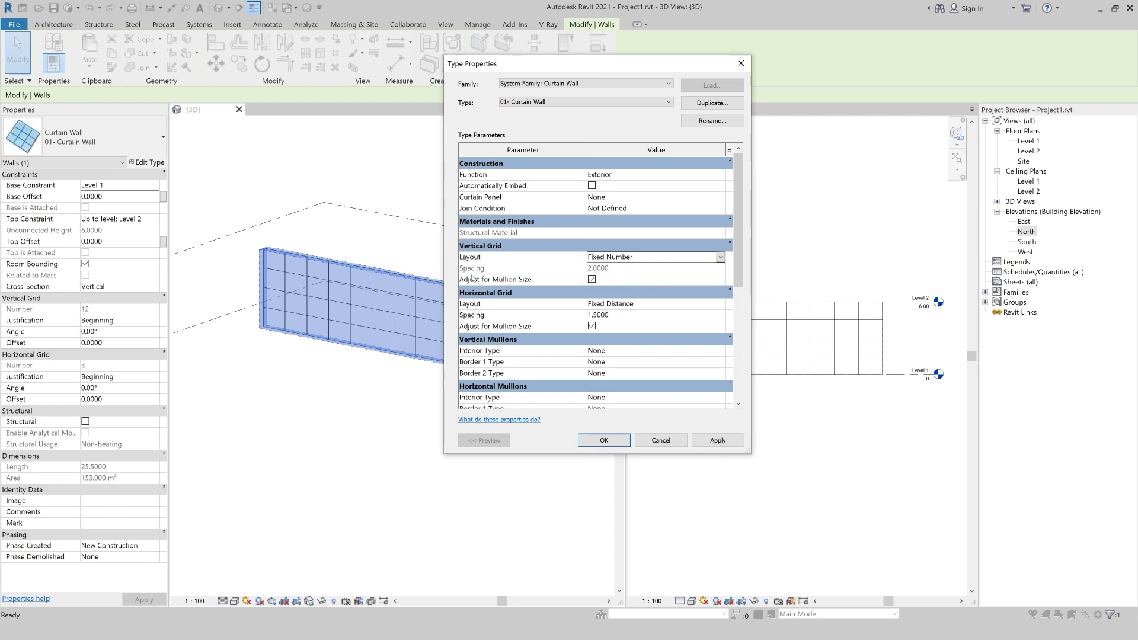
Step: Set the type's vertical grid layout to Maximum Spacing with a spacing of 3 m and apply it
{"action": "left_click", "coordinate": [721, 257]}
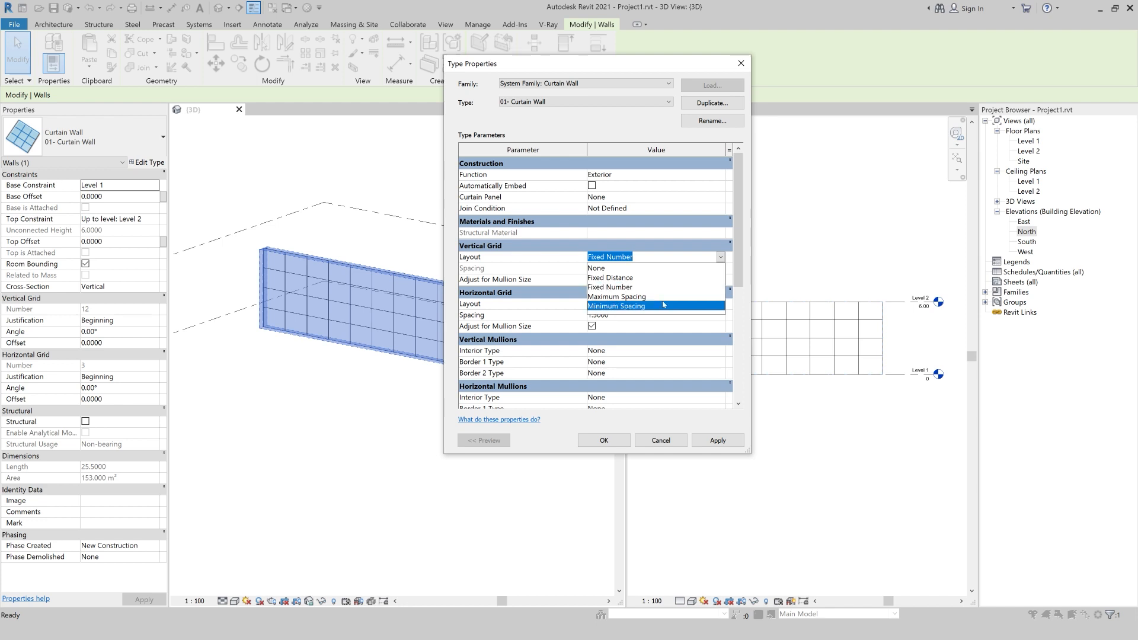
{"action": "left_click", "coordinate": [631, 296]}
{"action": "left_click", "coordinate": [632, 269]}
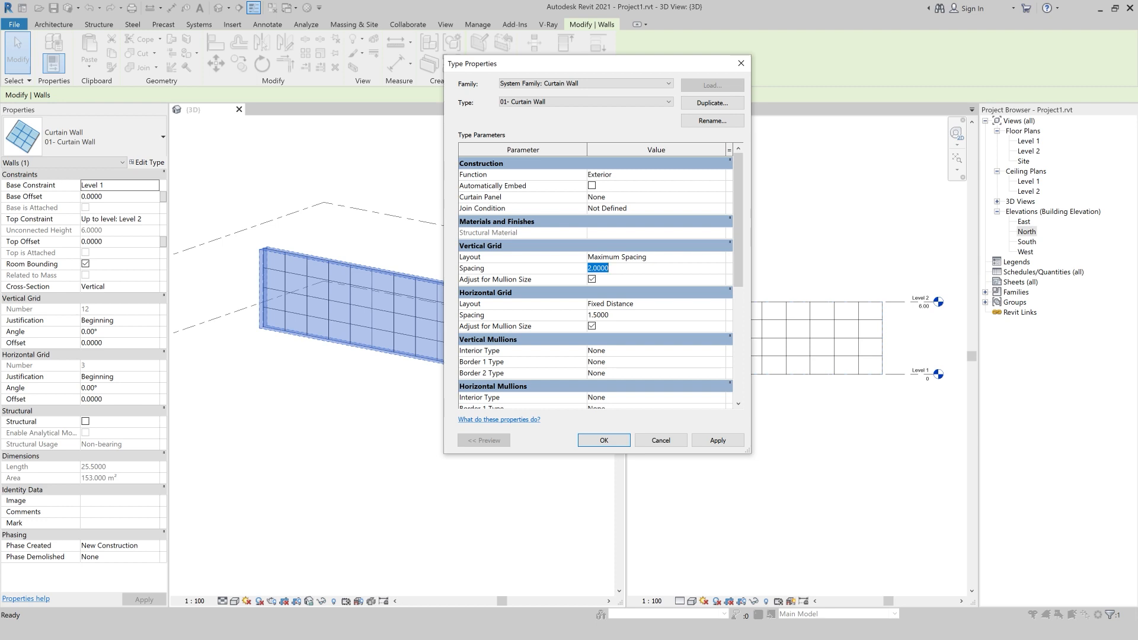
{"action": "type", "text": "3"}
{"action": "left_click", "coordinate": [718, 439]}
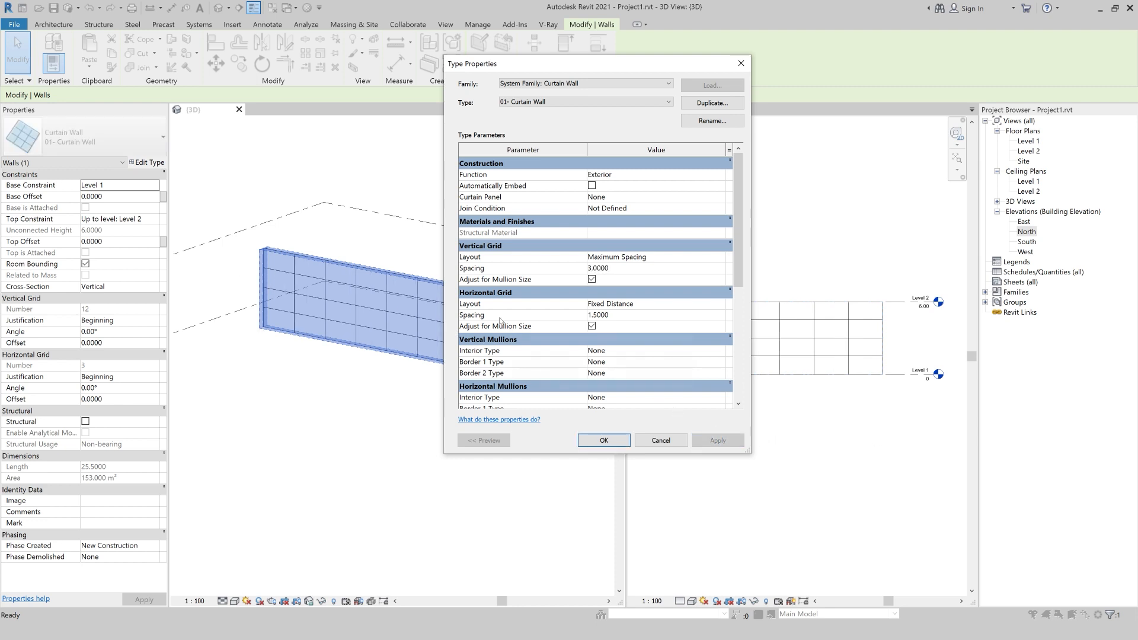
Step: Apply the Minimum Spacing layout to the type's vertical grid and set its spacing to 2 m
{"action": "left_click", "coordinate": [720, 256]}
{"action": "left_click", "coordinate": [615, 312]}
{"action": "left_click", "coordinate": [718, 440]}
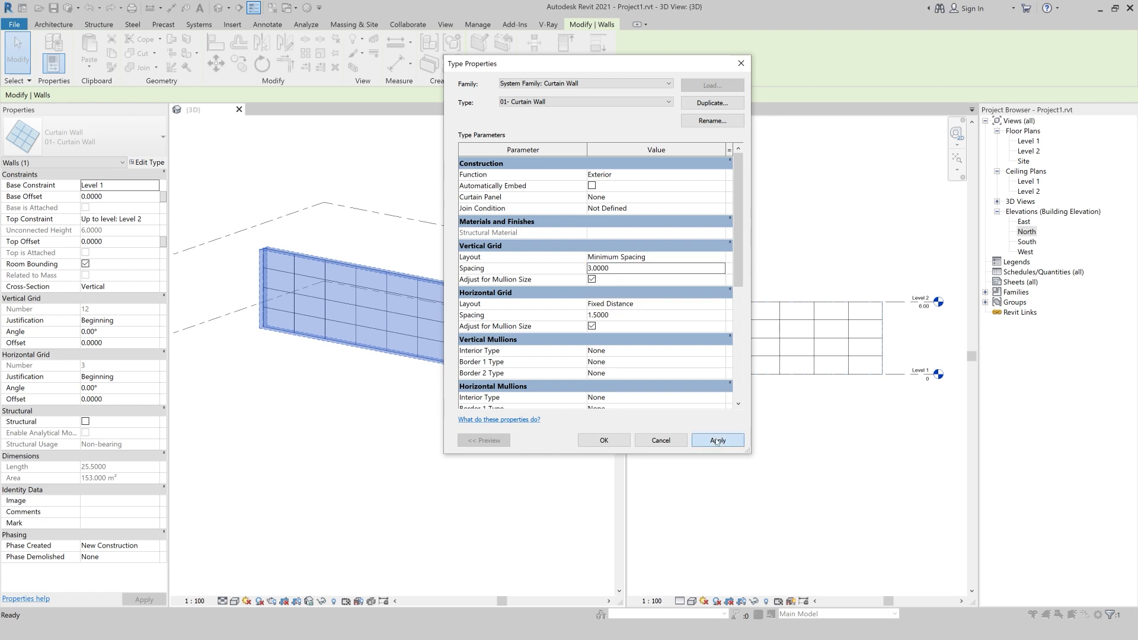
{"action": "double_click", "coordinate": [623, 268]}
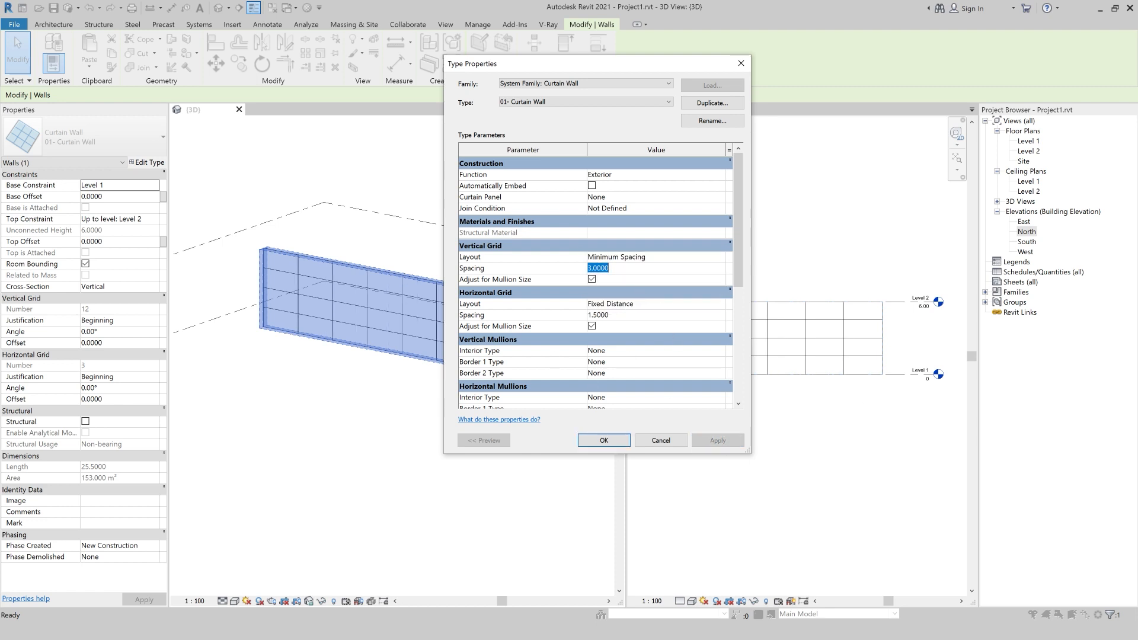
{"action": "type", "text": "2"}
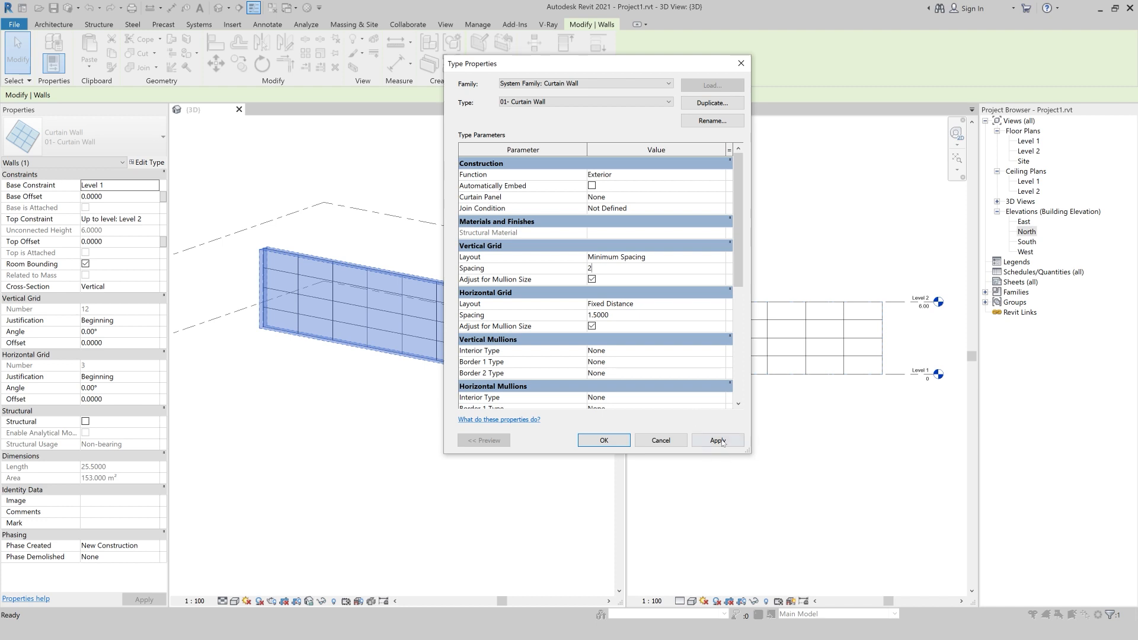
{"action": "key", "text": "Return"}
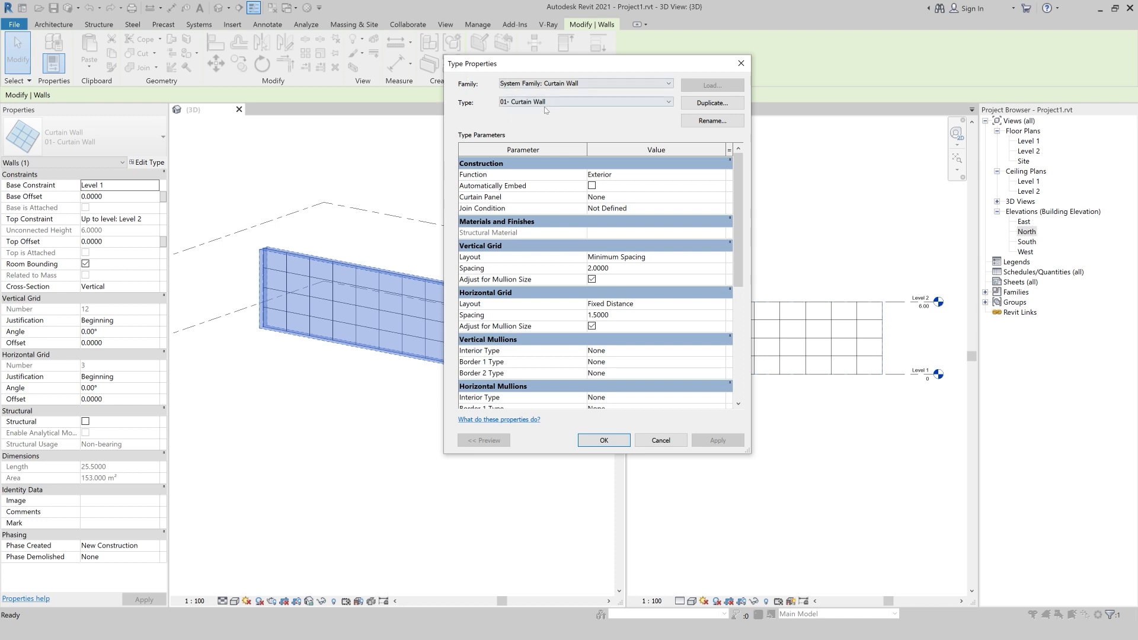
Step: Set the type's vertical grid to the Fixed Distance layout with 1.5 m spacing, keep the horizontal grid settings, and apply the changes
{"action": "left_click", "coordinate": [720, 258]}
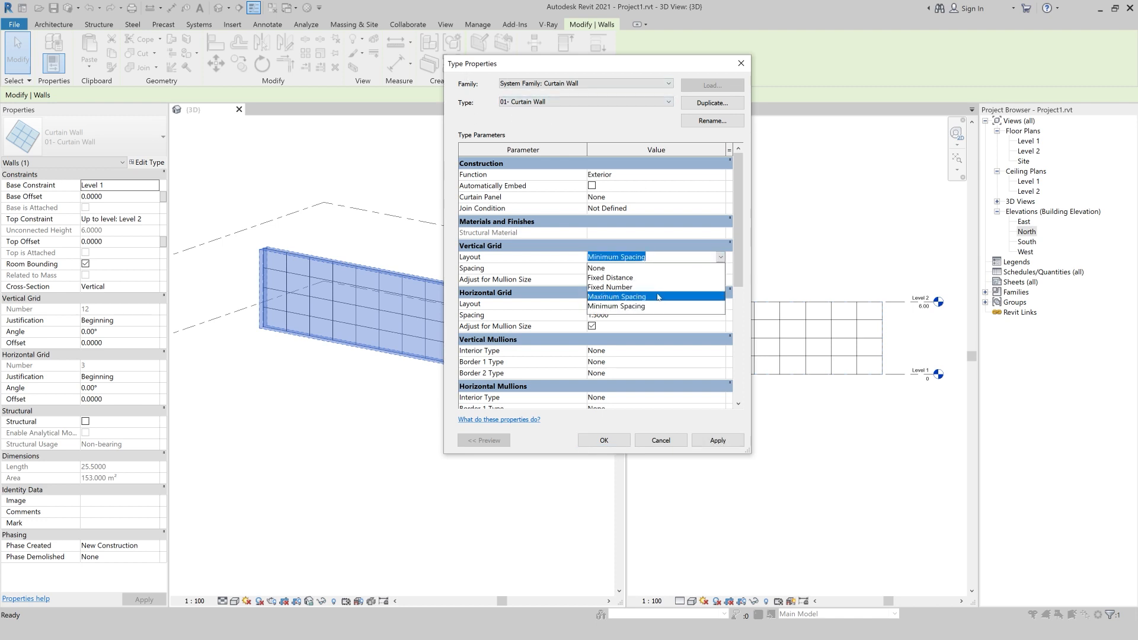
{"action": "left_click", "coordinate": [651, 277]}
{"action": "left_click", "coordinate": [632, 272]}
{"action": "type", "text": "1.5"}
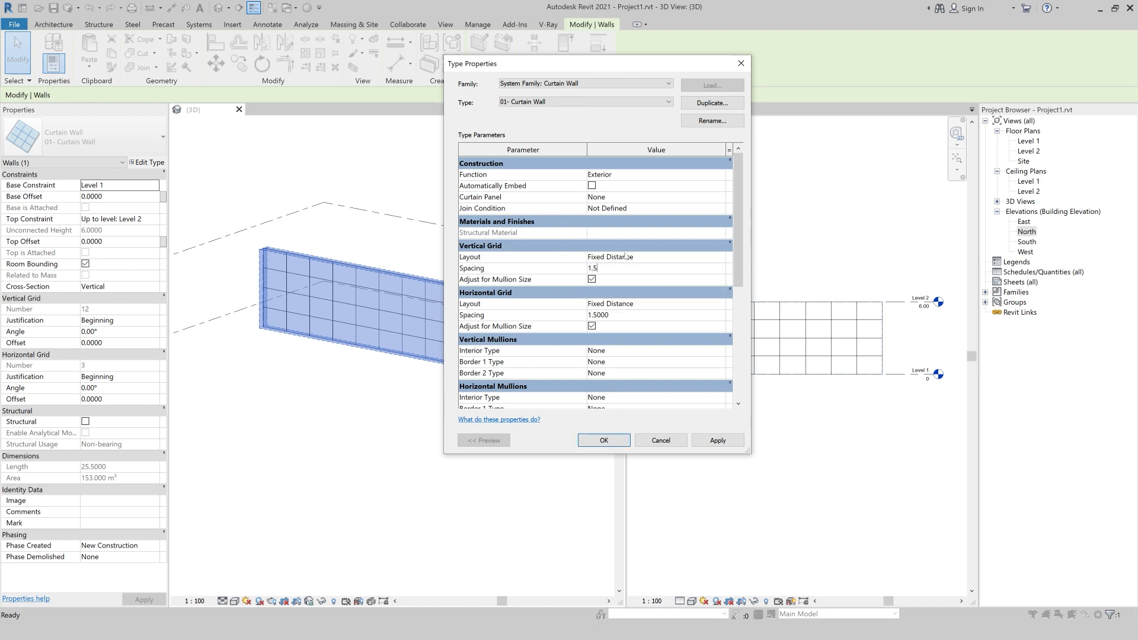
{"action": "left_click", "coordinate": [639, 315]}
{"action": "left_click", "coordinate": [720, 304]}
{"action": "left_click", "coordinate": [526, 314]}
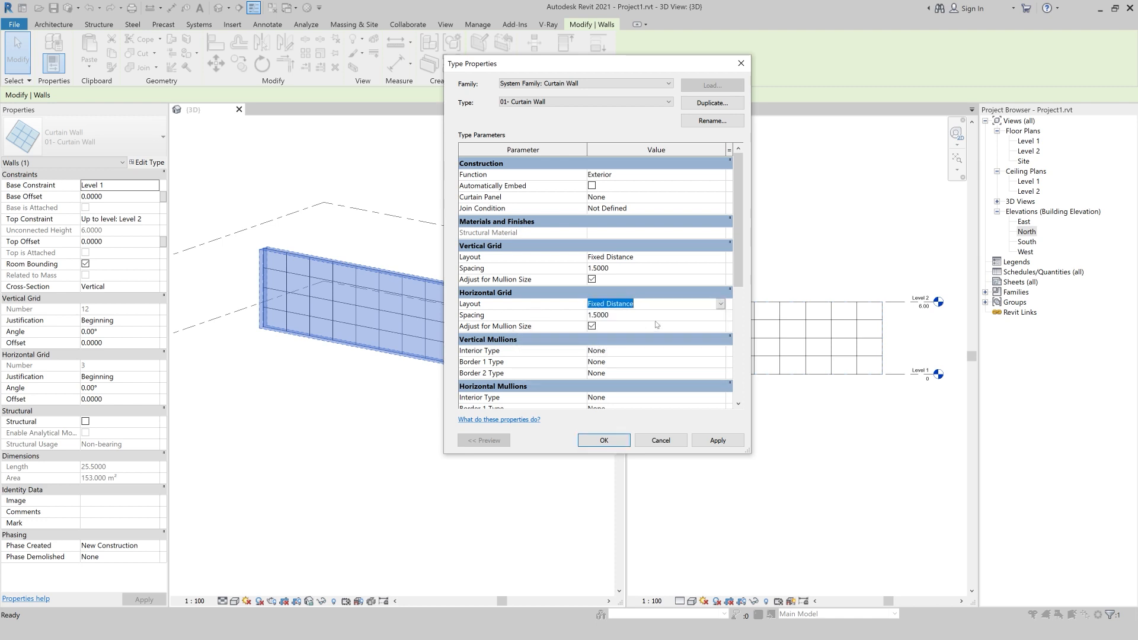
{"action": "left_click", "coordinate": [650, 319]}
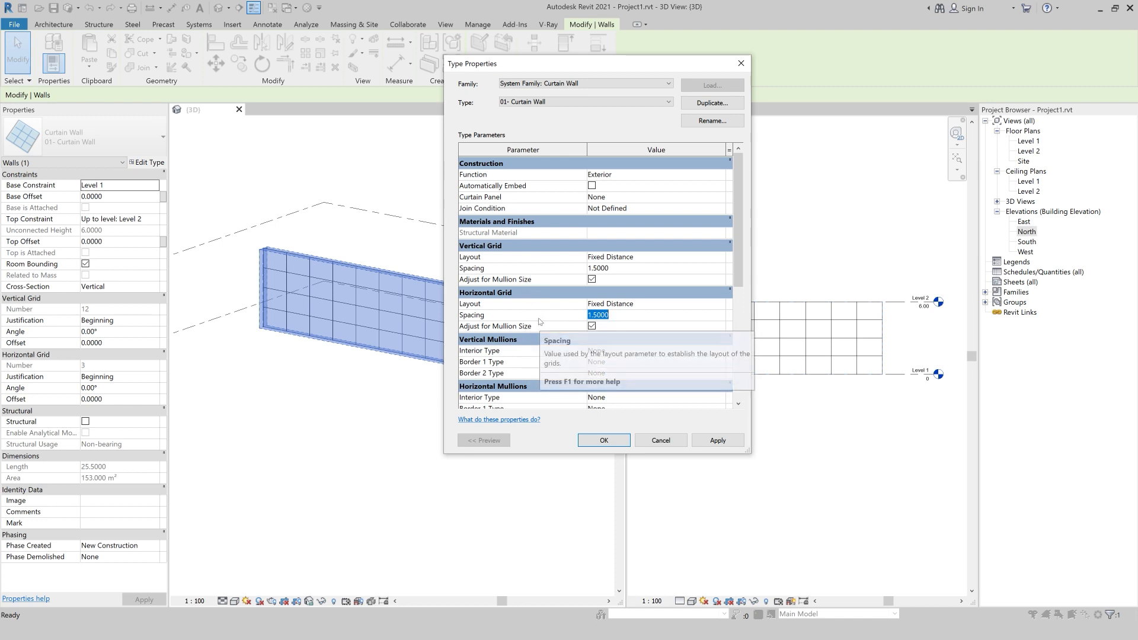
{"action": "left_click", "coordinate": [727, 441]}
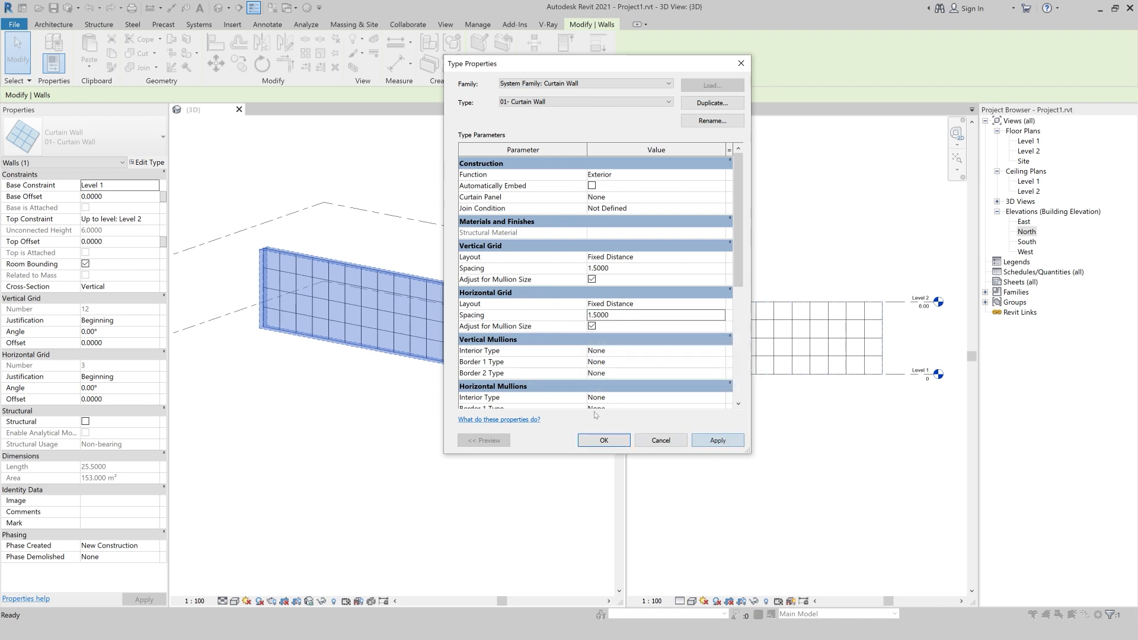
{"action": "left_click", "coordinate": [604, 441]}
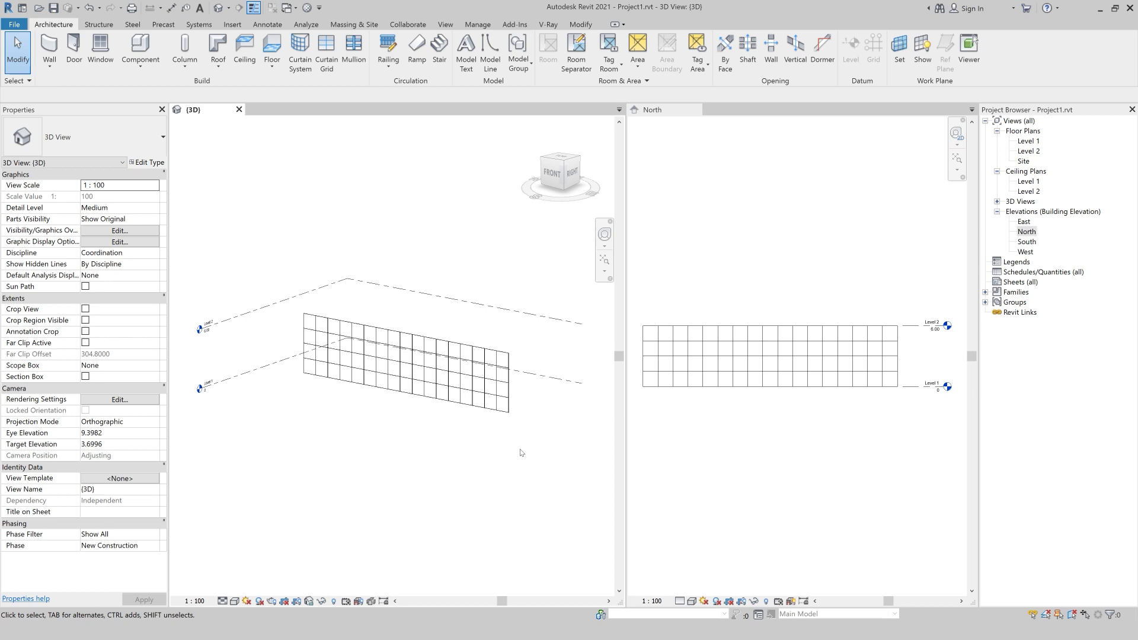
Step: Select the curtain wall by its edge and check which categories the selection Filter lists
{"action": "left_click", "coordinate": [509, 410]}
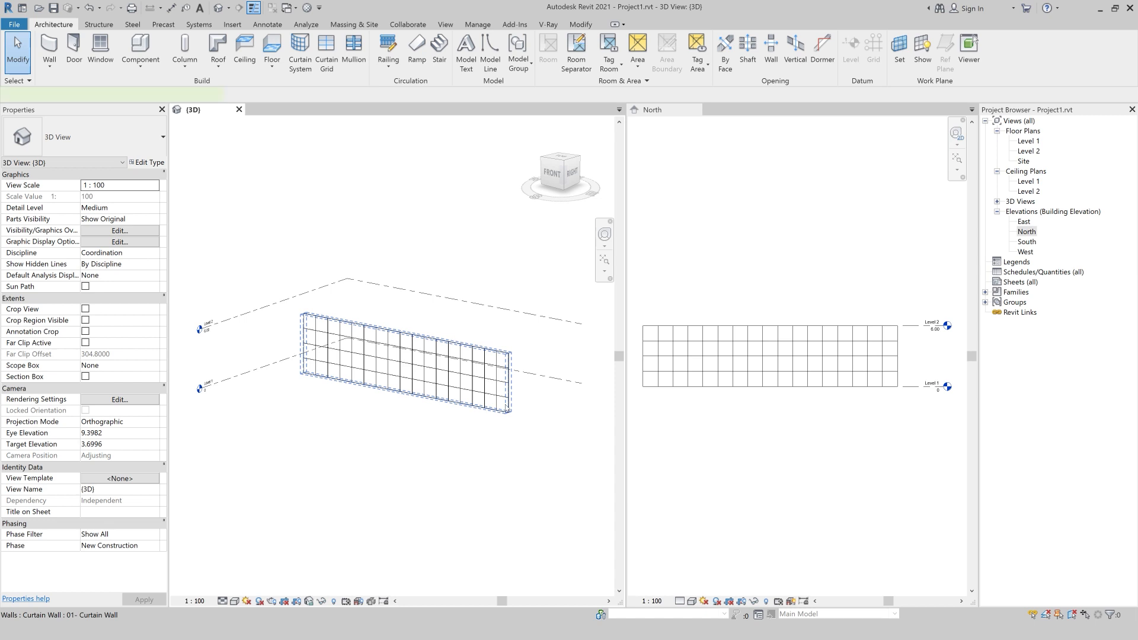
{"action": "left_click", "coordinate": [507, 403]}
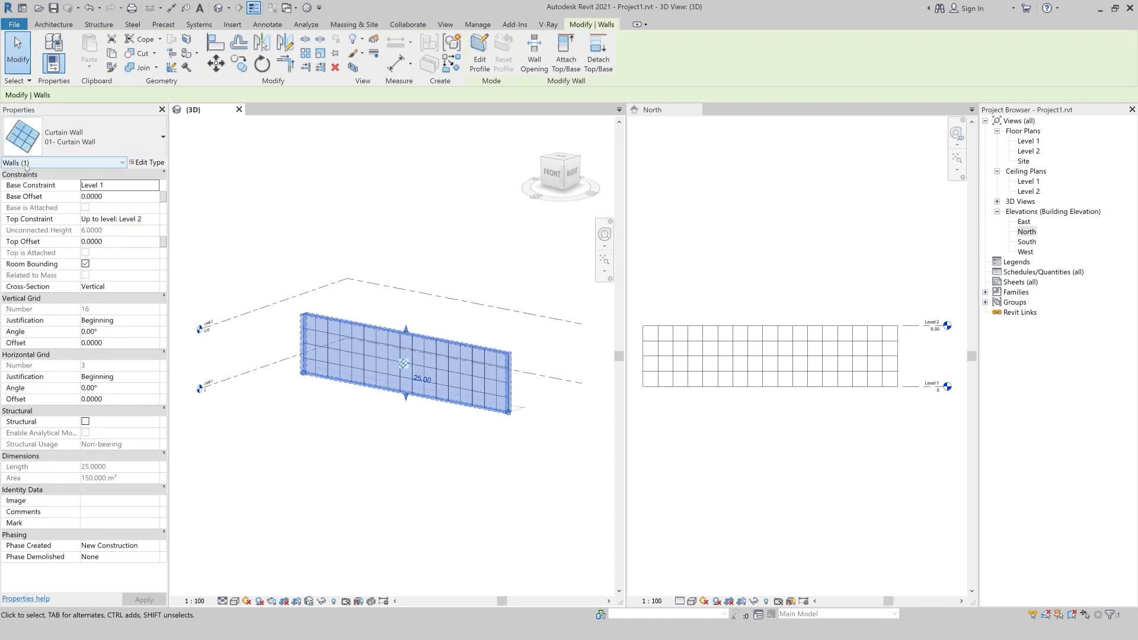
{"action": "left_click", "coordinate": [1108, 616]}
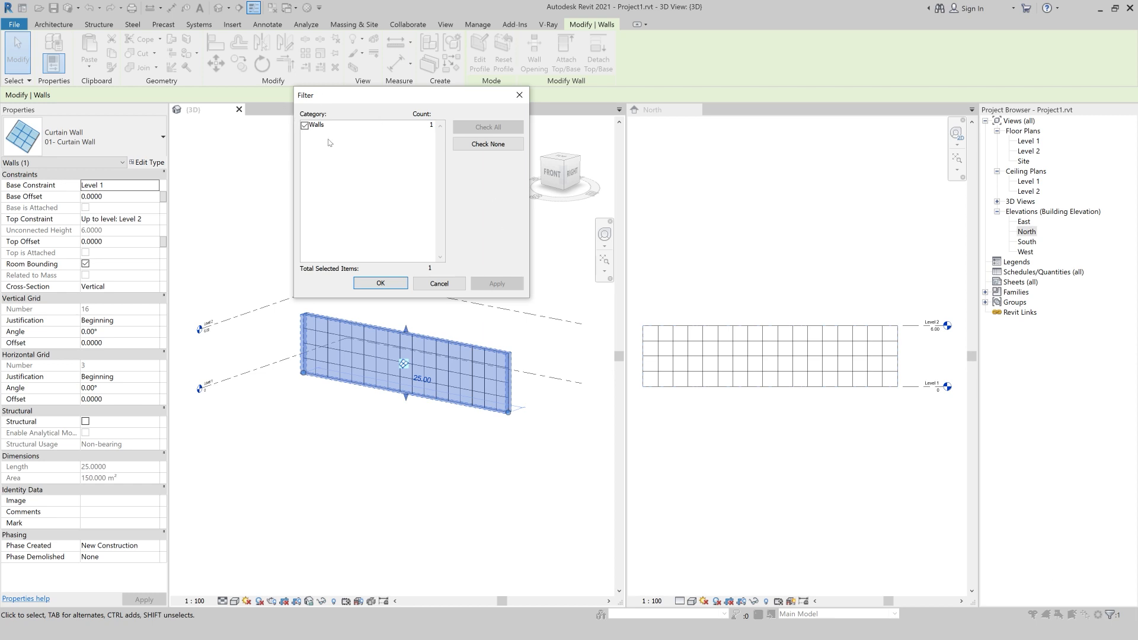
{"action": "left_click", "coordinate": [519, 95]}
Step: Select the curtain wall with all its component elements and examine their categories in the selection Filter
{"action": "left_click_drag", "start_coordinate": [283, 253], "coordinate": [519, 456]}
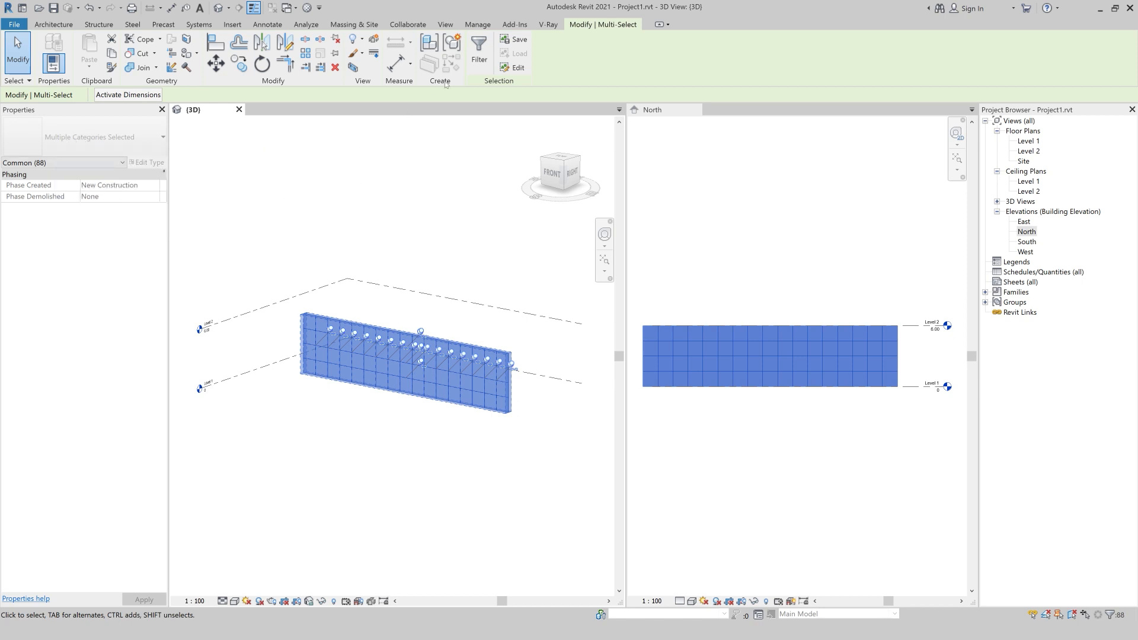
{"action": "left_click", "coordinate": [486, 56]}
{"action": "left_click_drag", "start_coordinate": [350, 92], "coordinate": [322, 90]}
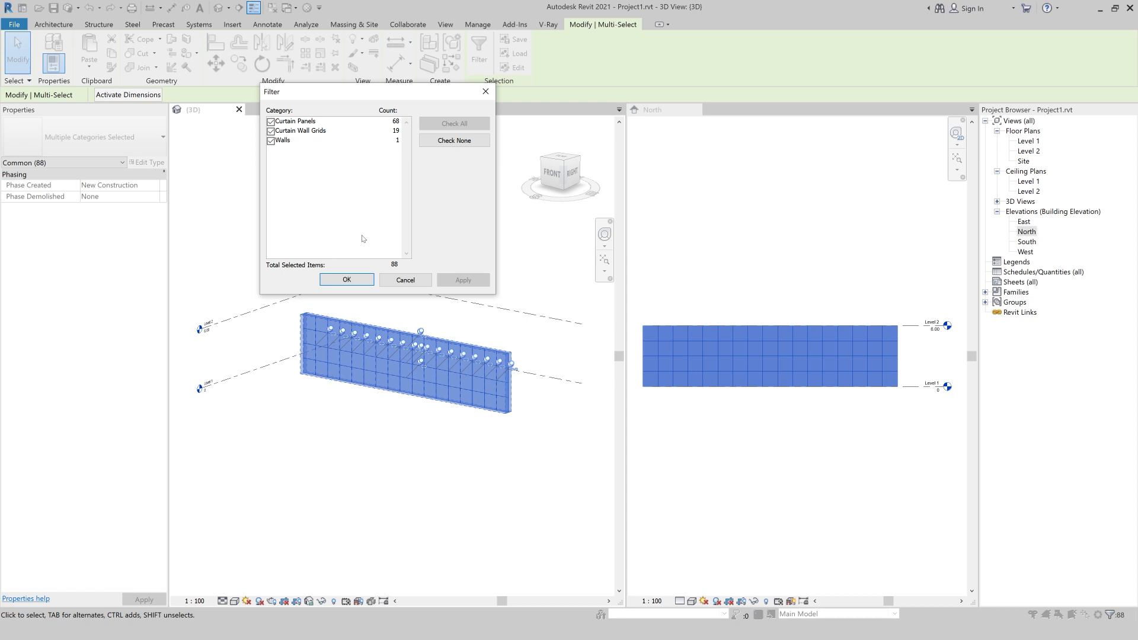
{"action": "left_click", "coordinate": [346, 279]}
{"action": "left_click", "coordinate": [369, 449]}
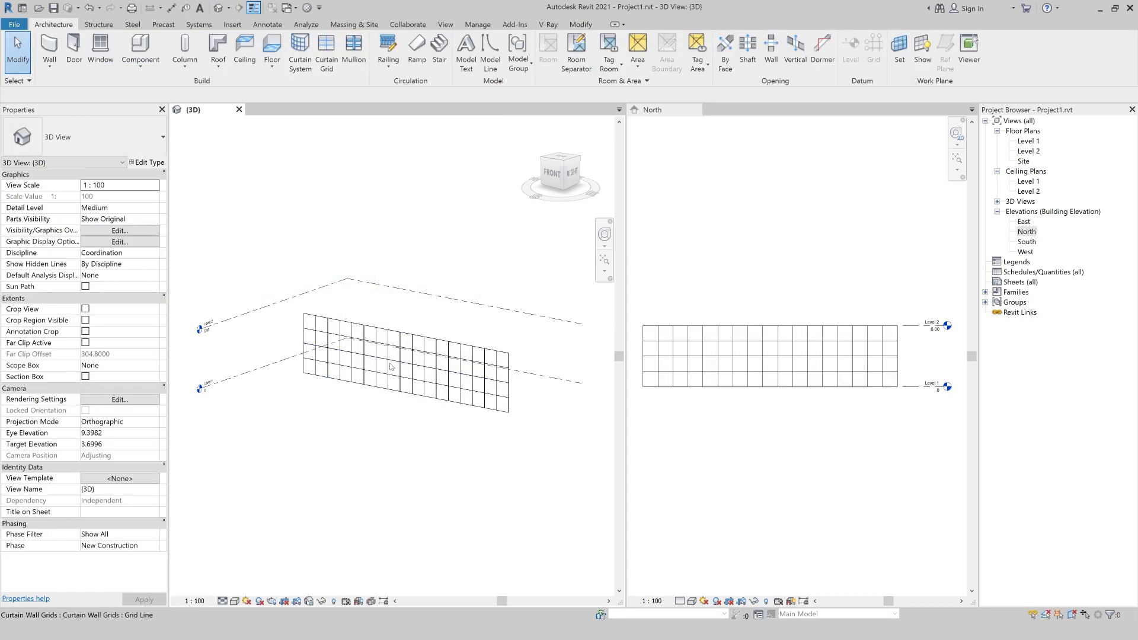
{"action": "scroll", "coordinate": [390, 366], "scroll_direction": "up", "scroll_amount": 2}
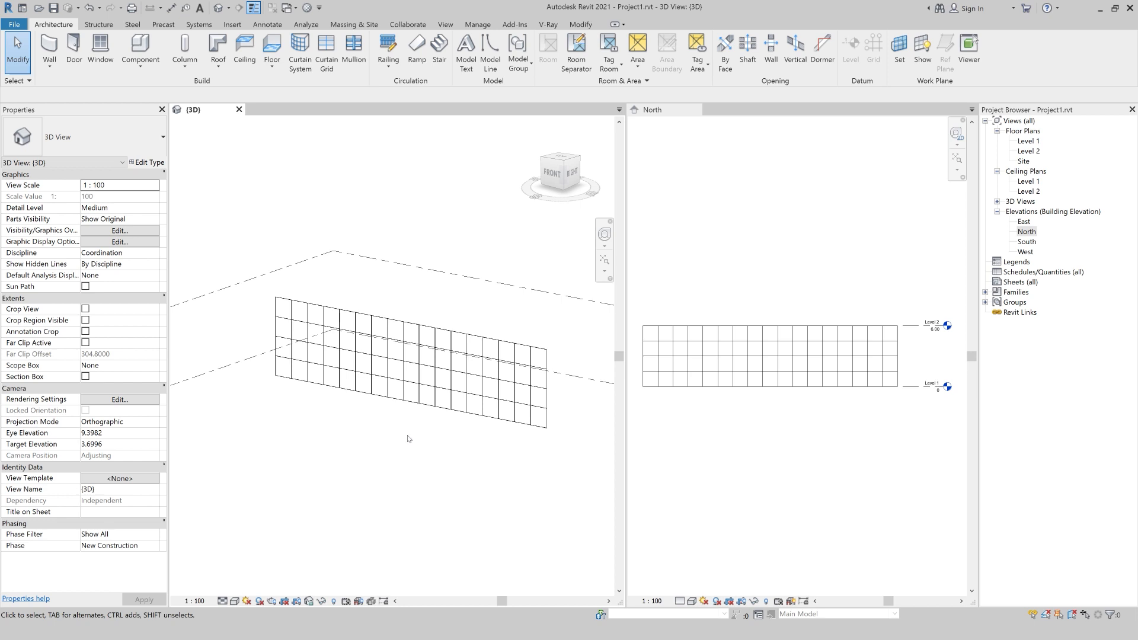
{"action": "left_click", "coordinate": [412, 400]}
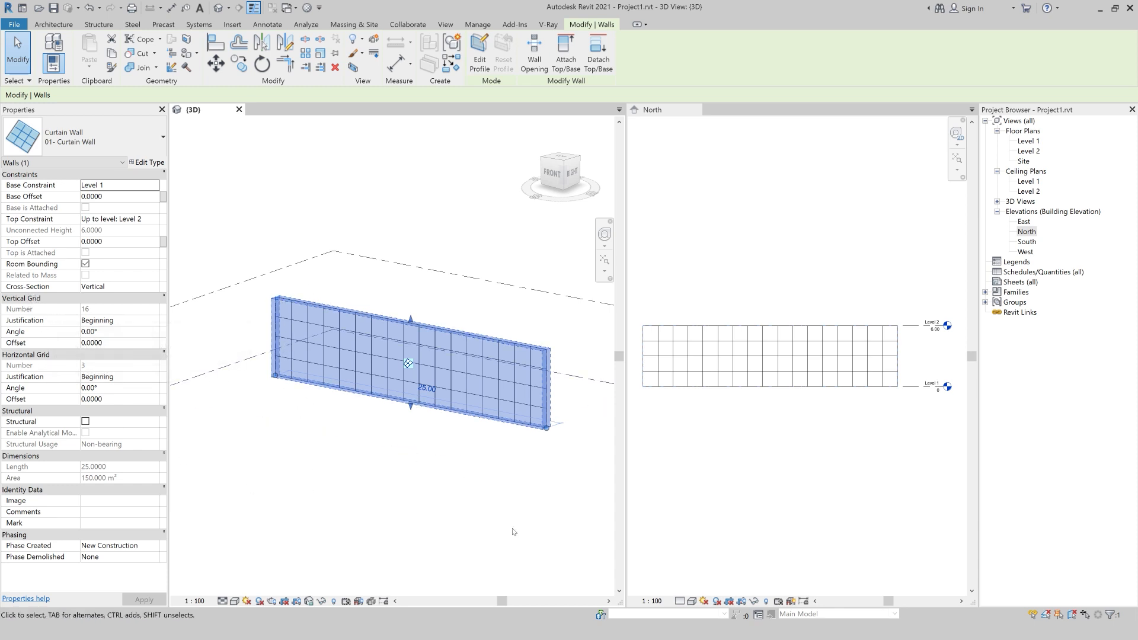
{"action": "left_click", "coordinate": [410, 471]}
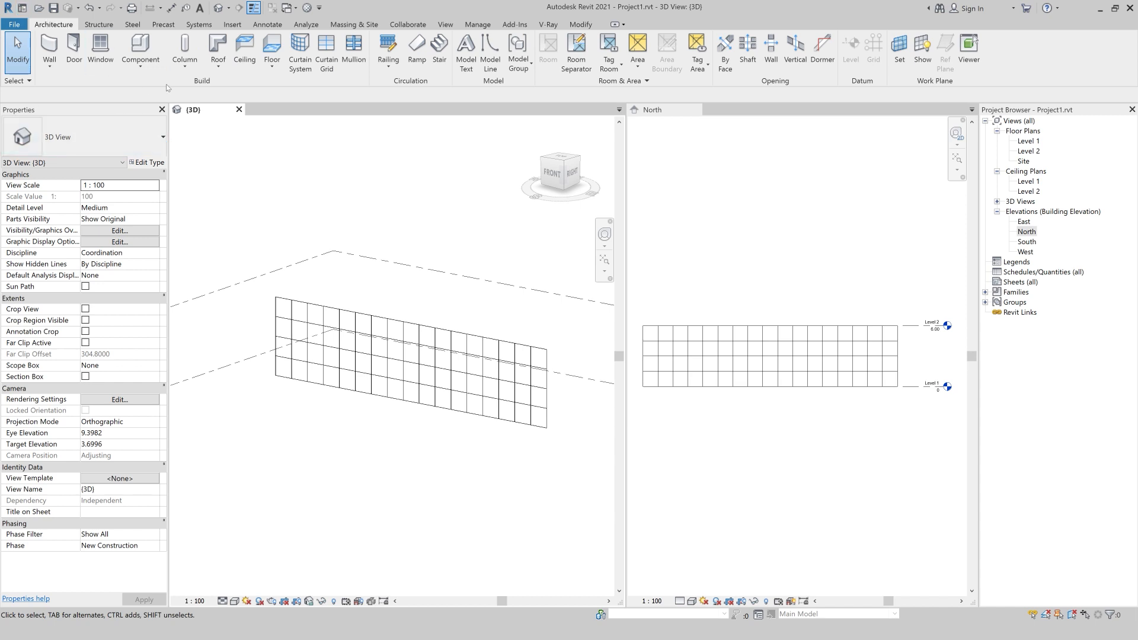
{"action": "left_click", "coordinate": [308, 391]}
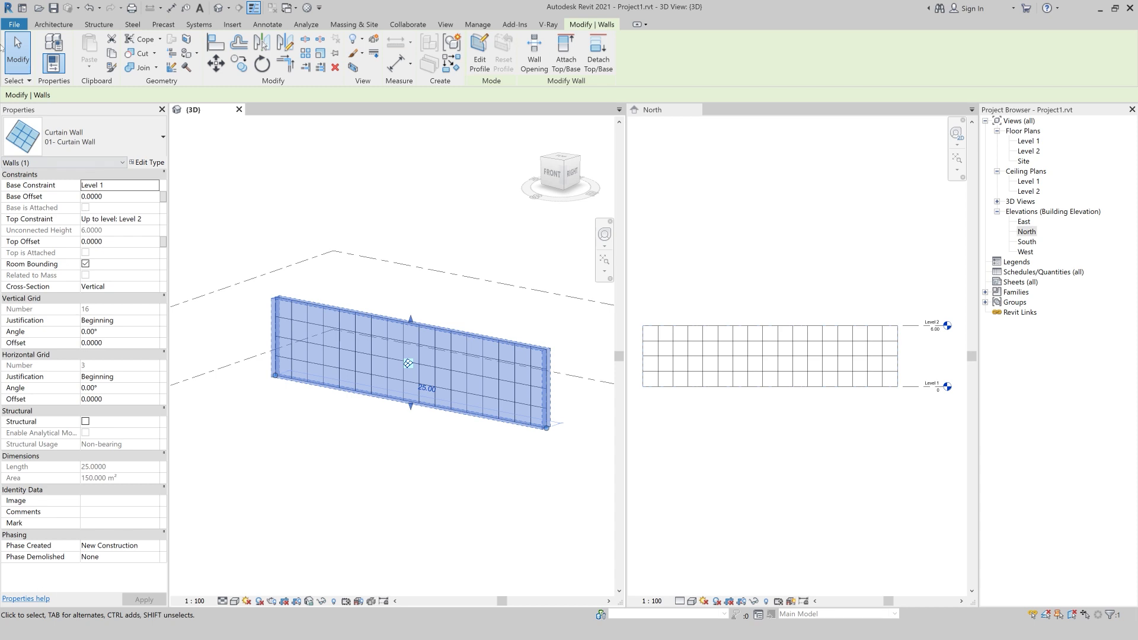
{"action": "left_click", "coordinate": [53, 25]}
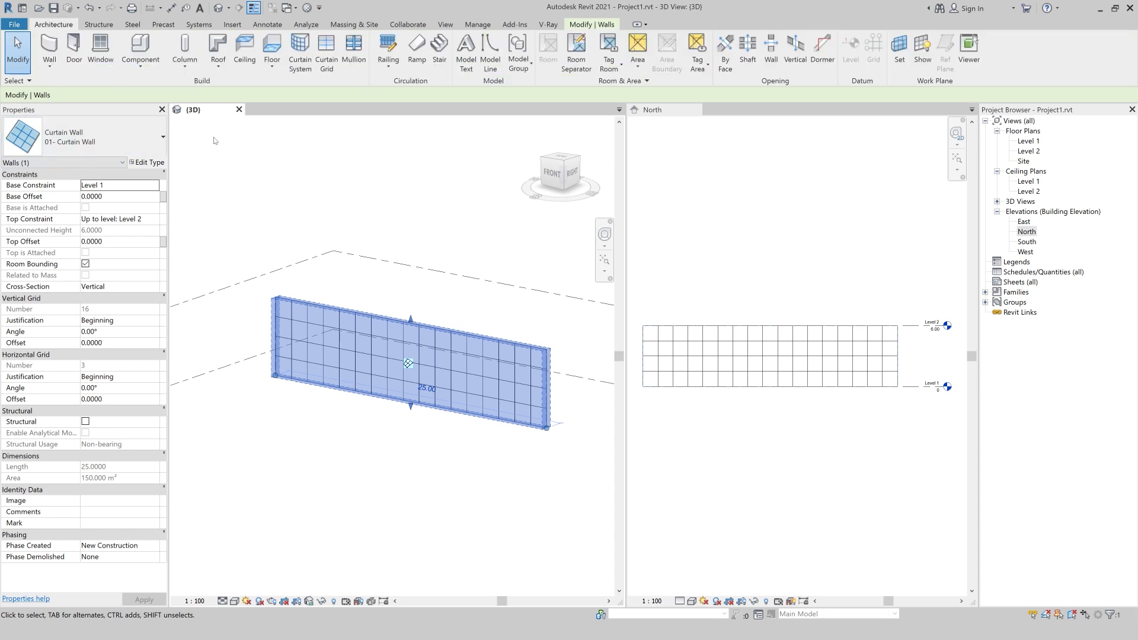
{"action": "left_click", "coordinate": [223, 136]}
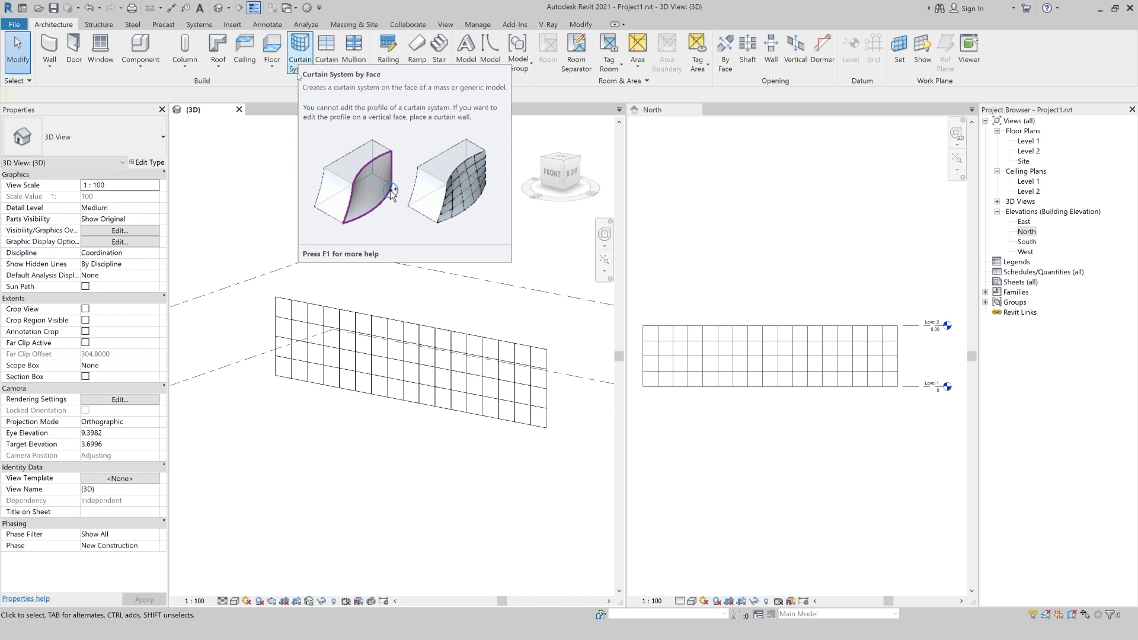
Step: Add a vertical Curtain Grid line through all segments at the midpoint of the wall's right end bay in the 3D view
{"action": "left_click", "coordinate": [328, 65]}
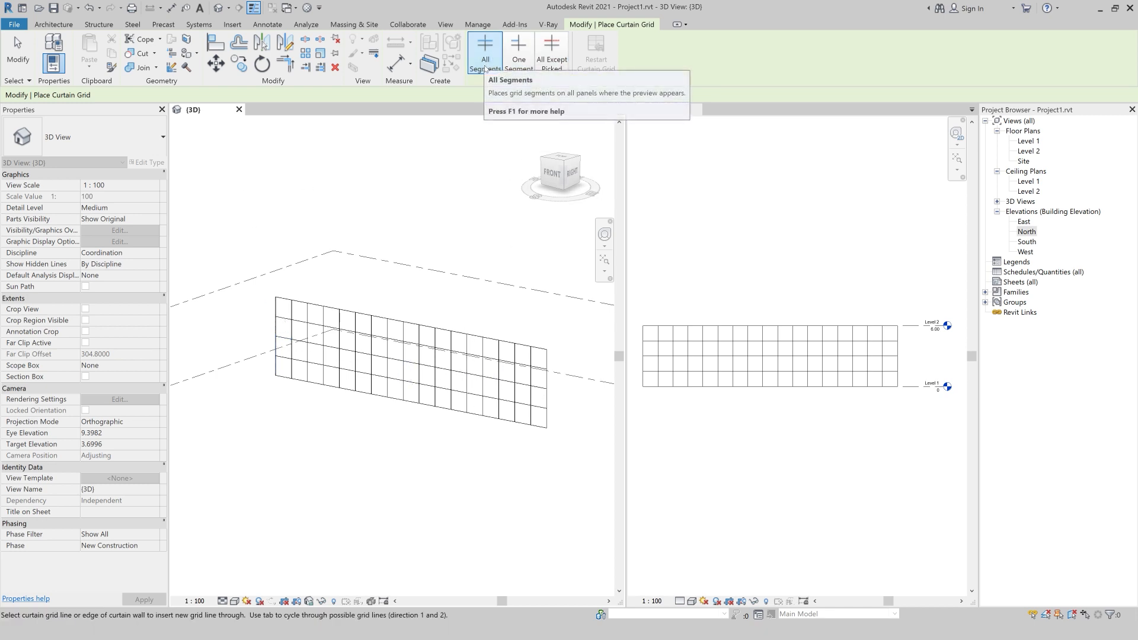
{"action": "scroll", "coordinate": [541, 382], "scroll_direction": "up", "scroll_amount": 3}
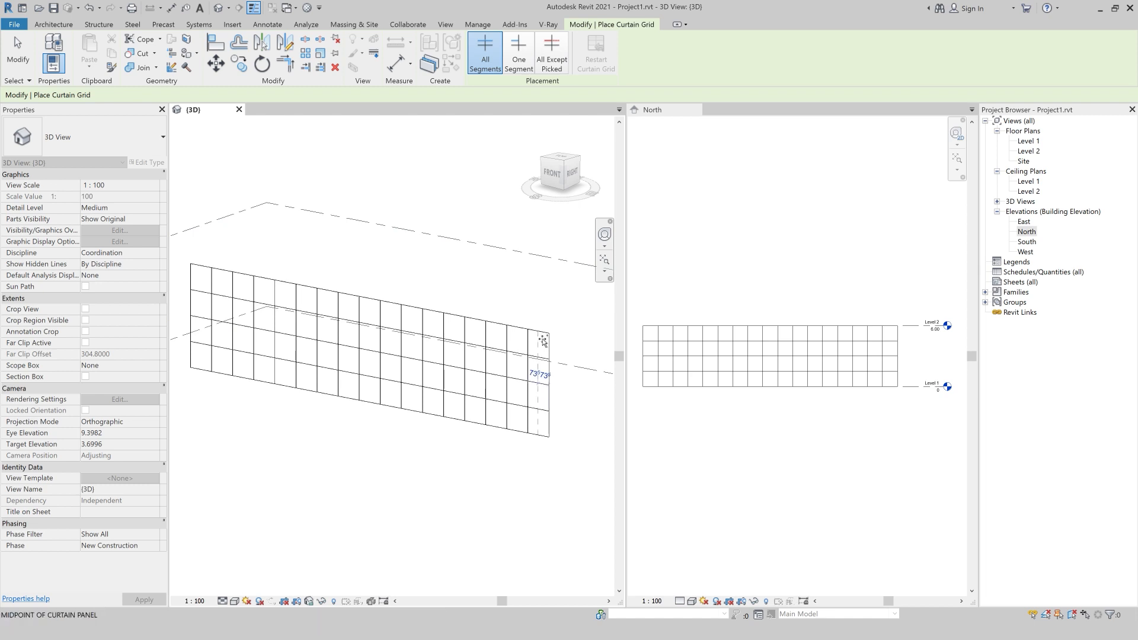
{"action": "left_click", "coordinate": [543, 342]}
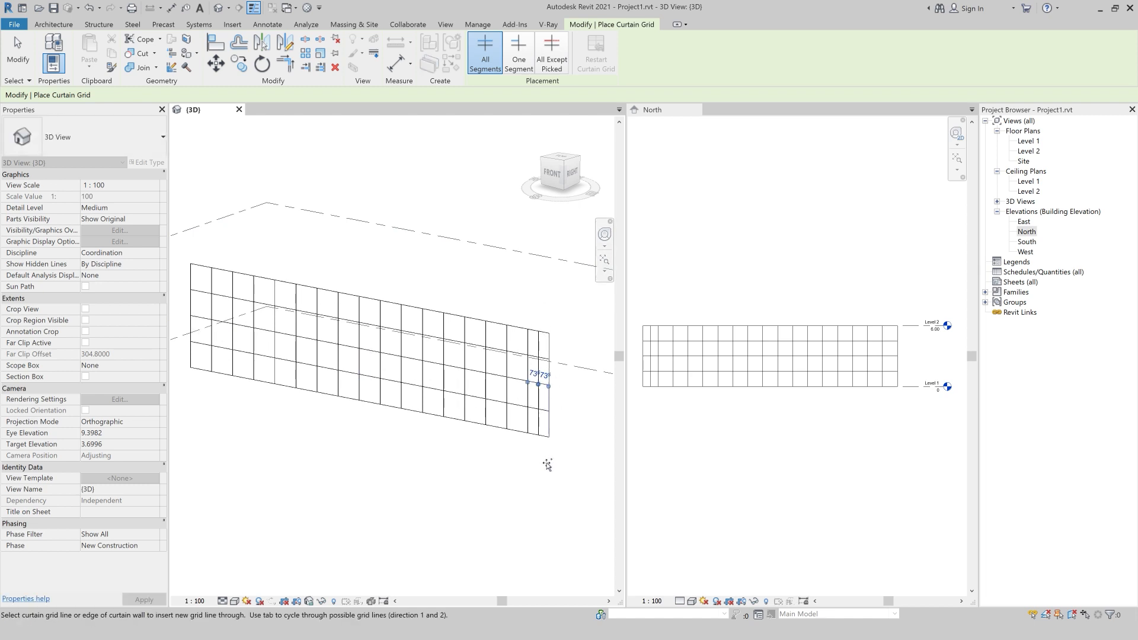
Step: Undo a trial horizontal grid line in the bottom row and place one through all segments midway up the second row from the bottom
{"action": "left_click", "coordinate": [544, 429]}
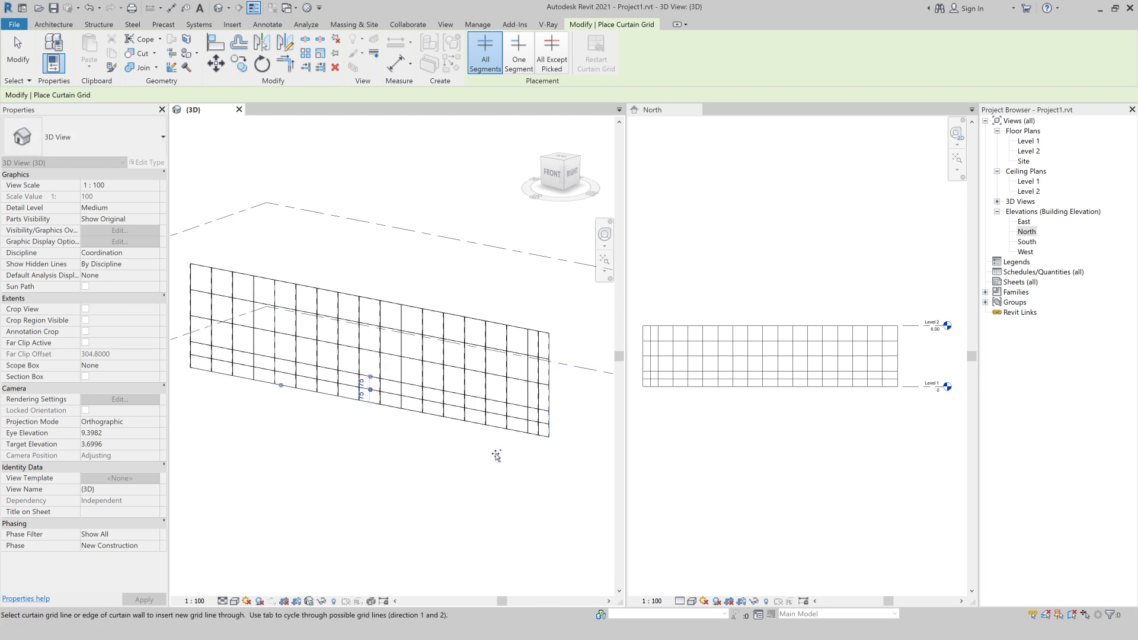
{"action": "key", "text": "ctrl+z"}
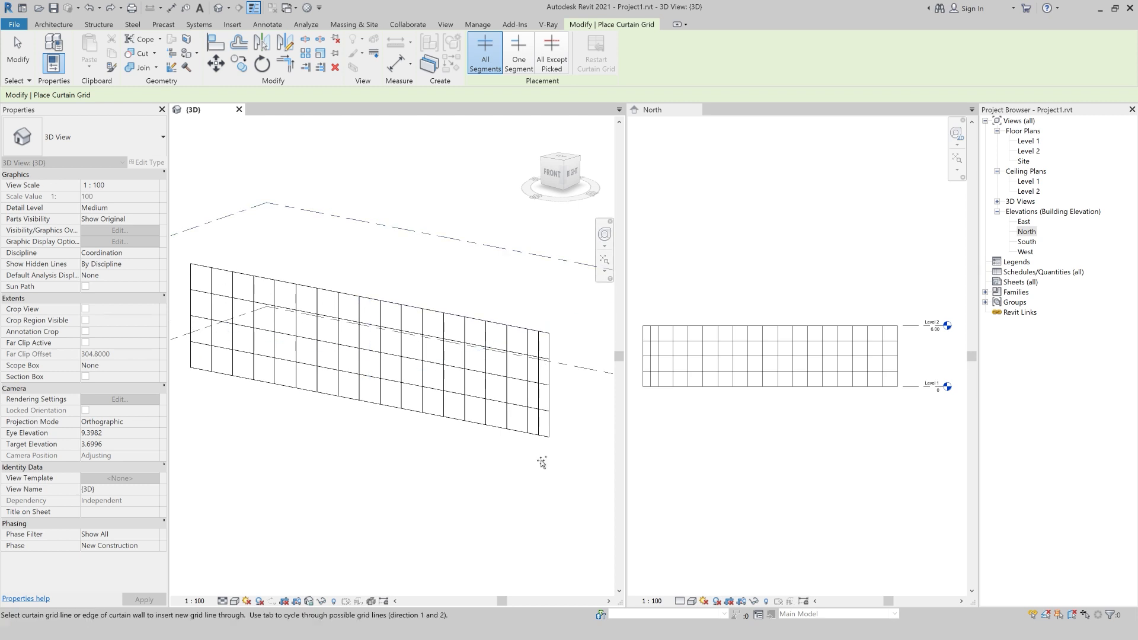
{"action": "left_click", "coordinate": [552, 405]}
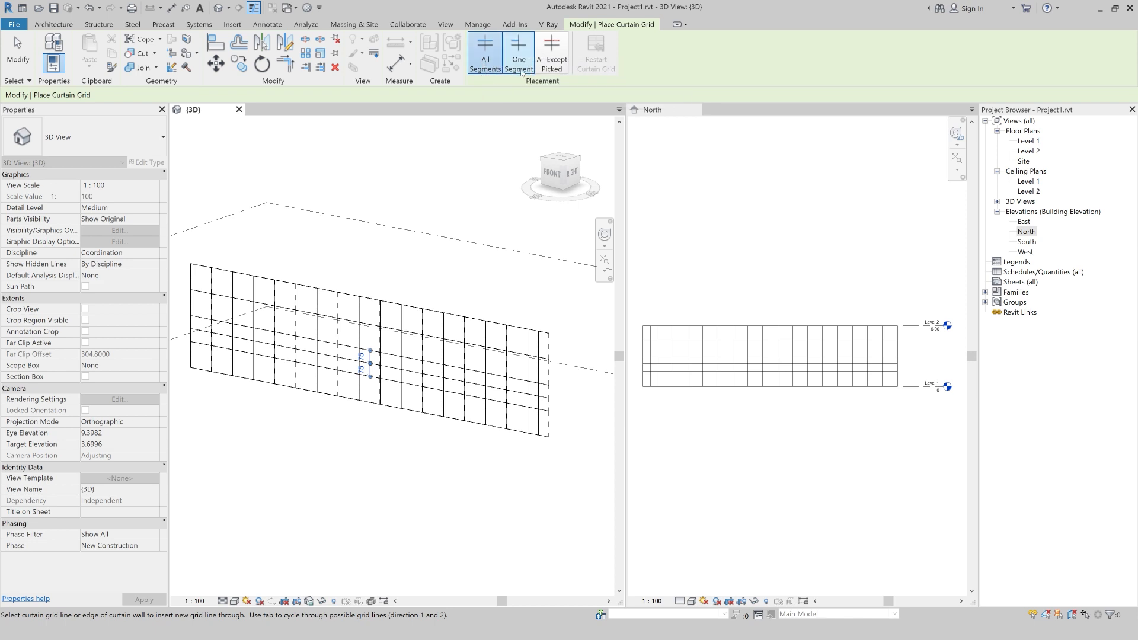
Step: With One Segment placement, split a top-row panel vertically at its midpoint and divide its right half with a horizontal segment
{"action": "left_click", "coordinate": [519, 71]}
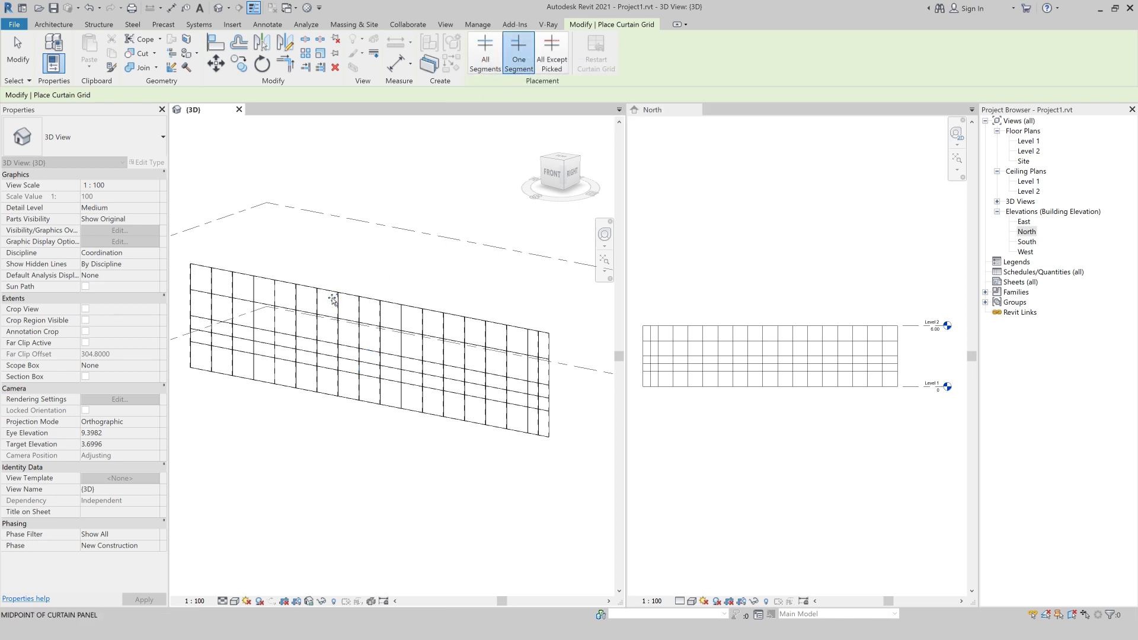
{"action": "scroll", "coordinate": [333, 298], "scroll_direction": "up", "scroll_amount": 5}
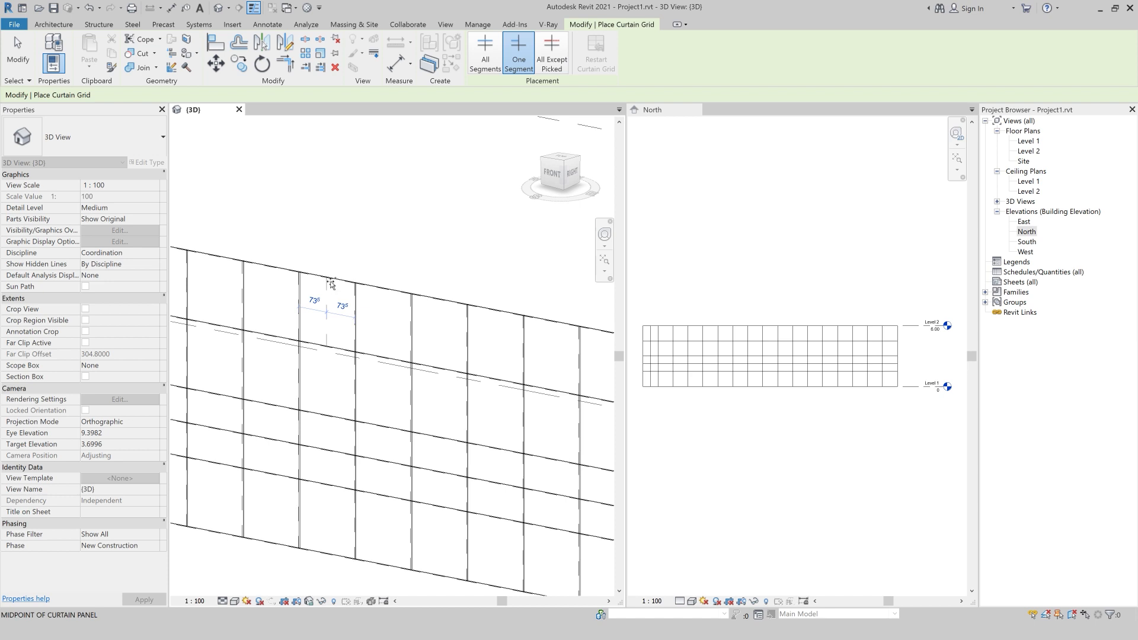
{"action": "left_click", "coordinate": [329, 285]}
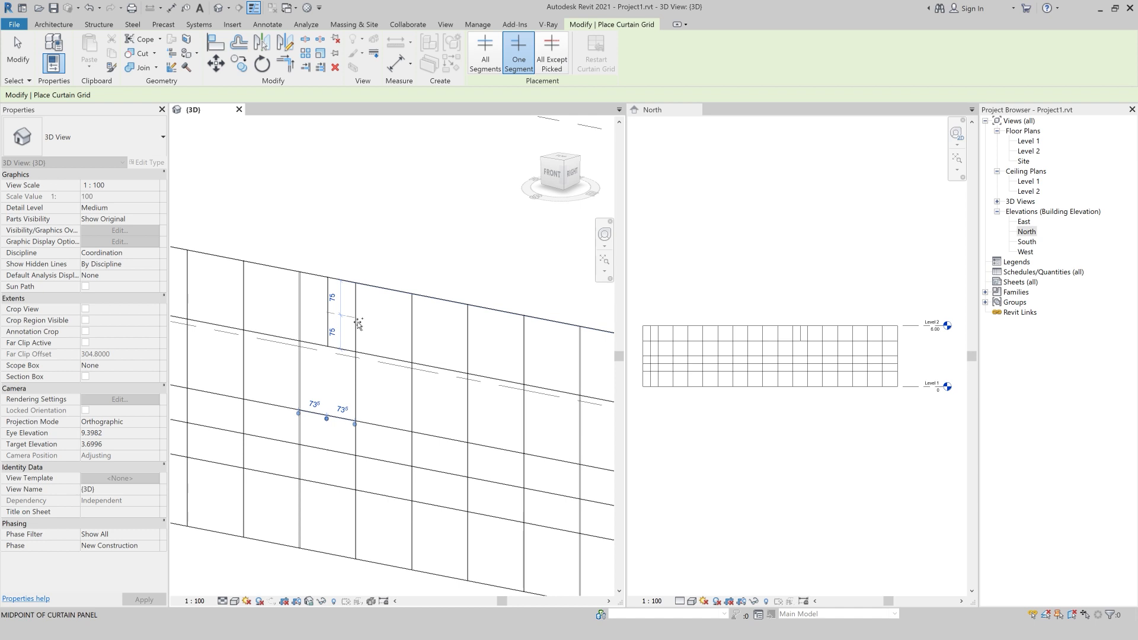
{"action": "left_click", "coordinate": [359, 321]}
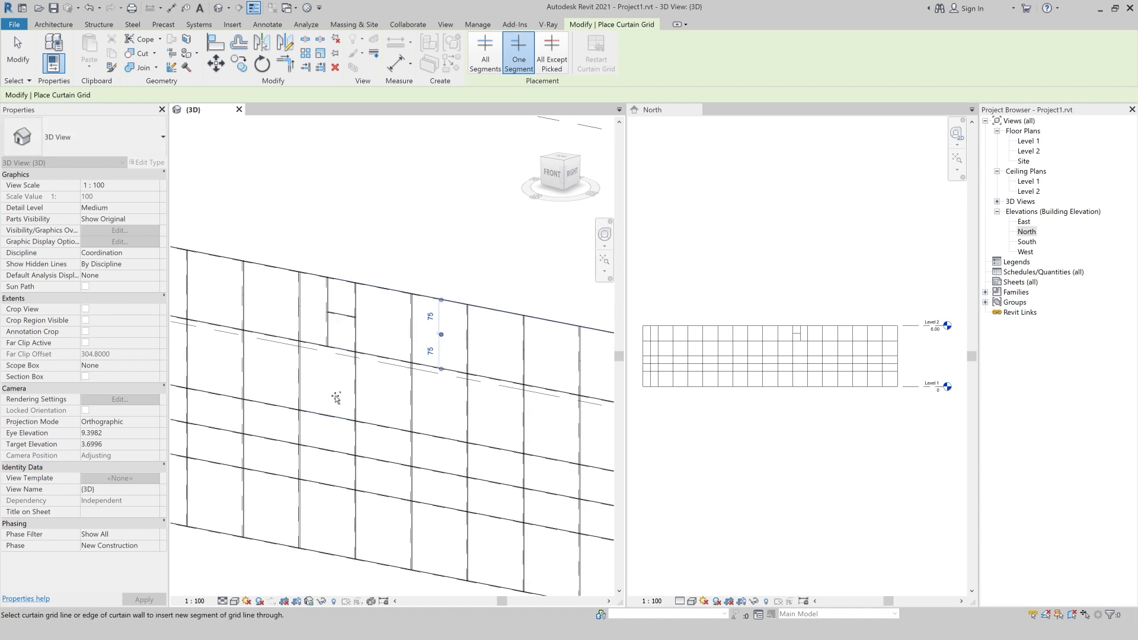
Step: Add single midpoint segments: a horizontal one in the panel below, and vertical ones in two bottom-row panels and the top-left panel
{"action": "left_click", "coordinate": [352, 393]}
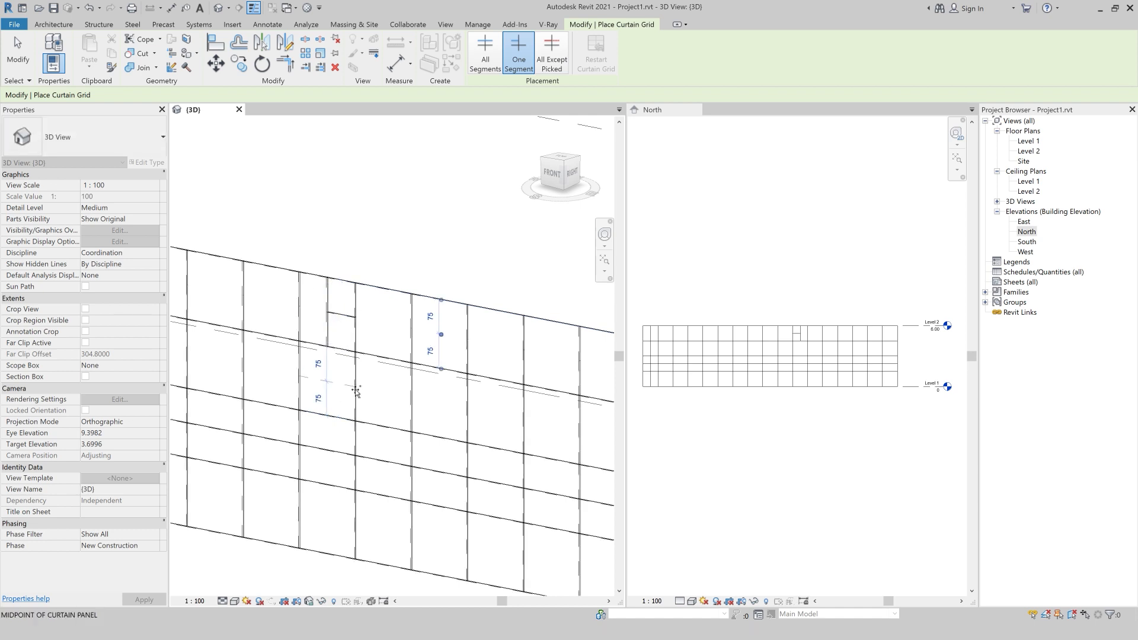
{"action": "scroll", "coordinate": [356, 308], "scroll_direction": "down", "scroll_amount": 2}
{"action": "left_click", "coordinate": [375, 442]}
{"action": "scroll", "coordinate": [397, 449], "scroll_direction": "down", "scroll_amount": 2}
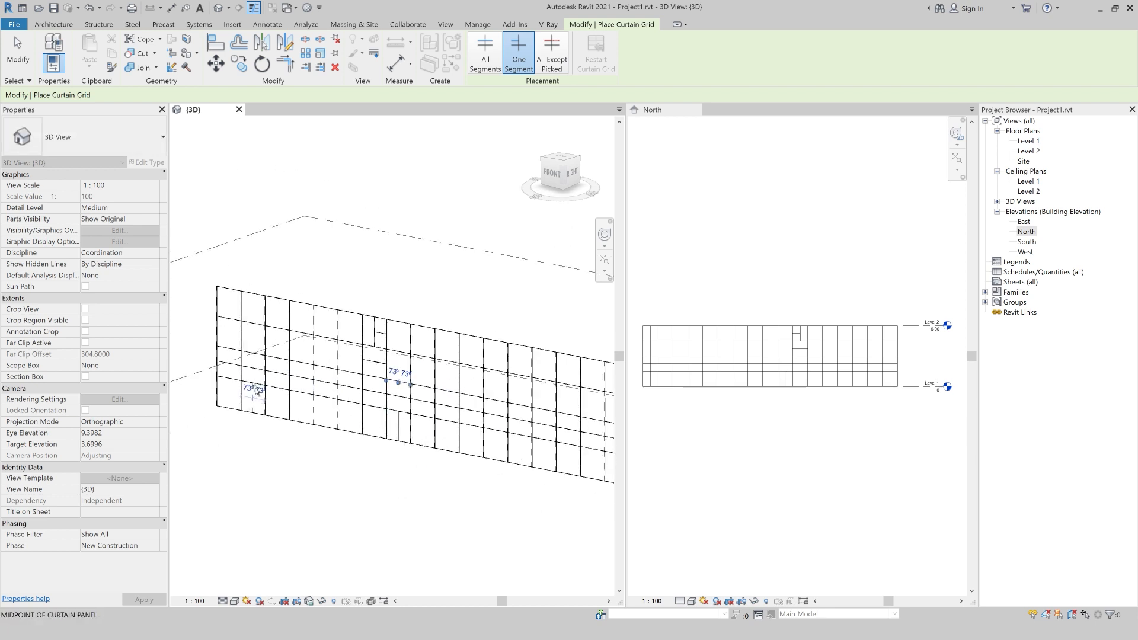
{"action": "left_click", "coordinate": [253, 411]}
{"action": "scroll", "coordinate": [368, 457], "scroll_direction": "down", "scroll_amount": 2}
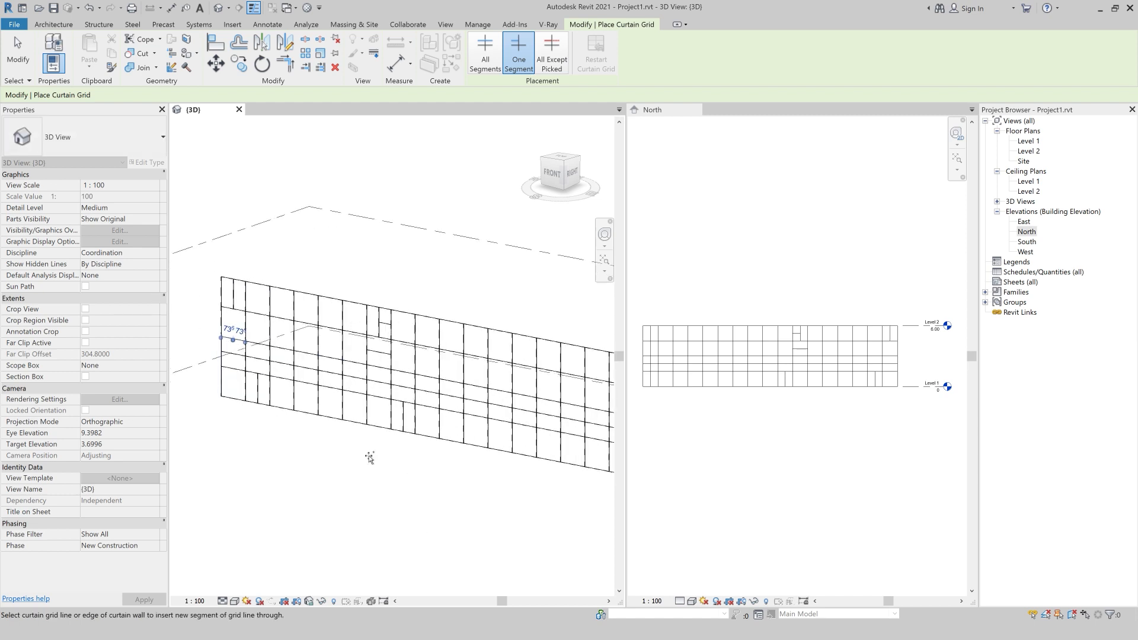
{"action": "scroll", "coordinate": [352, 457], "scroll_direction": "down", "scroll_amount": 1}
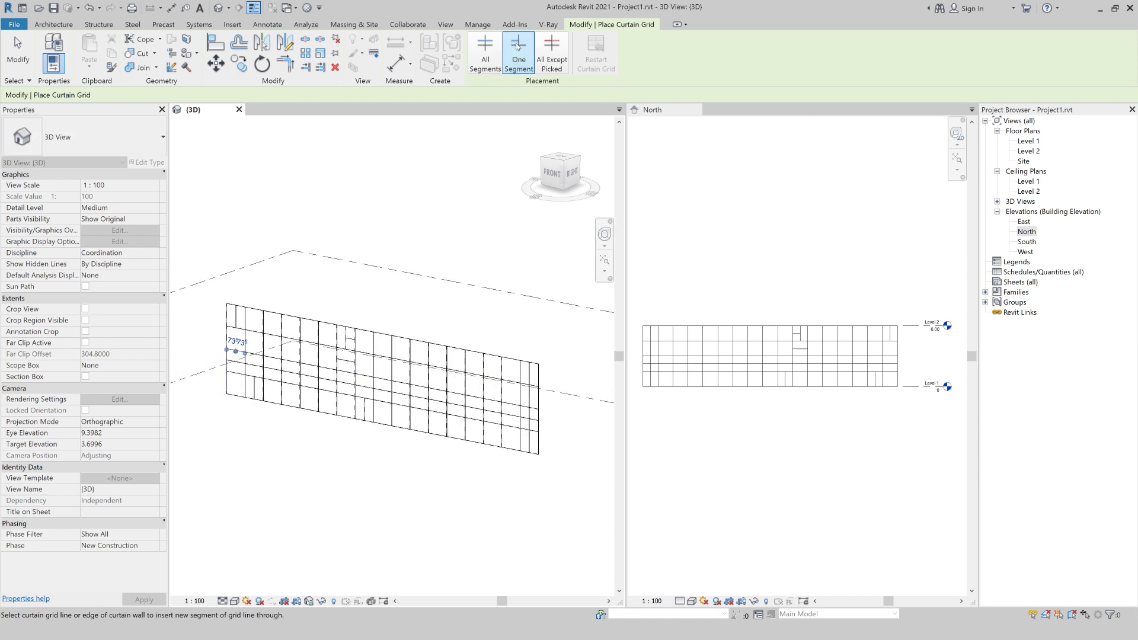
Step: Subdivide the small panels of the split top-row panel with one vertical and one horizontal midpoint segment
{"action": "scroll", "coordinate": [340, 321], "scroll_direction": "up", "scroll_amount": 3}
{"action": "left_click", "coordinate": [337, 320]}
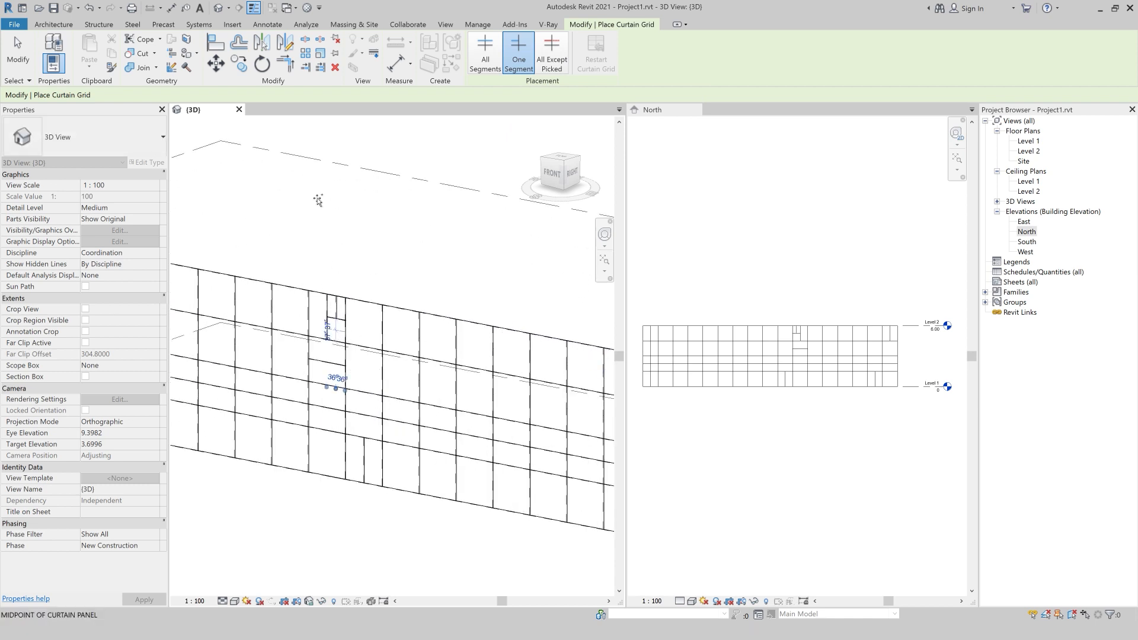
{"action": "scroll", "coordinate": [338, 270], "scroll_direction": "down", "scroll_amount": 2}
{"action": "scroll", "coordinate": [369, 384], "scroll_direction": "down", "scroll_amount": 3}
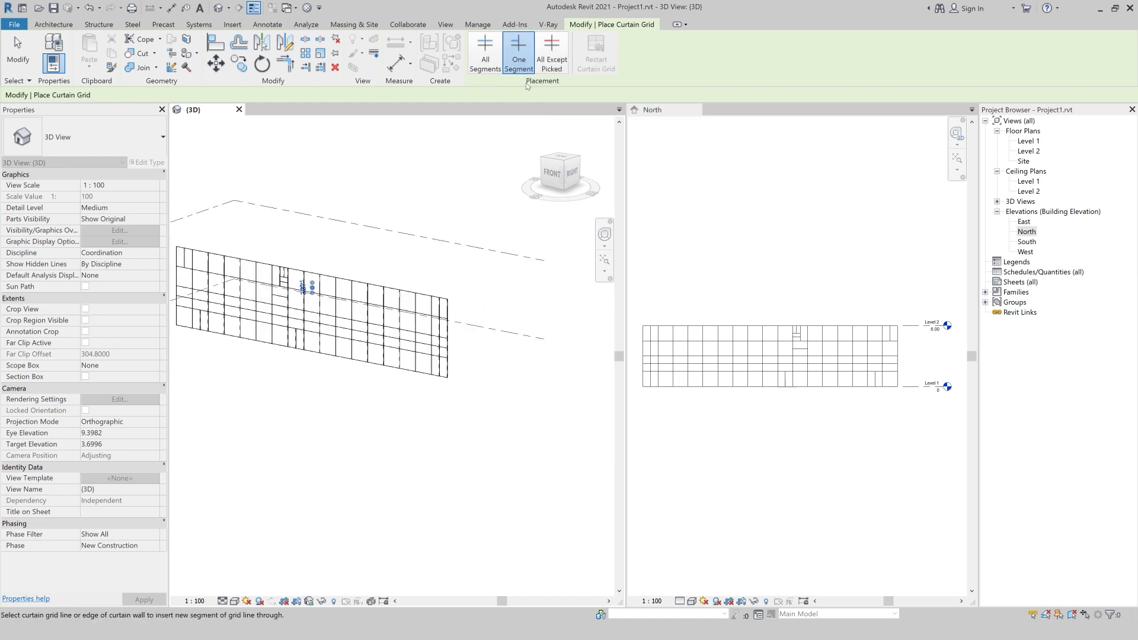
{"action": "scroll", "coordinate": [283, 284], "scroll_direction": "up", "scroll_amount": 5}
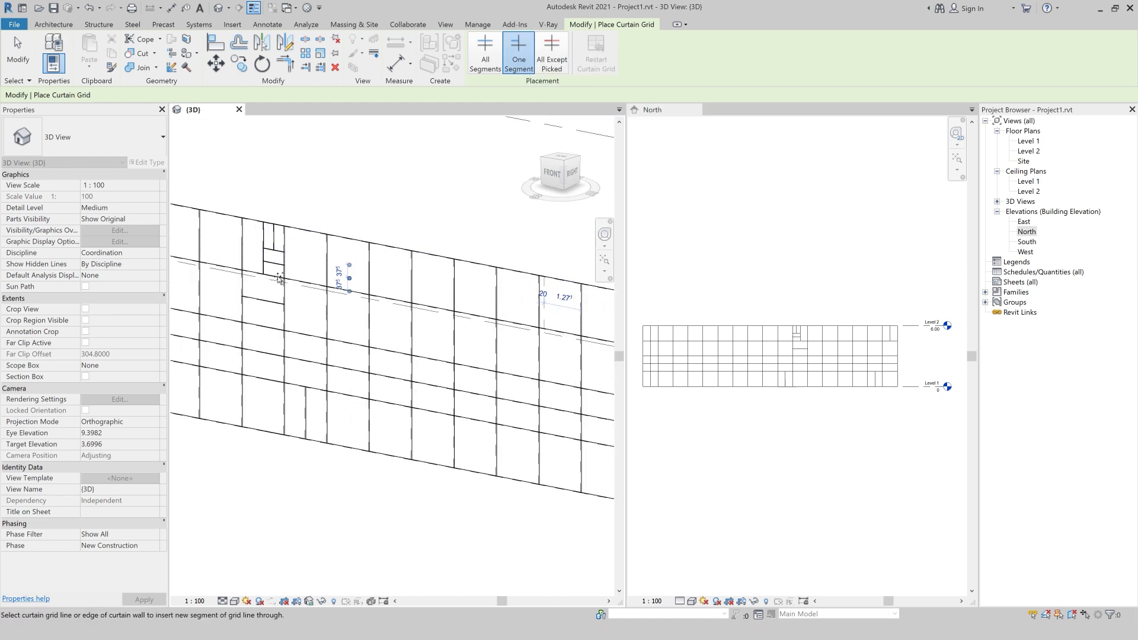
Step: With All Except Picked placement, add vertical grid lines midway across two bays, excluding segments in the middle rows of each line
{"action": "scroll", "coordinate": [413, 157], "scroll_direction": "down", "scroll_amount": 3}
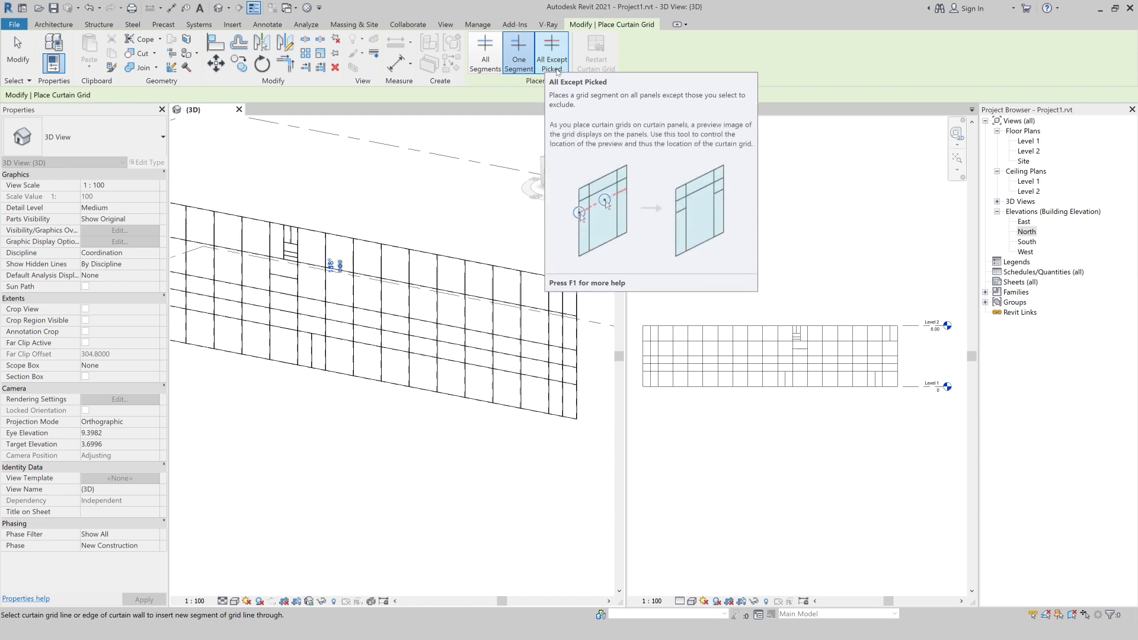
{"action": "left_click", "coordinate": [556, 67]}
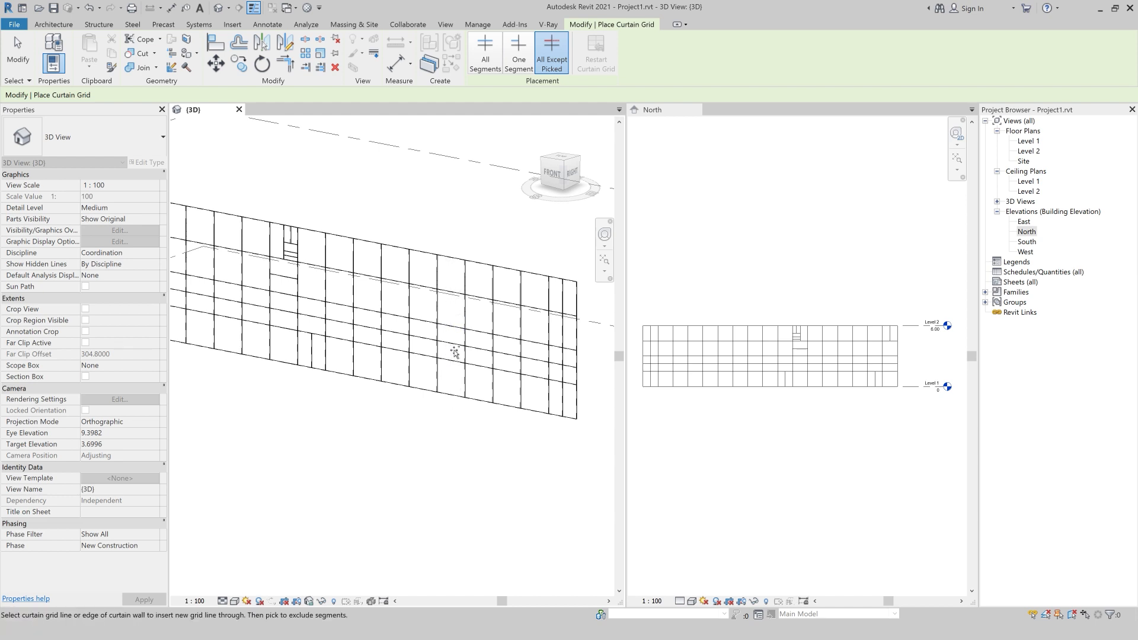
{"action": "left_click", "coordinate": [454, 367]}
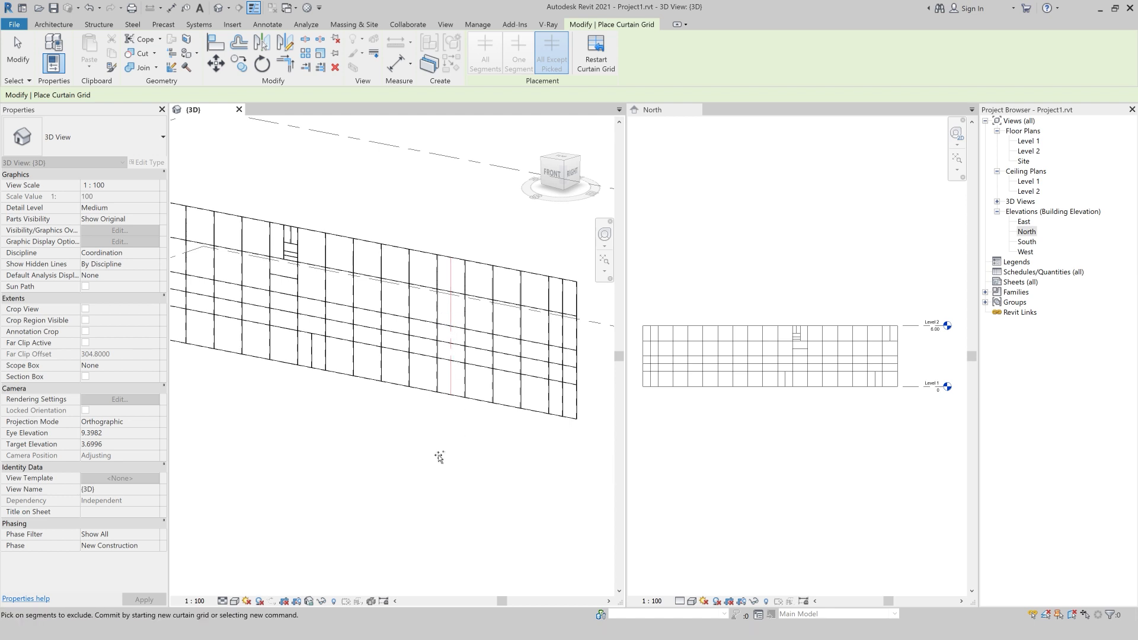
{"action": "key", "text": "Escape"}
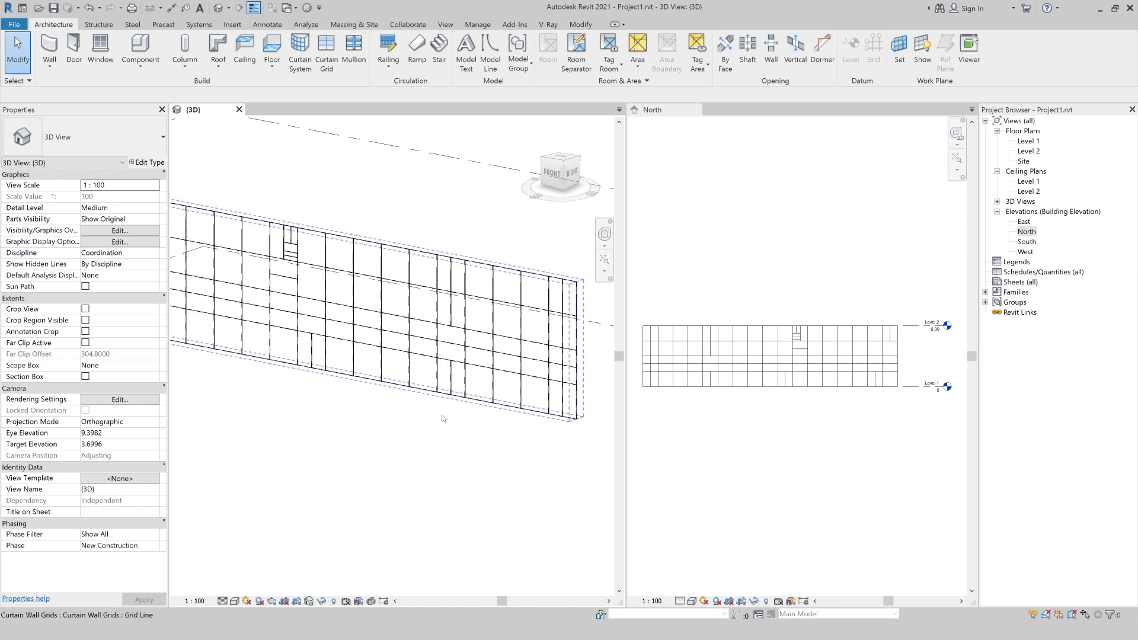
{"action": "left_click", "coordinate": [327, 56]}
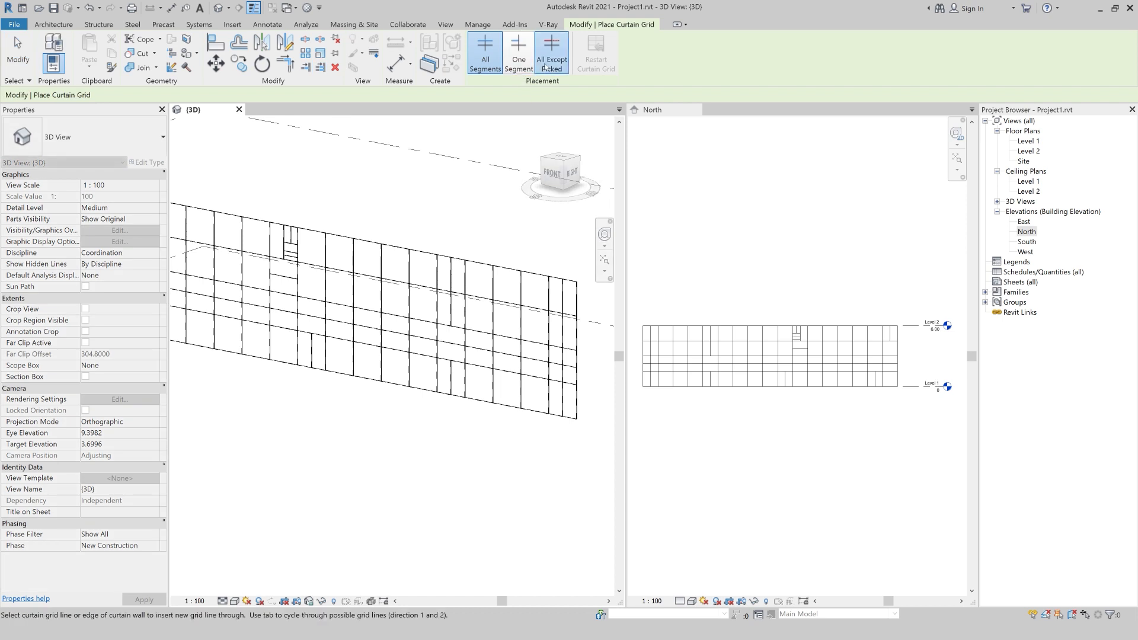
{"action": "left_click", "coordinate": [551, 54]}
{"action": "scroll", "coordinate": [506, 230], "scroll_direction": "down", "scroll_amount": 1}
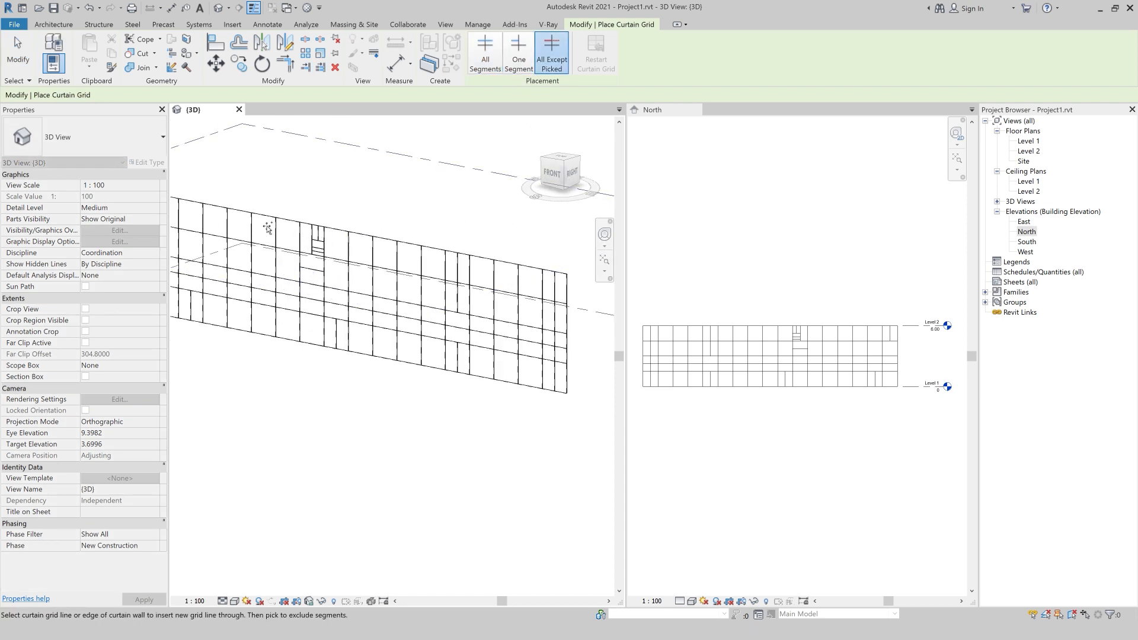
{"action": "left_click", "coordinate": [265, 268]}
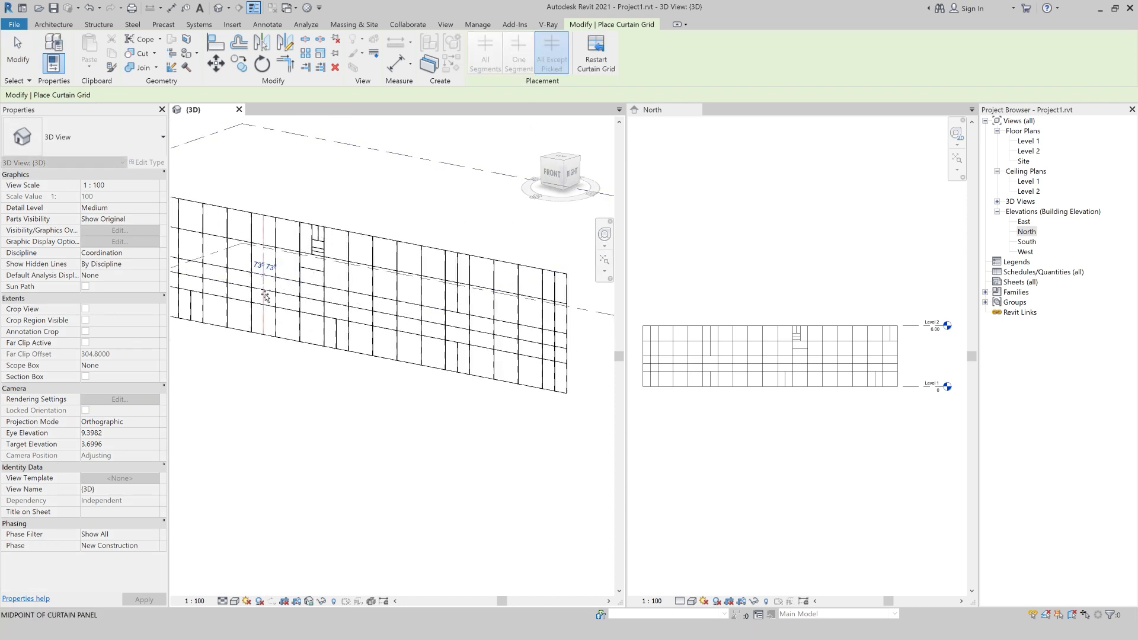
{"action": "key", "text": "Escape"}
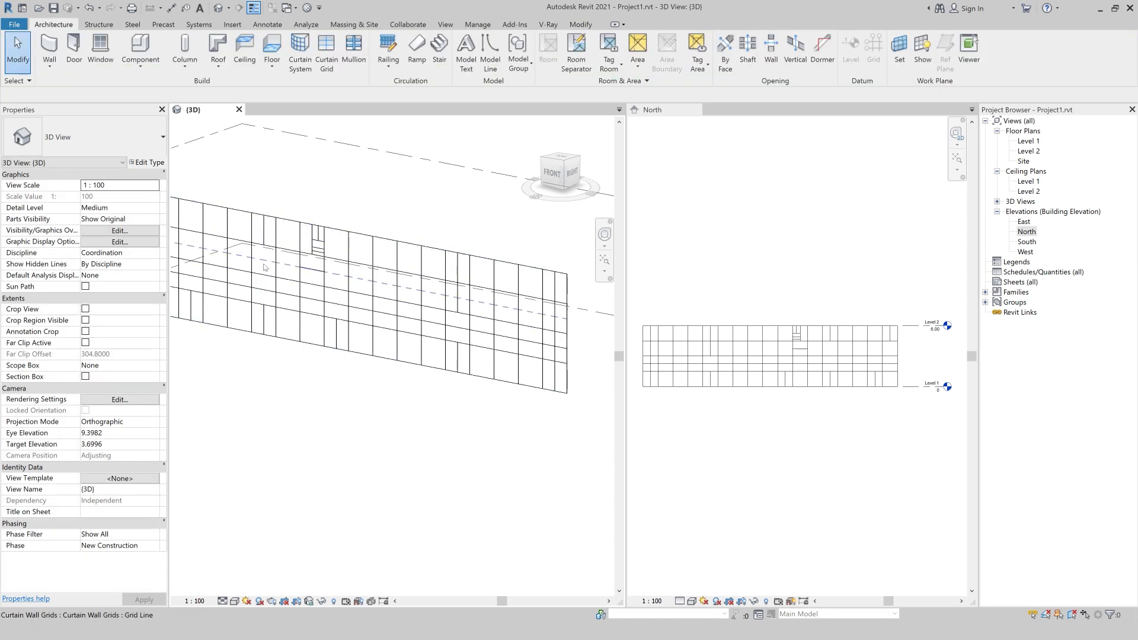
Step: Undo the manually added grid lines and segments until the curtain wall has only its regular four-row grid
{"action": "middle_click_drag", "start_coordinate": [338, 378], "coordinate": [334, 436], "text": "shift"}
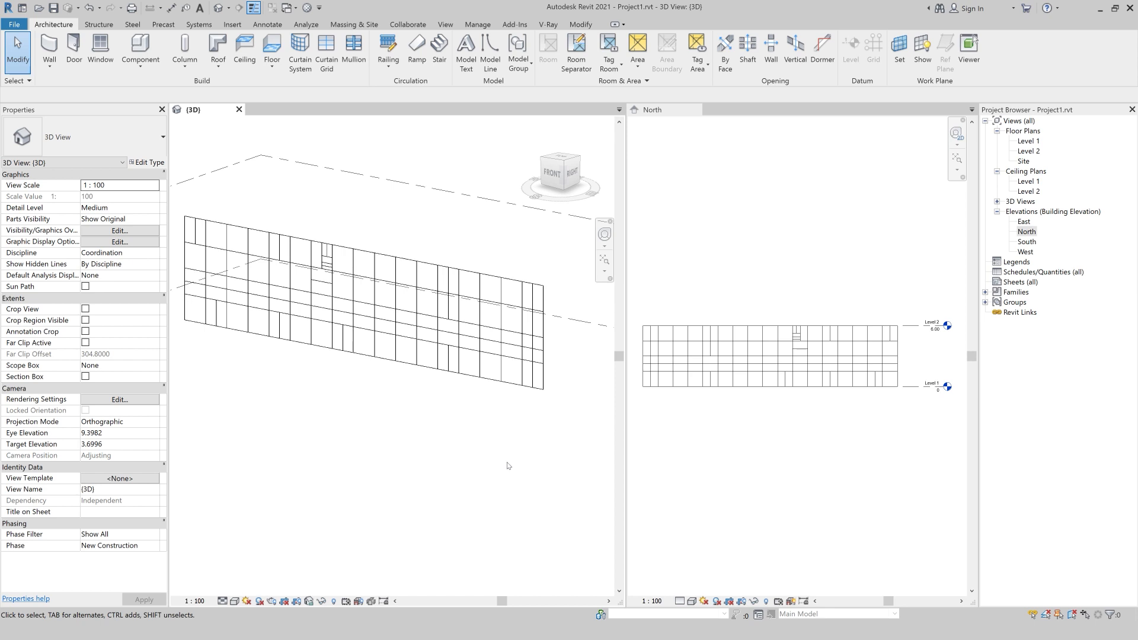
{"action": "scroll", "coordinate": [508, 465], "scroll_direction": "up", "scroll_amount": 3}
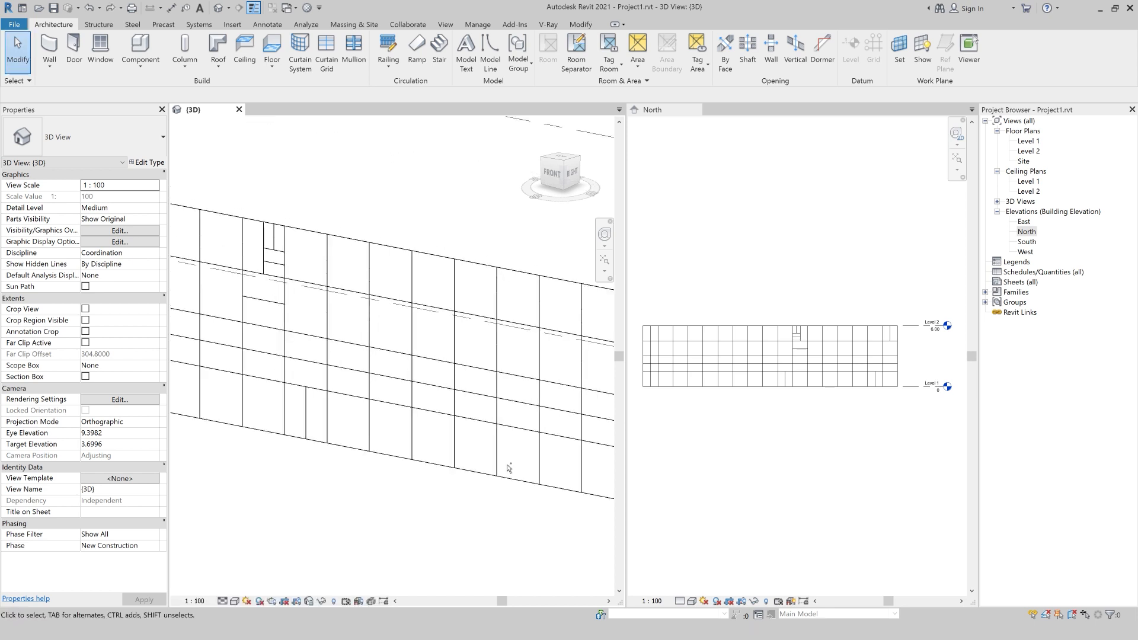
{"action": "scroll", "coordinate": [508, 468], "scroll_direction": "down", "scroll_amount": 3}
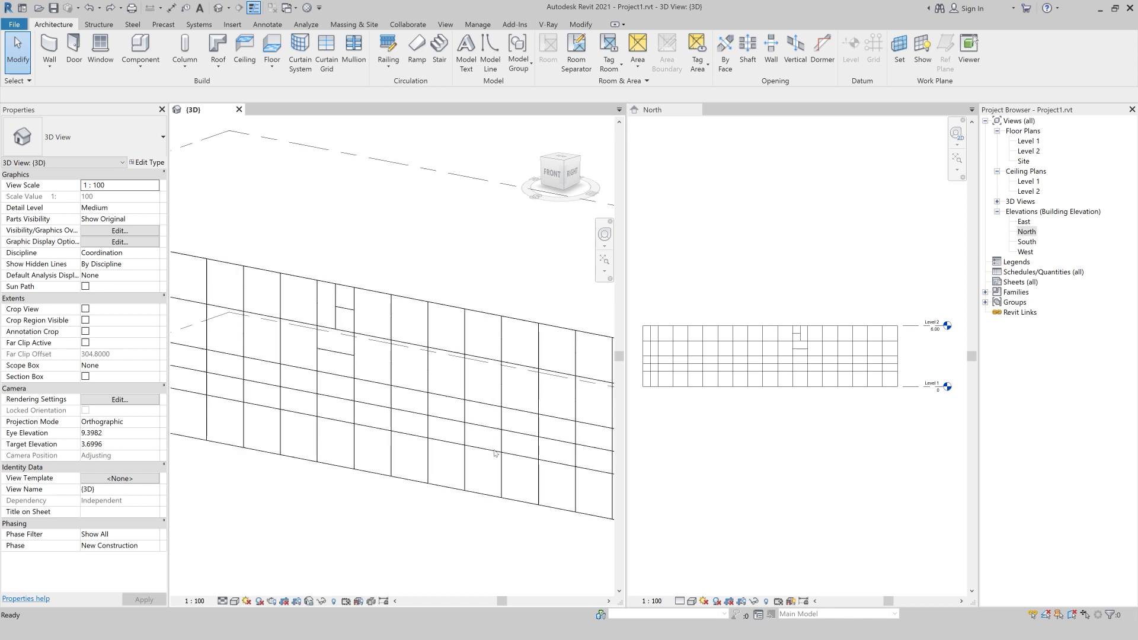
{"action": "scroll", "coordinate": [326, 295], "scroll_direction": "down", "scroll_amount": 1}
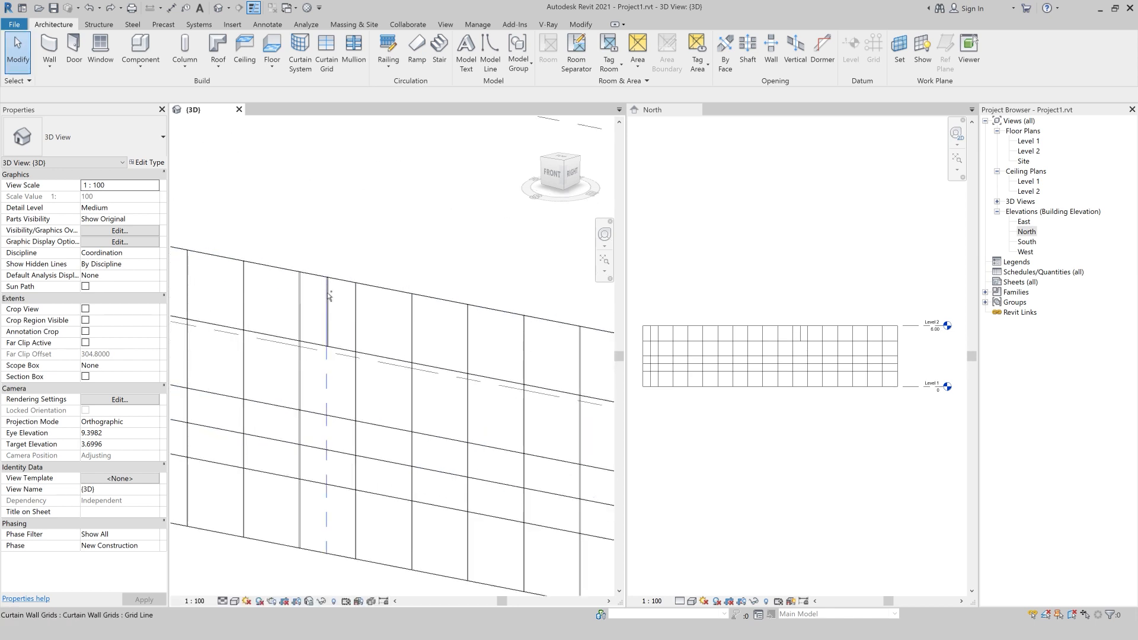
{"action": "scroll", "coordinate": [373, 364], "scroll_direction": "down", "scroll_amount": 5}
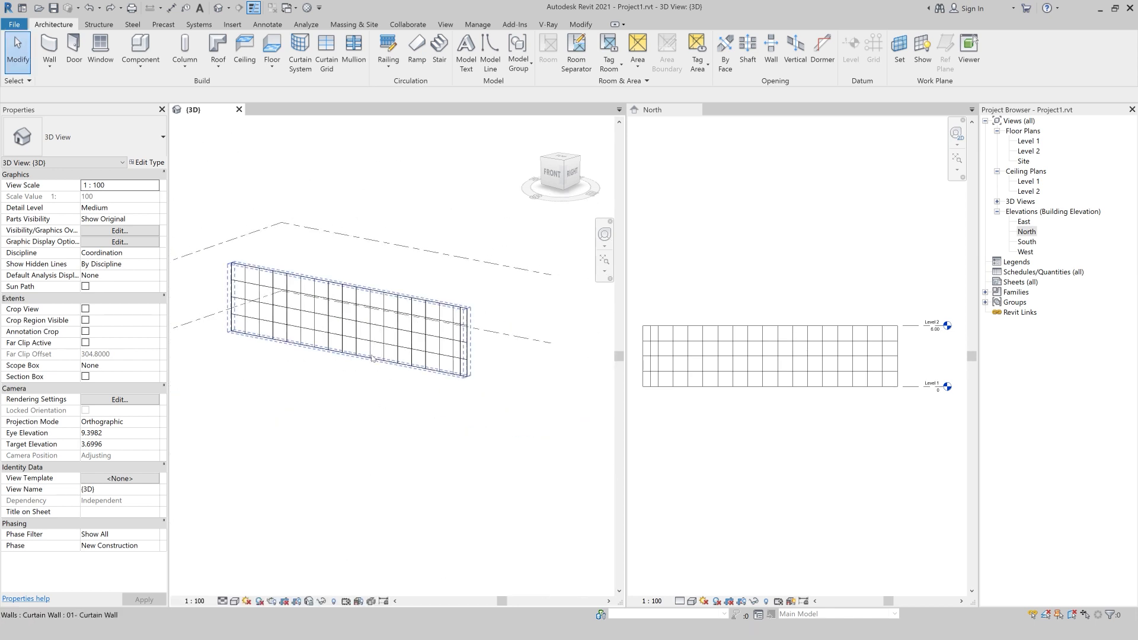
{"action": "scroll", "coordinate": [310, 260], "scroll_direction": "up", "scroll_amount": 2}
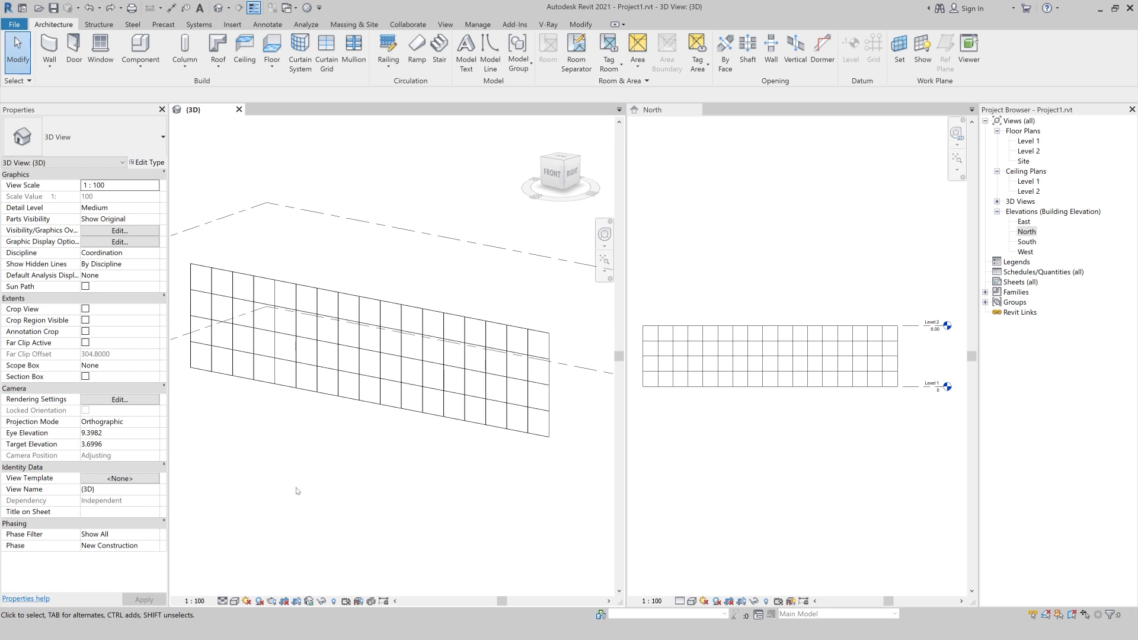
Step: Place Rectangular Mullion 50 x 150mm along the uppermost interior horizontal grid line and the last interior vertical line near the wall's right end
{"action": "left_click", "coordinate": [352, 67]}
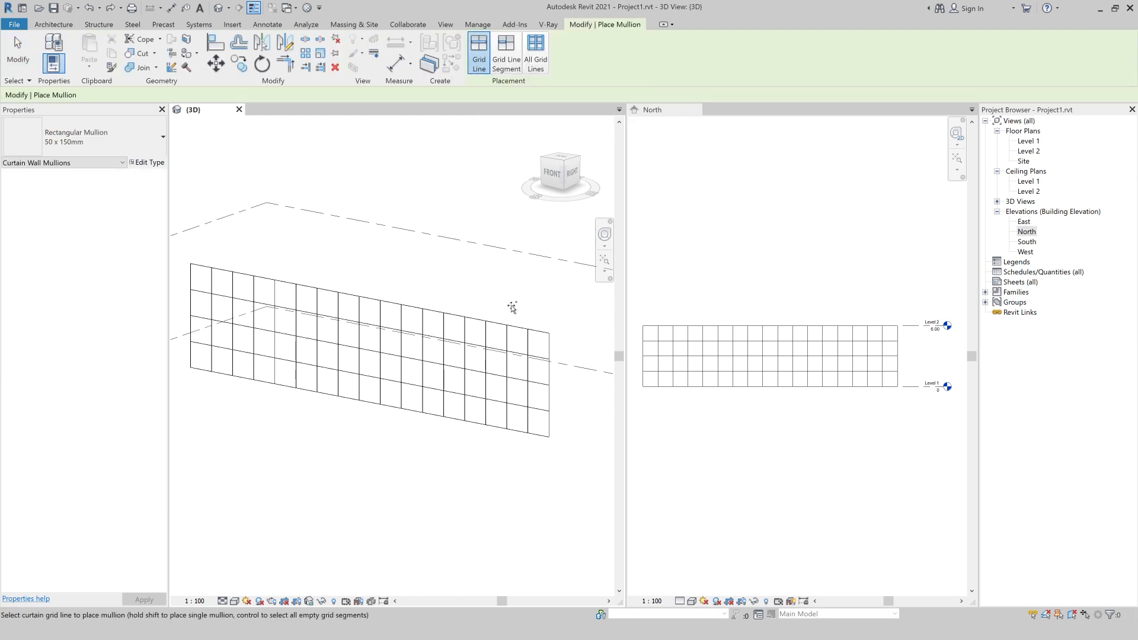
{"action": "left_click", "coordinate": [545, 359]}
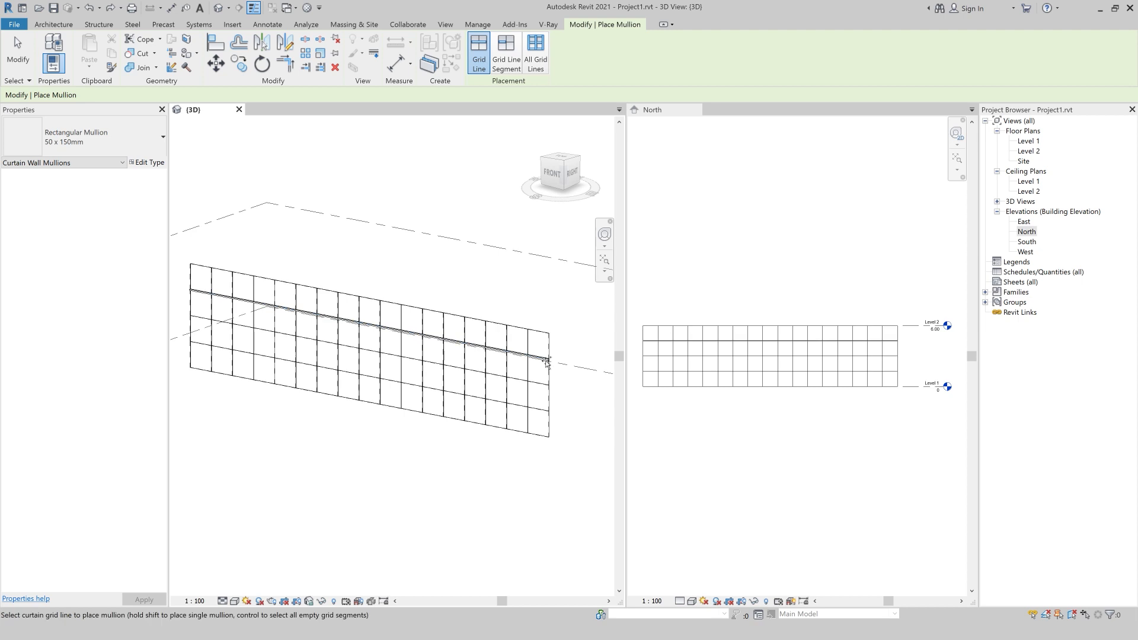
{"action": "left_click", "coordinate": [531, 347]}
{"action": "scroll", "coordinate": [418, 204], "scroll_direction": "down", "scroll_amount": 1}
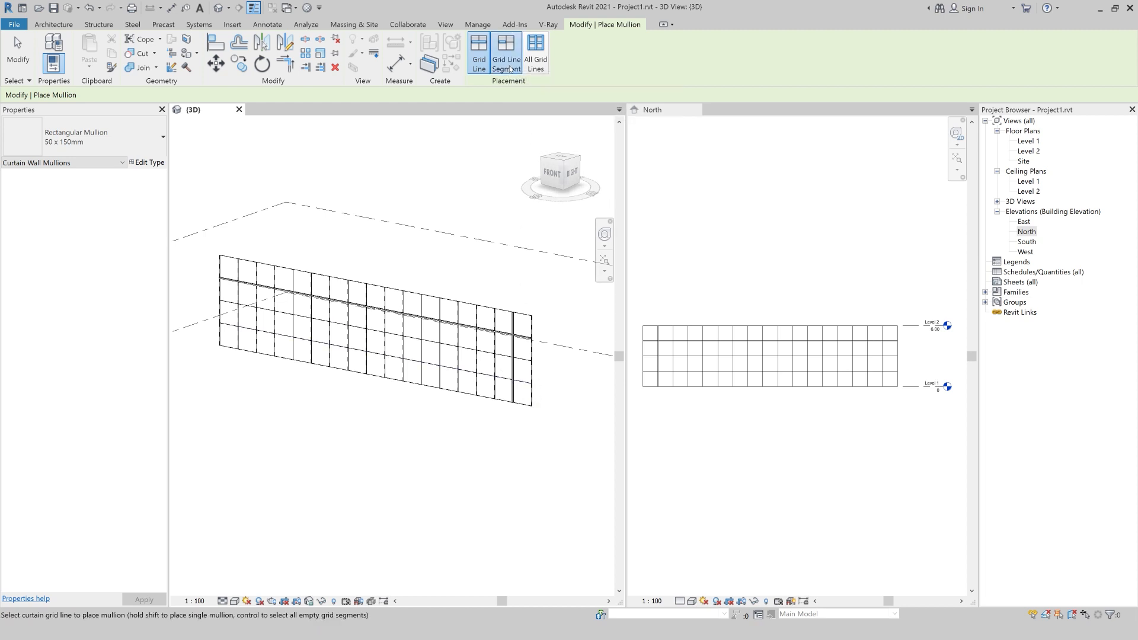
Step: With Grid Line Segment placement, add mullions along the bottom edge and on individual vertical and horizontal segments in the lower rows
{"action": "left_click", "coordinate": [510, 68]}
{"action": "scroll", "coordinate": [423, 300], "scroll_direction": "up", "scroll_amount": 2}
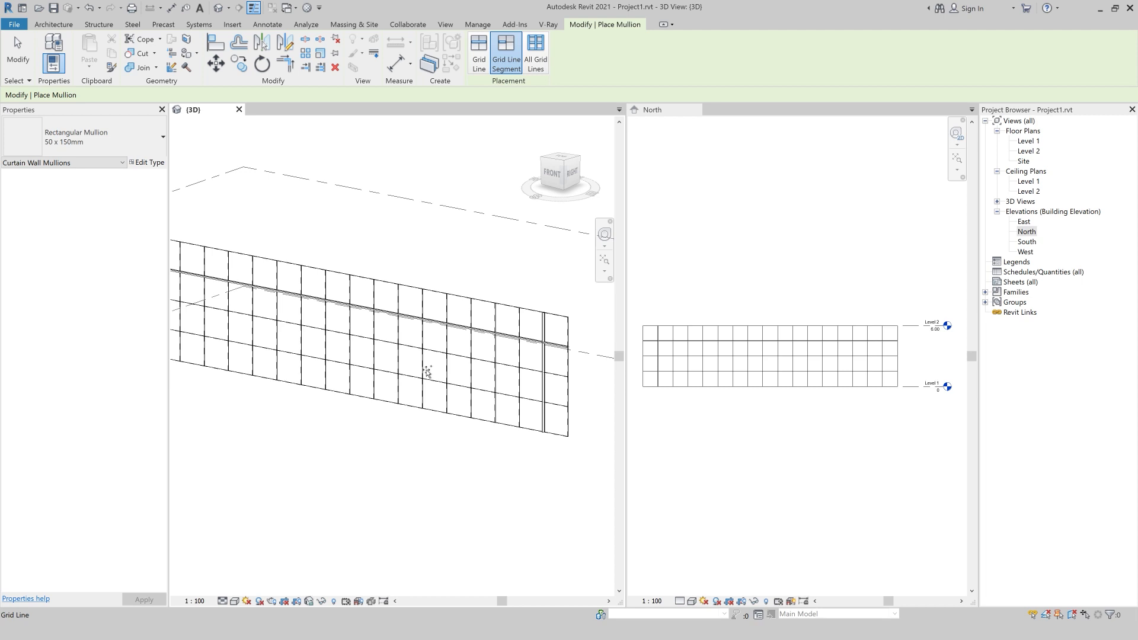
{"action": "left_click", "coordinate": [423, 364]}
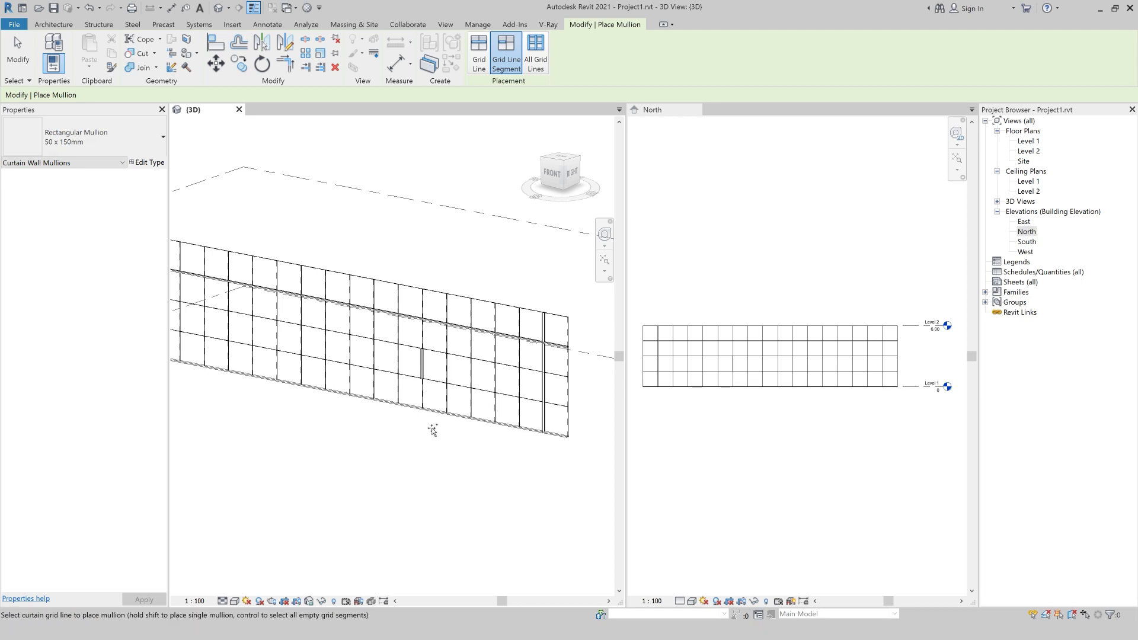
{"action": "scroll", "coordinate": [427, 420], "scroll_direction": "down", "scroll_amount": 2}
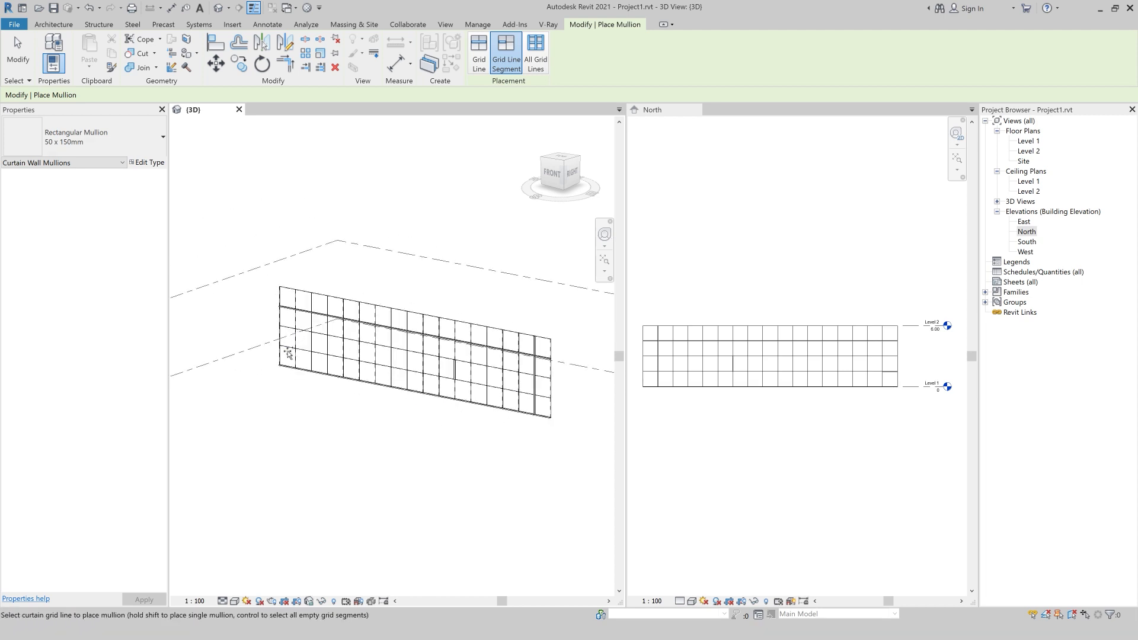
{"action": "scroll", "coordinate": [311, 362], "scroll_direction": "up", "scroll_amount": 2}
{"action": "left_click", "coordinate": [312, 362]}
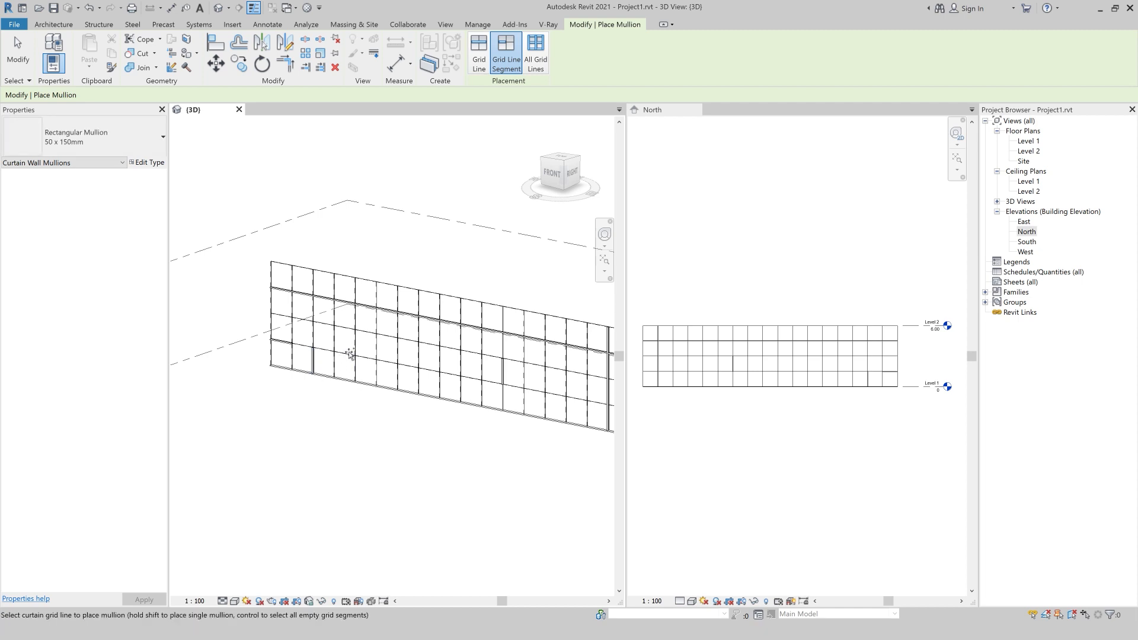
{"action": "scroll", "coordinate": [248, 223], "scroll_direction": "down", "scroll_amount": 1}
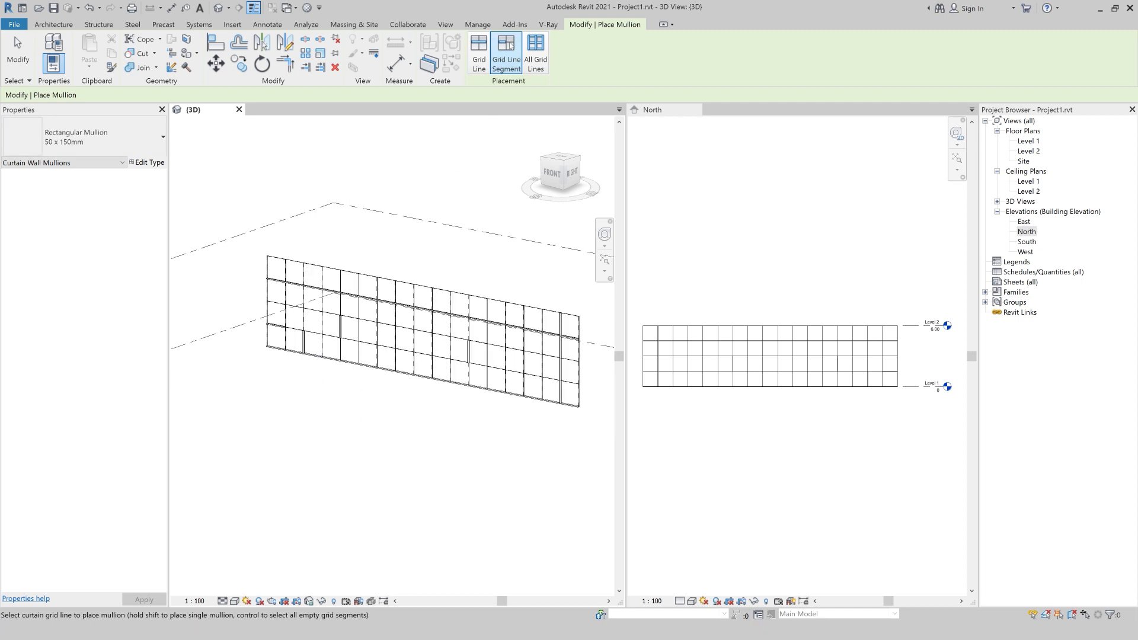
Step: Fill the curtain wall's remaining empty grid lines with 50 x 150mm rectangular mullions using All Grid Lines placement
{"action": "left_click", "coordinate": [529, 69]}
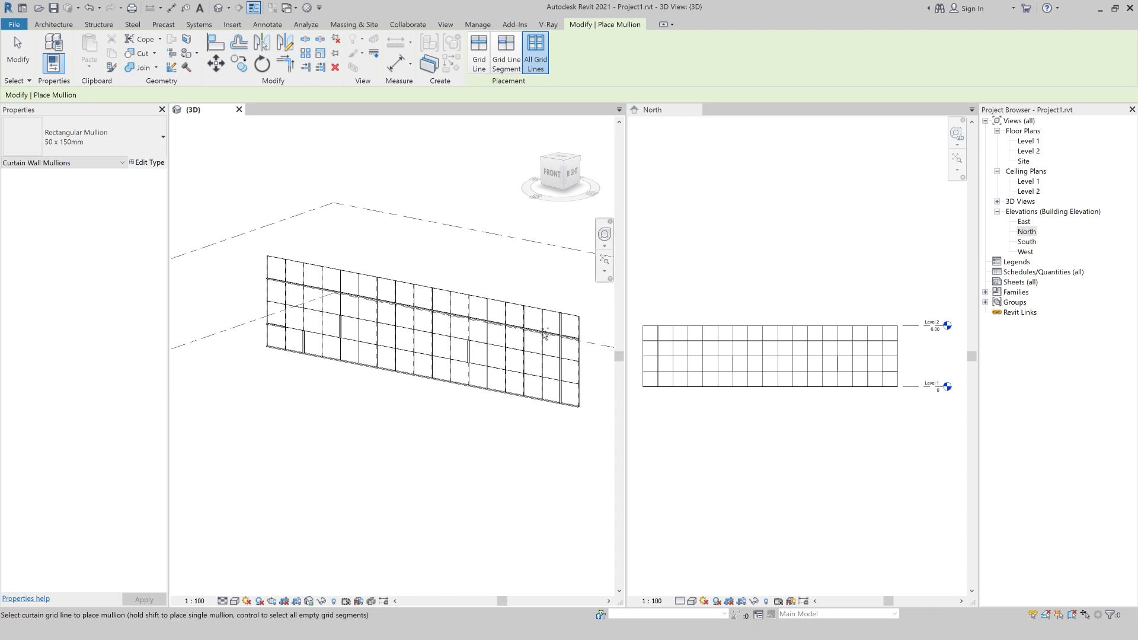
{"action": "left_click", "coordinate": [543, 364]}
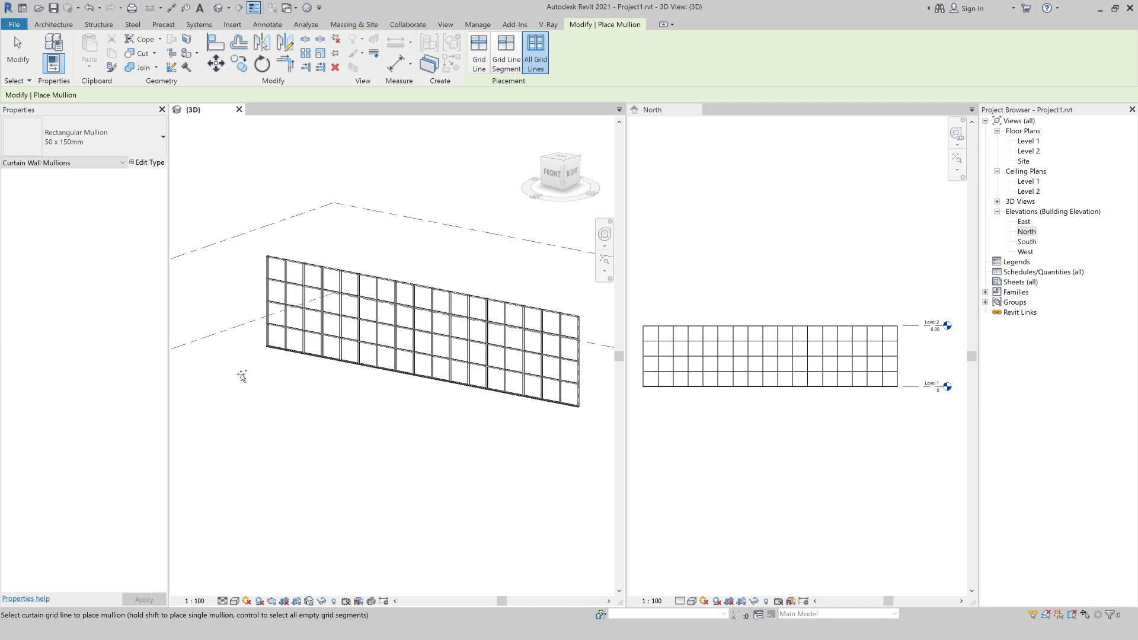
{"action": "key", "text": "Escape"}
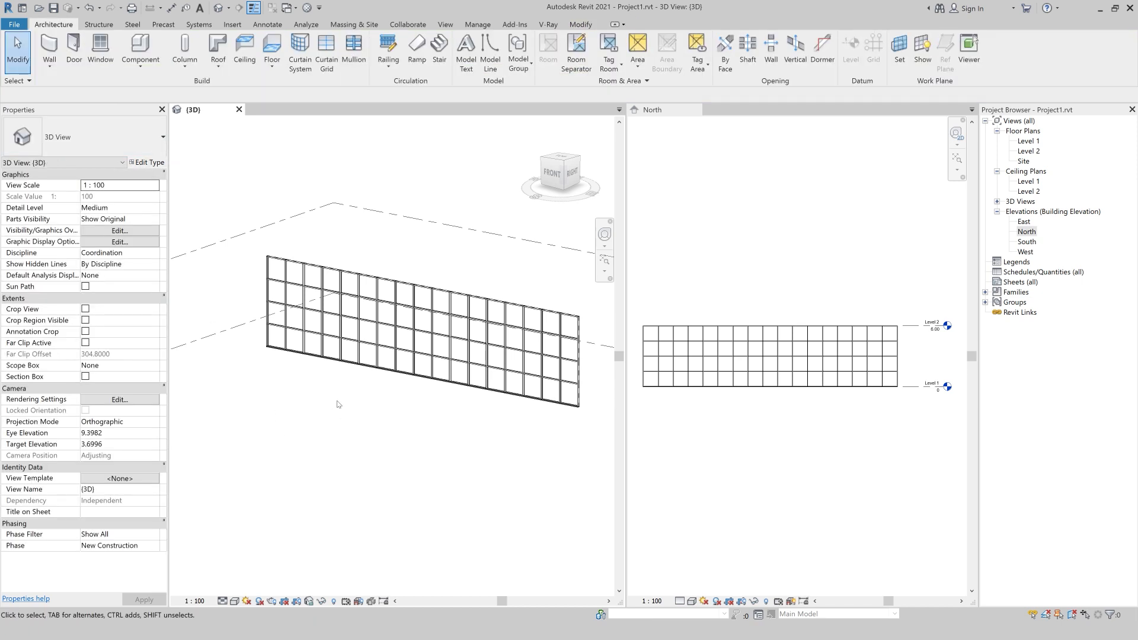
Step: Select the whole curtain wall with its components and filter the selection to Curtain Wall Mullions only
{"action": "left_click", "coordinate": [351, 369]}
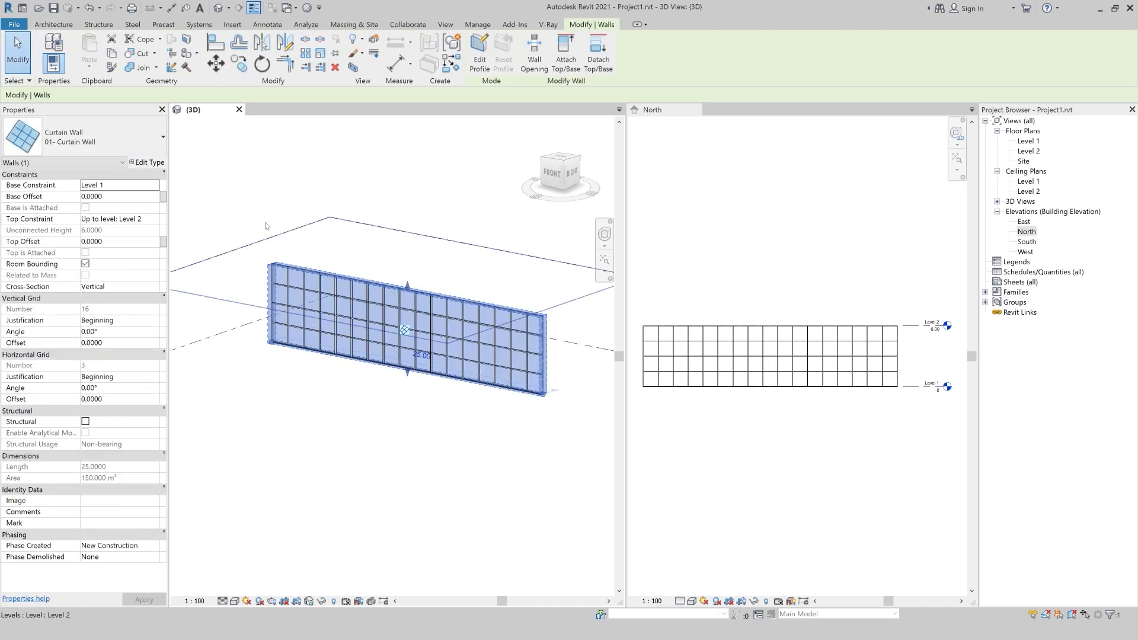
{"action": "left_click", "coordinate": [296, 245]}
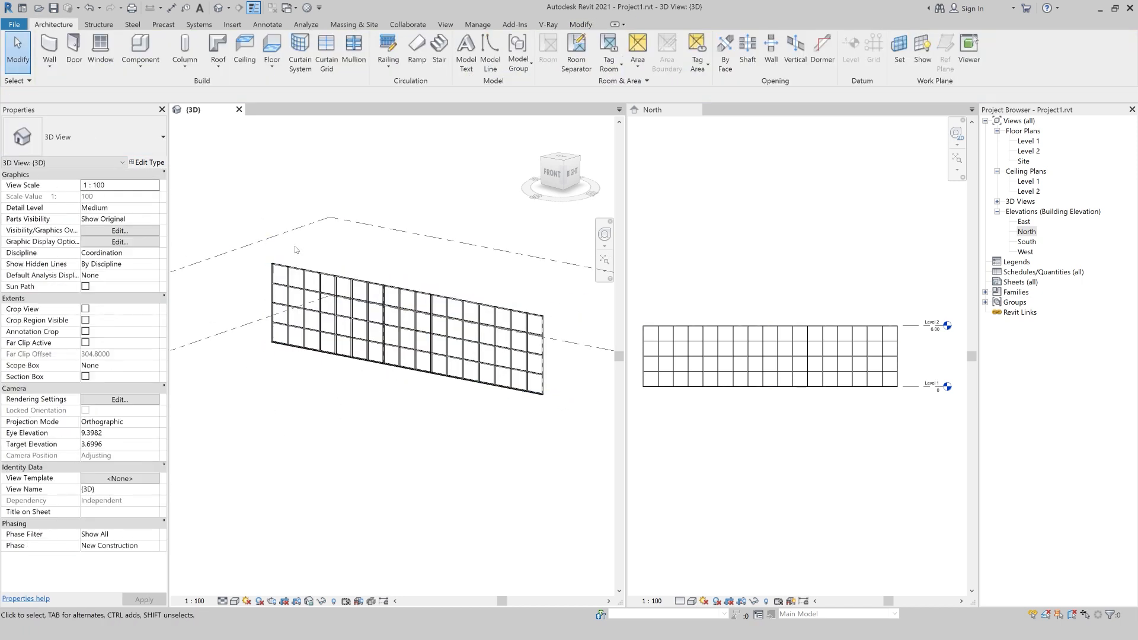
{"action": "left_click", "coordinate": [288, 285]}
{"action": "left_click", "coordinate": [265, 255]}
{"action": "left_click_drag", "start_coordinate": [264, 255], "coordinate": [547, 457]}
{"action": "left_click", "coordinate": [479, 54]}
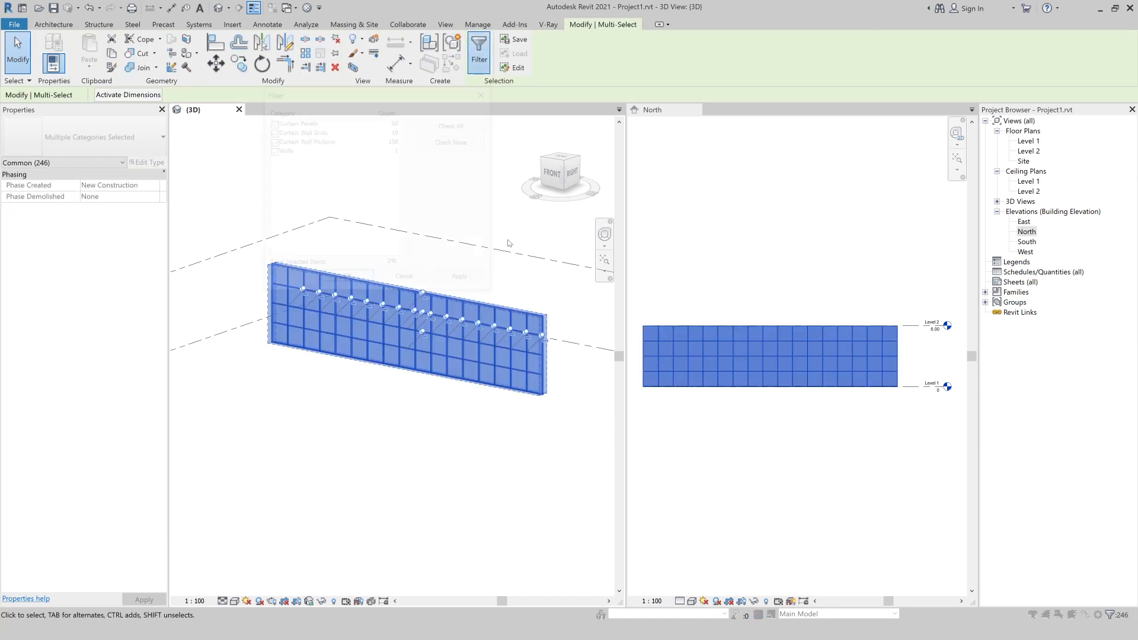
{"action": "left_click", "coordinate": [453, 140]}
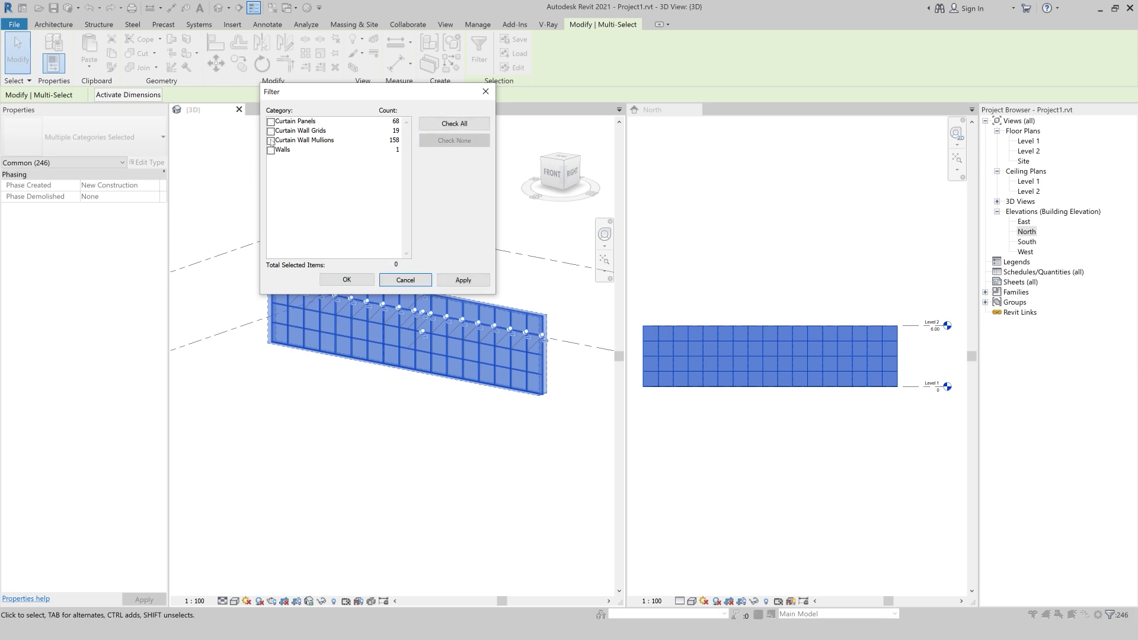
{"action": "left_click", "coordinate": [271, 140]}
{"action": "left_click", "coordinate": [346, 279]}
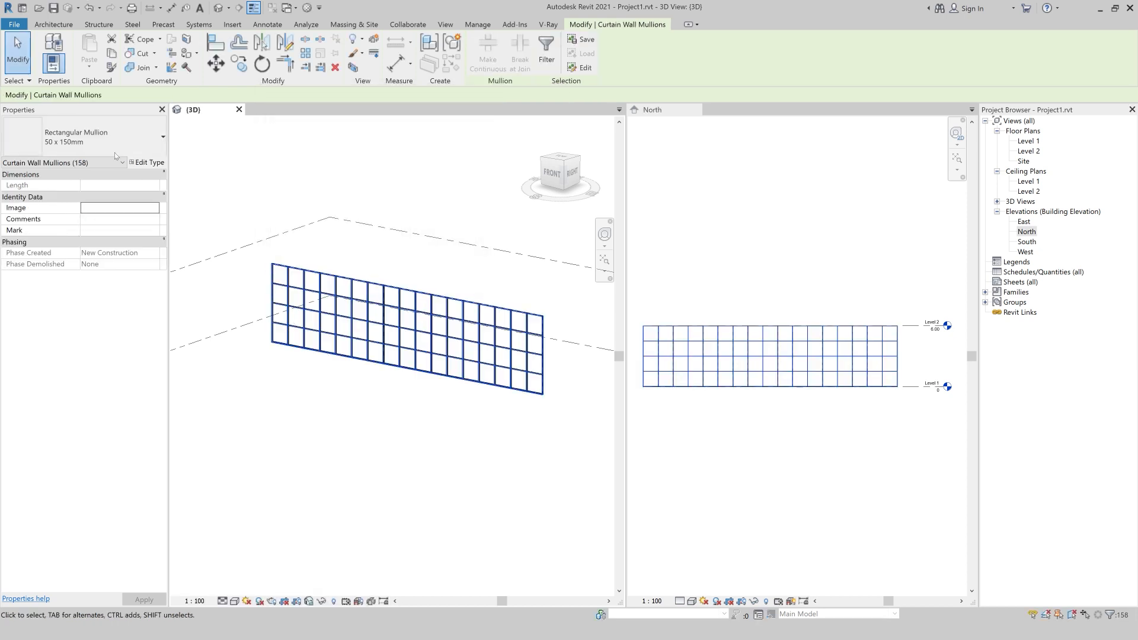
Step: Change the selected mullions to the Circular Mullion family with the 25mm Radius type
{"action": "left_click", "coordinate": [118, 137]}
{"action": "left_click", "coordinate": [81, 176]}
{"action": "left_click", "coordinate": [149, 161]}
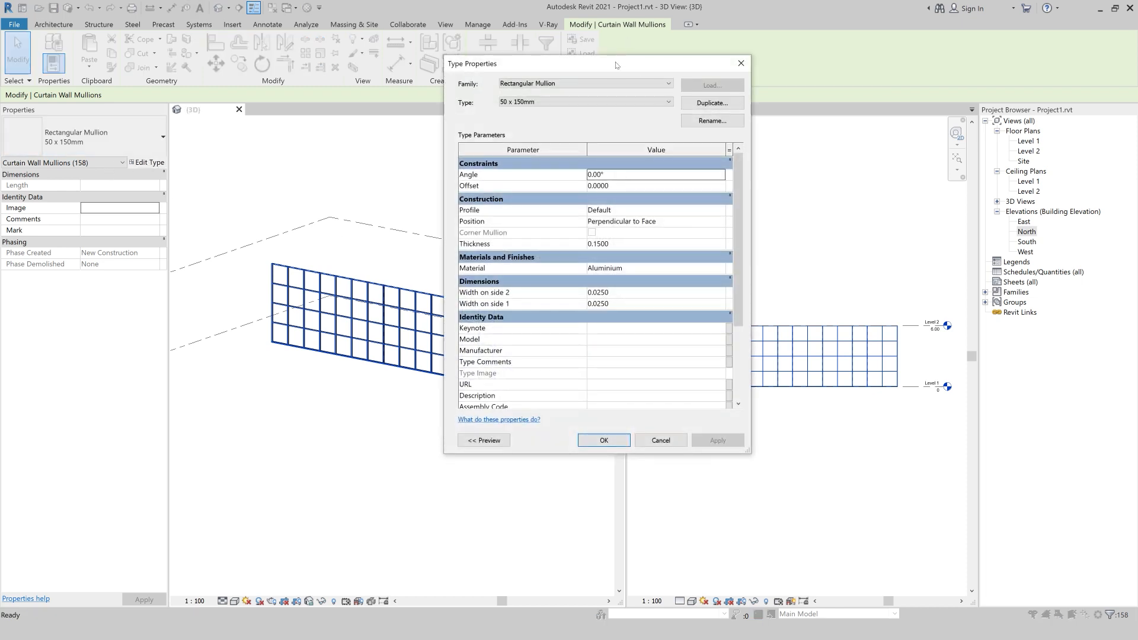
{"action": "left_click_drag", "start_coordinate": [616, 65], "coordinate": [476, 49]}
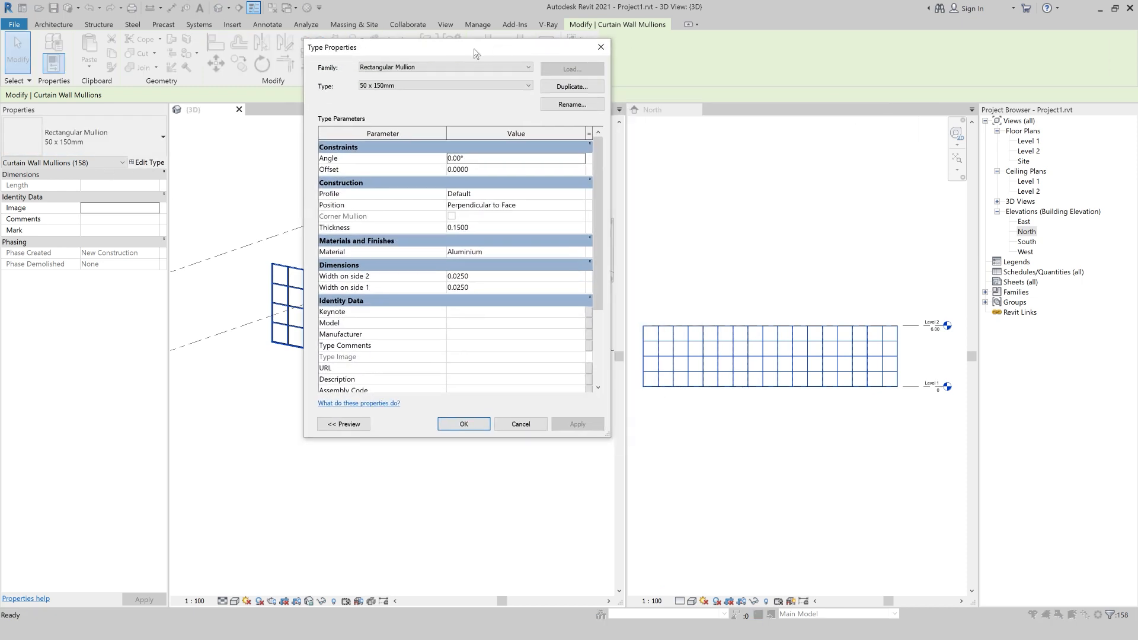
{"action": "left_click", "coordinate": [394, 70]}
{"action": "left_click", "coordinate": [396, 77]}
{"action": "left_click", "coordinate": [372, 87]}
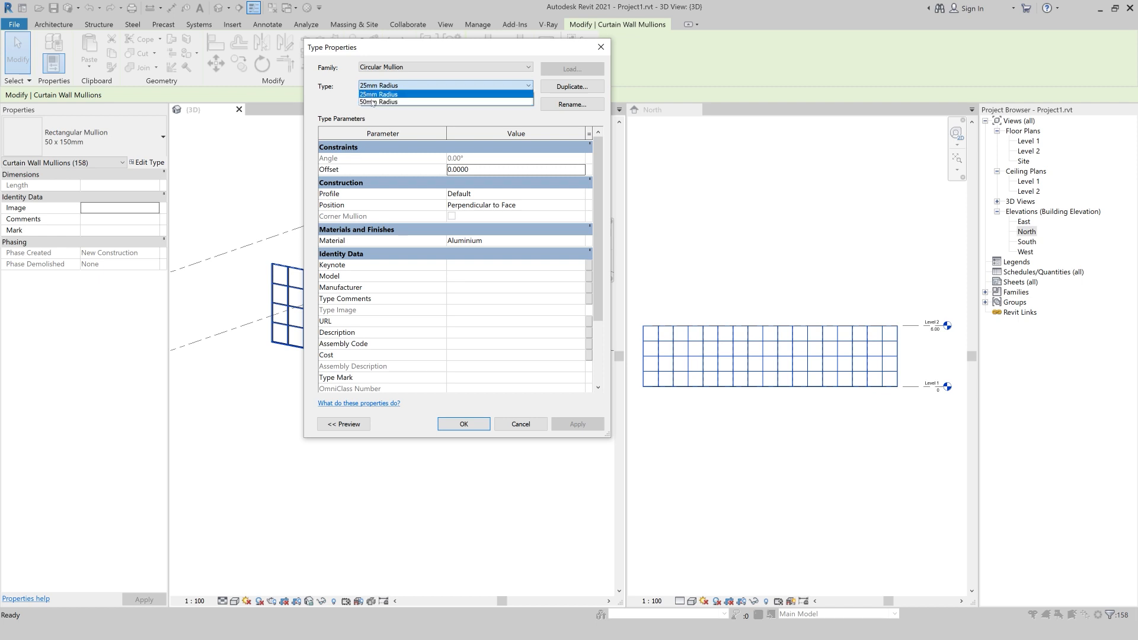
{"action": "left_click", "coordinate": [371, 94]}
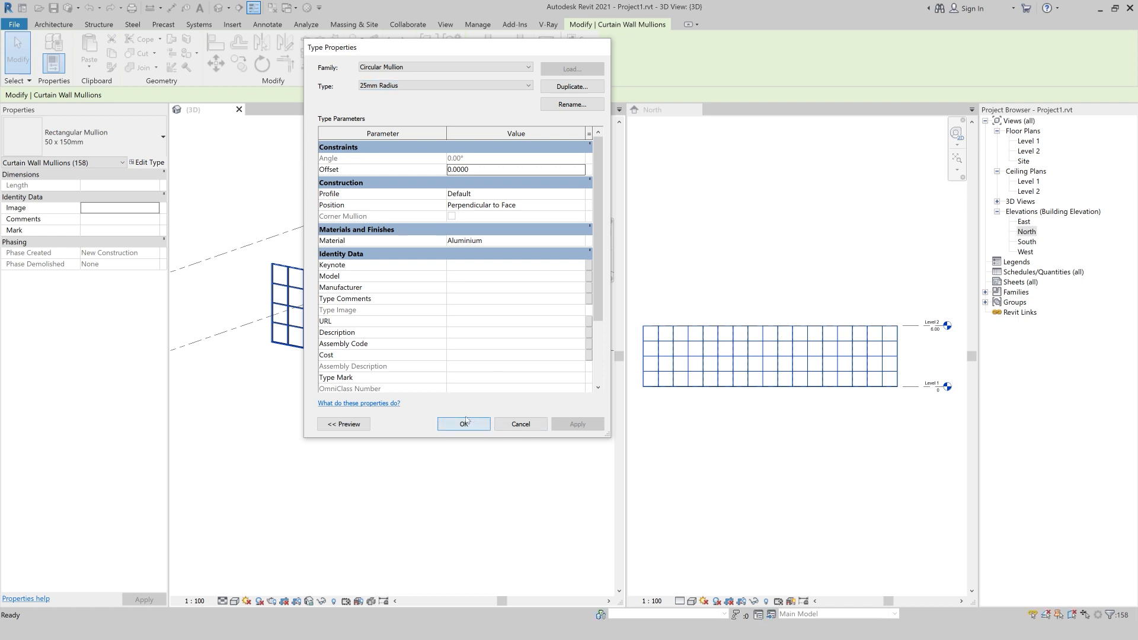
{"action": "left_click", "coordinate": [464, 424]}
{"action": "left_click", "coordinate": [464, 452]}
{"action": "scroll", "coordinate": [548, 340], "scroll_direction": "up", "scroll_amount": 2}
{"action": "scroll", "coordinate": [548, 340], "scroll_direction": "up", "scroll_amount": 2}
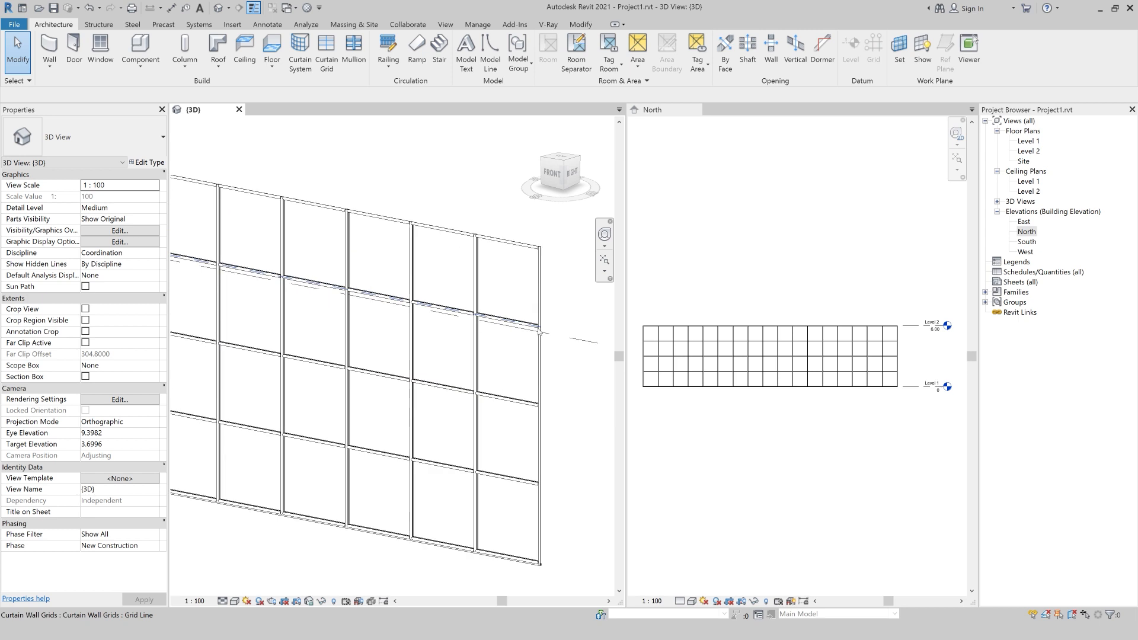
Step: Examine the vertical and horizontal mullion parameters in the curtain wall's type properties, leaving them as they are
{"action": "scroll", "coordinate": [551, 326], "scroll_direction": "down", "scroll_amount": 2}
{"action": "scroll", "coordinate": [553, 320], "scroll_direction": "down", "scroll_amount": 1}
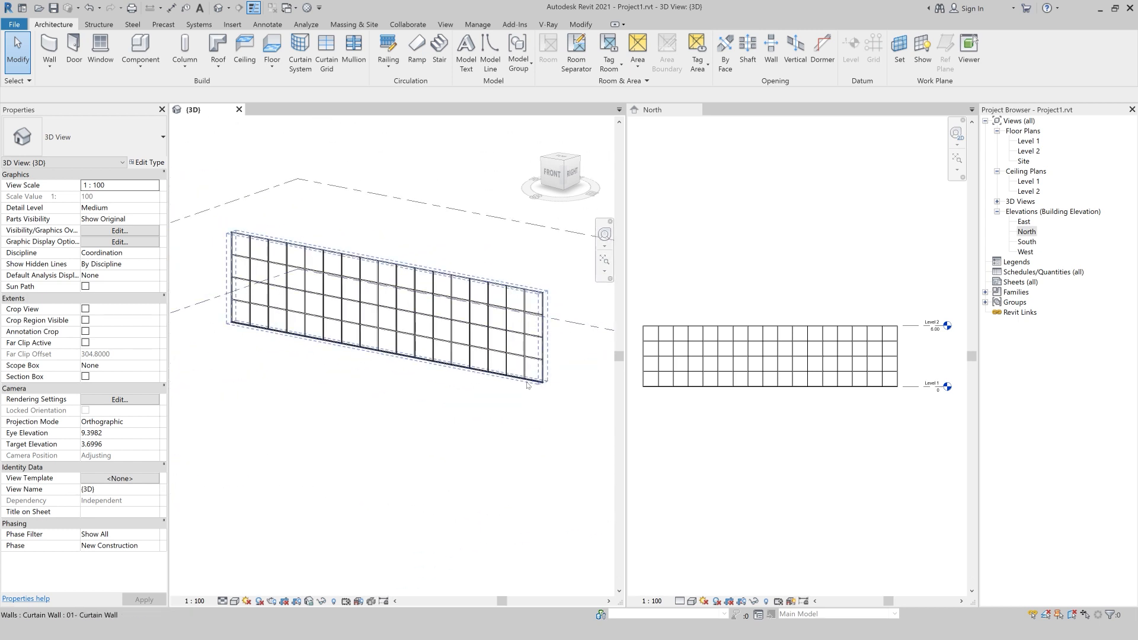
{"action": "left_click", "coordinate": [526, 384]}
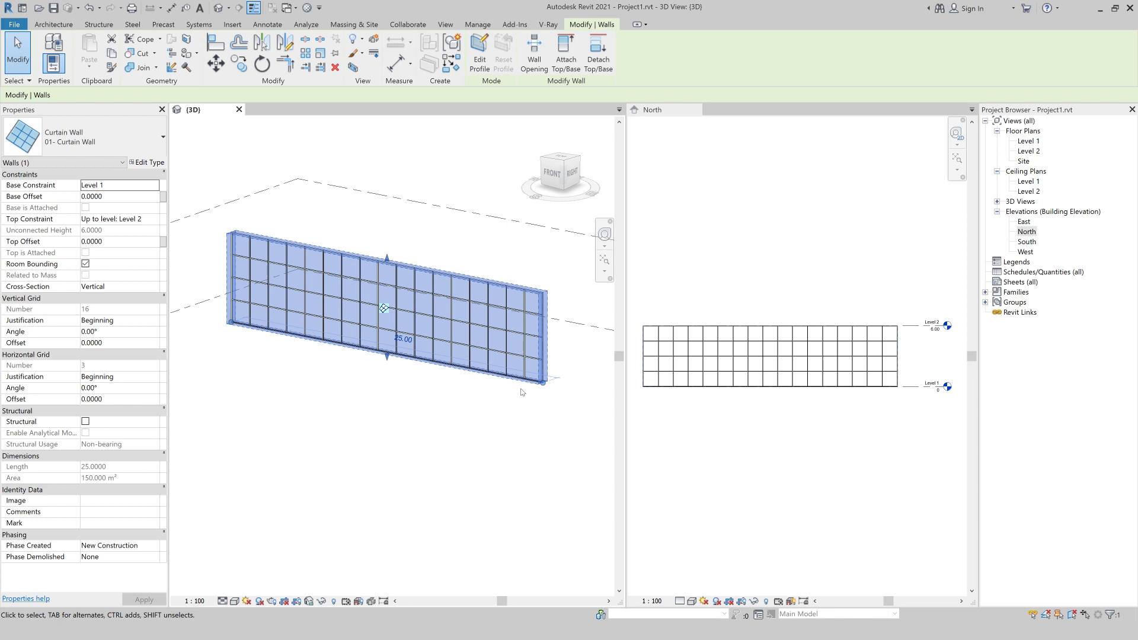
{"action": "left_click", "coordinate": [147, 162]}
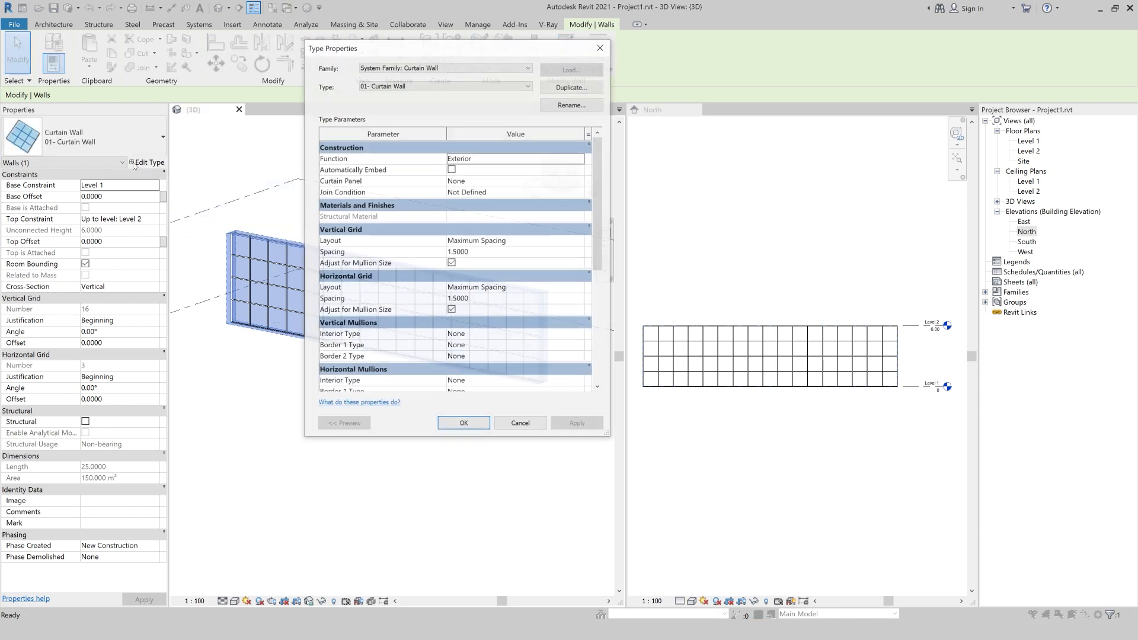
{"action": "scroll", "coordinate": [481, 323], "scroll_direction": "down", "scroll_amount": 2}
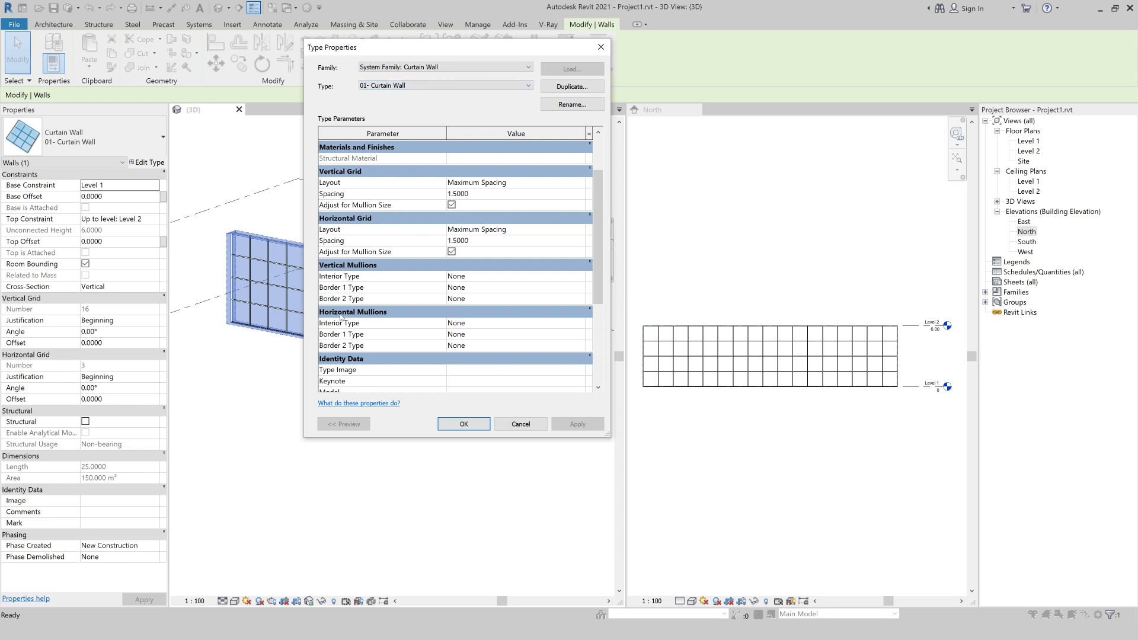
{"action": "left_click", "coordinate": [505, 425]}
{"action": "left_click", "coordinate": [517, 437]}
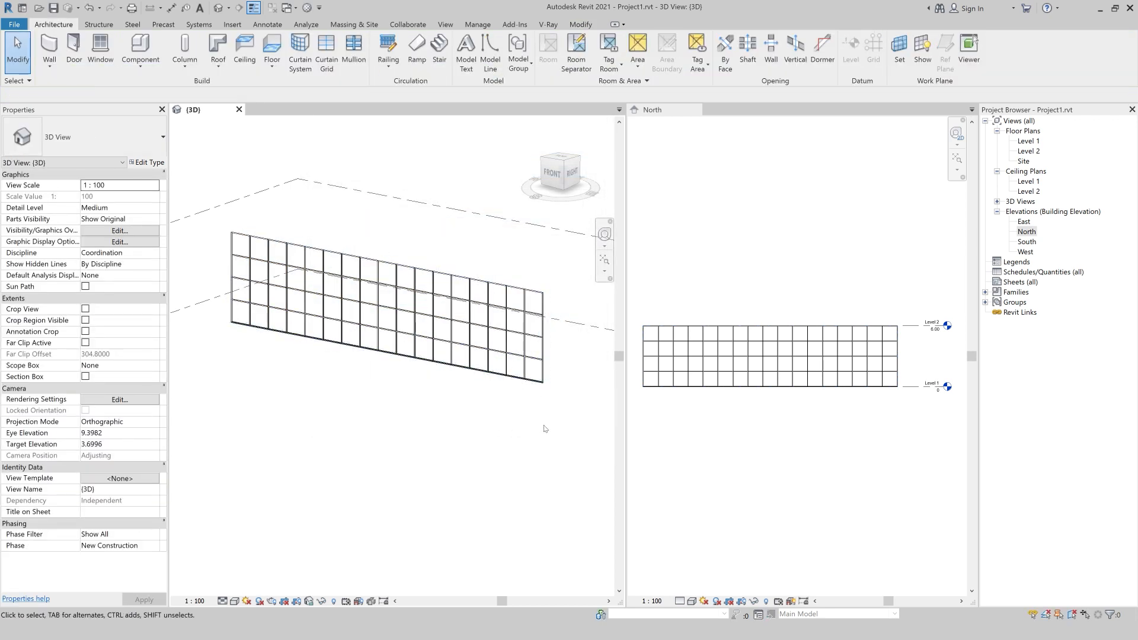
Step: Select the whole curtain wall, filter the selection to Curtain Wall Mullions only, and delete those mullions
{"action": "left_click_drag", "start_coordinate": [557, 423], "coordinate": [220, 226]}
{"action": "left_click", "coordinate": [479, 54]}
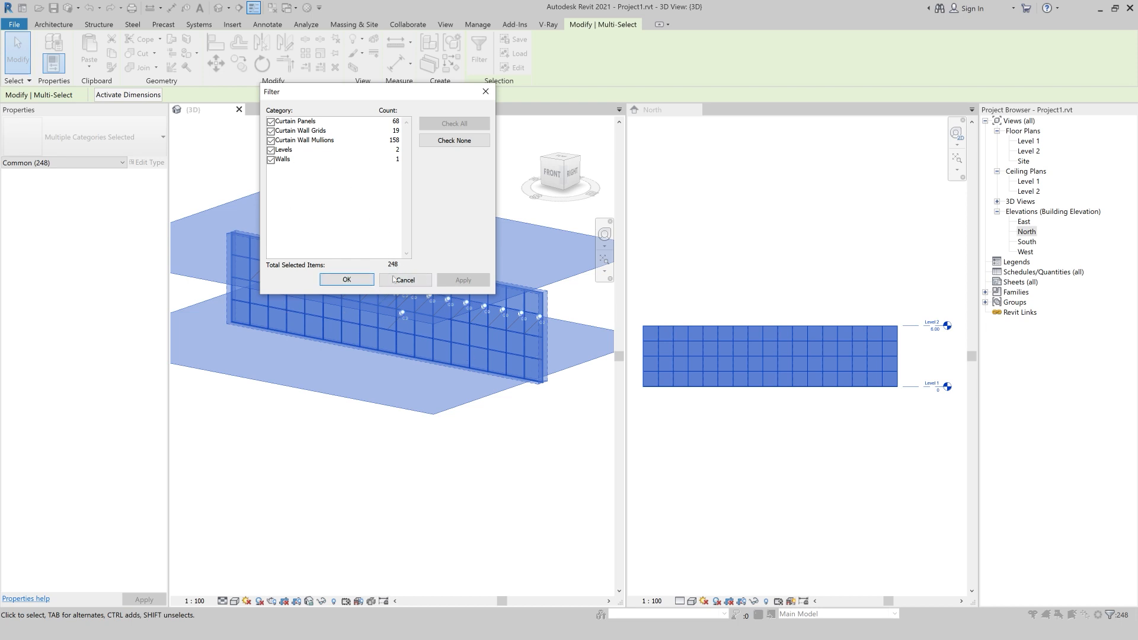
{"action": "left_click", "coordinate": [427, 141]}
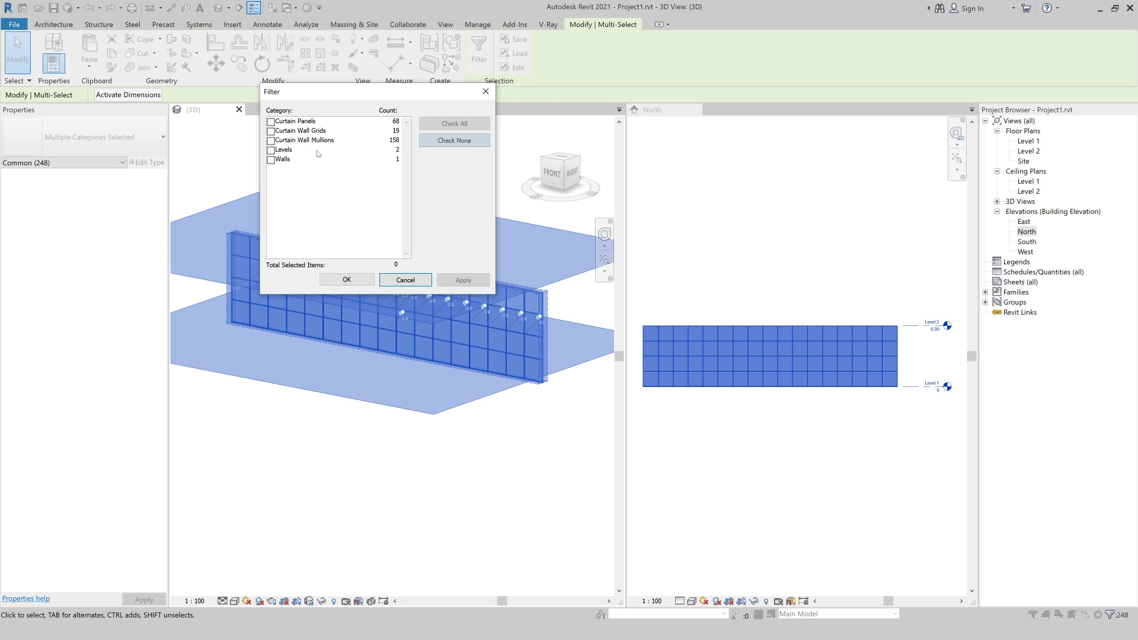
{"action": "left_click", "coordinate": [271, 141]}
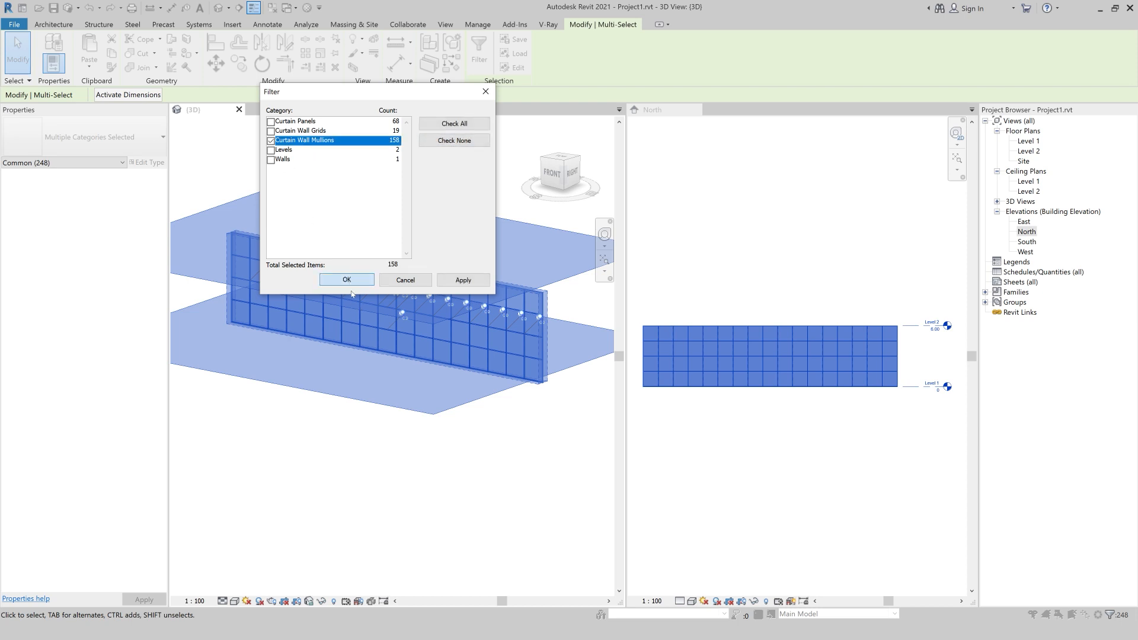
{"action": "left_click", "coordinate": [347, 279]}
{"action": "left_click", "coordinate": [301, 423]}
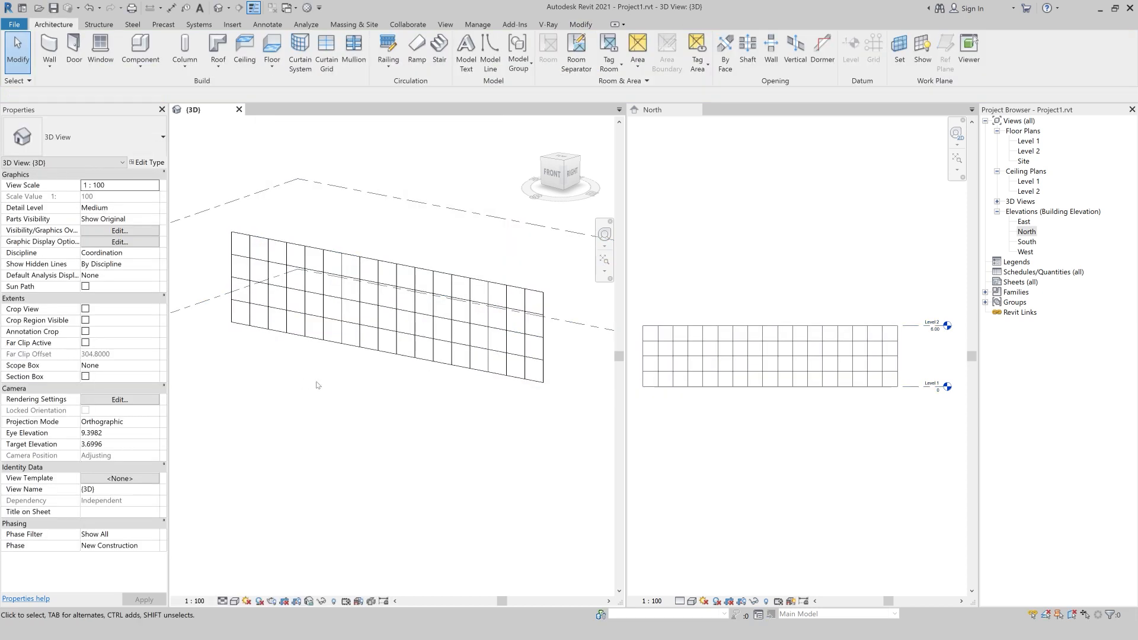
Step: In the curtain wall's type properties, set the vertical mullions' Interior Type to Circular Mullion : 25mm Radius
{"action": "left_click", "coordinate": [544, 379]}
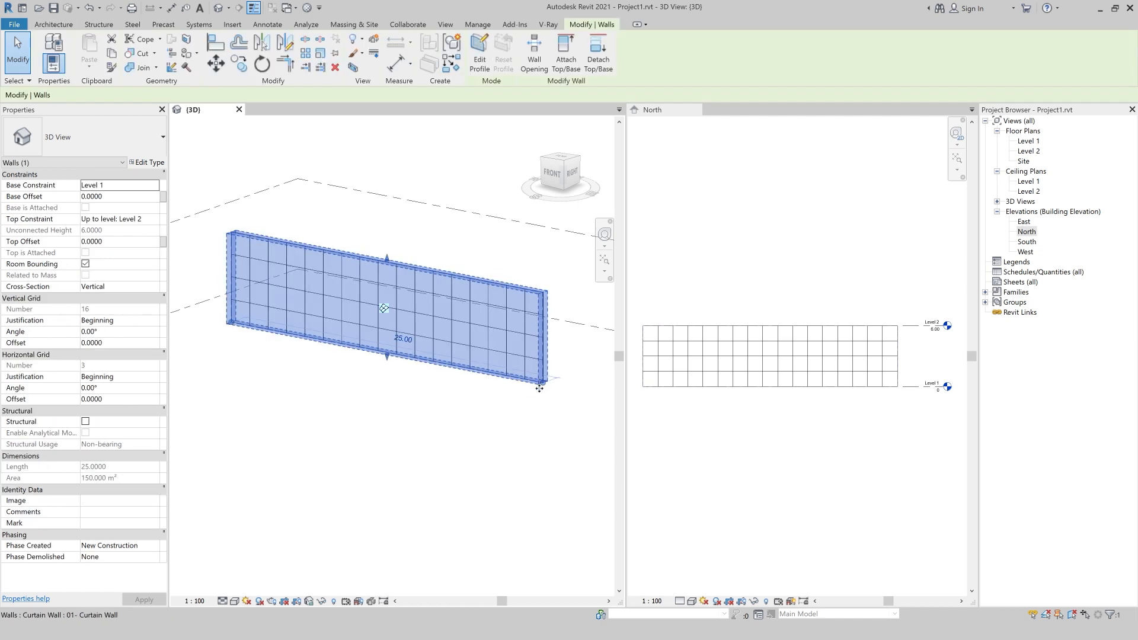
{"action": "left_click", "coordinate": [150, 163]}
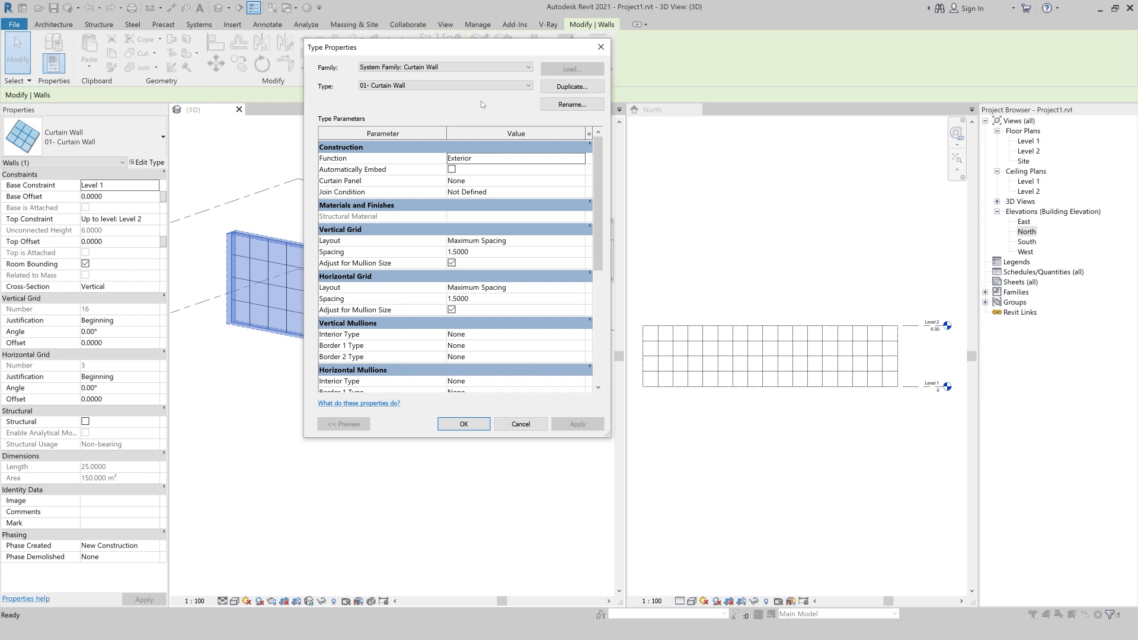
{"action": "left_click_drag", "start_coordinate": [462, 46], "coordinate": [161, 75]}
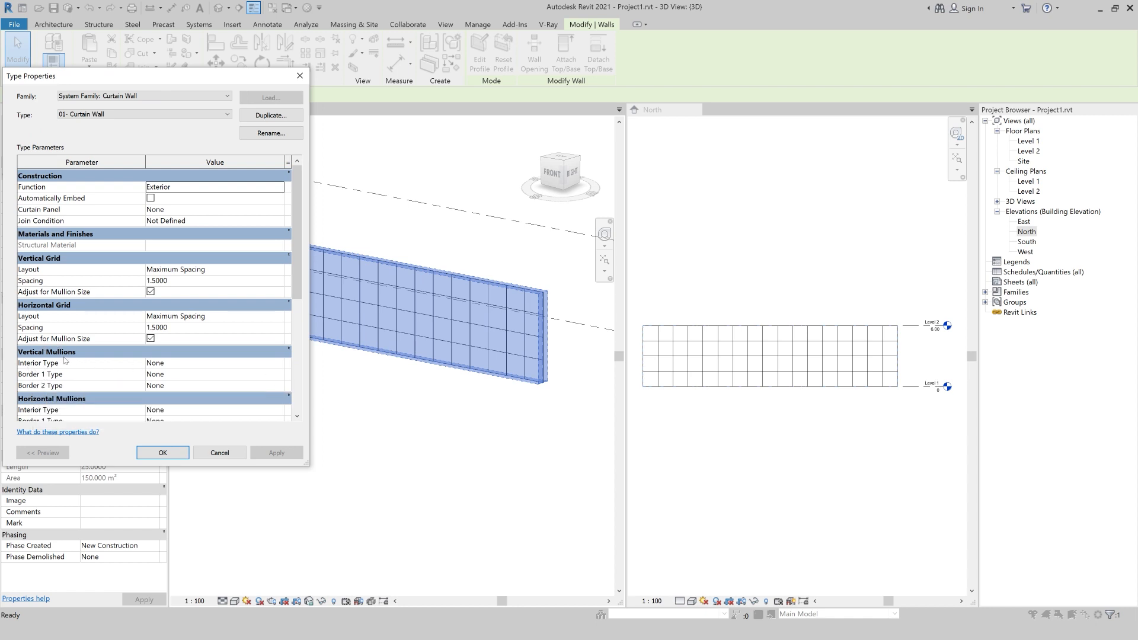
{"action": "left_click_drag", "start_coordinate": [253, 467], "coordinate": [253, 582]}
{"action": "left_click_drag", "start_coordinate": [154, 78], "coordinate": [765, 60]}
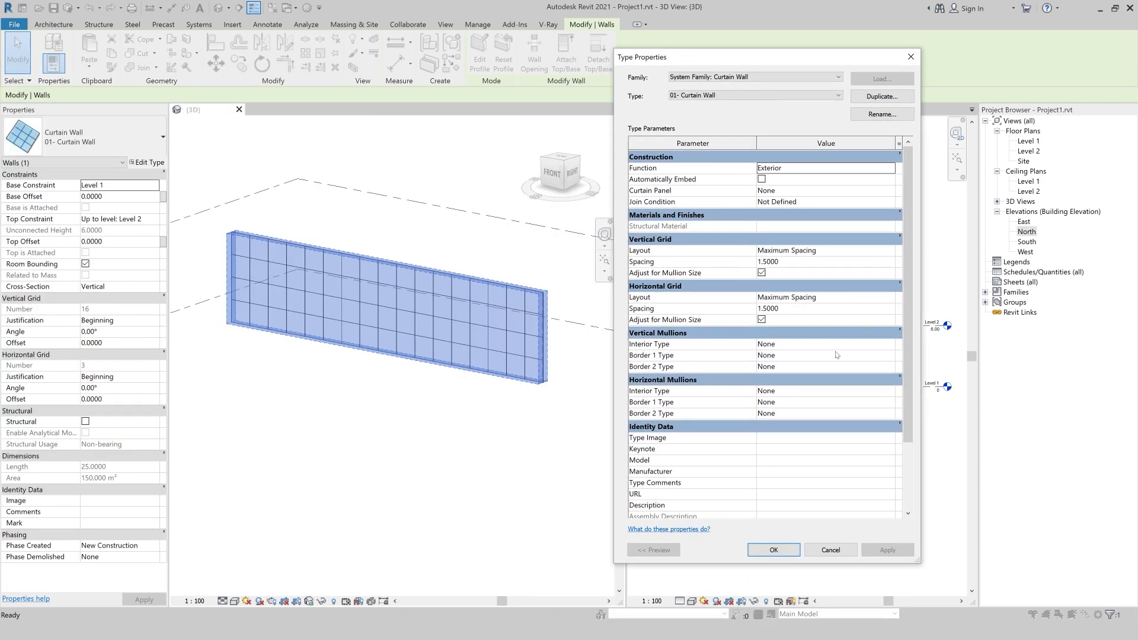
{"action": "left_click", "coordinate": [890, 345]}
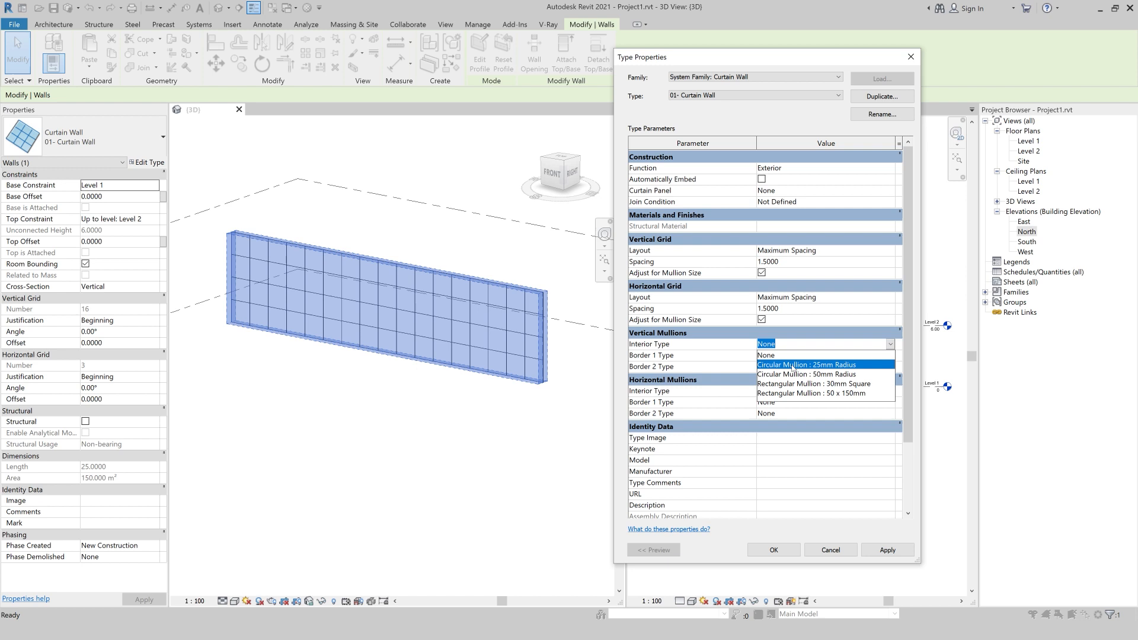
{"action": "left_click", "coordinate": [792, 365]}
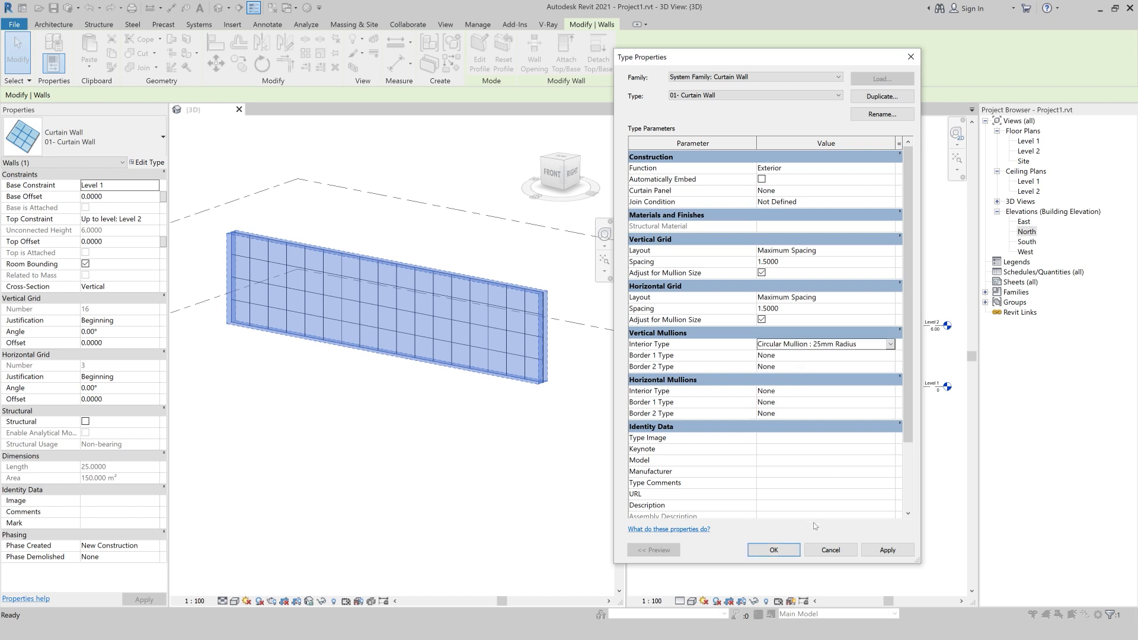
{"action": "left_click", "coordinate": [893, 551]}
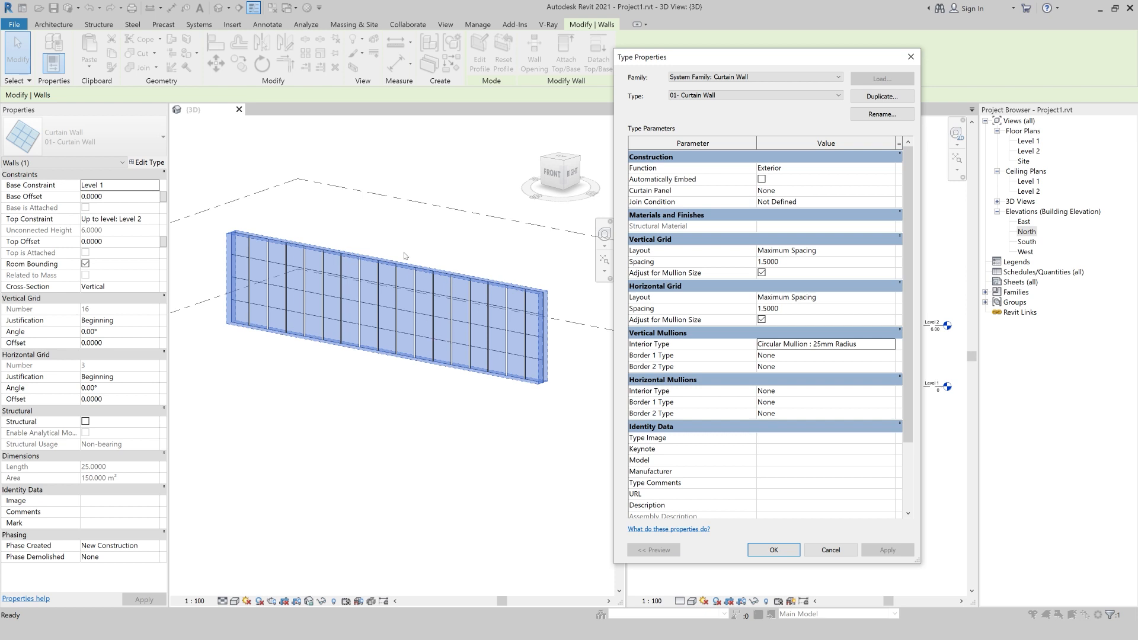
{"action": "left_click", "coordinate": [773, 549]}
{"action": "left_click", "coordinate": [574, 302]}
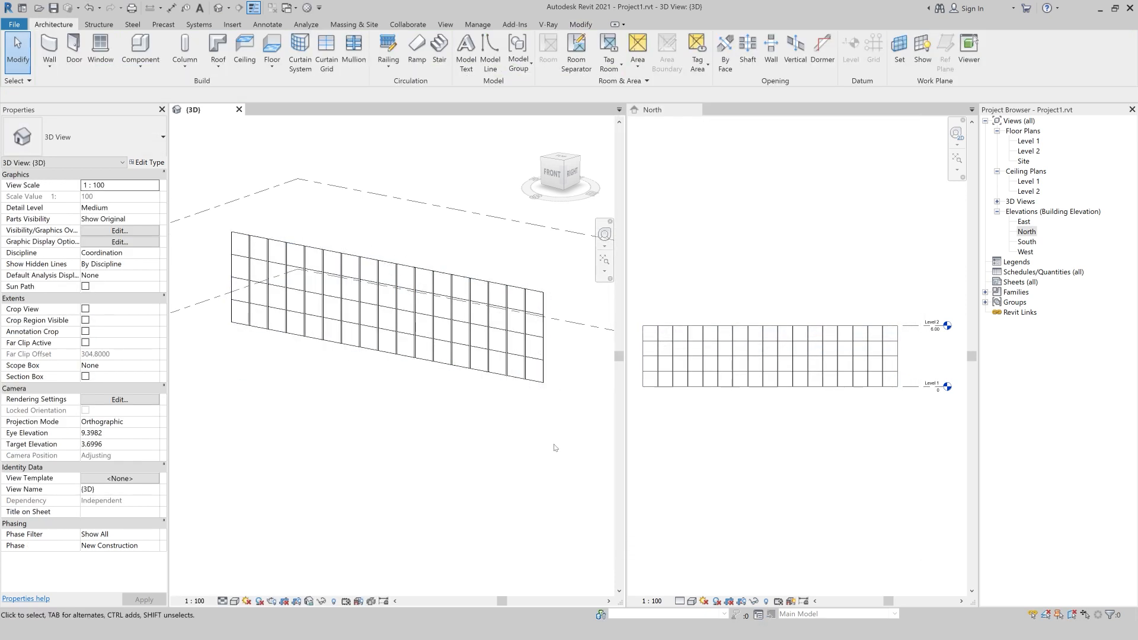
Step: Switch the 3D view's visual style to Shaded
{"action": "left_click", "coordinate": [223, 601]}
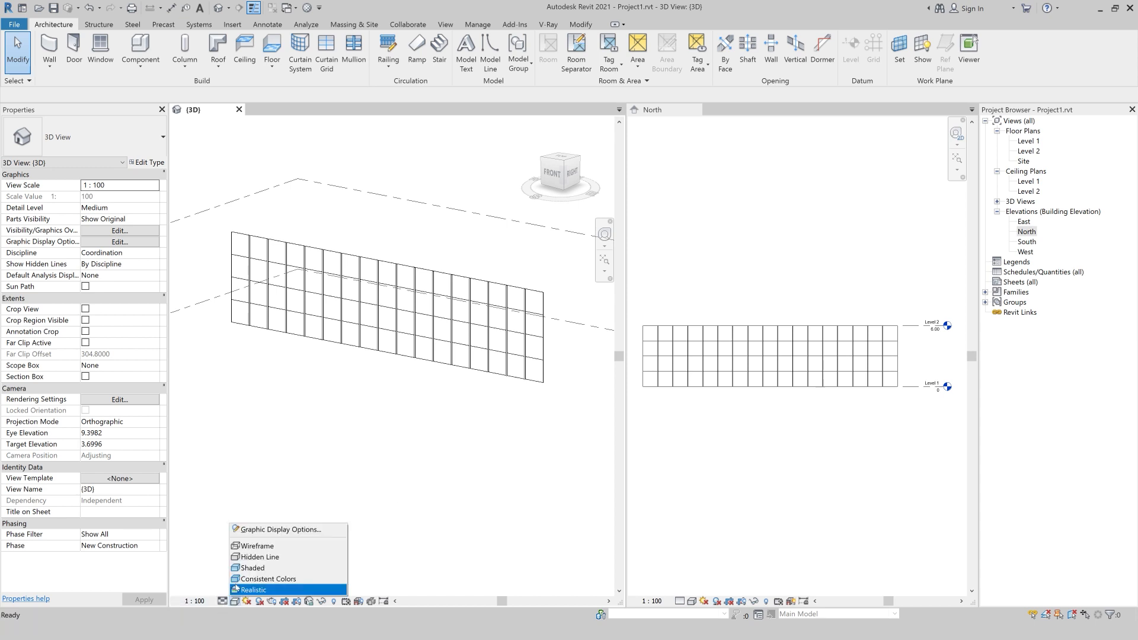
{"action": "left_click", "coordinate": [255, 567]}
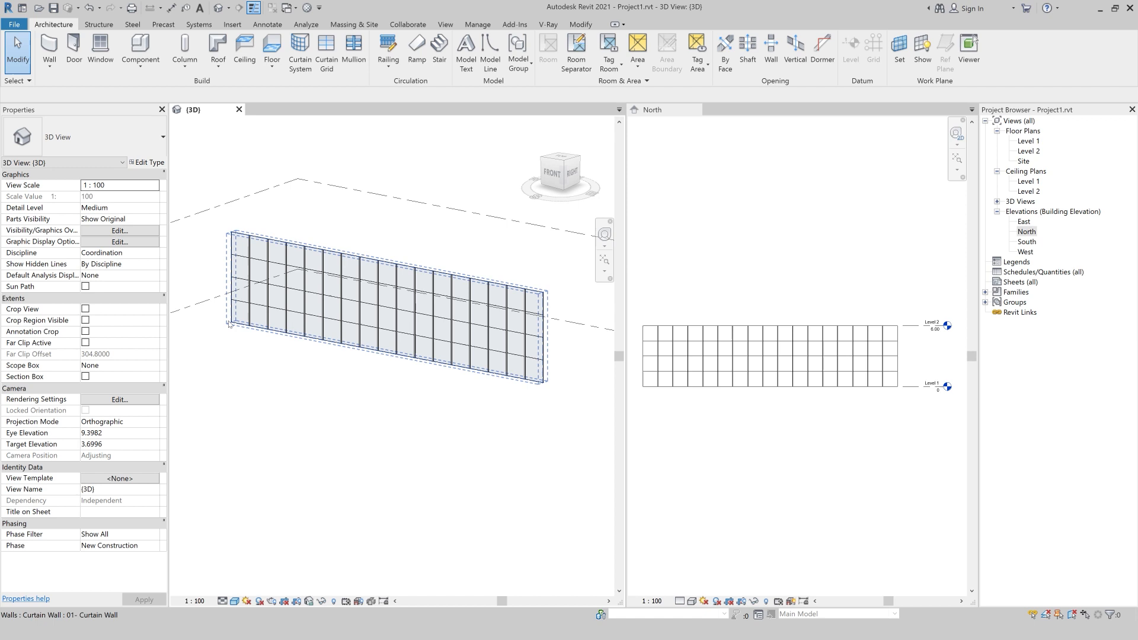
Step: Set the curtain wall type's vertical mullion Border 1 Type to Rectangular Mullion : 50 x 150mm and apply it
{"action": "left_click", "coordinate": [235, 325]}
{"action": "left_click", "coordinate": [148, 162]}
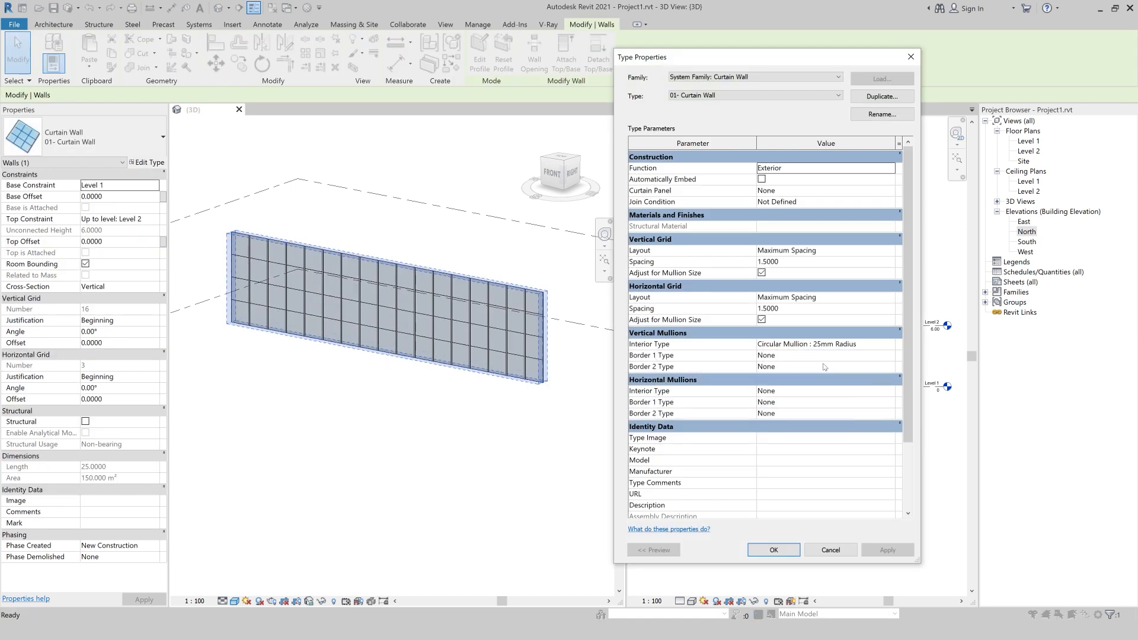
{"action": "left_click", "coordinate": [892, 355]}
{"action": "left_click", "coordinate": [890, 355]}
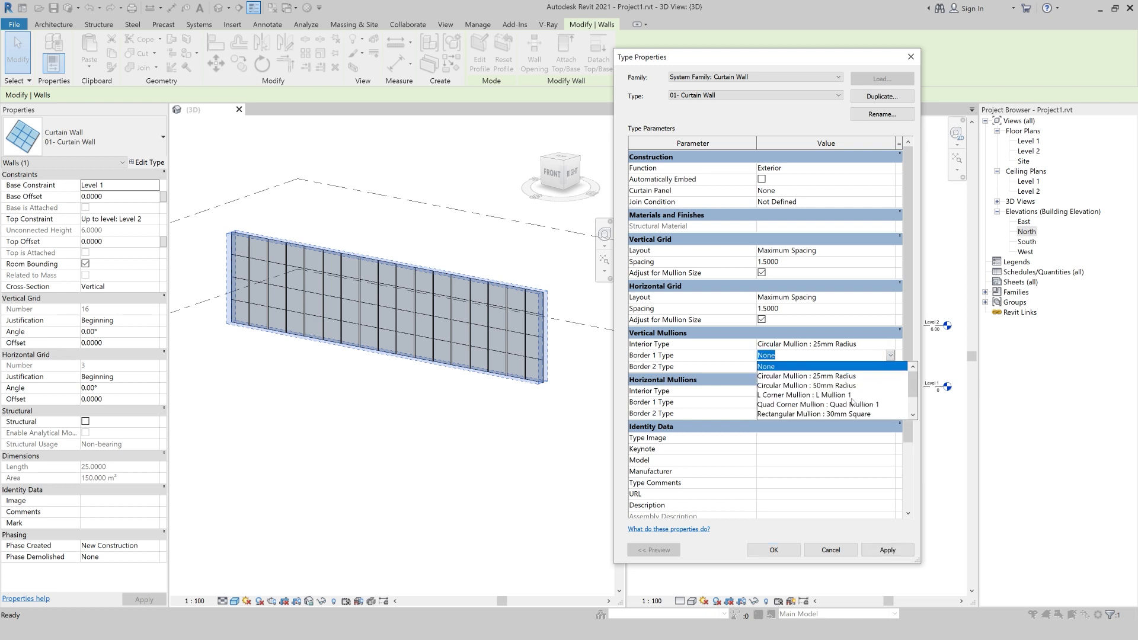
{"action": "scroll", "coordinate": [850, 390], "scroll_direction": "down", "scroll_amount": 1}
{"action": "scroll", "coordinate": [836, 368], "scroll_direction": "up", "scroll_amount": 1}
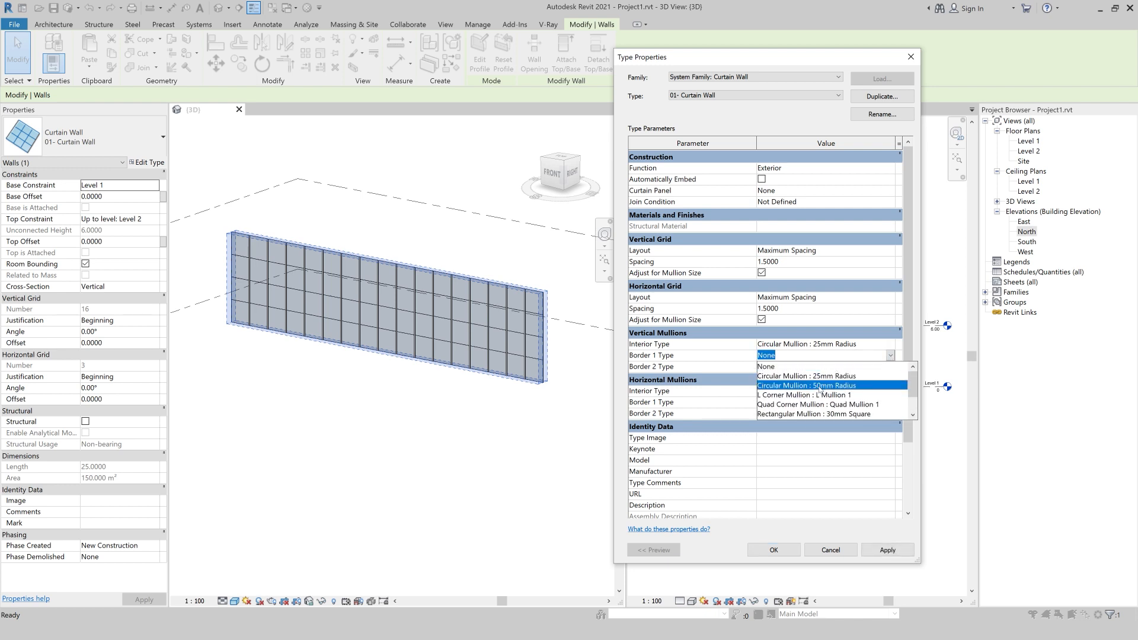
{"action": "left_click", "coordinate": [818, 395]}
{"action": "left_click", "coordinate": [890, 356]}
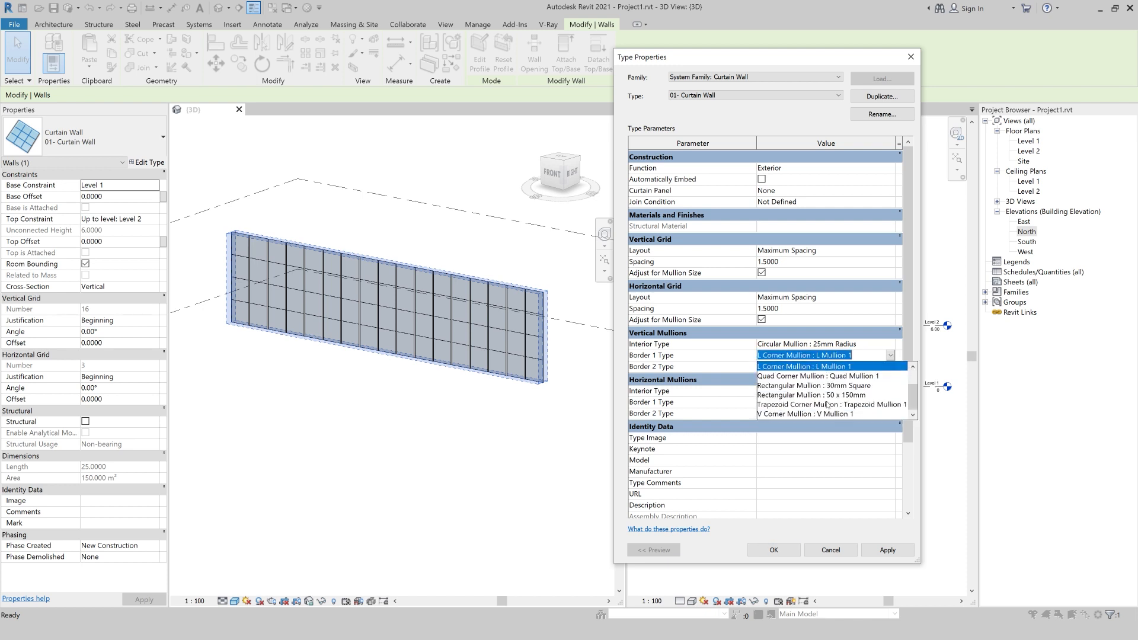
{"action": "left_click", "coordinate": [781, 395]}
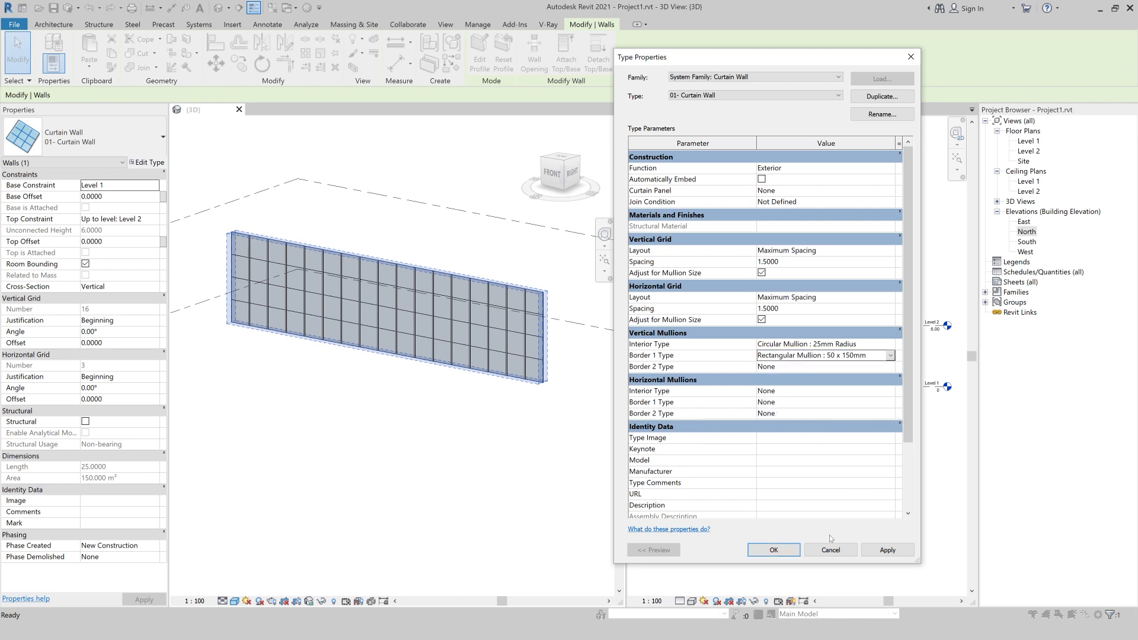
{"action": "left_click", "coordinate": [887, 549]}
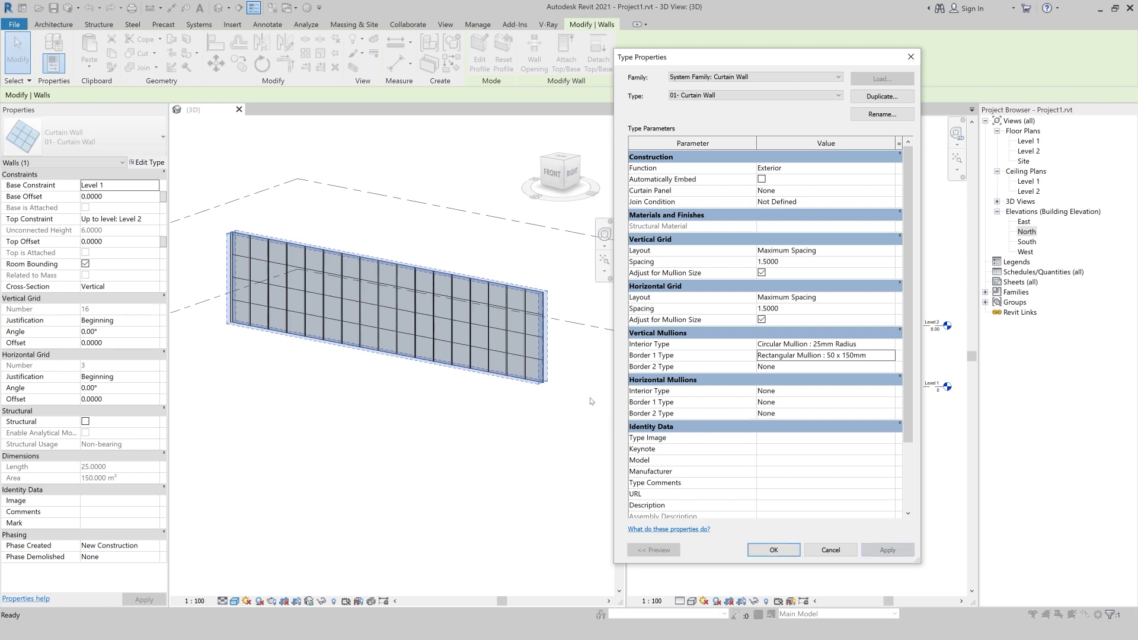
Step: Set the vertical mullion Border 2 Type to Rectangular Mullion : 50 x 150mm and accept the type changes
{"action": "left_click", "coordinate": [893, 369]}
{"action": "scroll", "coordinate": [854, 426], "scroll_direction": "down", "scroll_amount": 2}
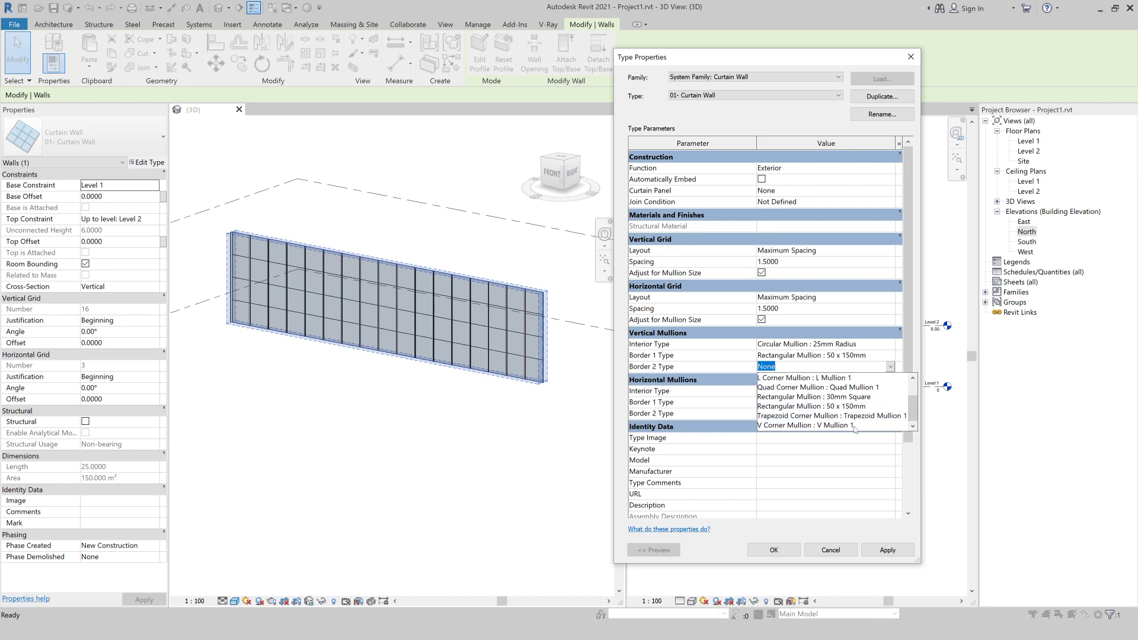
{"action": "left_click", "coordinate": [833, 407]}
{"action": "left_click", "coordinate": [884, 551]}
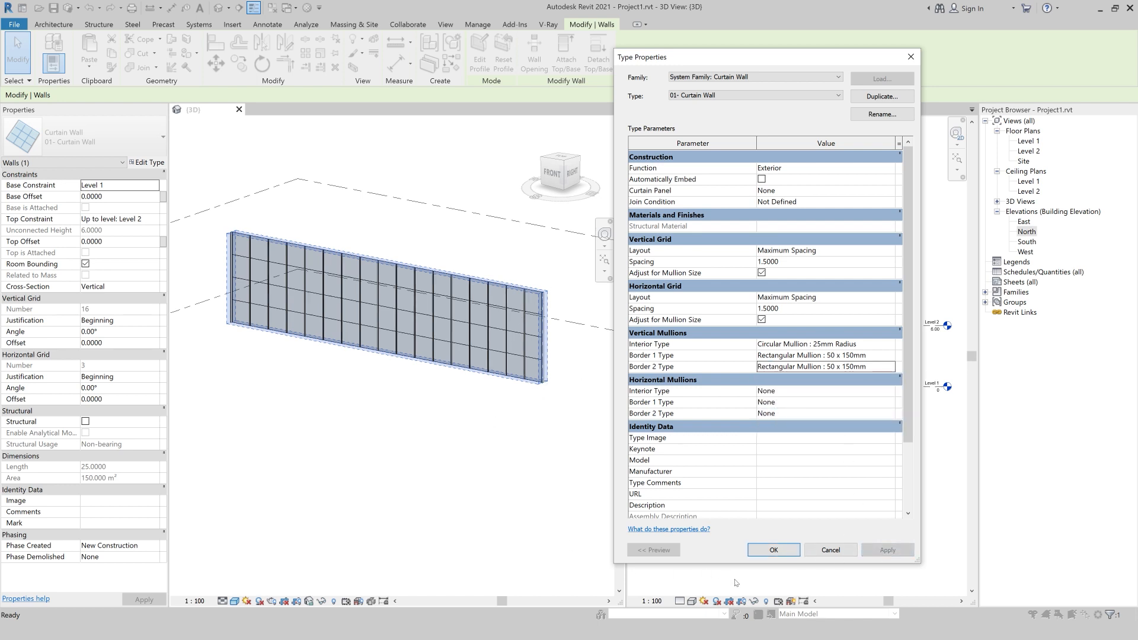
{"action": "left_click", "coordinate": [771, 550]}
{"action": "left_click", "coordinate": [513, 515]}
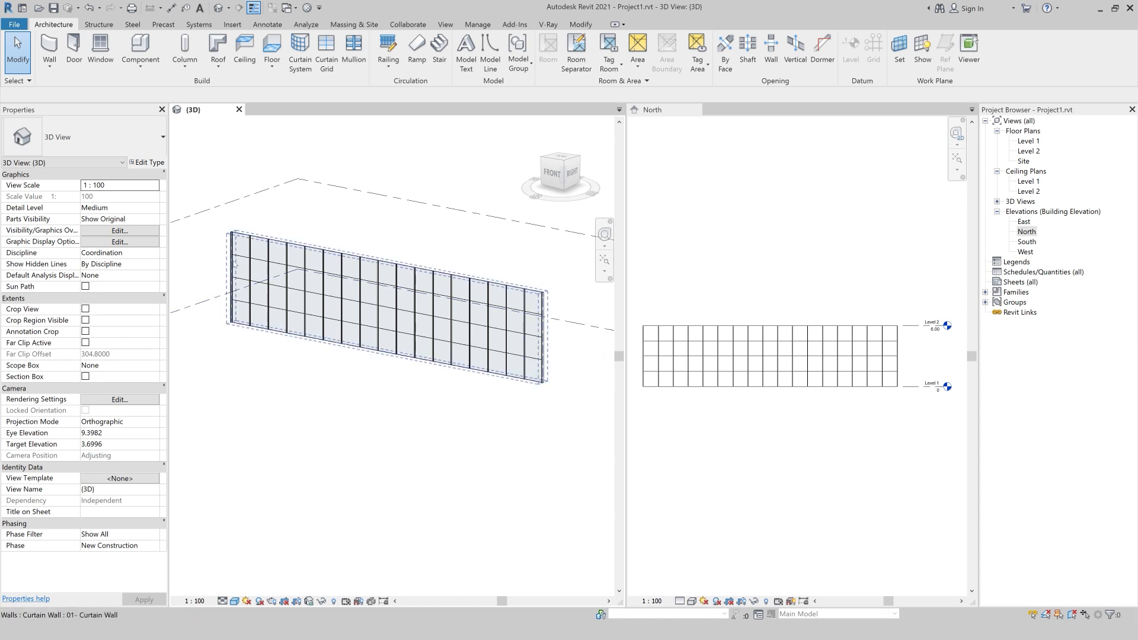
Step: In the curtain wall's type properties, set the horizontal mullions' Interior Type to Circular Mullion : 25mm Radius and apply it
{"action": "left_click", "coordinate": [538, 380]}
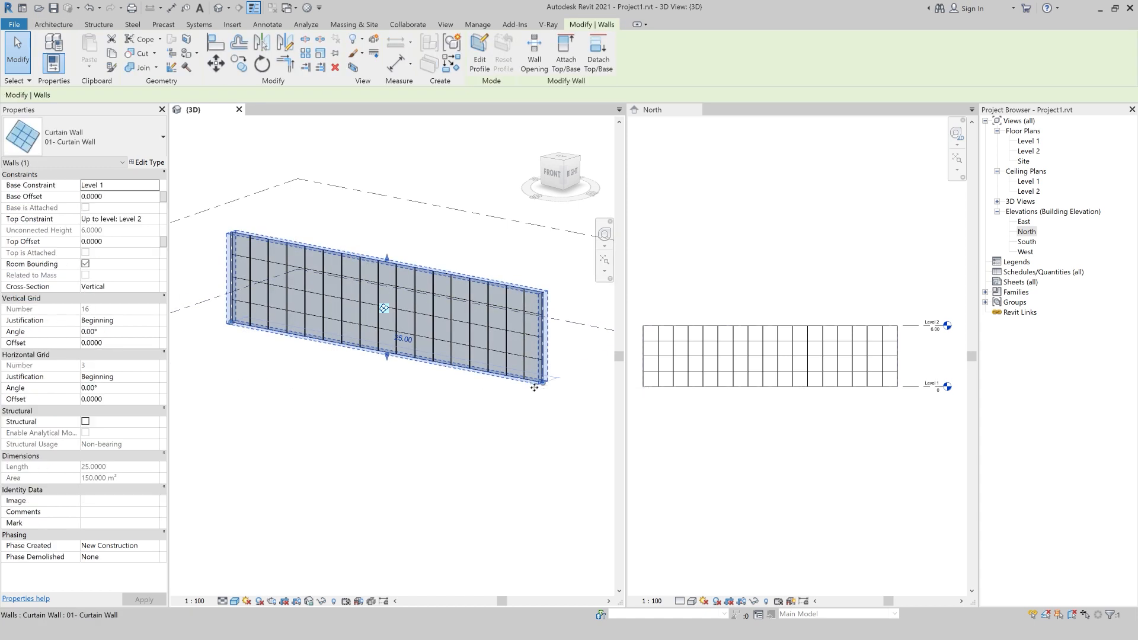
{"action": "left_click", "coordinate": [147, 162]}
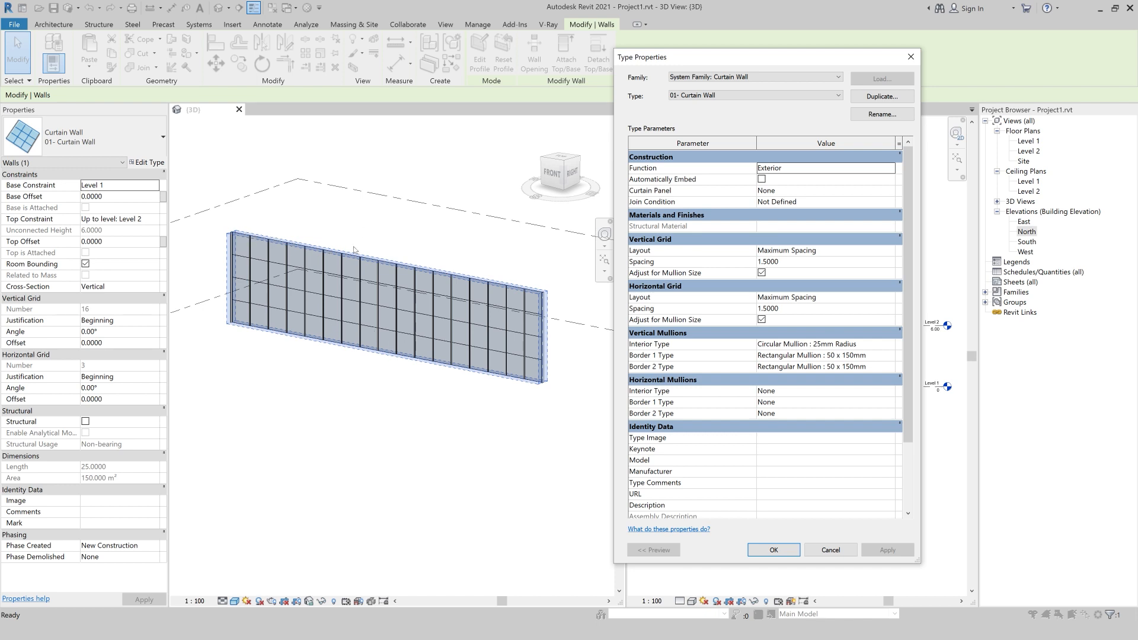
{"action": "left_click", "coordinate": [892, 391]}
{"action": "left_click", "coordinate": [893, 391]}
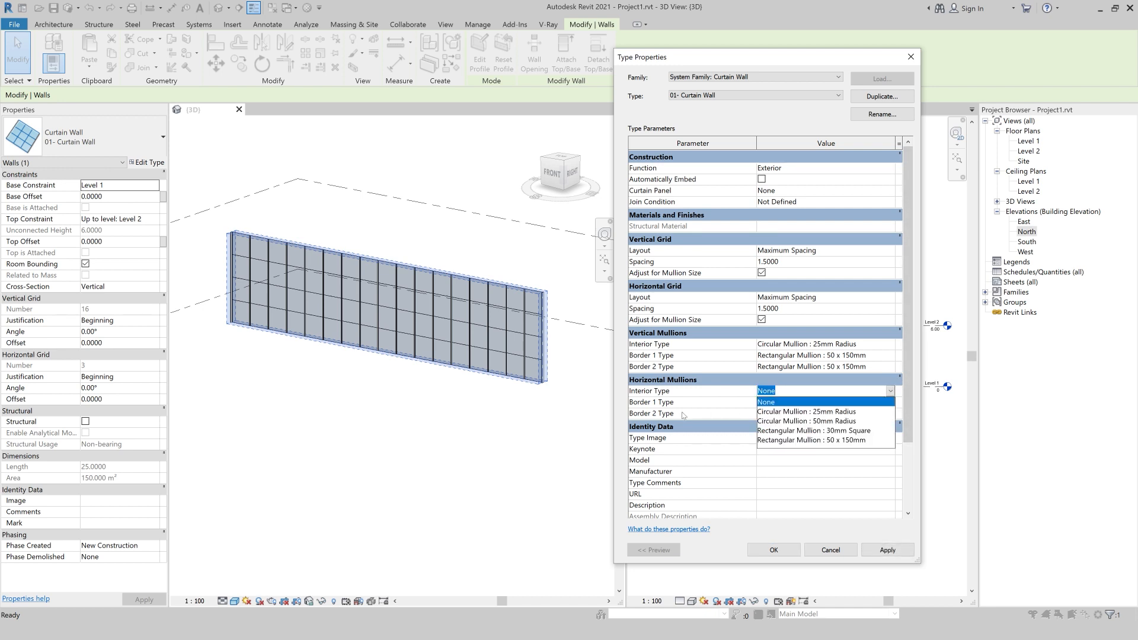
{"action": "left_click", "coordinate": [841, 412]}
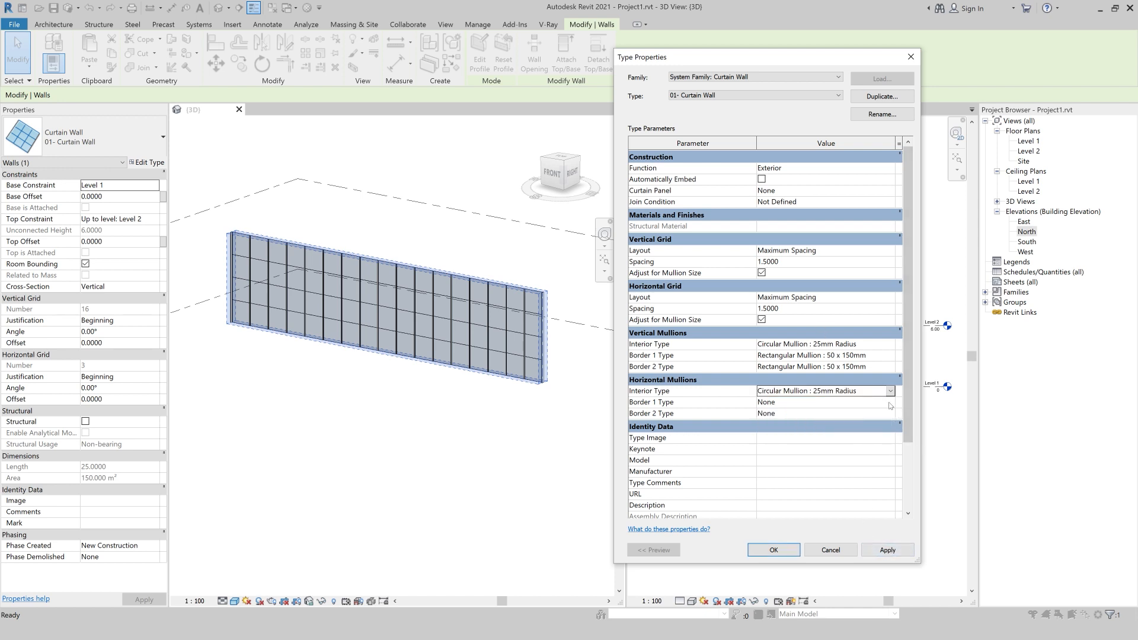
{"action": "left_click", "coordinate": [887, 550]}
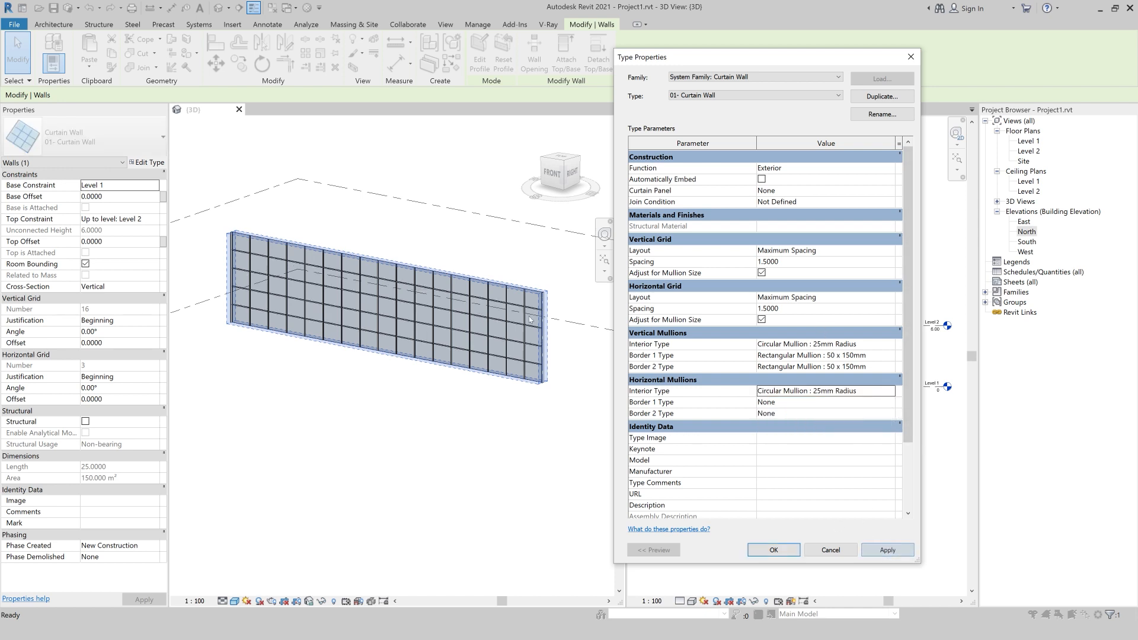
Step: Set the horizontal mullion Border 1 Type to Rectangular Mullion : 50 x 150mm
{"action": "left_click", "coordinate": [889, 403]}
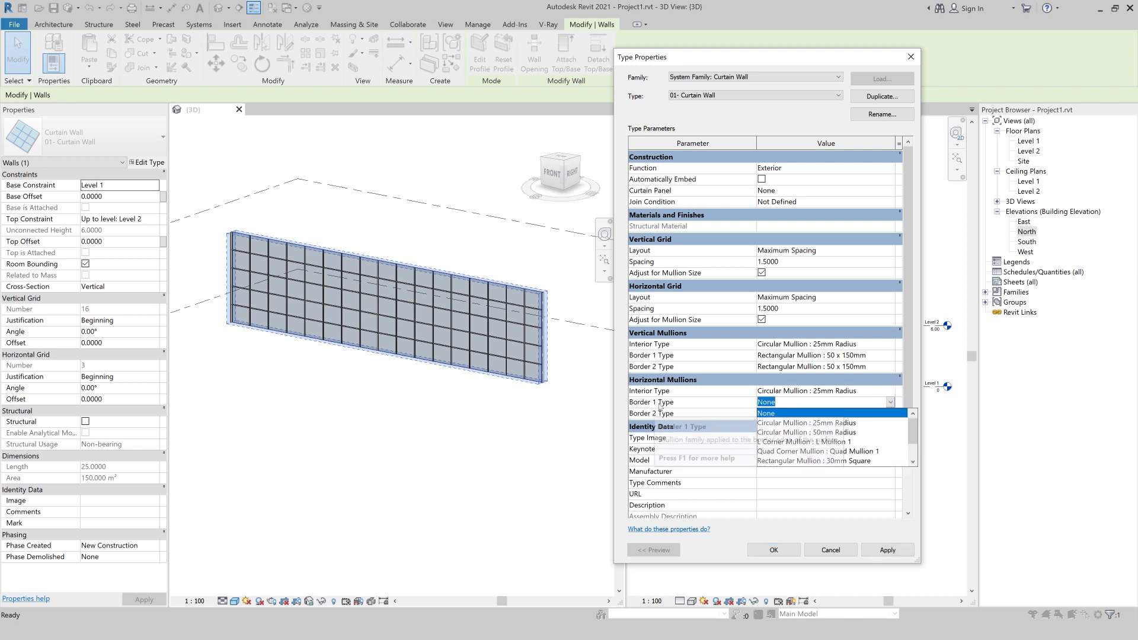
{"action": "scroll", "coordinate": [833, 443], "scroll_direction": "down", "scroll_amount": 1}
{"action": "left_click", "coordinate": [835, 444]}
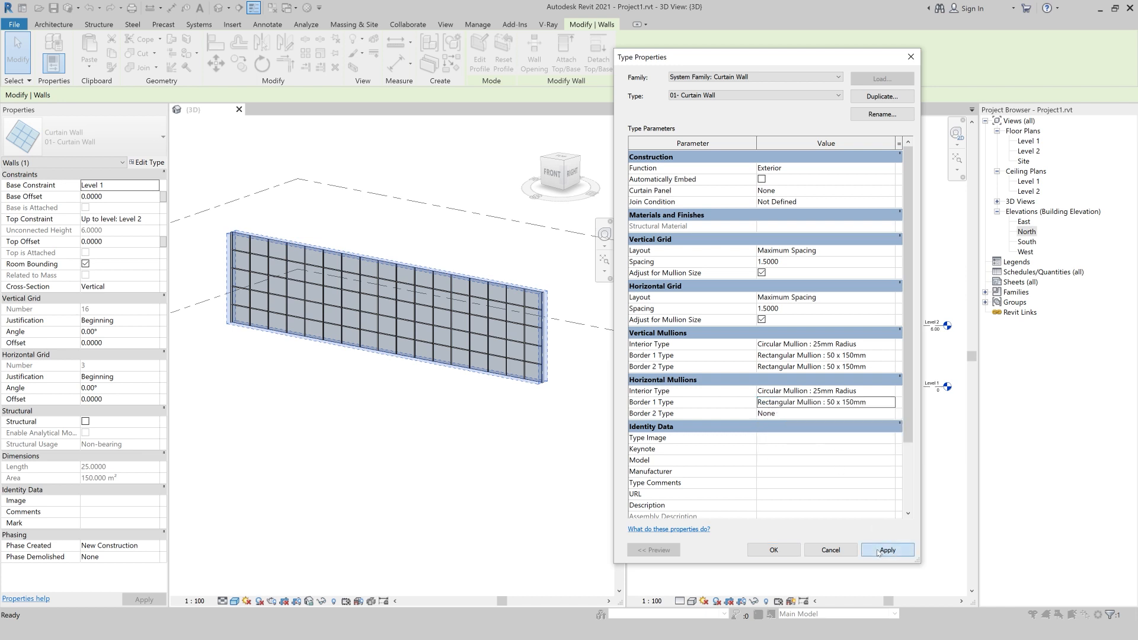
Step: Apply the horizontal Border 1 mullion setting, accept the curtain wall's type properties and deselect the wall
{"action": "left_click", "coordinate": [878, 551]}
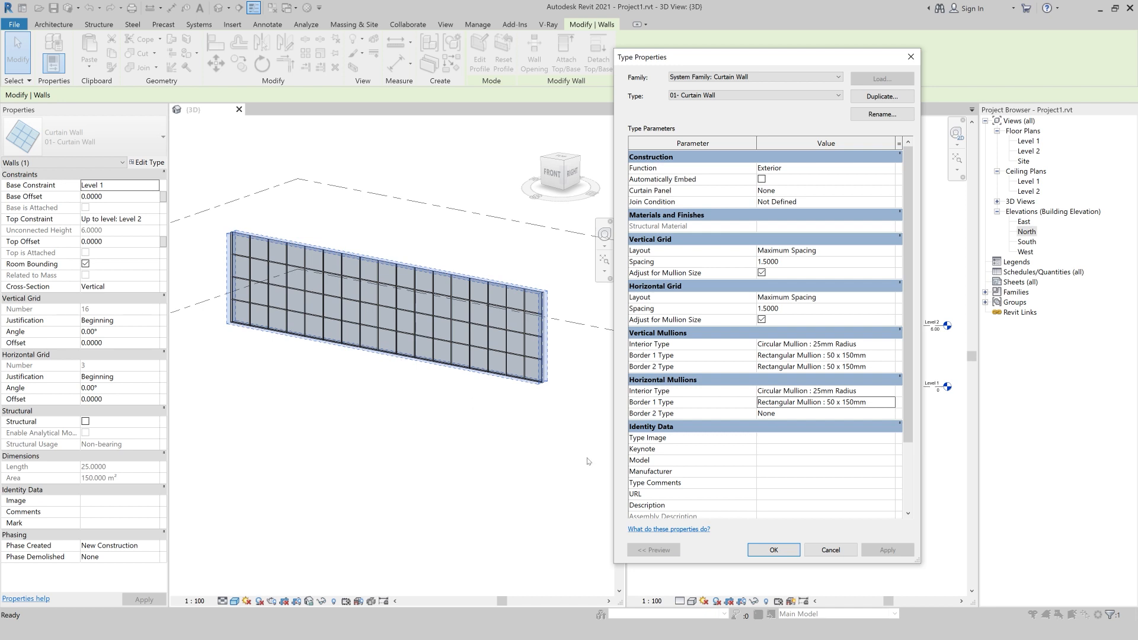
{"action": "left_click", "coordinate": [889, 414]}
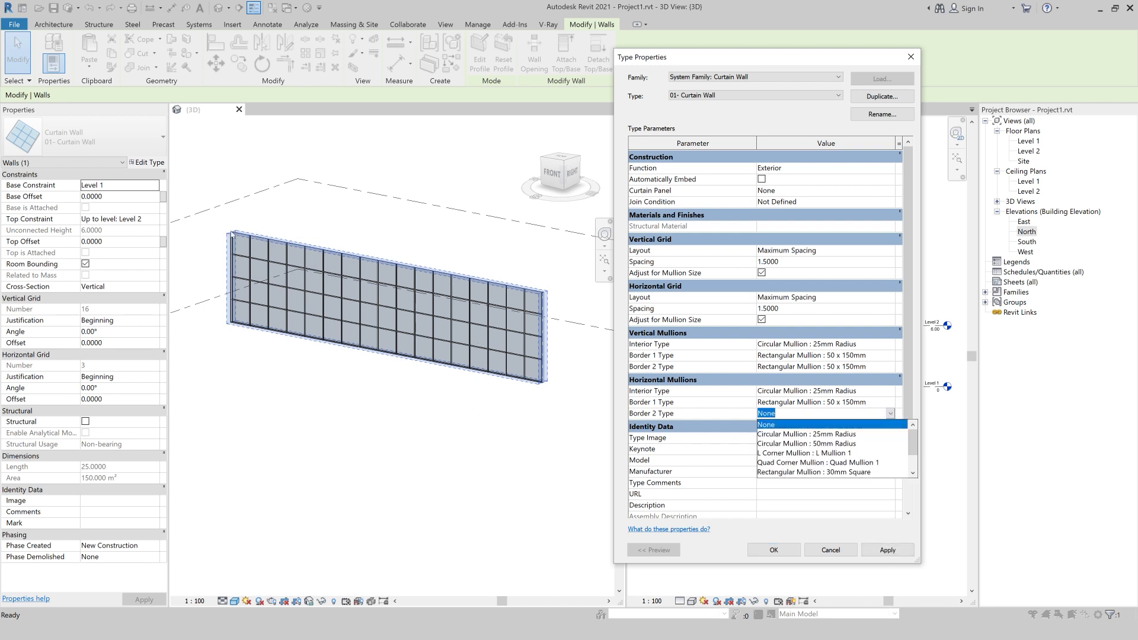
{"action": "left_click", "coordinate": [773, 549]}
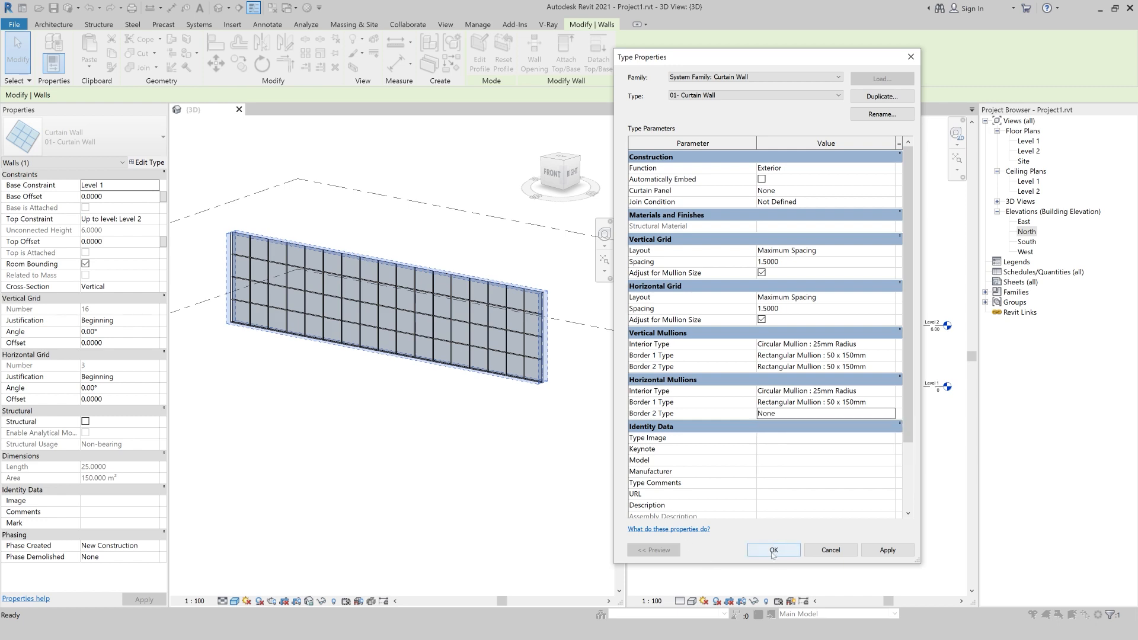
{"action": "left_click", "coordinate": [299, 231]}
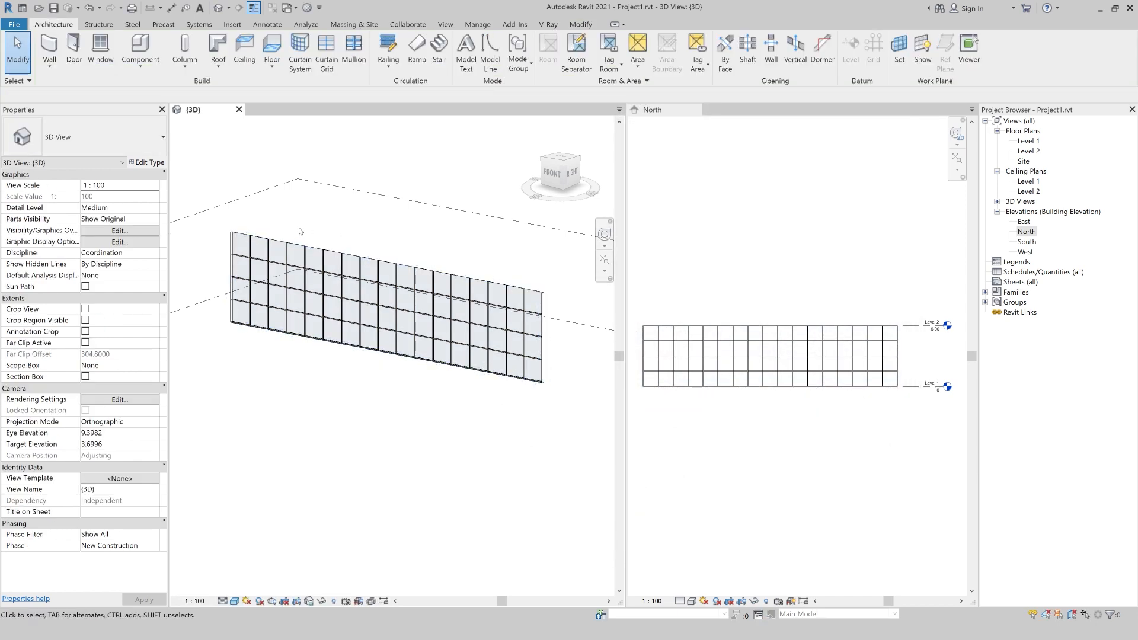
Step: Set the curtain wall type's horizontal mullion Border 2 Type to Rectangular Mullion : 50 x 150mm, apply it and accept the type changes
{"action": "left_click", "coordinate": [283, 333]}
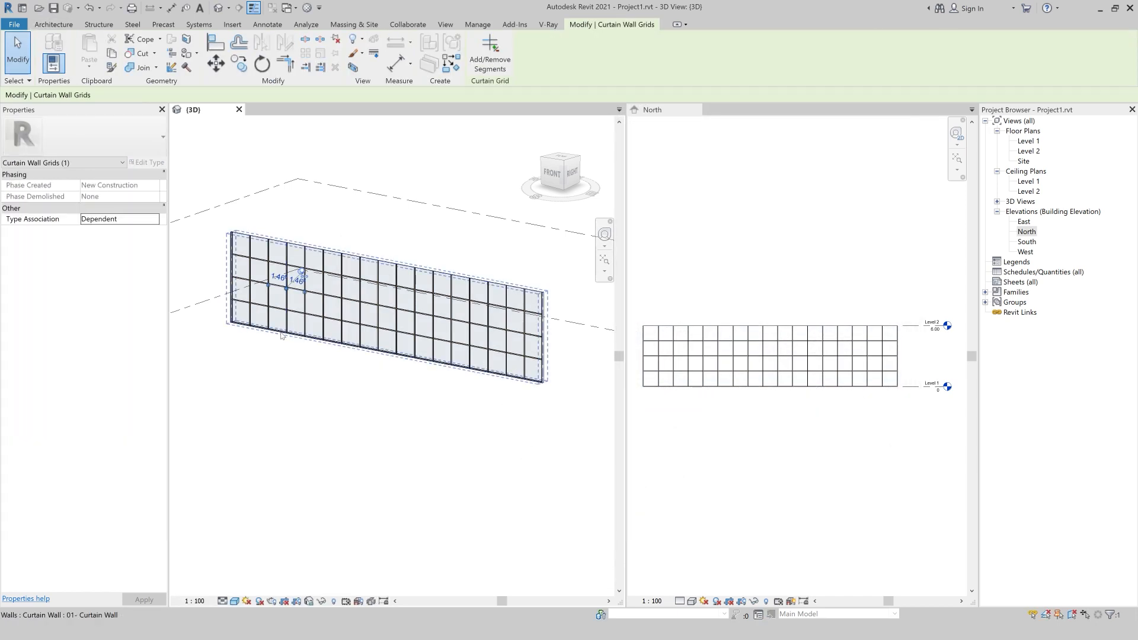
{"action": "left_click", "coordinate": [283, 335]}
{"action": "left_click", "coordinate": [148, 162]}
{"action": "left_click", "coordinate": [884, 414]}
{"action": "left_click", "coordinate": [890, 413]}
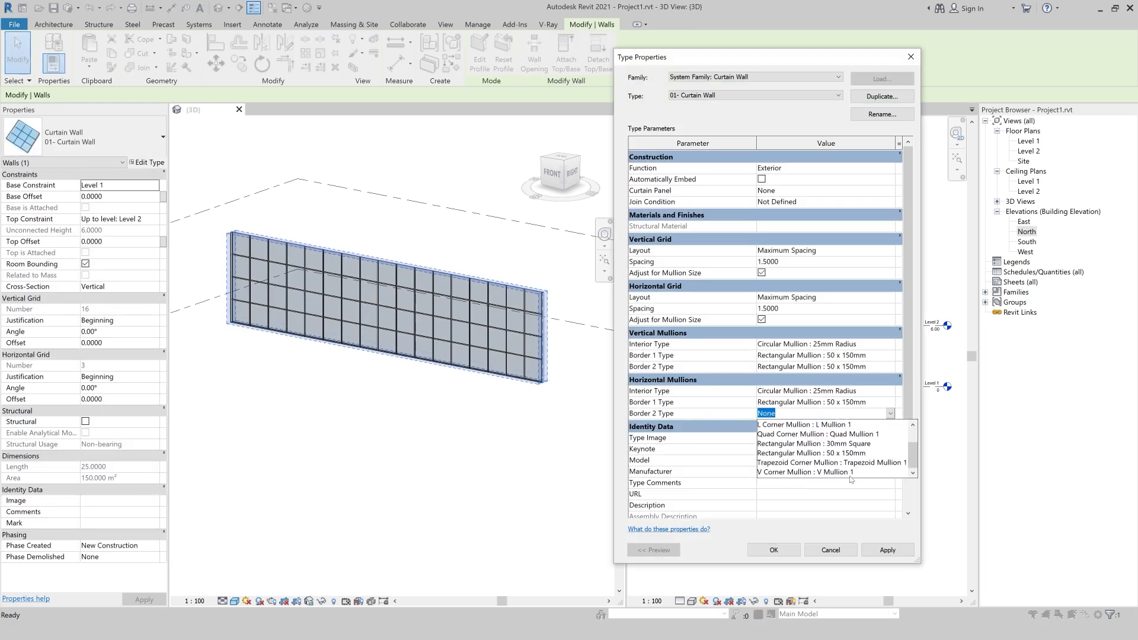
{"action": "left_click", "coordinate": [841, 453]}
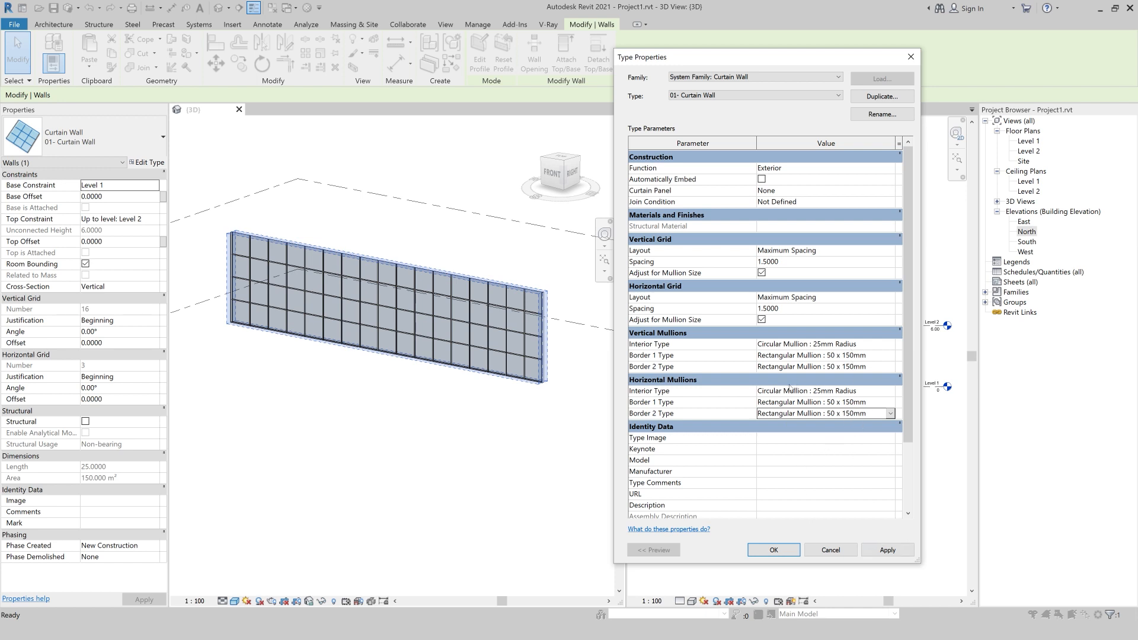
{"action": "left_click", "coordinate": [894, 549]}
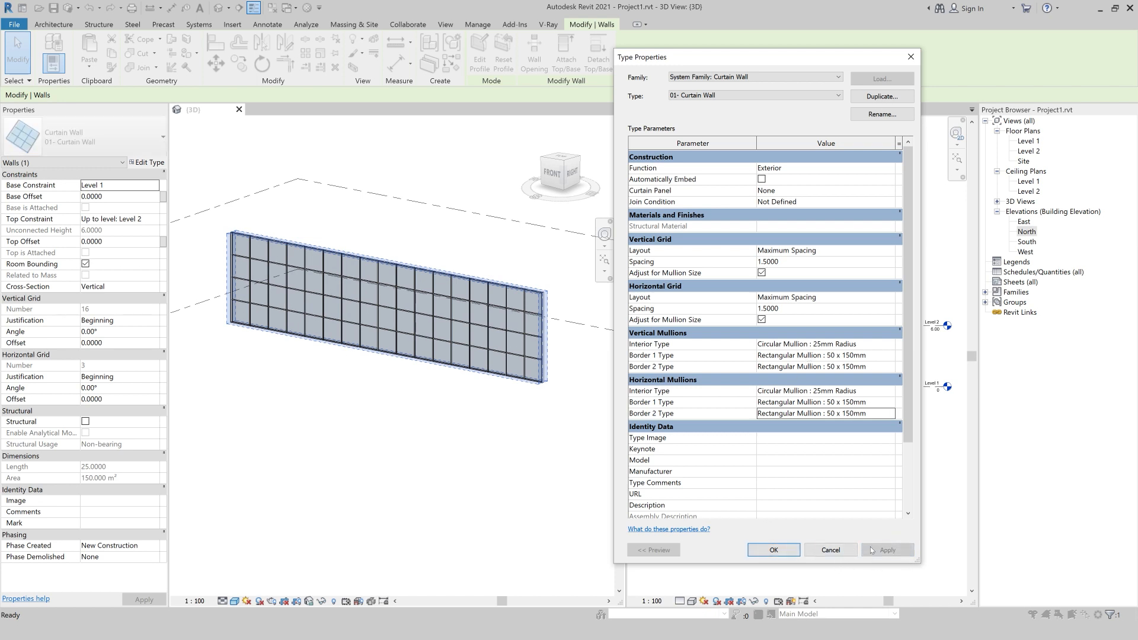
{"action": "left_click", "coordinate": [776, 550]}
{"action": "scroll", "coordinate": [351, 297], "scroll_direction": "down", "scroll_amount": 1}
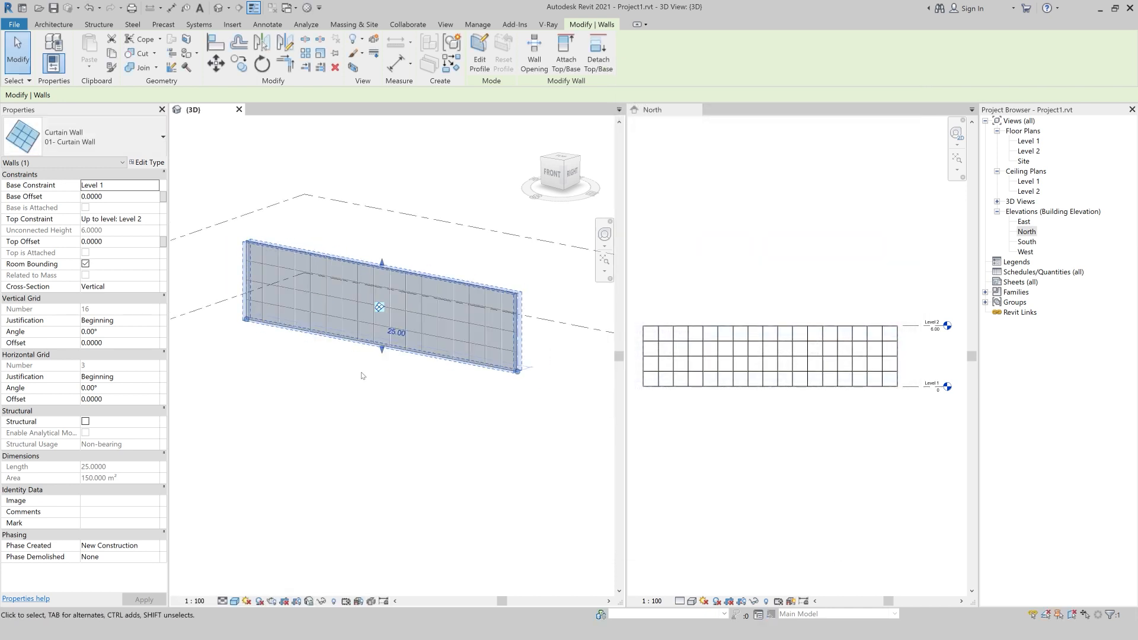
{"action": "left_click", "coordinate": [366, 375]}
Step: Draw a second 01- Curtain Wall about 15.1 m long in front of the existing one, from Level 1 up to Level 2
{"action": "left_click", "coordinate": [49, 45]}
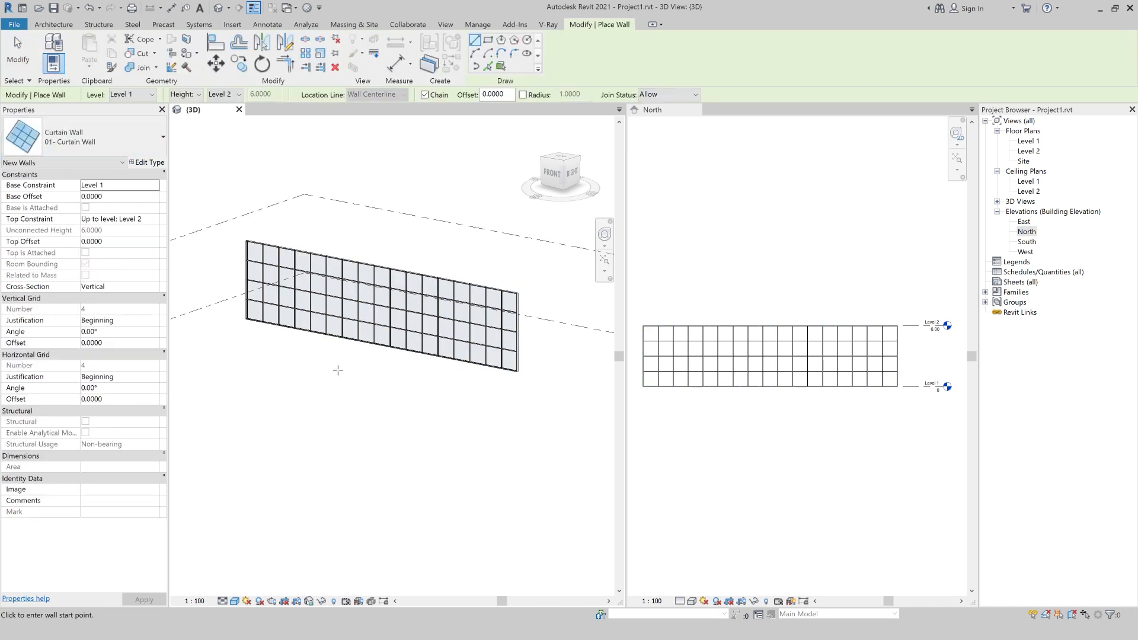
{"action": "left_click", "coordinate": [236, 342]}
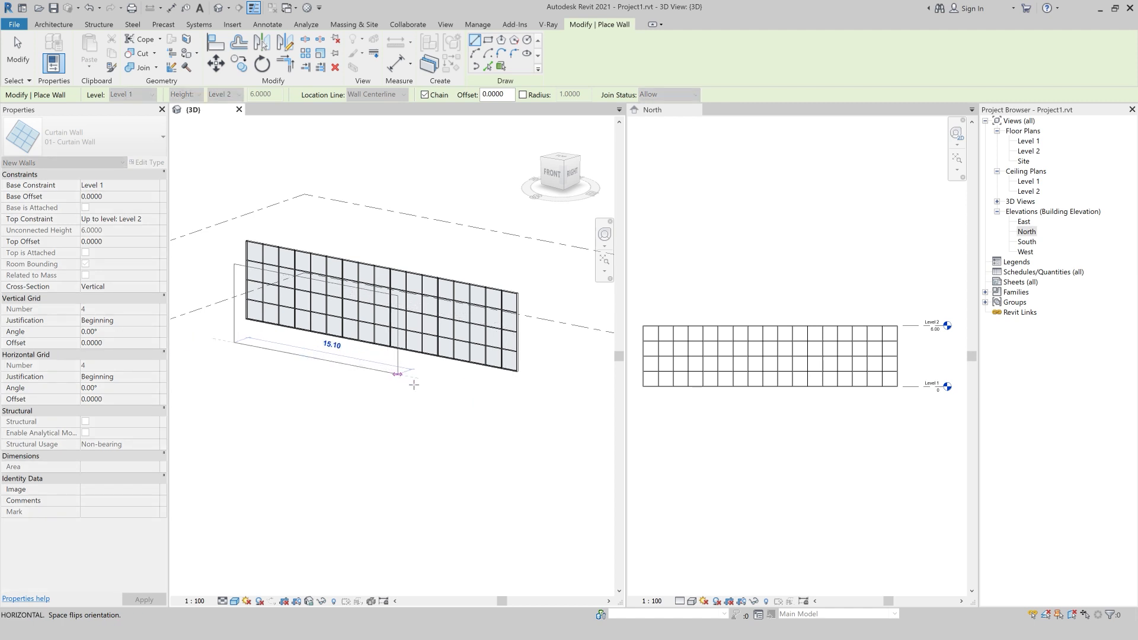
{"action": "left_click", "coordinate": [397, 374]}
{"action": "key", "text": "Escape"}
{"action": "key", "text": "Escape"}
Step: Inspect the automatic grids and mullions on the shorter front curtain wall up close, and delete that wall
{"action": "scroll", "coordinate": [393, 360], "scroll_direction": "up", "scroll_amount": 5}
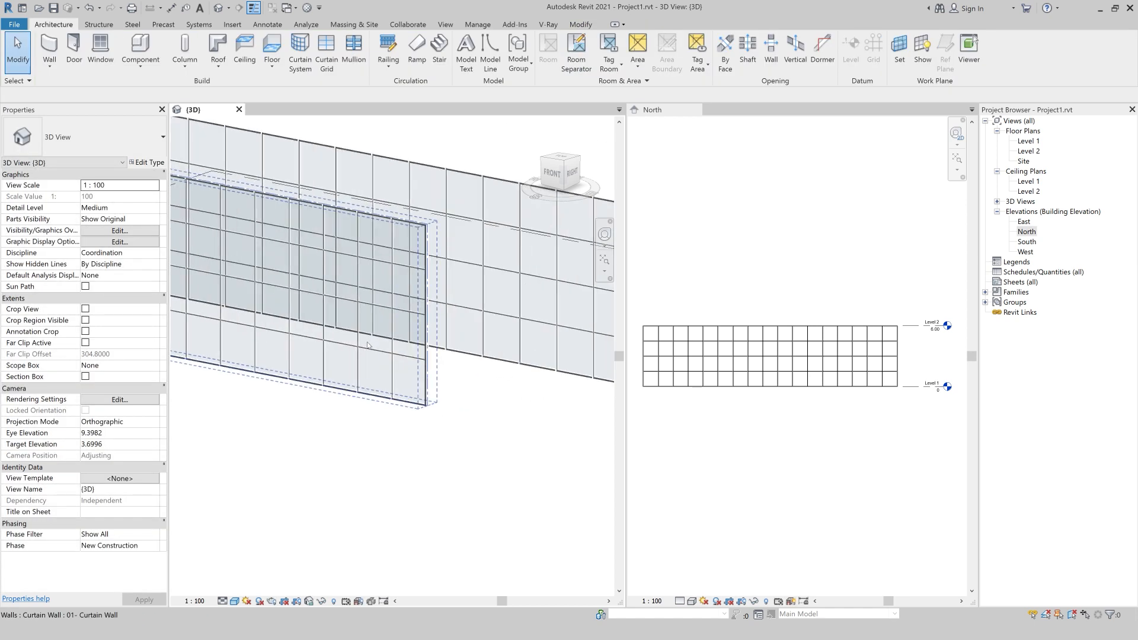
{"action": "scroll", "coordinate": [393, 360], "scroll_direction": "down", "scroll_amount": 6}
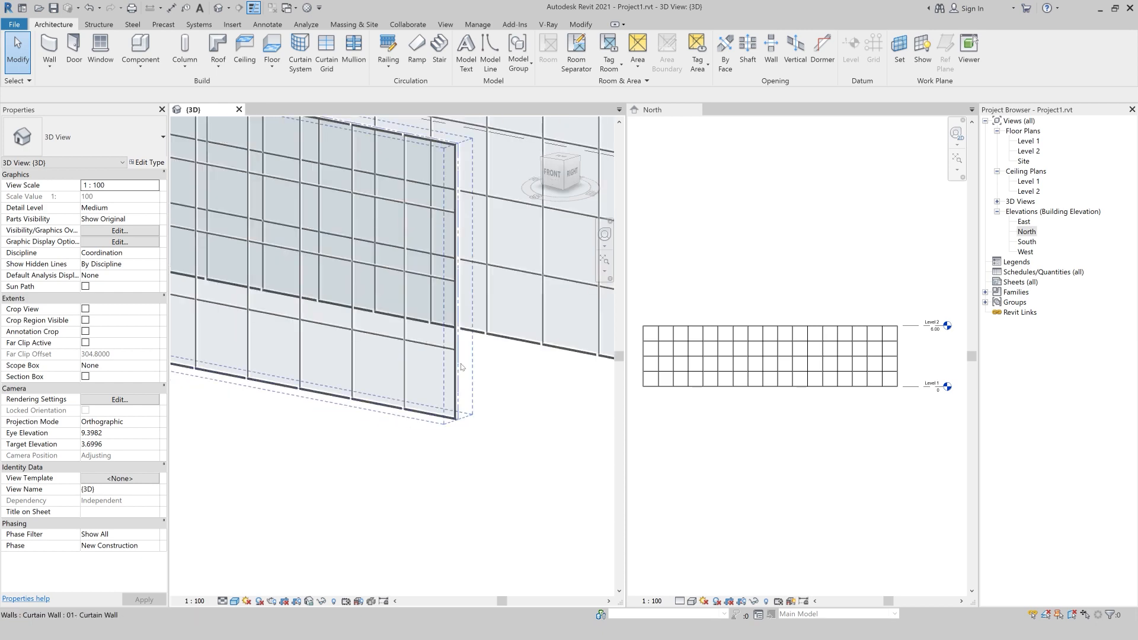
{"action": "scroll", "coordinate": [448, 422], "scroll_direction": "down", "scroll_amount": 2}
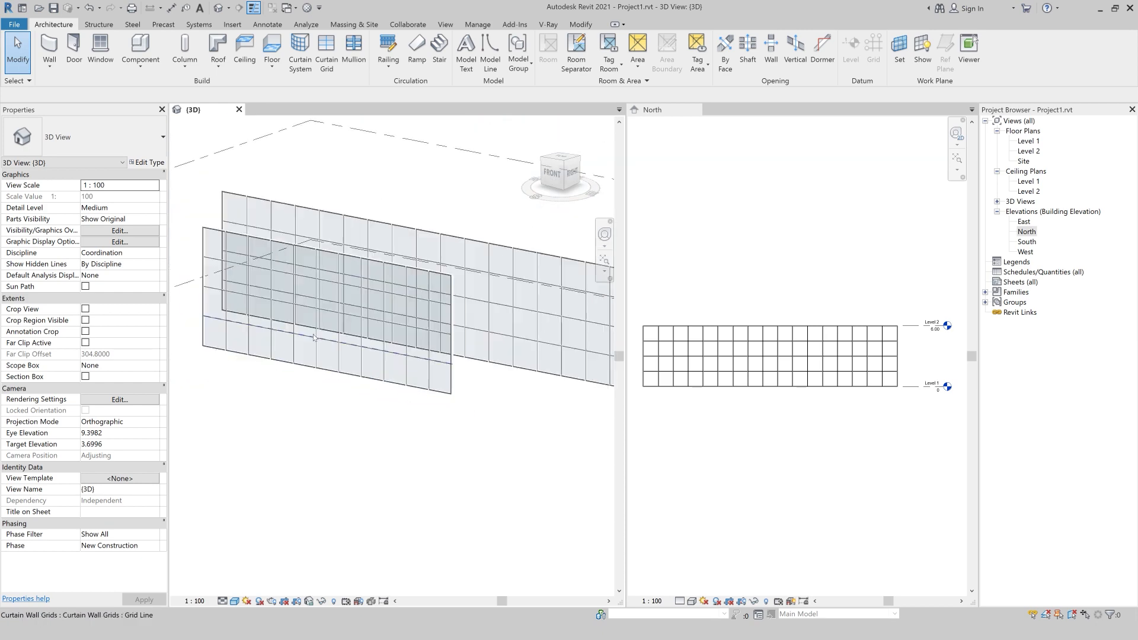
{"action": "left_click", "coordinate": [411, 385]}
{"action": "key", "text": "Delete"}
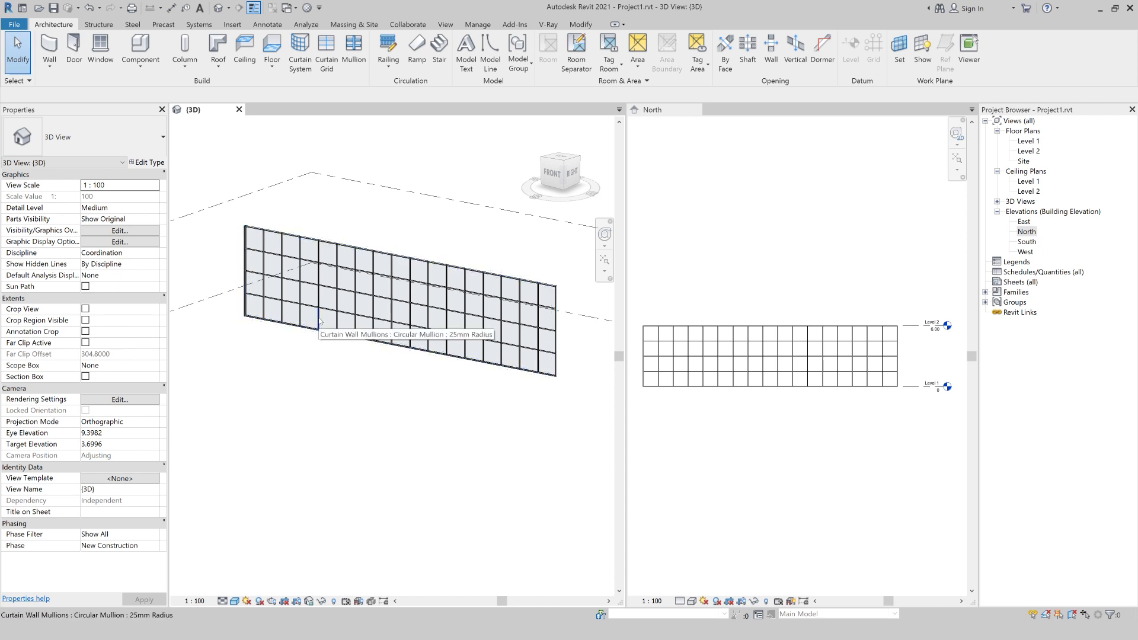
Step: Unpin one segment of the curtain wall's fourth vertical interior mullion, in the third row from the top
{"action": "scroll", "coordinate": [318, 321], "scroll_direction": "up", "scroll_amount": 2}
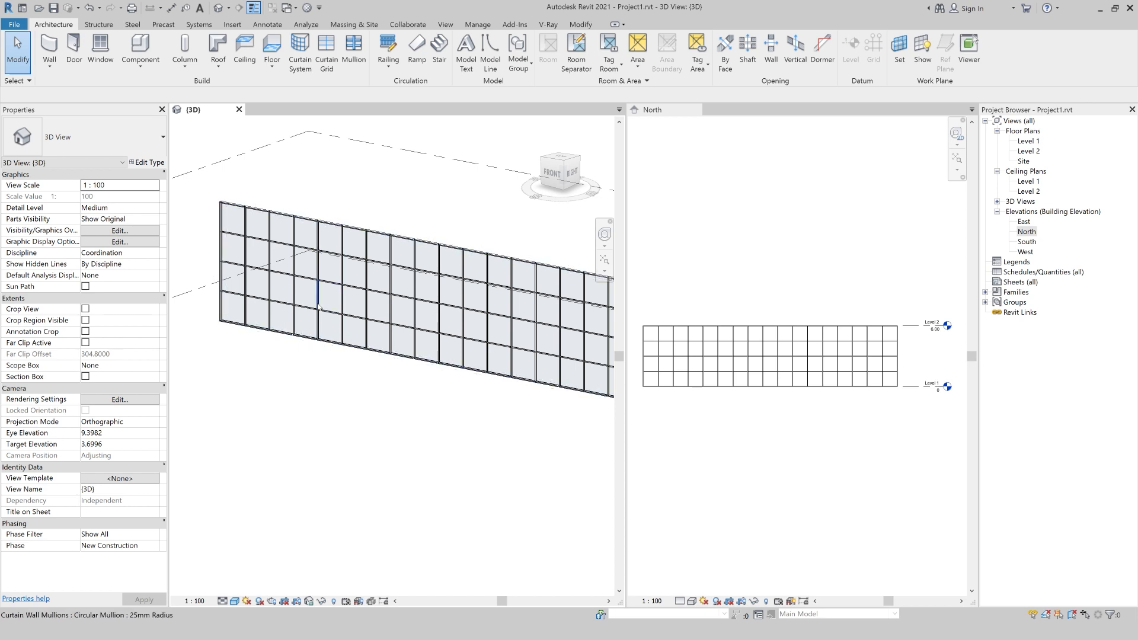
{"action": "left_click", "coordinate": [315, 308]}
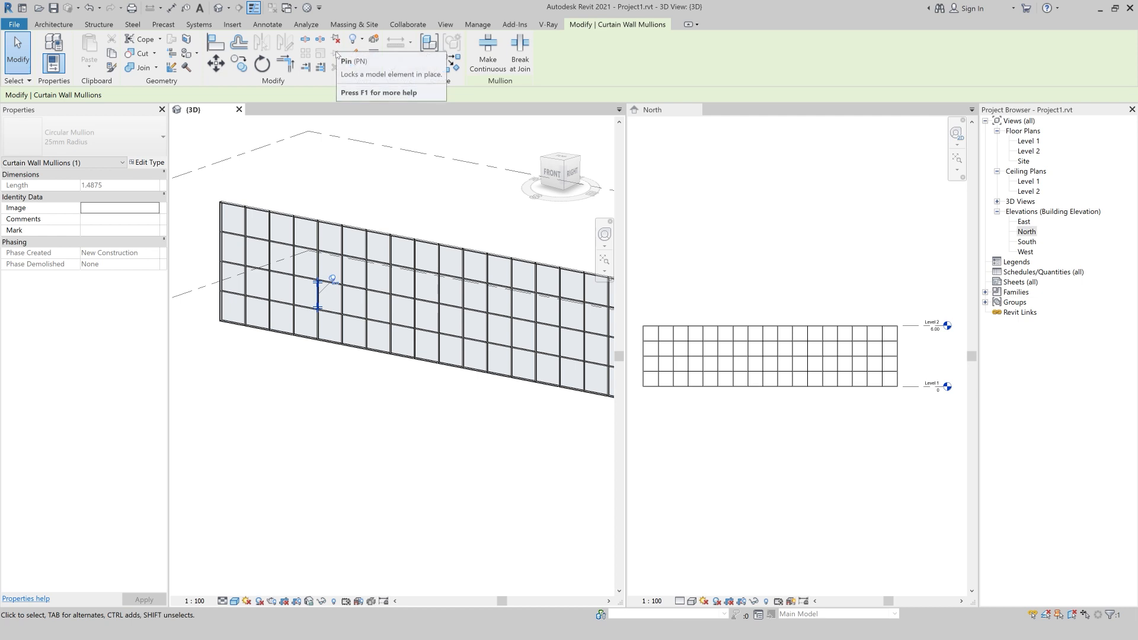
{"action": "left_click", "coordinate": [336, 54]}
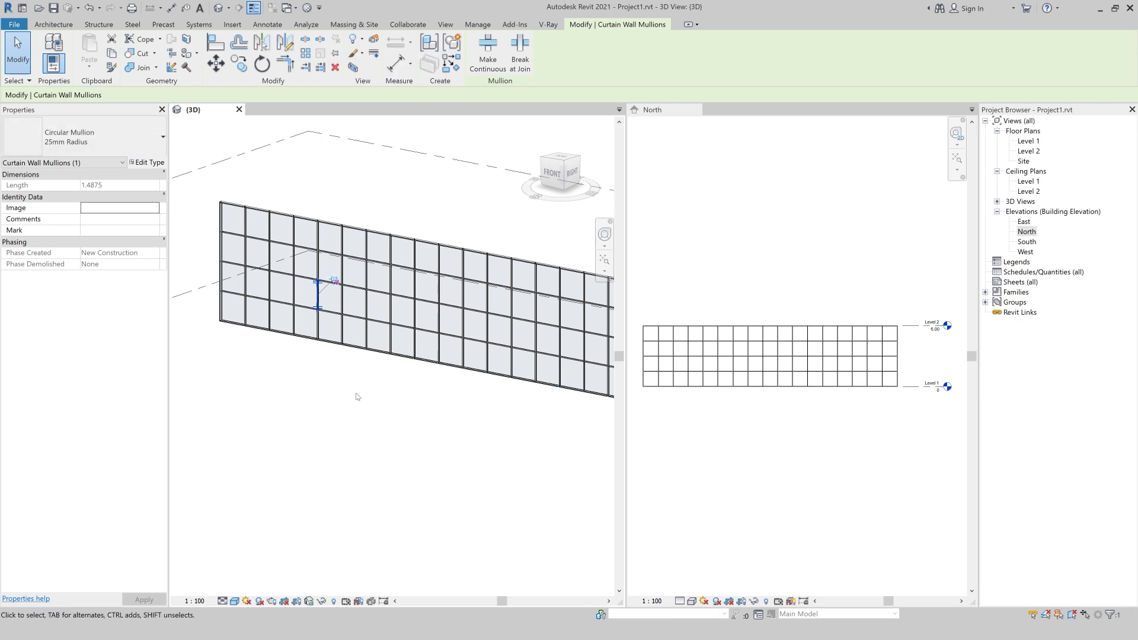
{"action": "left_click", "coordinate": [349, 426]}
Step: Compare the unpinned mullion segment with the pinned segment directly above it by selecting each in turn
{"action": "left_click", "coordinate": [317, 291]}
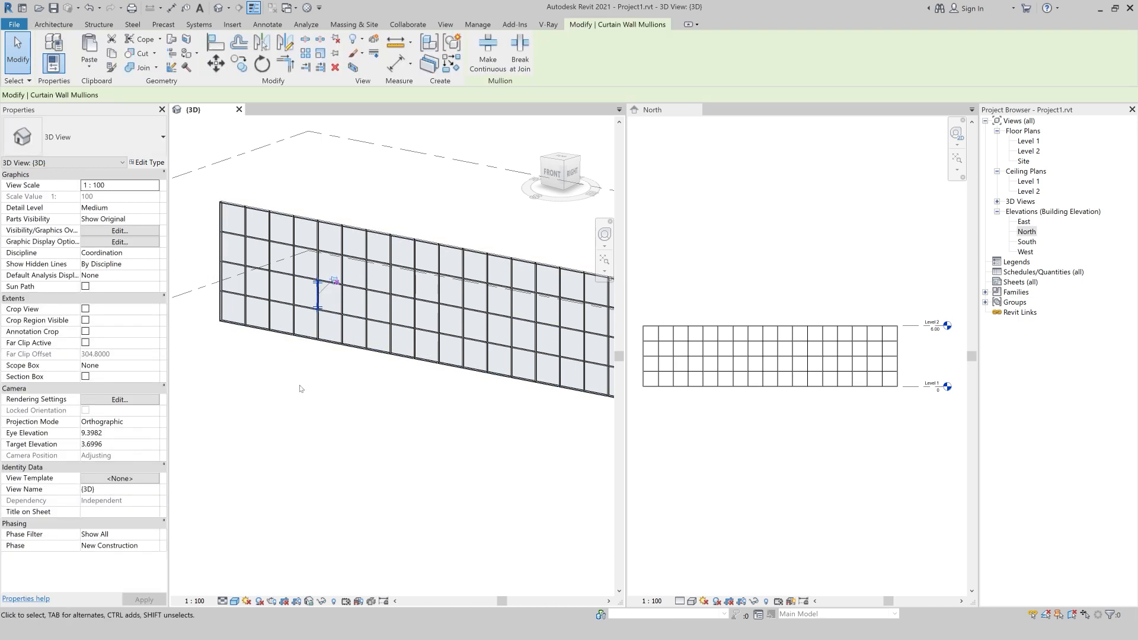
{"action": "left_click", "coordinate": [305, 392]}
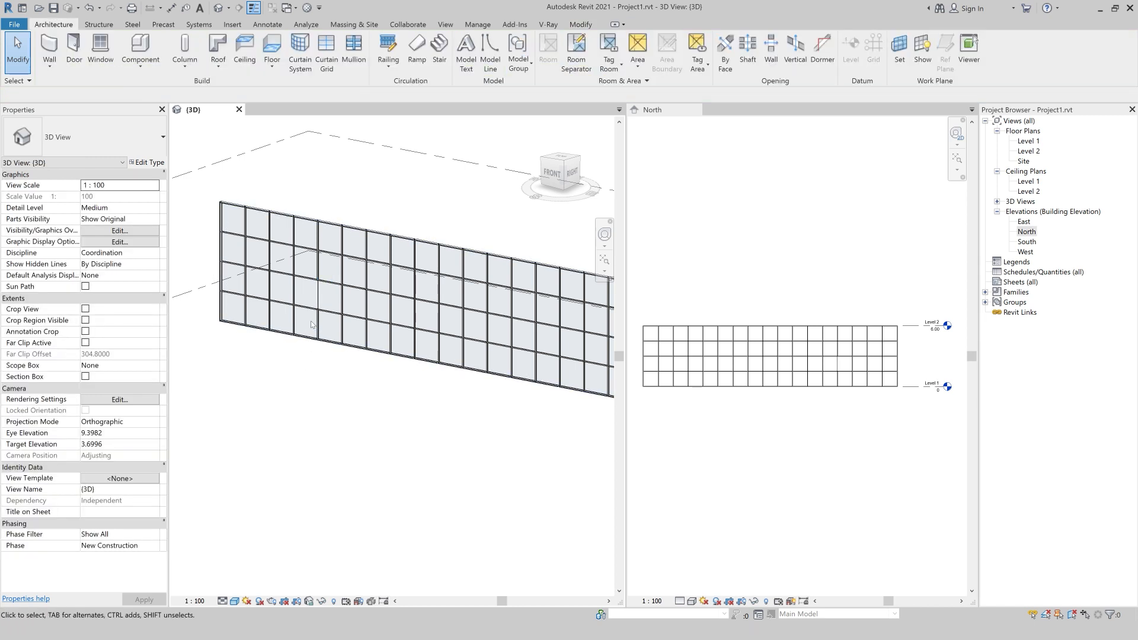
{"action": "left_click", "coordinate": [307, 278]}
{"action": "left_click", "coordinate": [311, 371]}
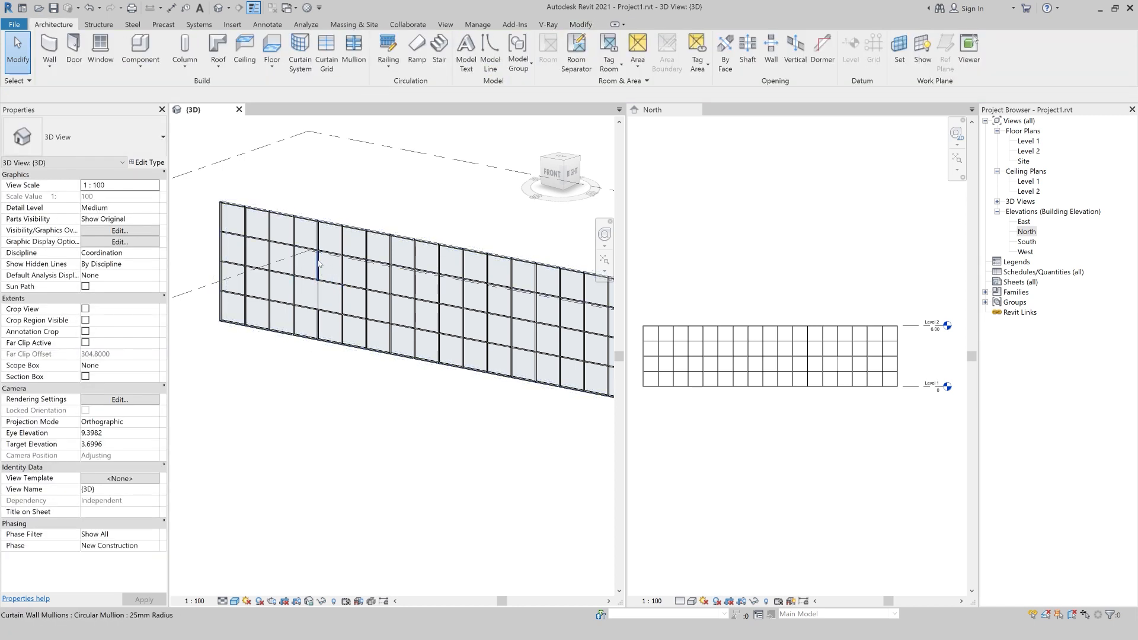
{"action": "left_click", "coordinate": [318, 264]}
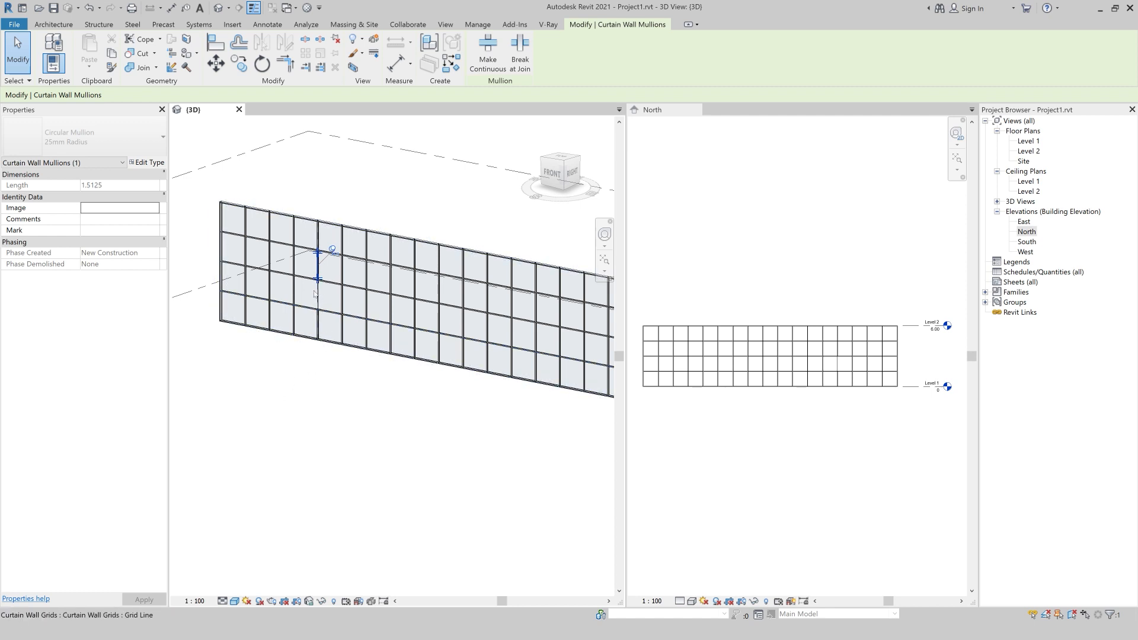
{"action": "left_click", "coordinate": [327, 410]}
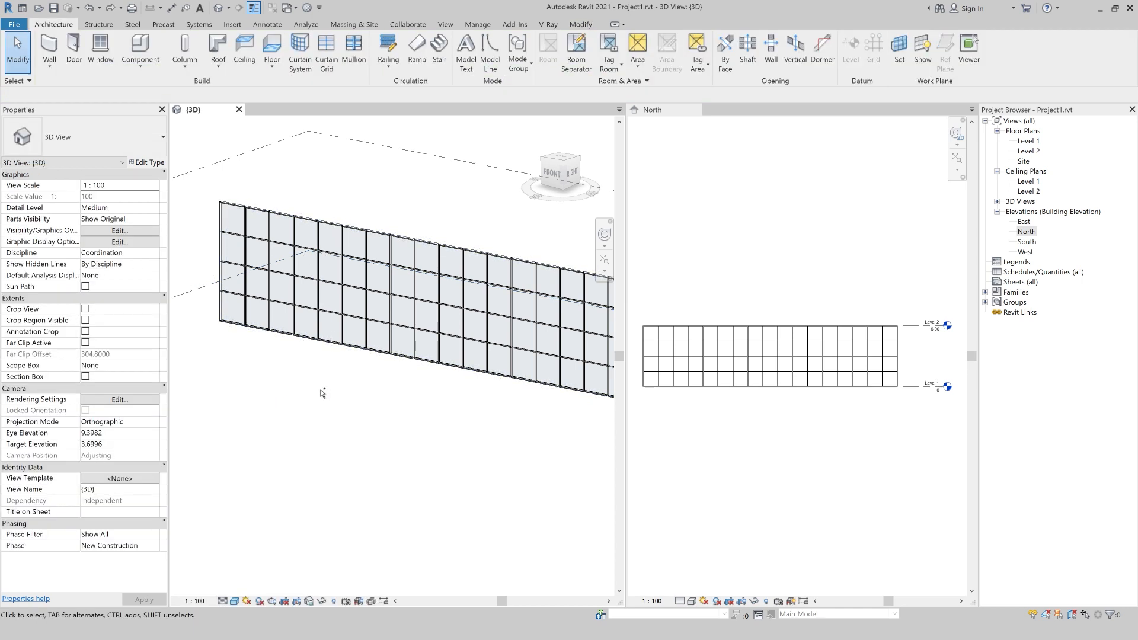
Step: Pin the unlocked vertical mullion segment back in place and deselect it
{"action": "left_click", "coordinate": [318, 293]}
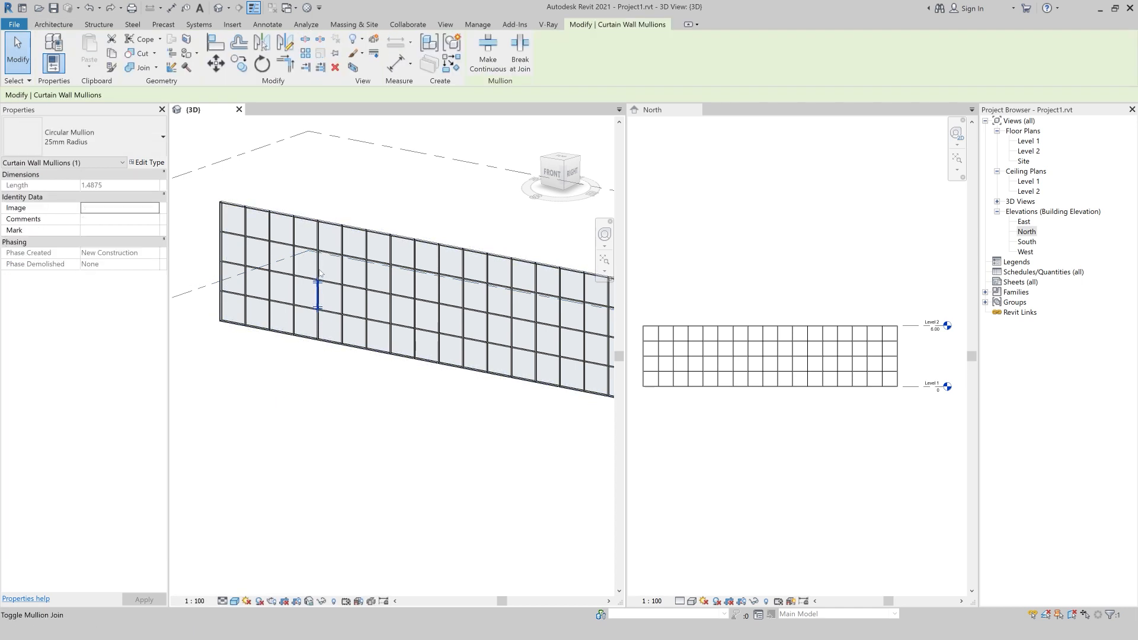
{"action": "left_click", "coordinate": [336, 53]}
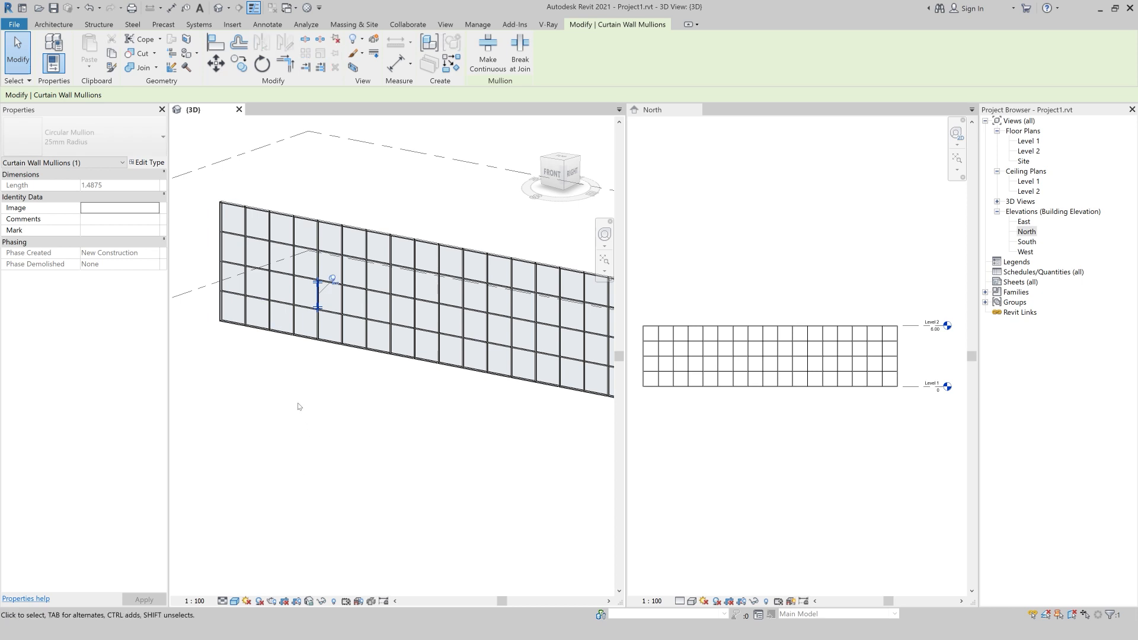
{"action": "scroll", "coordinate": [299, 408], "scroll_direction": "down", "scroll_amount": 2}
{"action": "key", "text": "Escape"}
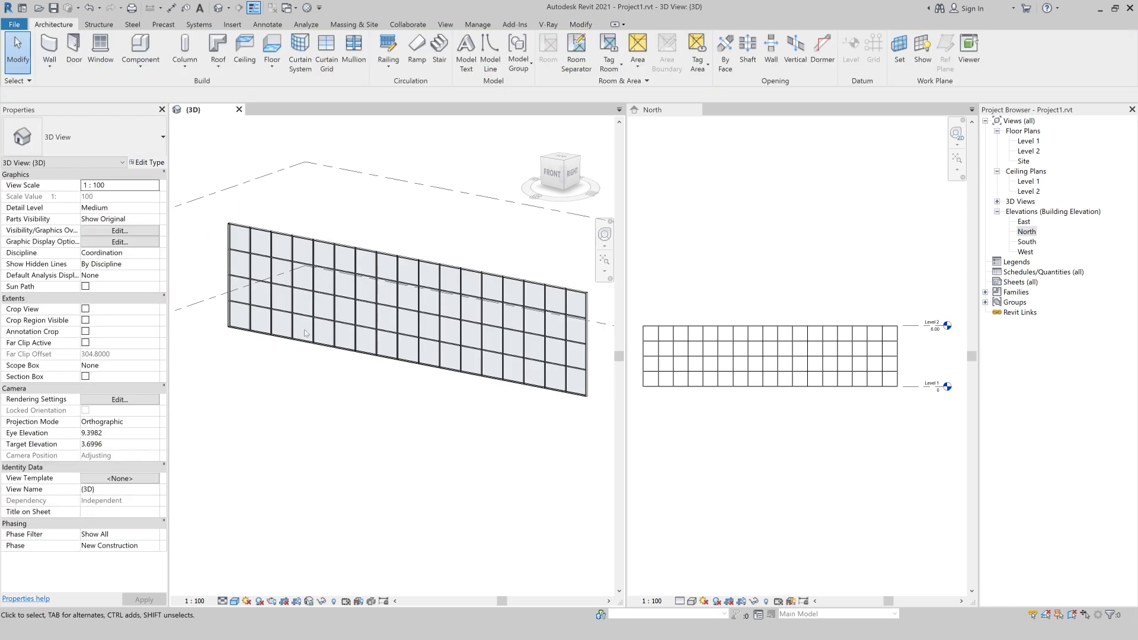
Step: Unpin the curtain wall's fourth vertical grid line in the 3D view and deselect it
{"action": "left_click", "coordinate": [314, 335]}
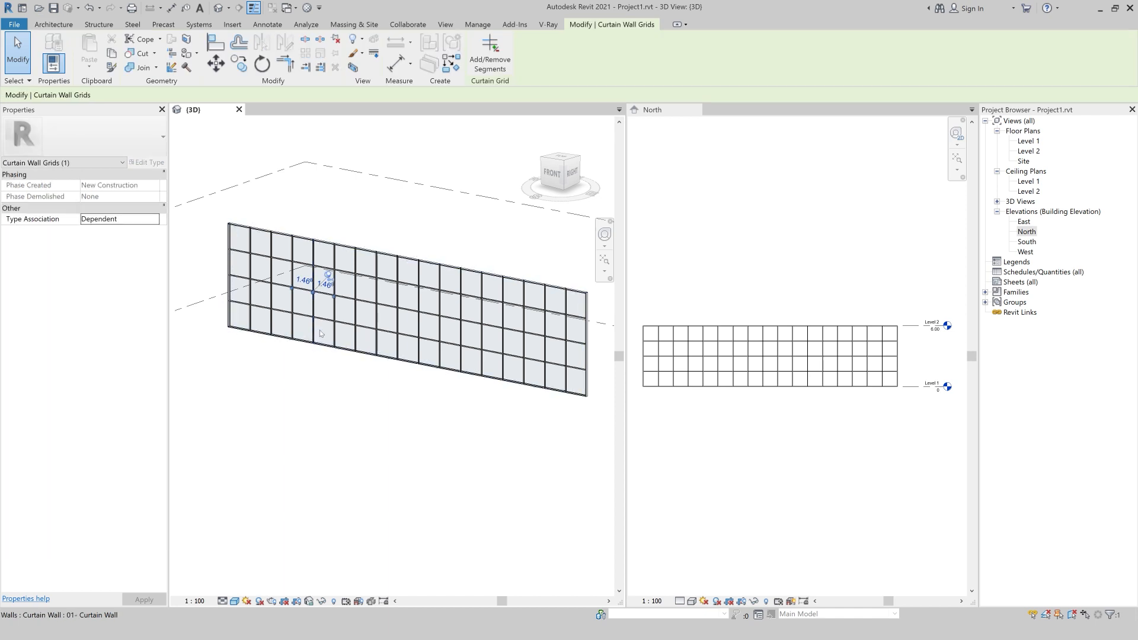
{"action": "left_click", "coordinate": [315, 356]}
{"action": "left_click", "coordinate": [313, 291]}
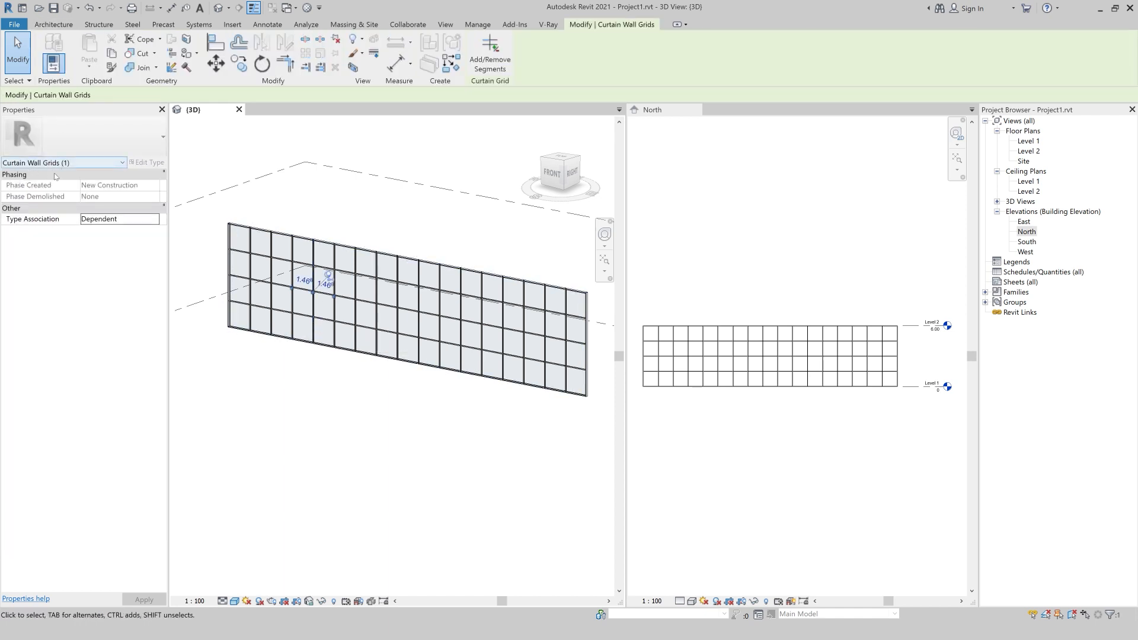
{"action": "left_click", "coordinate": [328, 275]}
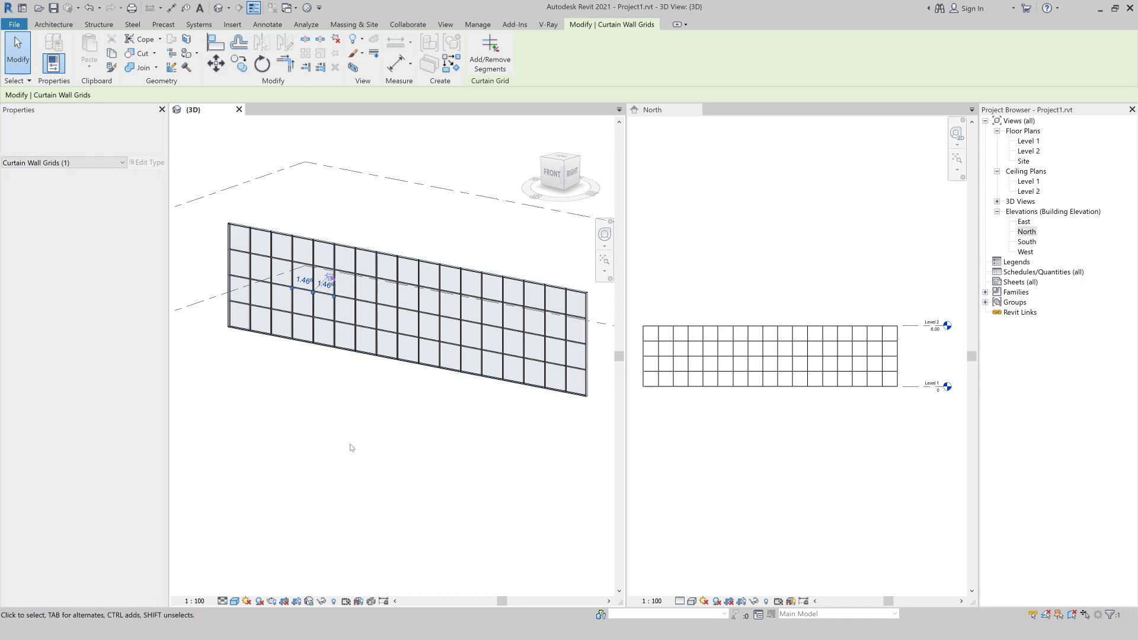
{"action": "left_click", "coordinate": [325, 400]}
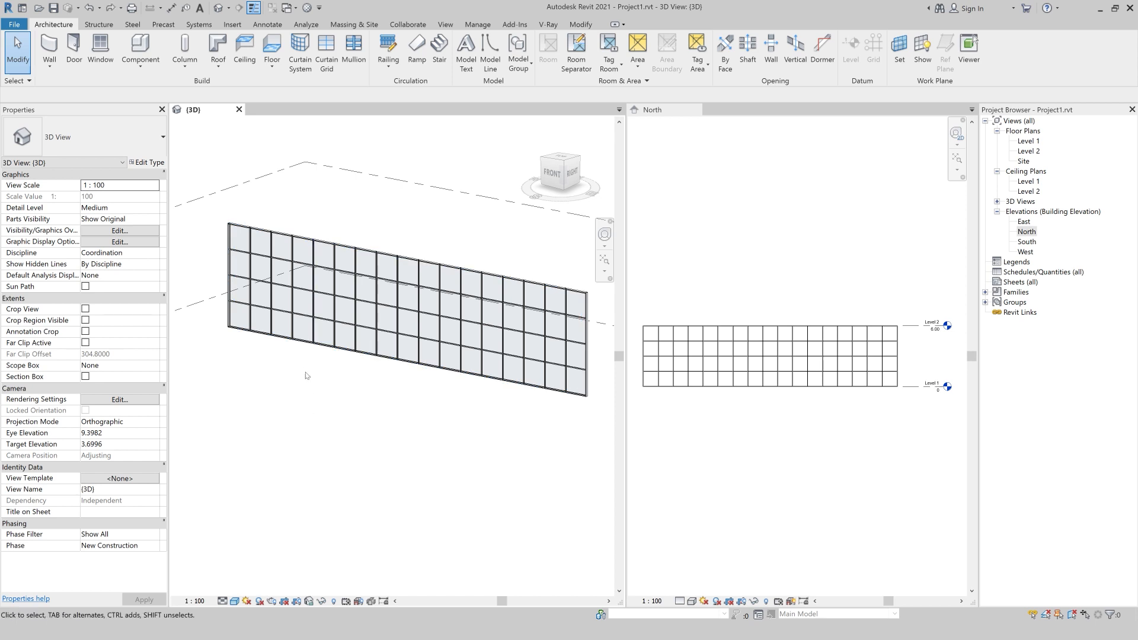
Step: Change the glazed panel in the curtain wall's second column, second row from the top, to Basic Wall Generic - 200mm and deselect it
{"action": "scroll", "coordinate": [277, 281], "scroll_direction": "up", "scroll_amount": 2}
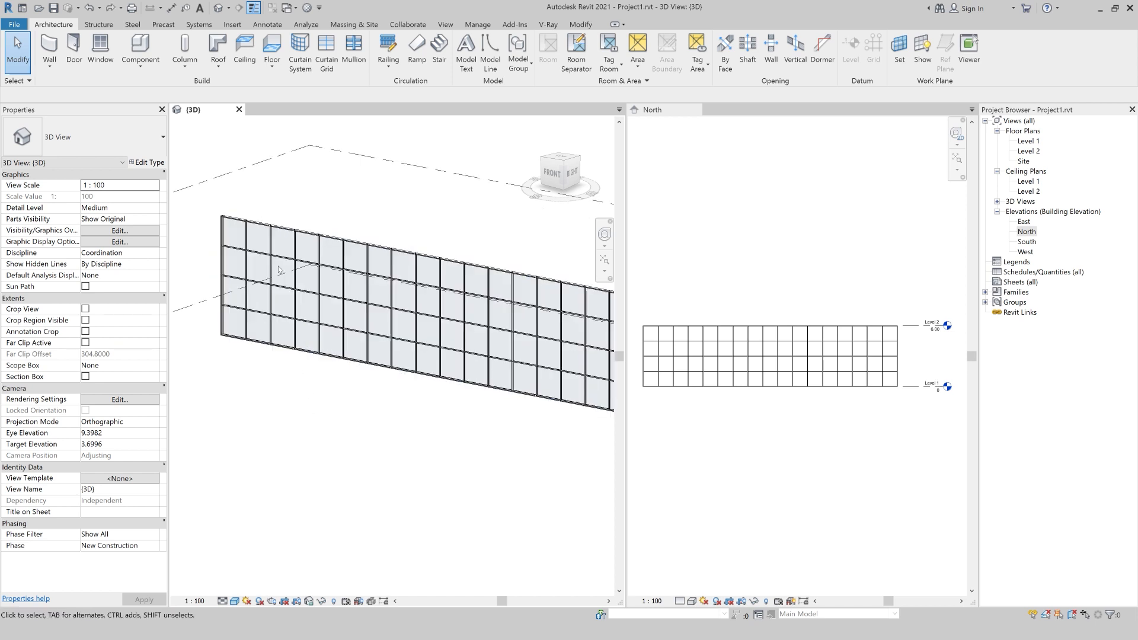
{"action": "key", "text": "Tab"}
{"action": "key", "text": "Tab"}
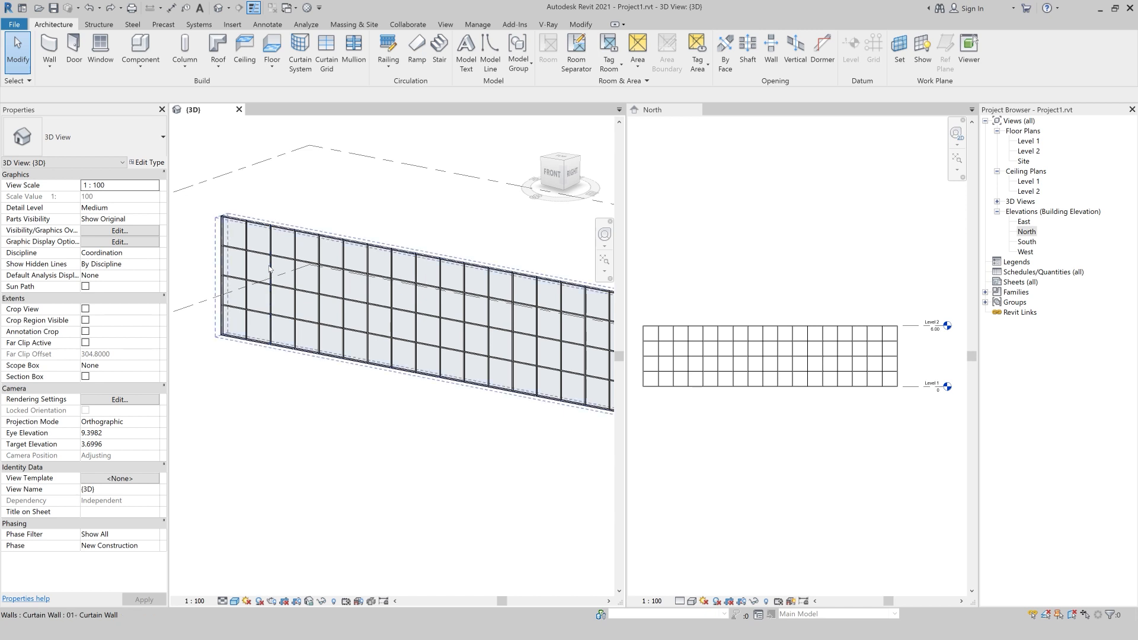
{"action": "left_click", "coordinate": [270, 268]}
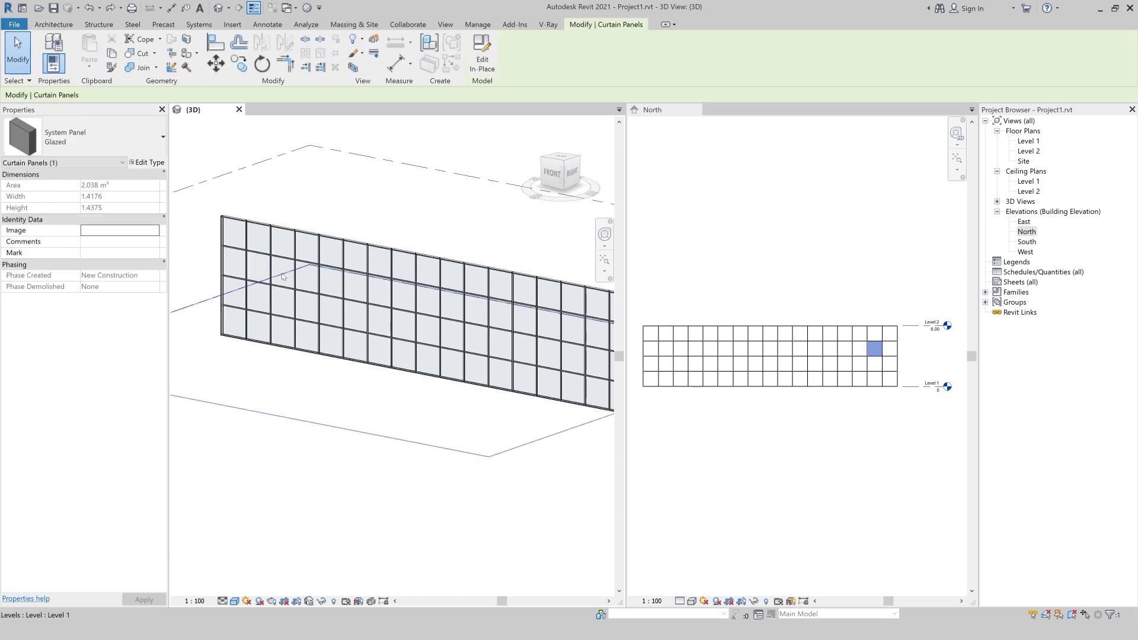
{"action": "left_click", "coordinate": [94, 131]}
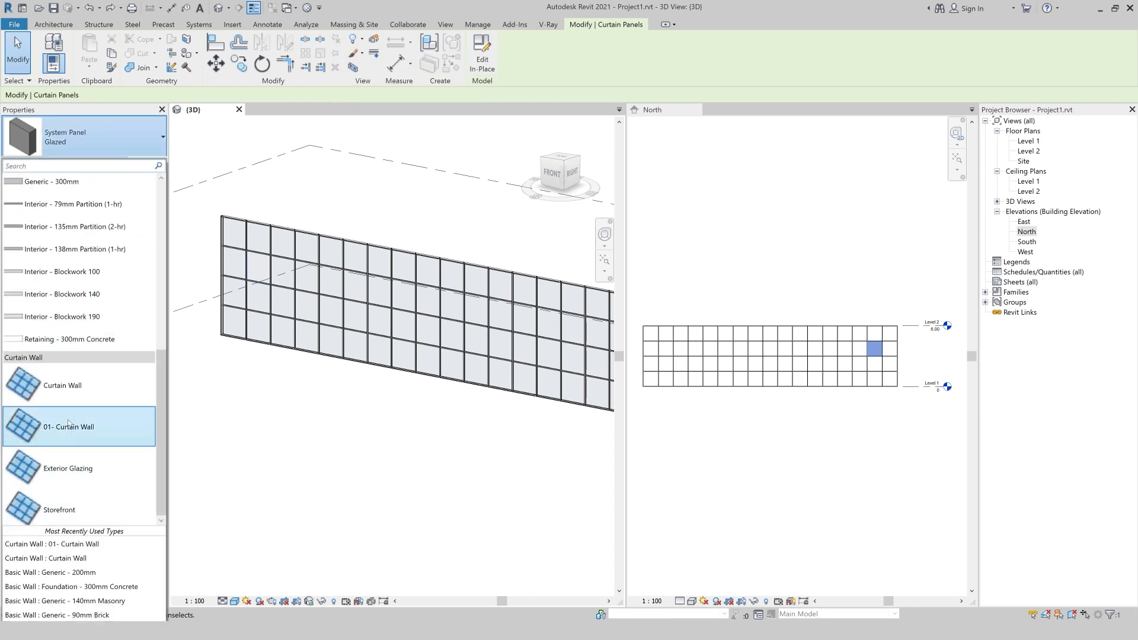
{"action": "scroll", "coordinate": [115, 348], "scroll_direction": "up", "scroll_amount": 3}
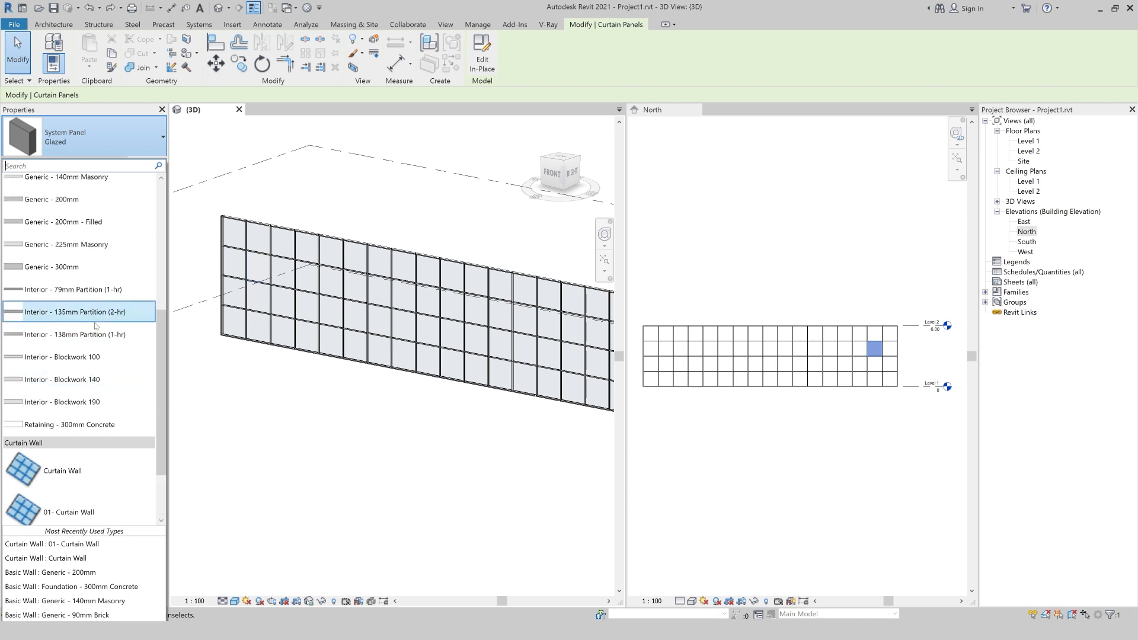
{"action": "scroll", "coordinate": [97, 325], "scroll_direction": "down", "scroll_amount": 3}
{"action": "scroll", "coordinate": [77, 267], "scroll_direction": "up", "scroll_amount": 3}
{"action": "left_click", "coordinate": [59, 193]}
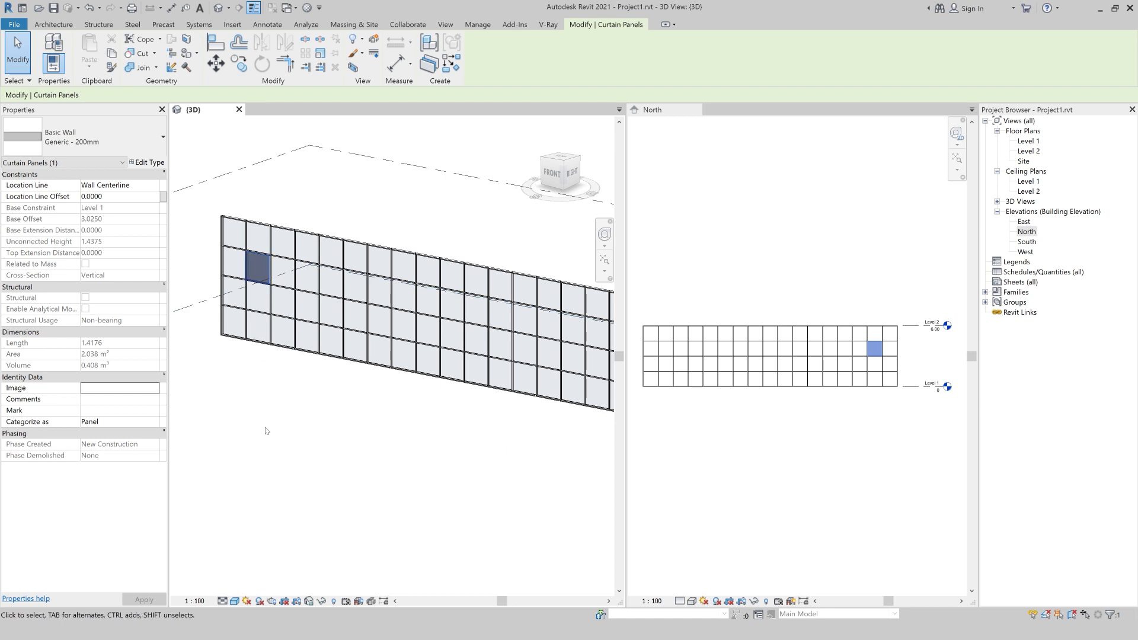
{"action": "left_click", "coordinate": [197, 255]}
Step: Change the glazed panel in the fourth column, third row from the top, to the Curtain Wall type and deselect it
{"action": "scroll", "coordinate": [197, 254], "scroll_direction": "down", "scroll_amount": 2}
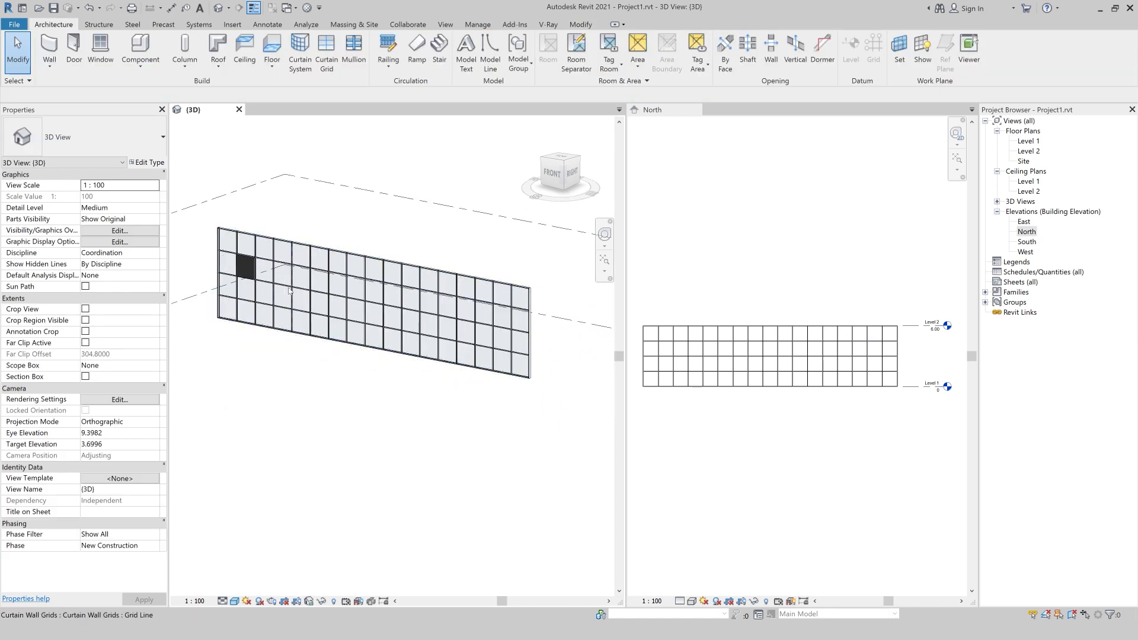
{"action": "left_click", "coordinate": [288, 290]}
{"action": "left_click", "coordinate": [120, 146]}
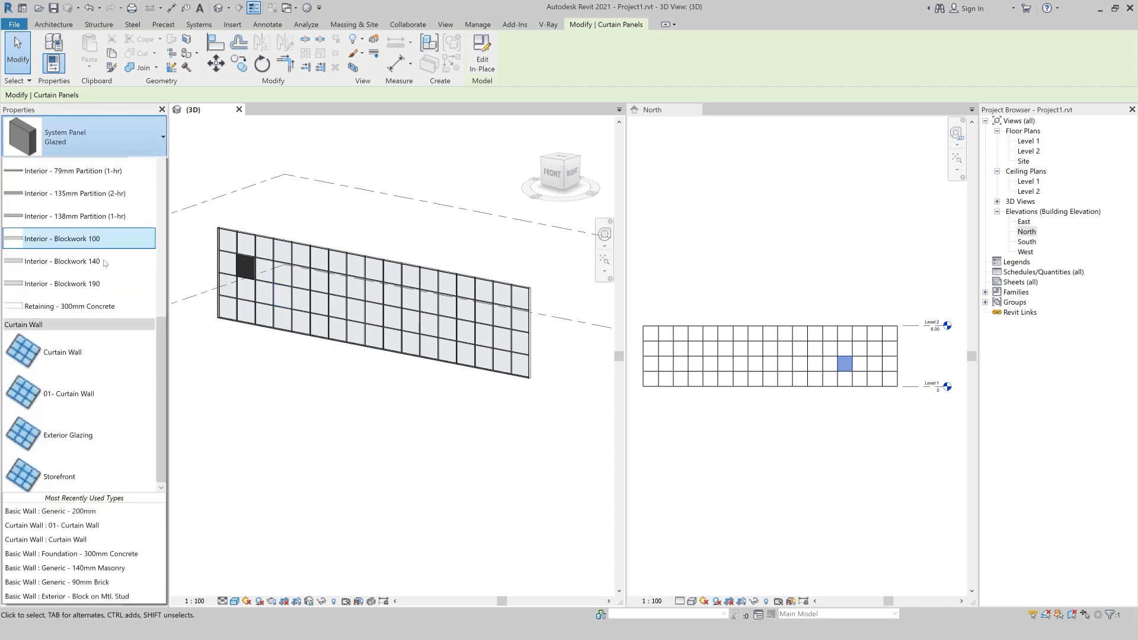
{"action": "left_click", "coordinate": [86, 382]}
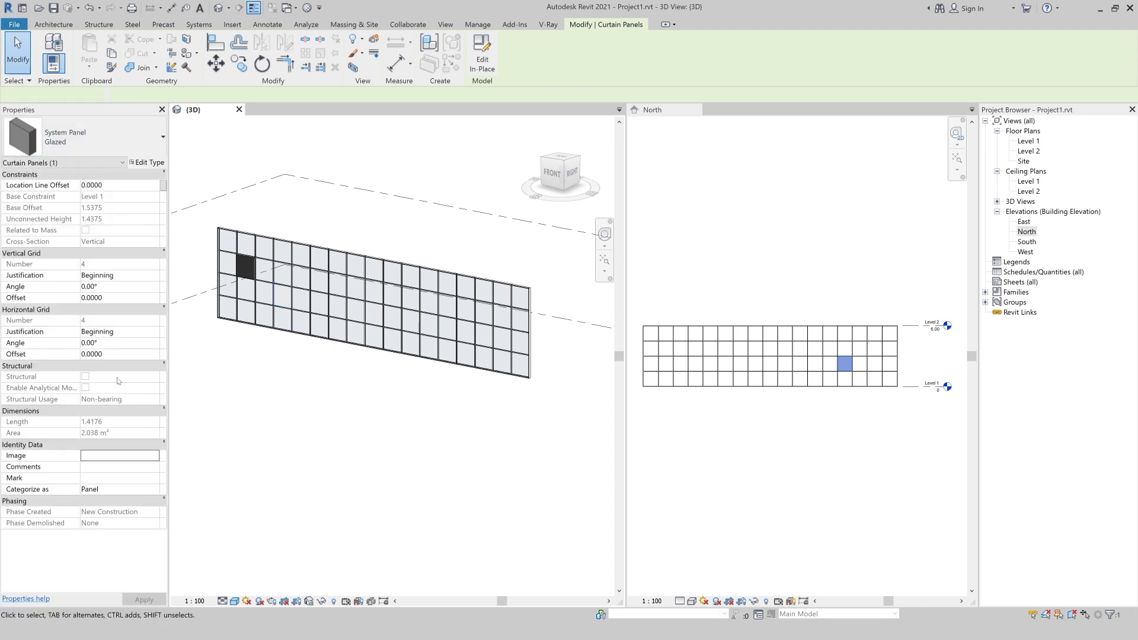
{"action": "key", "text": "Escape"}
{"action": "scroll", "coordinate": [288, 289], "scroll_direction": "up", "scroll_amount": 2}
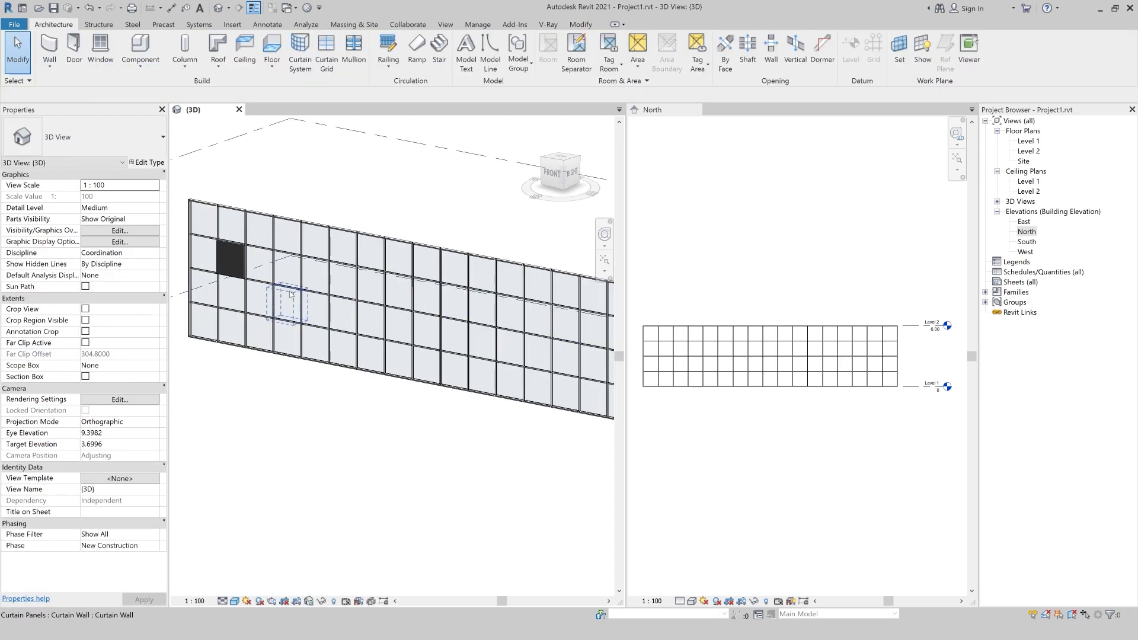
Step: Set the vertical grid layout of the nested Curtain Wall panel's type to Fixed Number and apply it
{"action": "left_click", "coordinate": [288, 301]}
{"action": "left_click", "coordinate": [149, 162]}
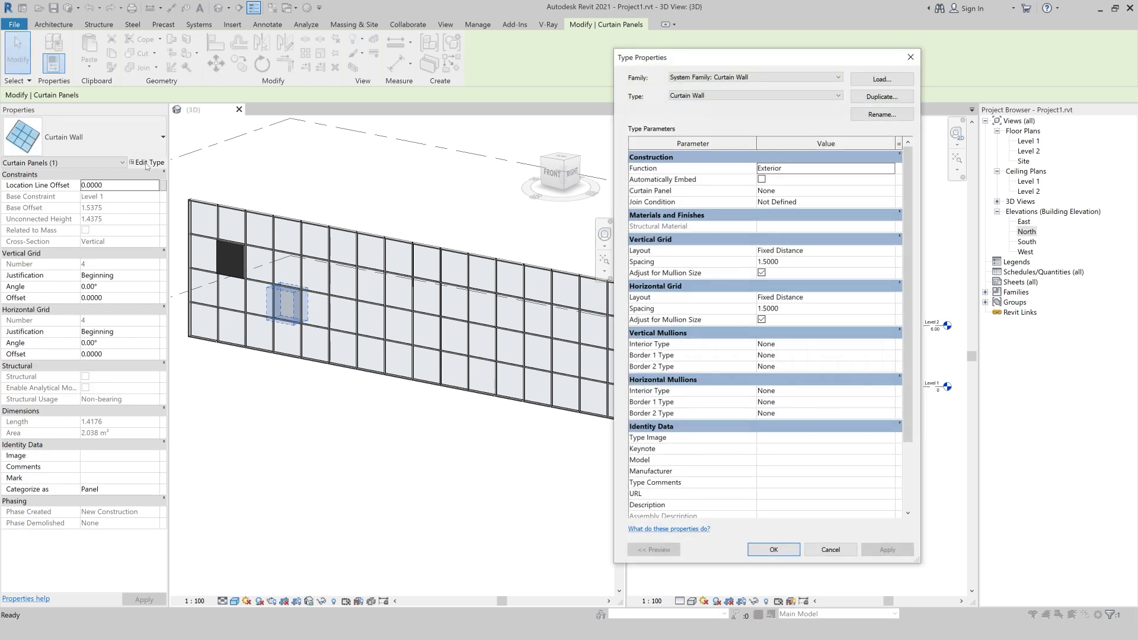
{"action": "left_click", "coordinate": [886, 251]}
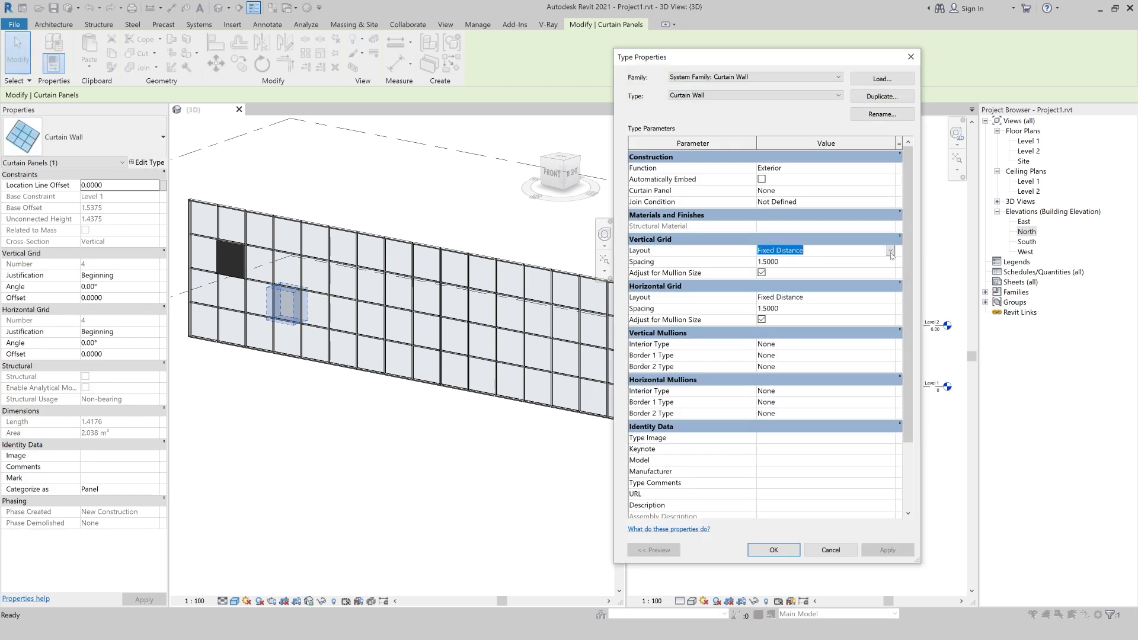
{"action": "left_click", "coordinate": [889, 250]}
{"action": "left_click", "coordinate": [877, 274]}
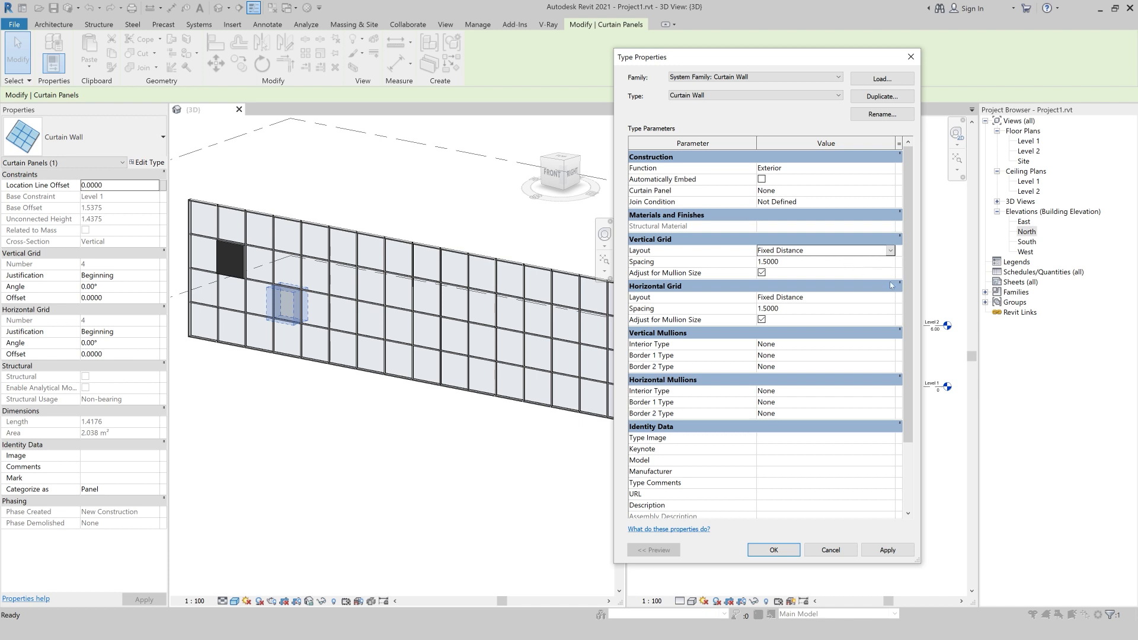
{"action": "left_click", "coordinate": [890, 251]}
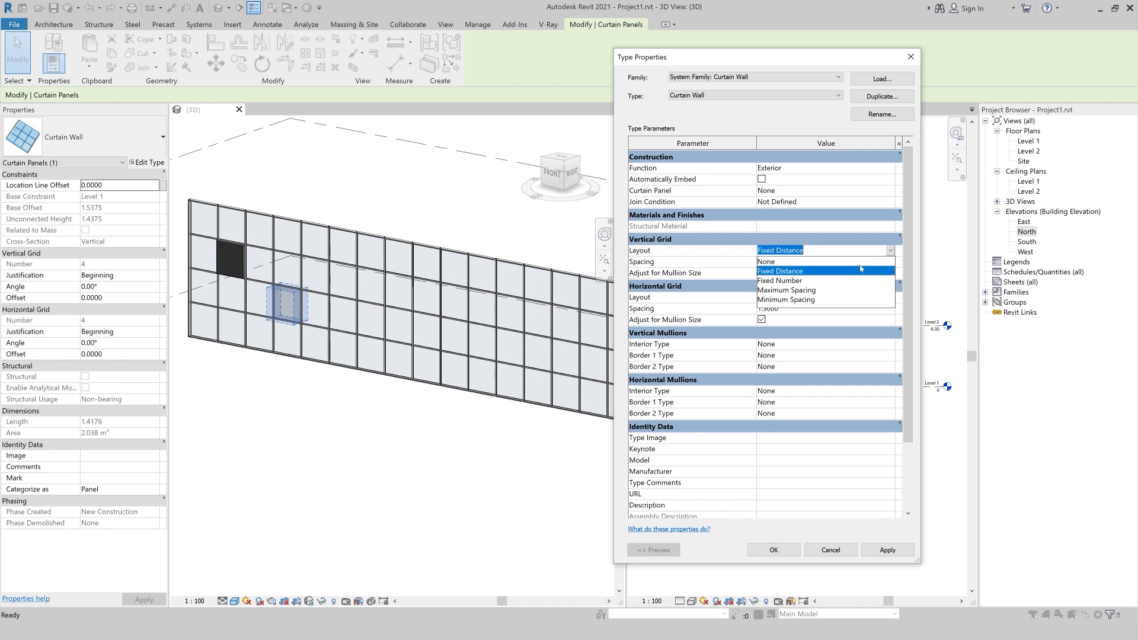
{"action": "left_click", "coordinate": [847, 280]}
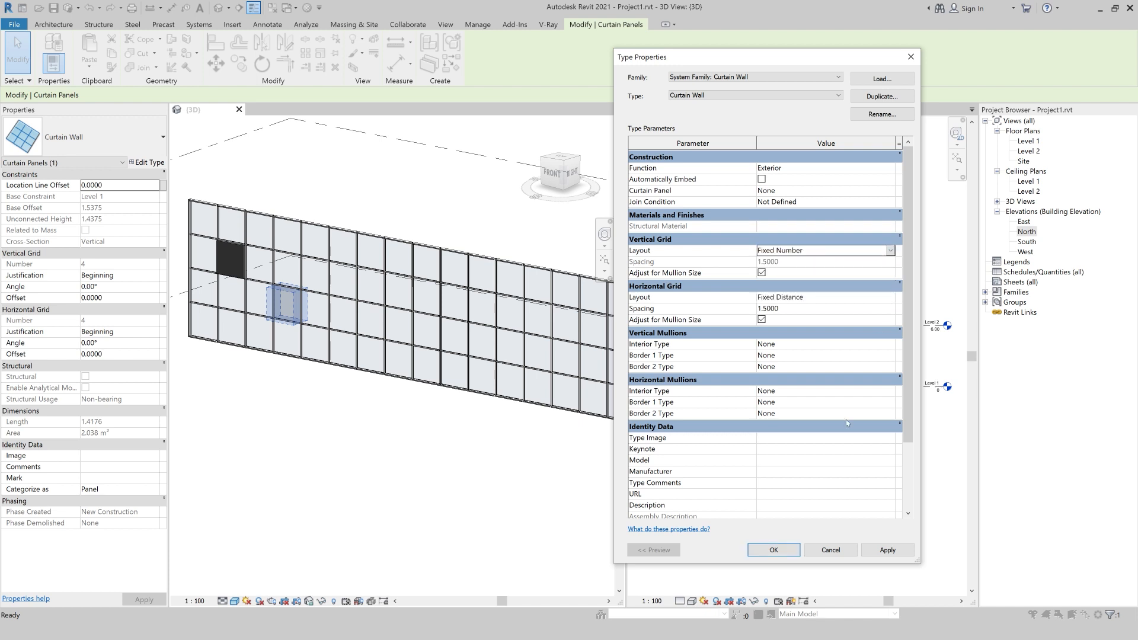
{"action": "left_click", "coordinate": [773, 550]}
{"action": "key", "text": "Escape"}
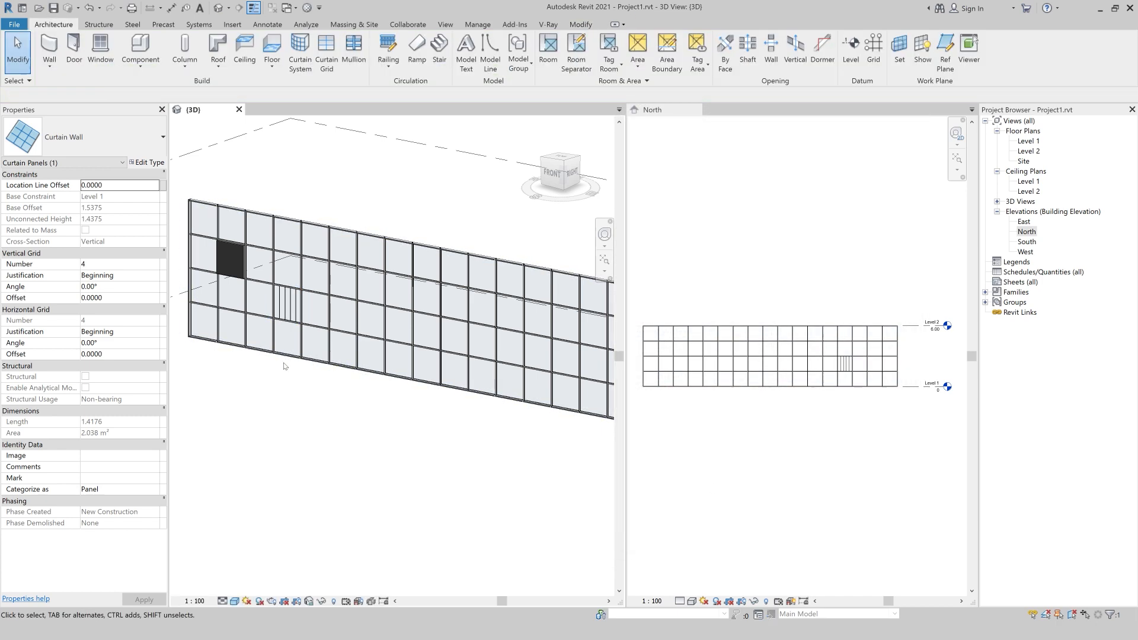
Step: Open the type properties of the nested Curtain Wall panel with the vertical divisions
{"action": "scroll", "coordinate": [269, 287], "scroll_direction": "up", "scroll_amount": 2}
{"action": "scroll", "coordinate": [268, 287], "scroll_direction": "up", "scroll_amount": 4}
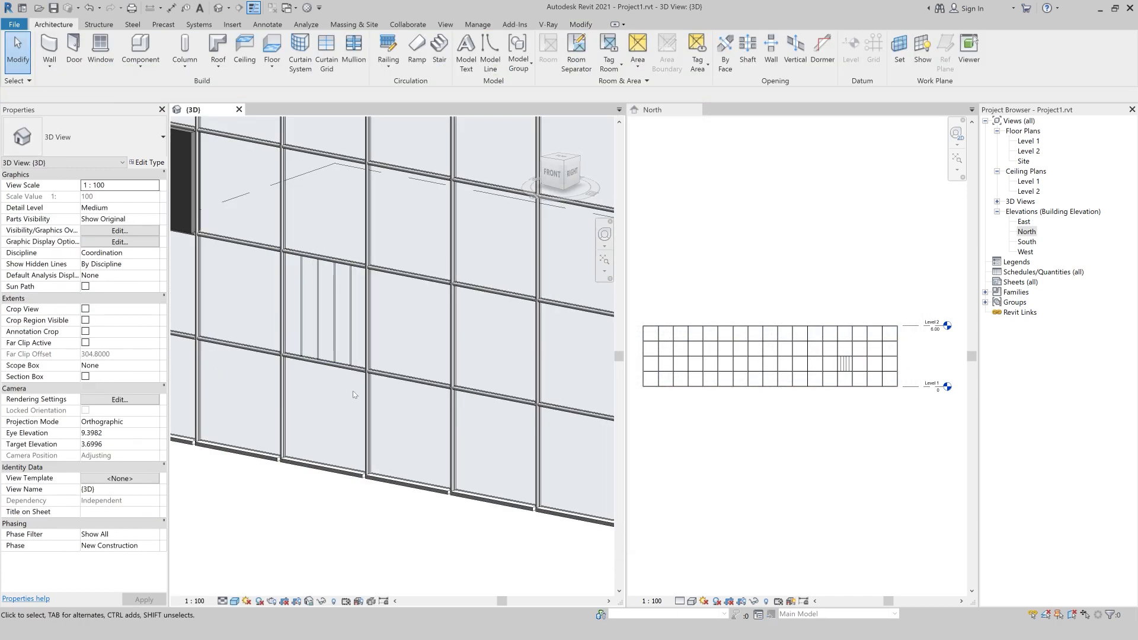
{"action": "left_click", "coordinate": [361, 320]}
{"action": "scroll", "coordinate": [292, 225], "scroll_direction": "down", "scroll_amount": 2}
{"action": "left_click", "coordinate": [148, 165]}
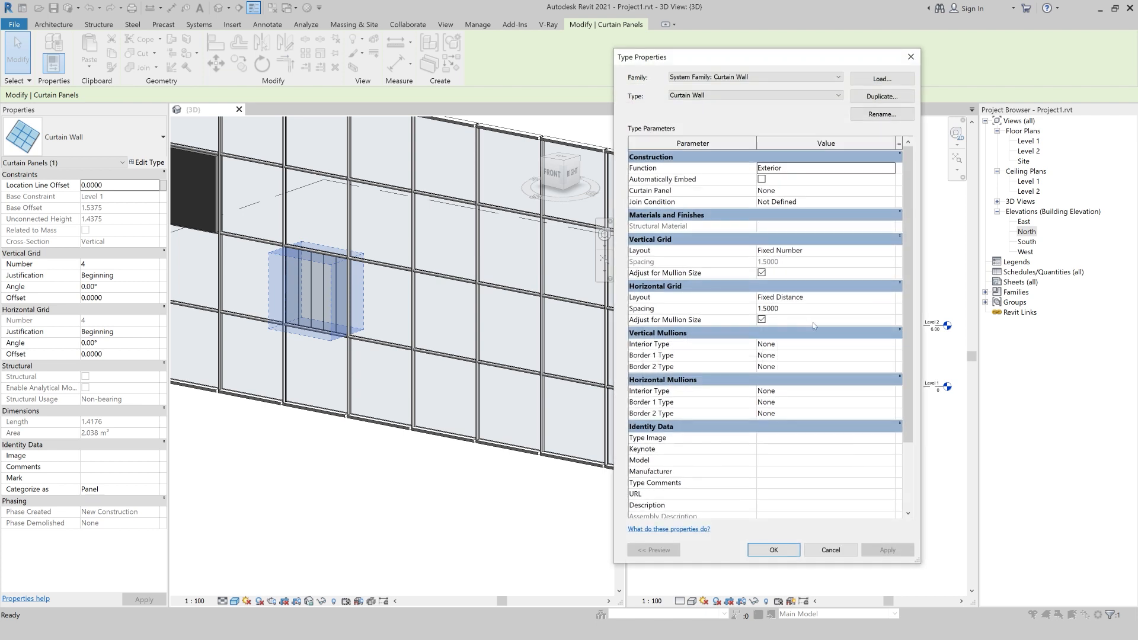
{"action": "left_click", "coordinate": [887, 344]}
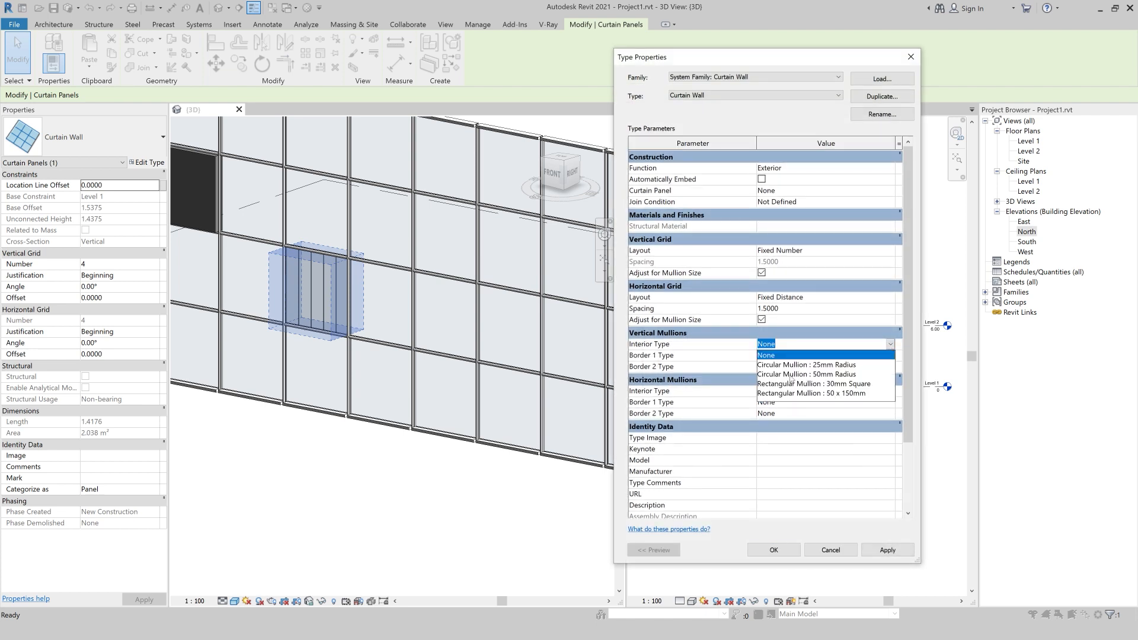
{"action": "key", "text": "Escape"}
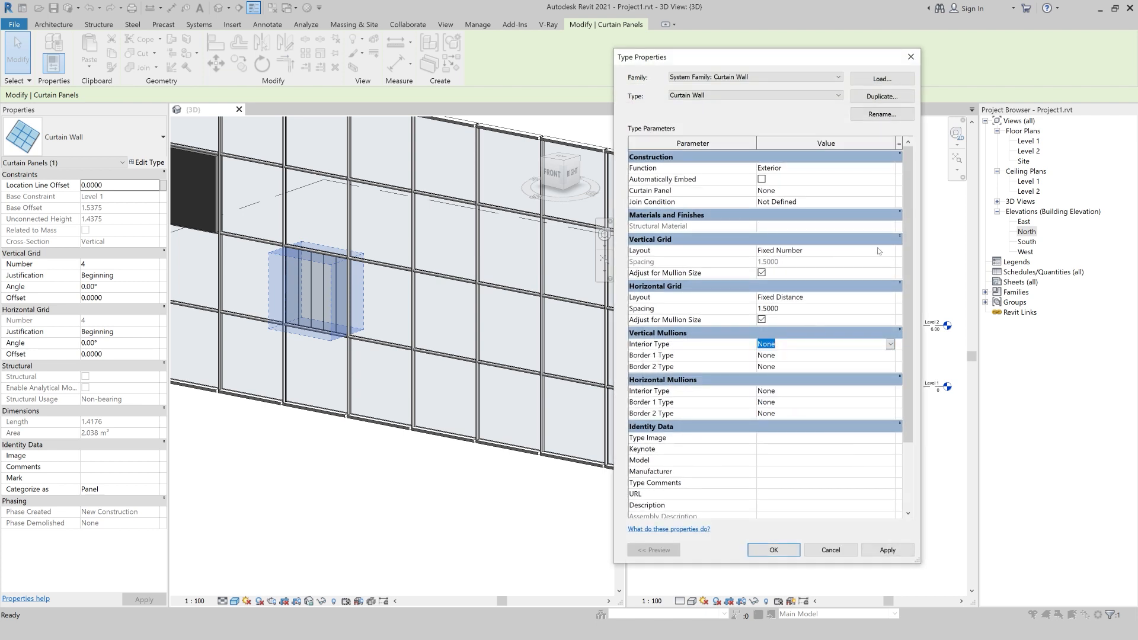
{"action": "left_click", "coordinate": [892, 251]}
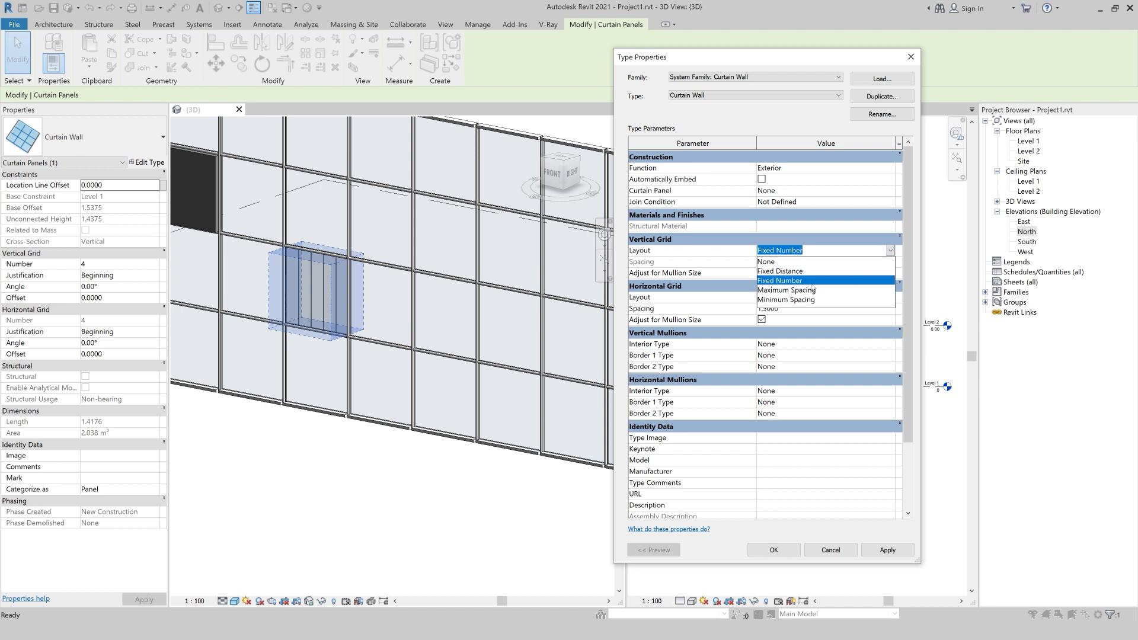
{"action": "left_click", "coordinate": [809, 285]}
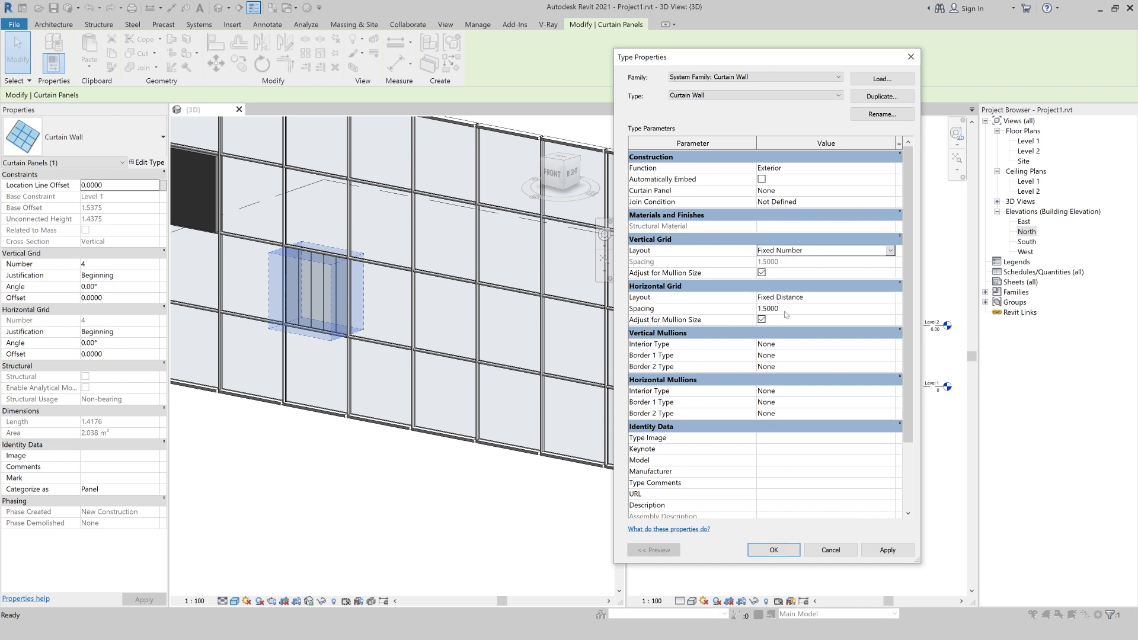
Step: Set the nested Curtain Wall type's horizontal grid layout to Fixed Number, apply it and deselect the panel
{"action": "left_click", "coordinate": [890, 298]}
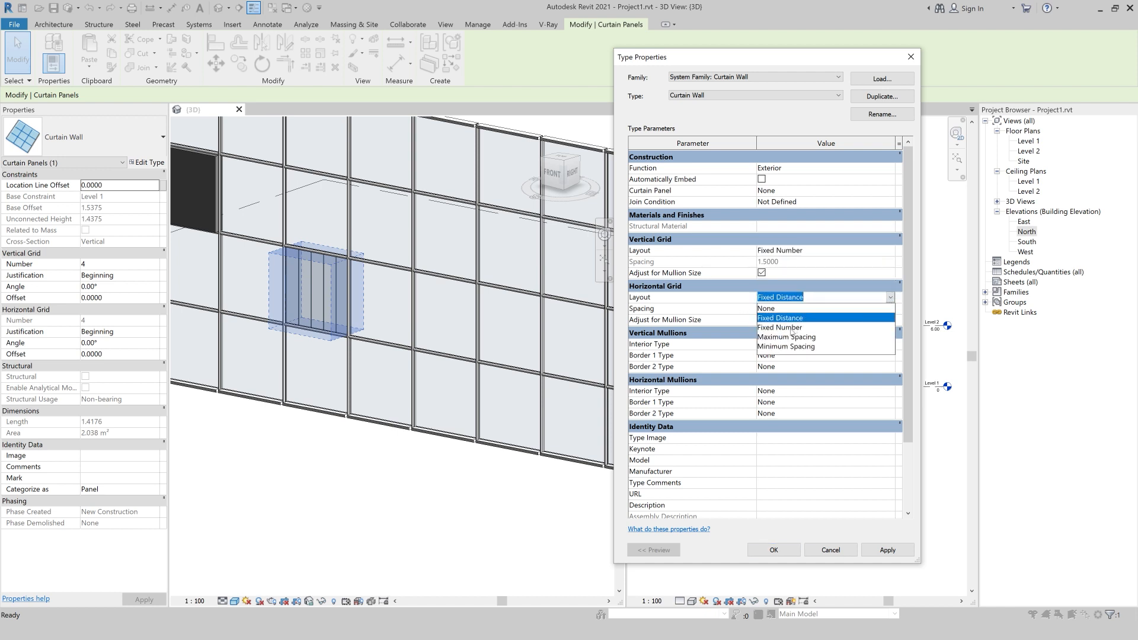
{"action": "left_click", "coordinate": [790, 328]}
{"action": "left_click", "coordinate": [887, 550]}
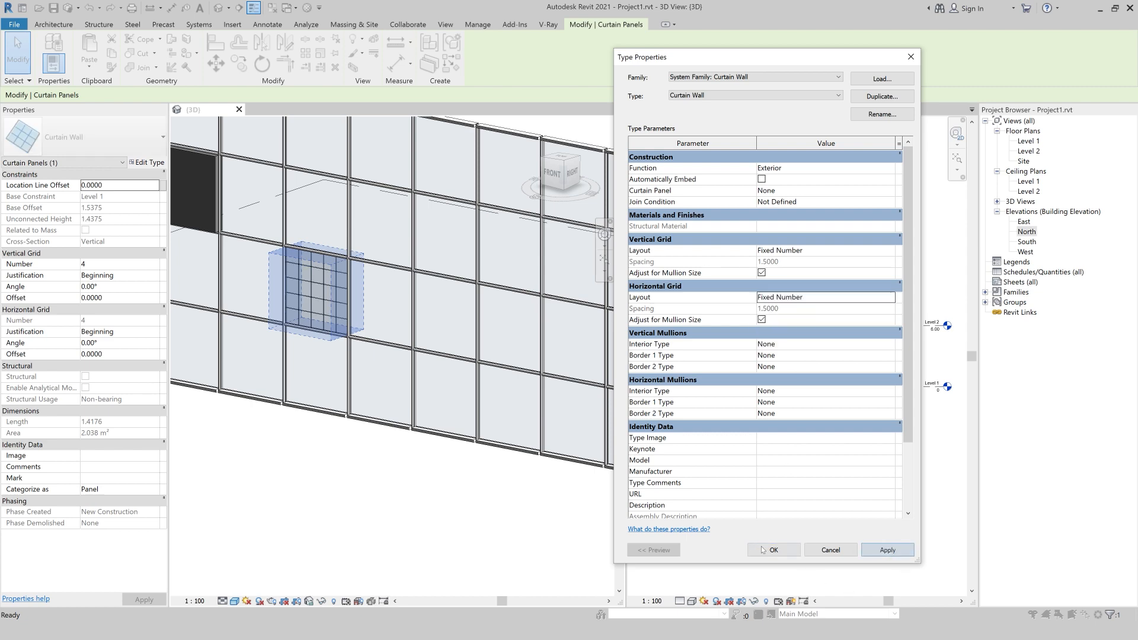
{"action": "left_click", "coordinate": [773, 550]}
{"action": "key", "text": "Escape"}
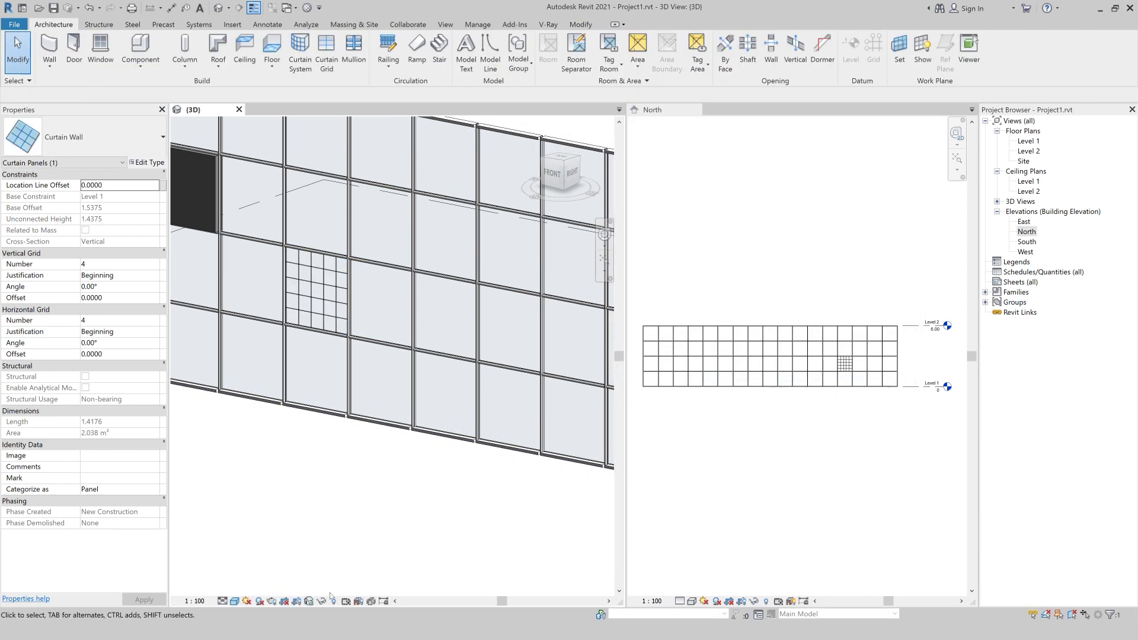
Step: Inspect the glazed panel in the top row, fifth column, by selecting it in the 3D view and deselecting it
{"action": "scroll", "coordinate": [332, 403], "scroll_direction": "down", "scroll_amount": 4}
{"action": "middle_click_drag", "start_coordinate": [362, 428], "coordinate": [318, 355], "text": "shift"}
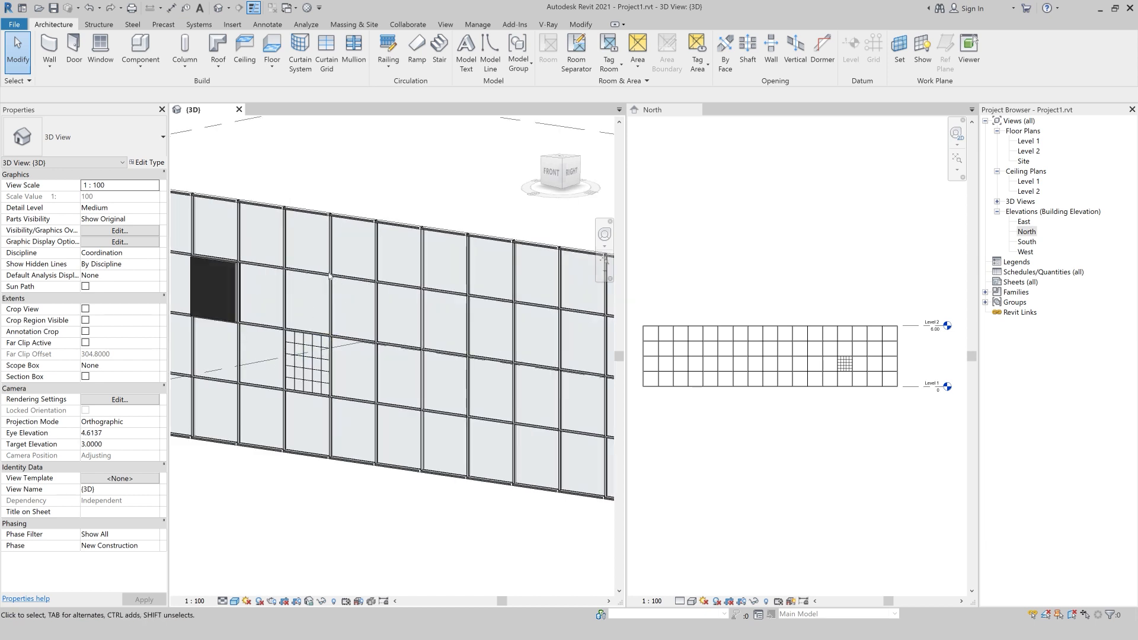
{"action": "key", "text": "Tab"}
{"action": "left_click", "coordinate": [354, 226]}
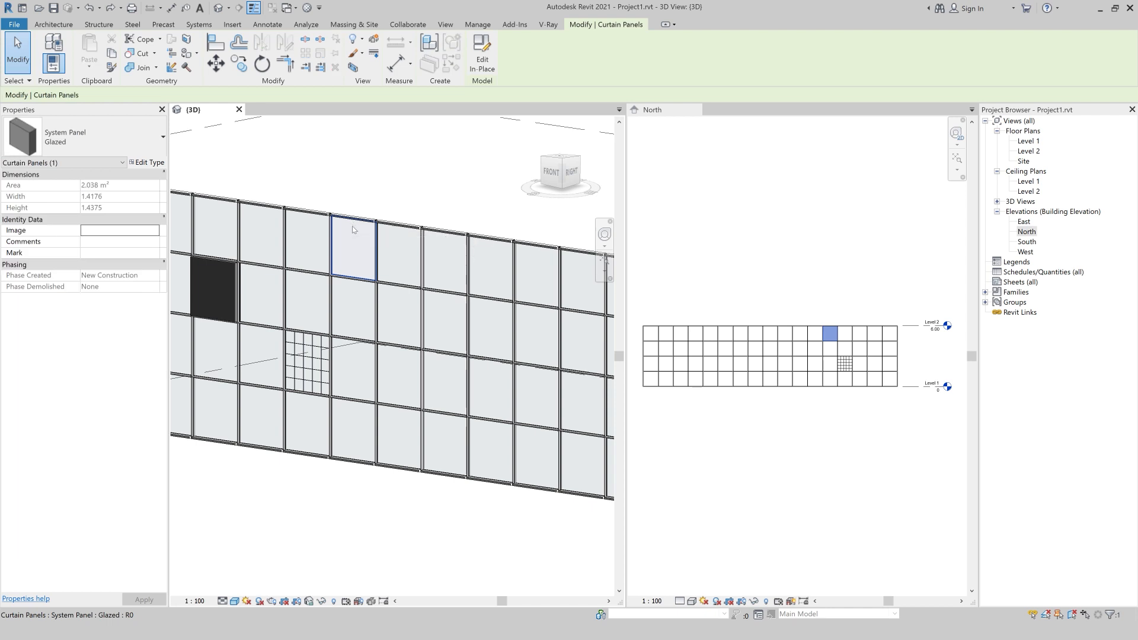
{"action": "key", "text": "Escape"}
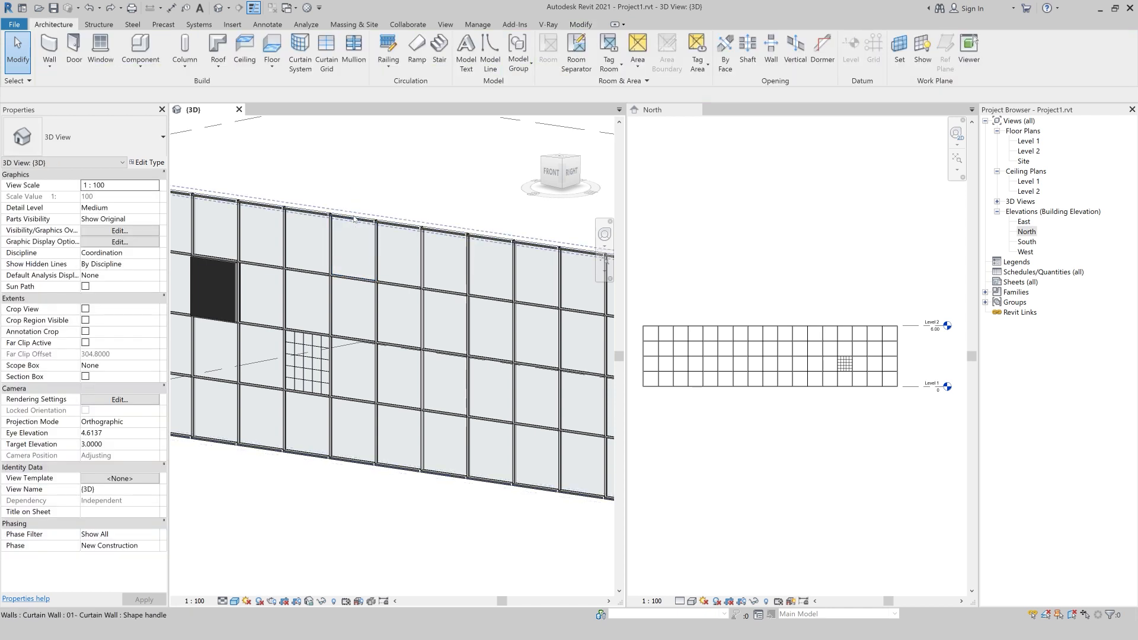
Step: Select the glazed panel in the second row, sixth column of the curtain wall in the 3D view
{"action": "key", "text": "Tab"}
{"action": "key", "text": "Tab"}
{"action": "key", "text": "Tab"}
{"action": "key", "text": "Tab"}
{"action": "key", "text": "Tab"}
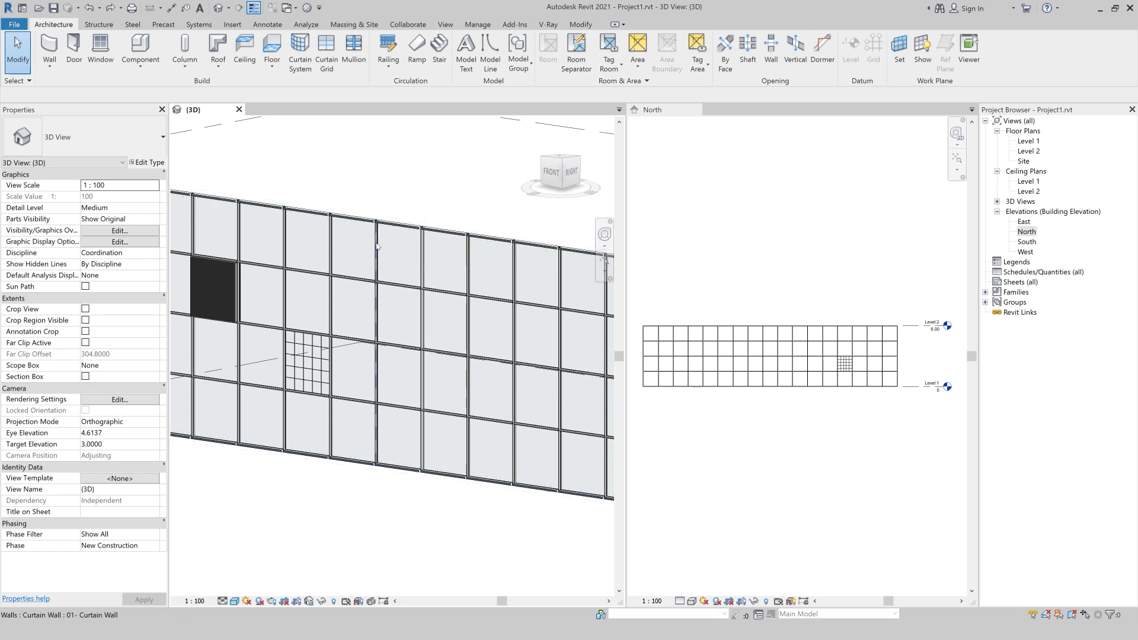
{"action": "key", "text": "Tab"}
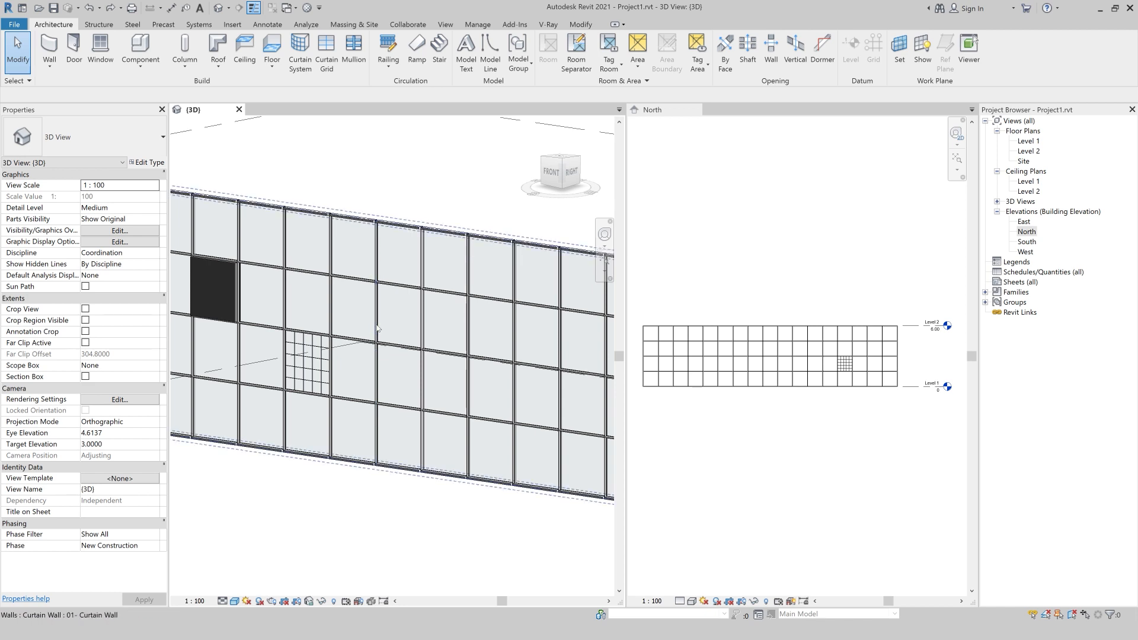
{"action": "left_click", "coordinate": [380, 328]}
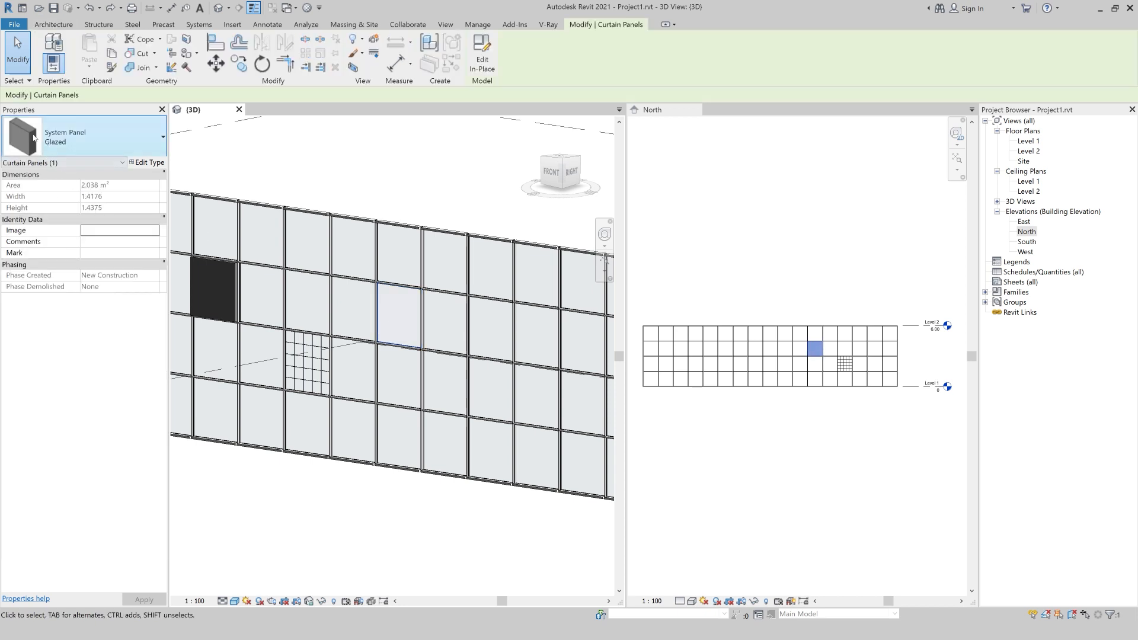
Step: Examine the basic wall and curtain wall types available for the selected panel, keep its type and deselect it
{"action": "left_click", "coordinate": [142, 129]}
{"action": "scroll", "coordinate": [134, 377], "scroll_direction": "up", "scroll_amount": 10}
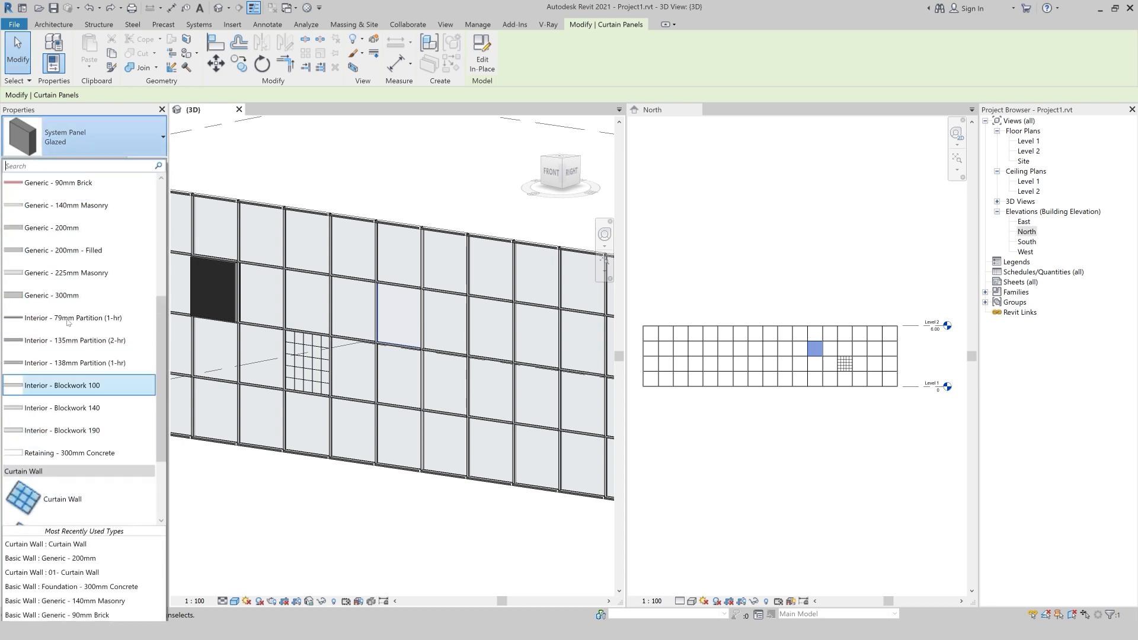
{"action": "scroll", "coordinate": [61, 510], "scroll_direction": "down", "scroll_amount": 6}
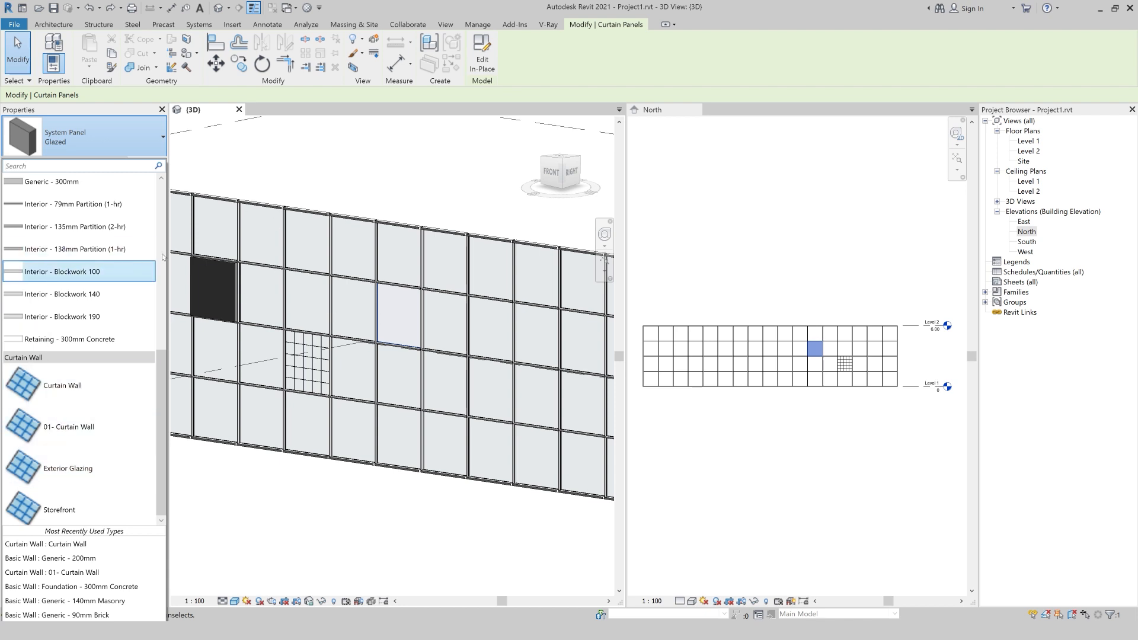
{"action": "scroll", "coordinate": [54, 227], "scroll_direction": "up", "scroll_amount": 3}
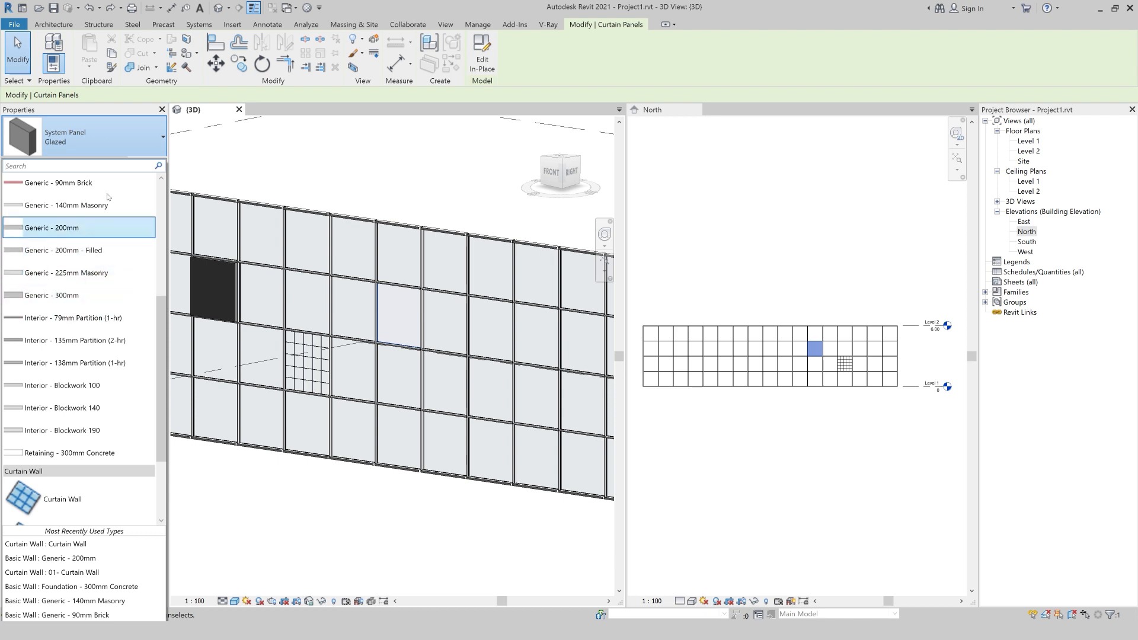
{"action": "scroll", "coordinate": [104, 237], "scroll_direction": "up", "scroll_amount": 6}
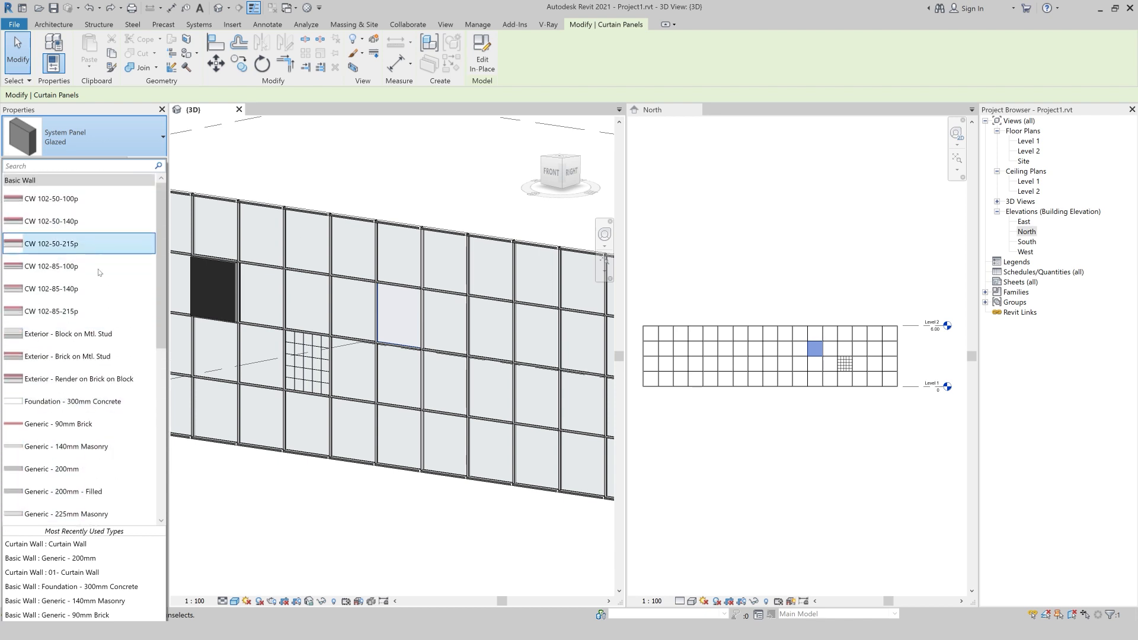
{"action": "scroll", "coordinate": [99, 272], "scroll_direction": "down", "scroll_amount": 3}
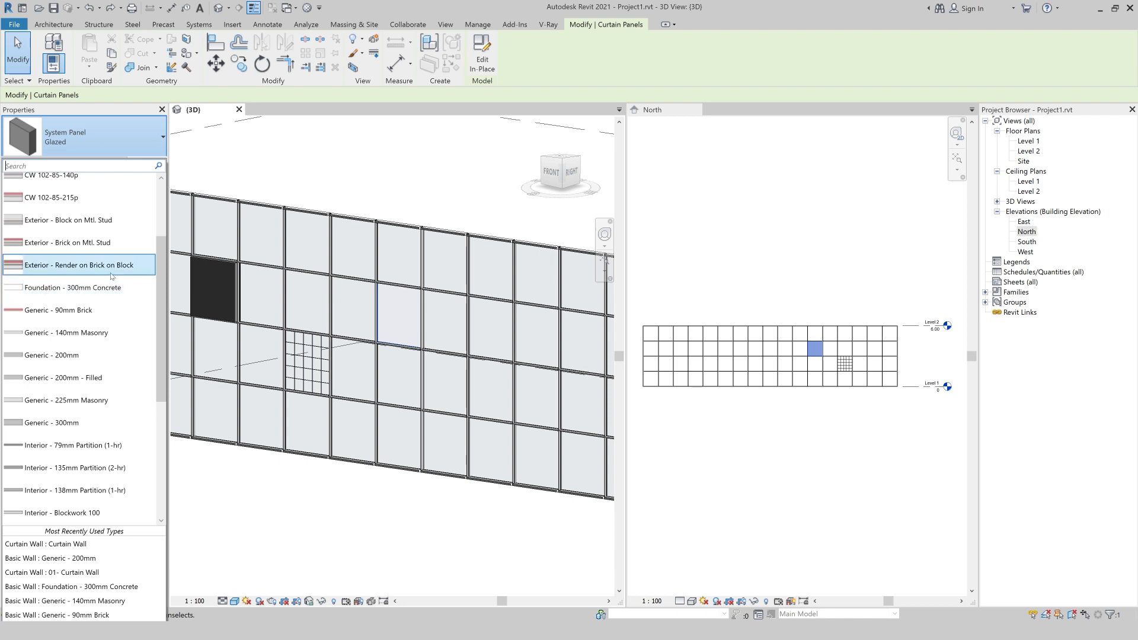
{"action": "left_click", "coordinate": [320, 181]}
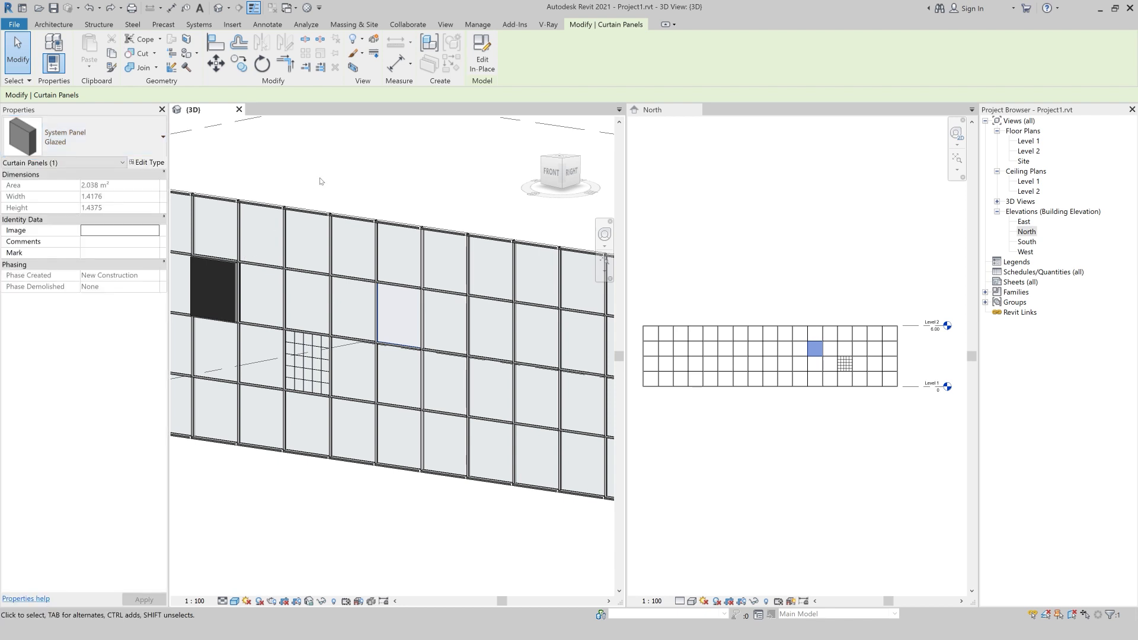
{"action": "left_click", "coordinate": [320, 181]}
{"action": "scroll", "coordinate": [320, 181], "scroll_direction": "down", "scroll_amount": 2}
{"action": "scroll", "coordinate": [315, 182], "scroll_direction": "down", "scroll_amount": 2}
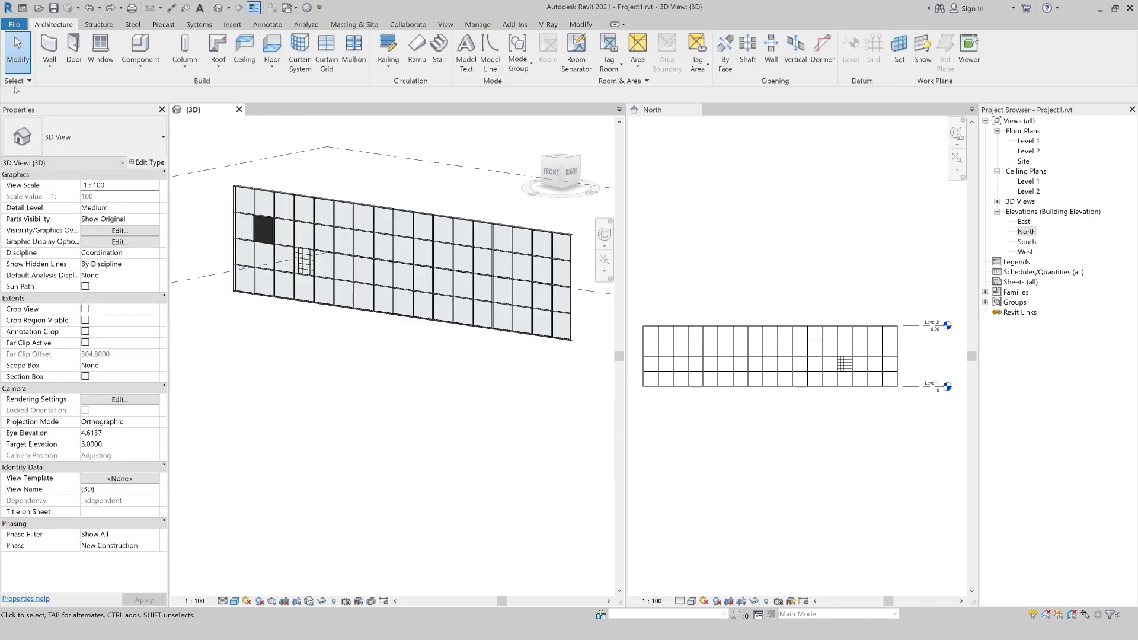
Step: Draw a second 01- Curtain Wall about 17 m long in front of the existing one, from Level 1 up to Level 2
{"action": "left_click", "coordinate": [49, 47]}
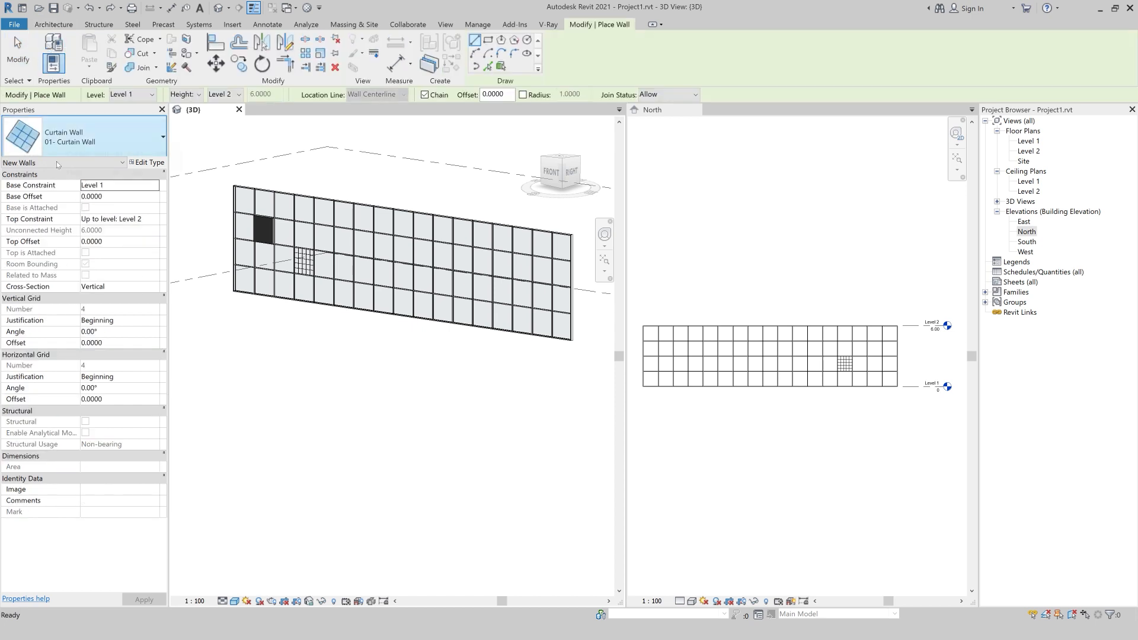
{"action": "left_click", "coordinate": [208, 314]}
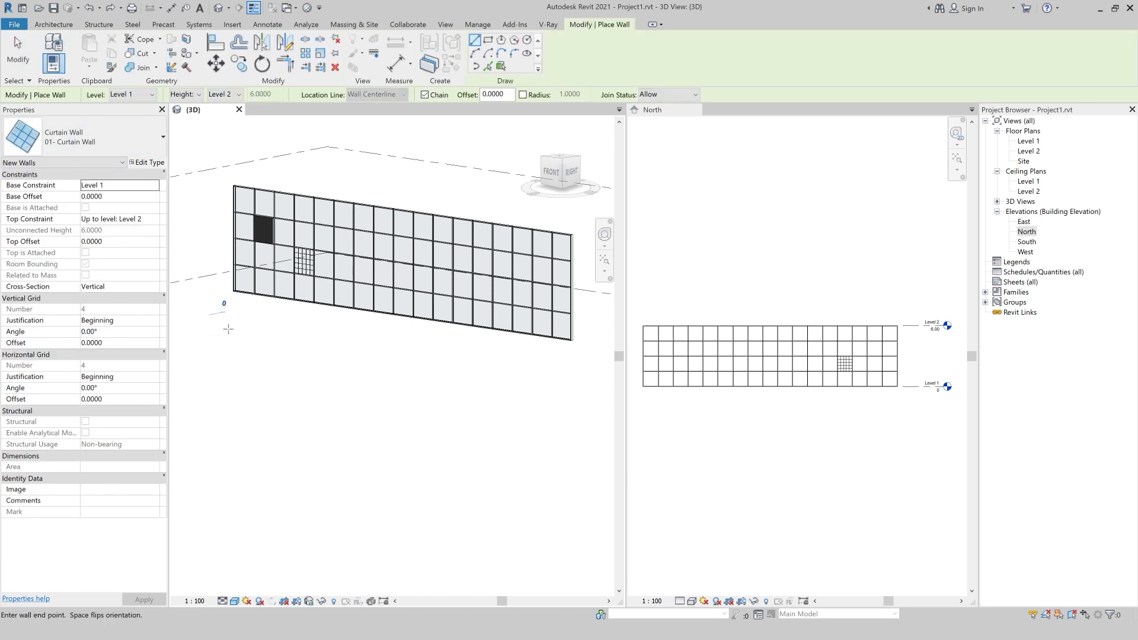
{"action": "left_click", "coordinate": [425, 354]}
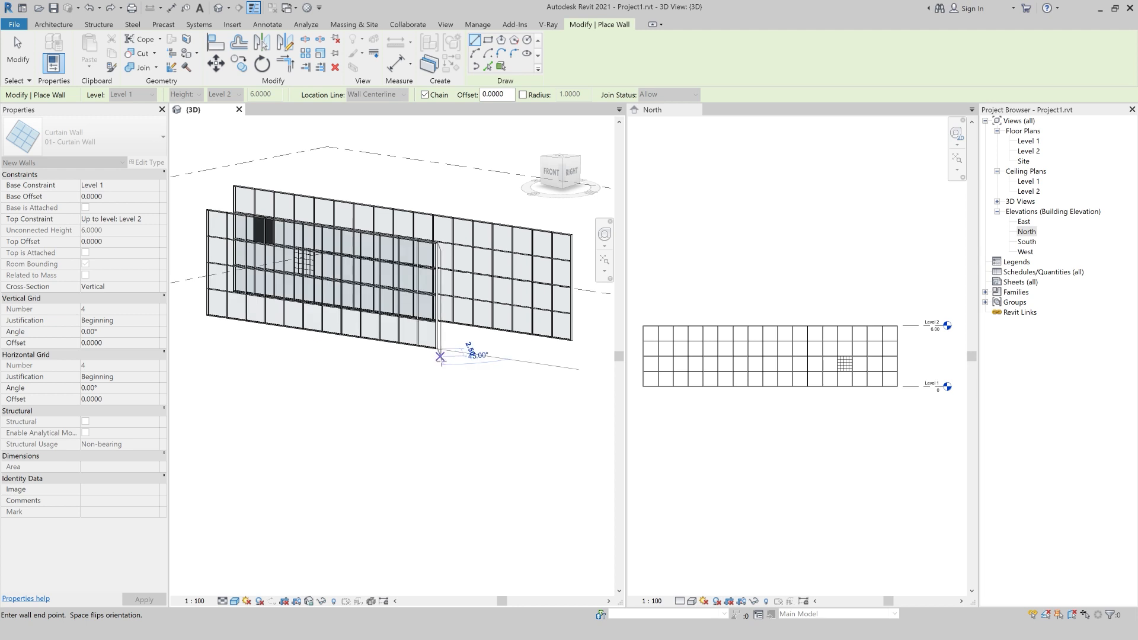
{"action": "key", "text": "Escape"}
{"action": "key", "text": "Escape"}
Step: Inspect the type properties of the new front curtain wall, including Automatically Embed, and deselect the wall
{"action": "left_click", "coordinate": [422, 353]}
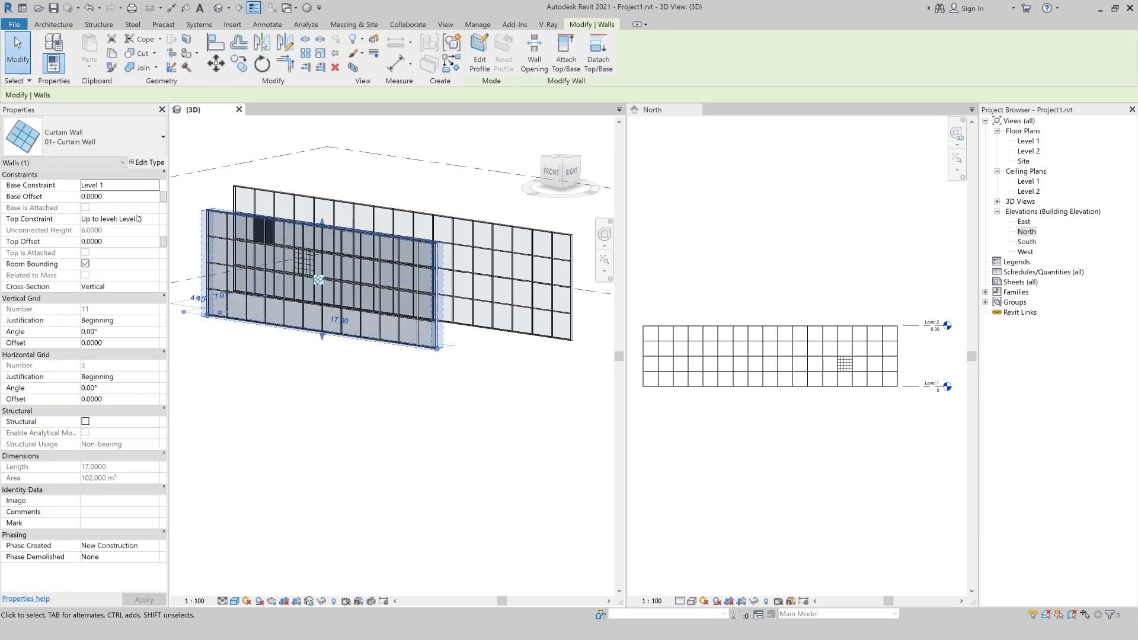
{"action": "left_click", "coordinate": [149, 162]}
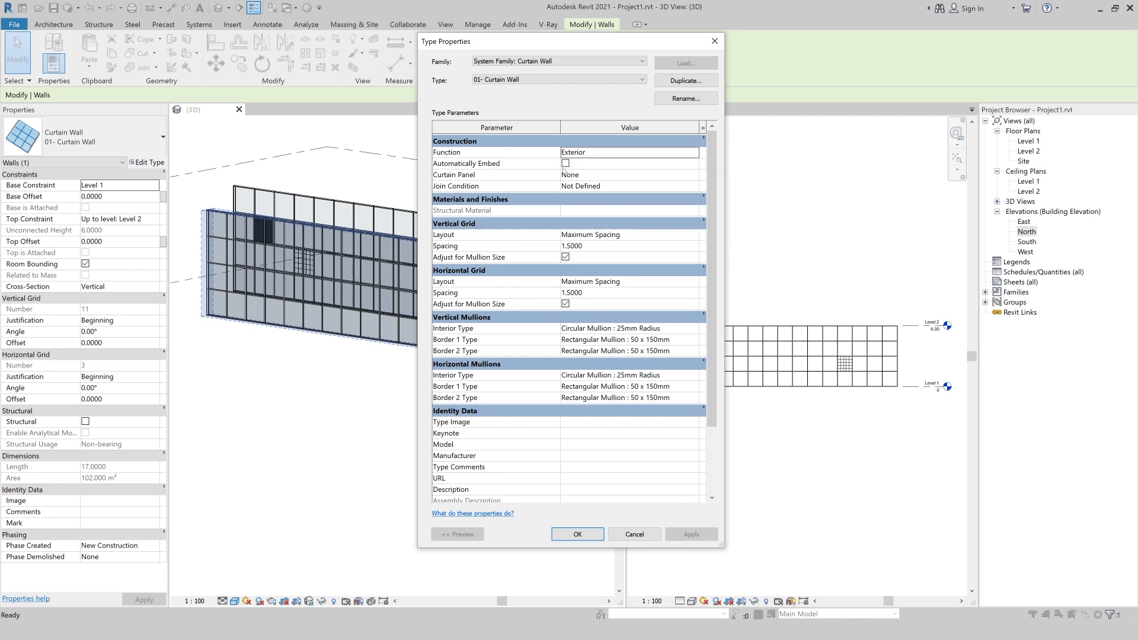
{"action": "left_click", "coordinate": [588, 542]}
{"action": "key", "text": "Escape"}
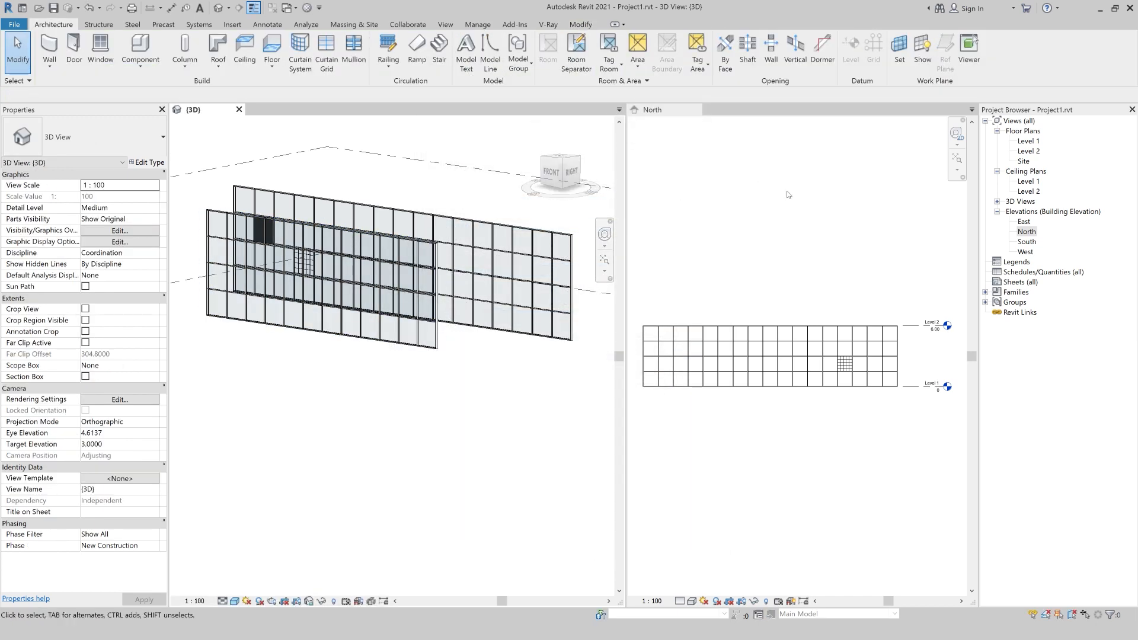
Step: Open the Level 1 floor plan, dock it beside the 3D view and close the North elevation
{"action": "double_click", "coordinate": [1030, 141]}
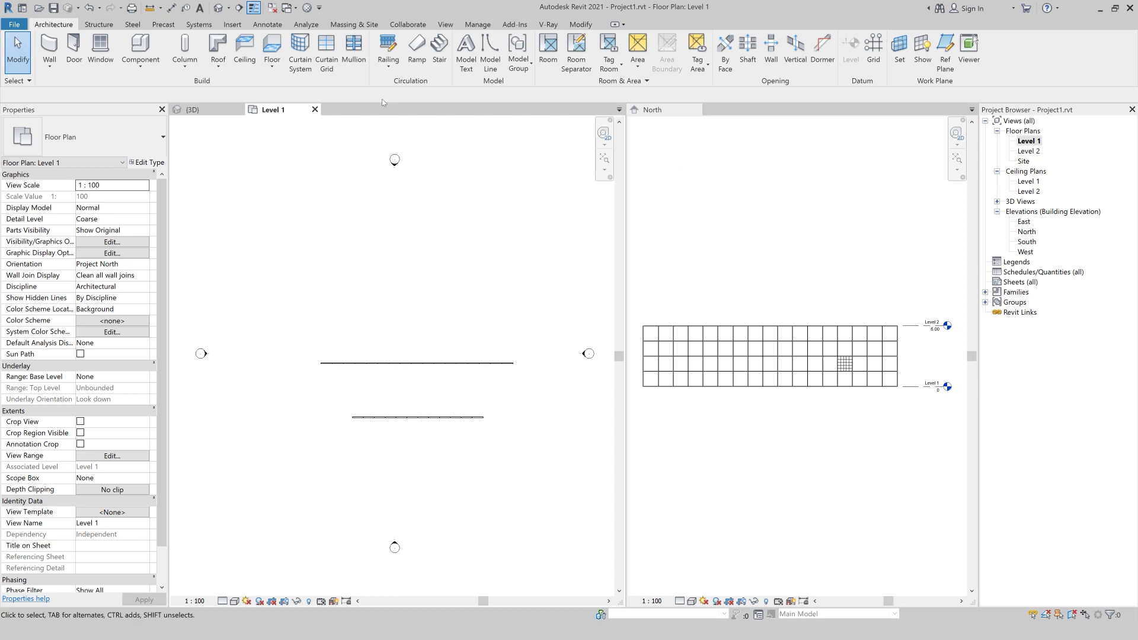
{"action": "left_click_drag", "start_coordinate": [275, 116], "coordinate": [707, 192]}
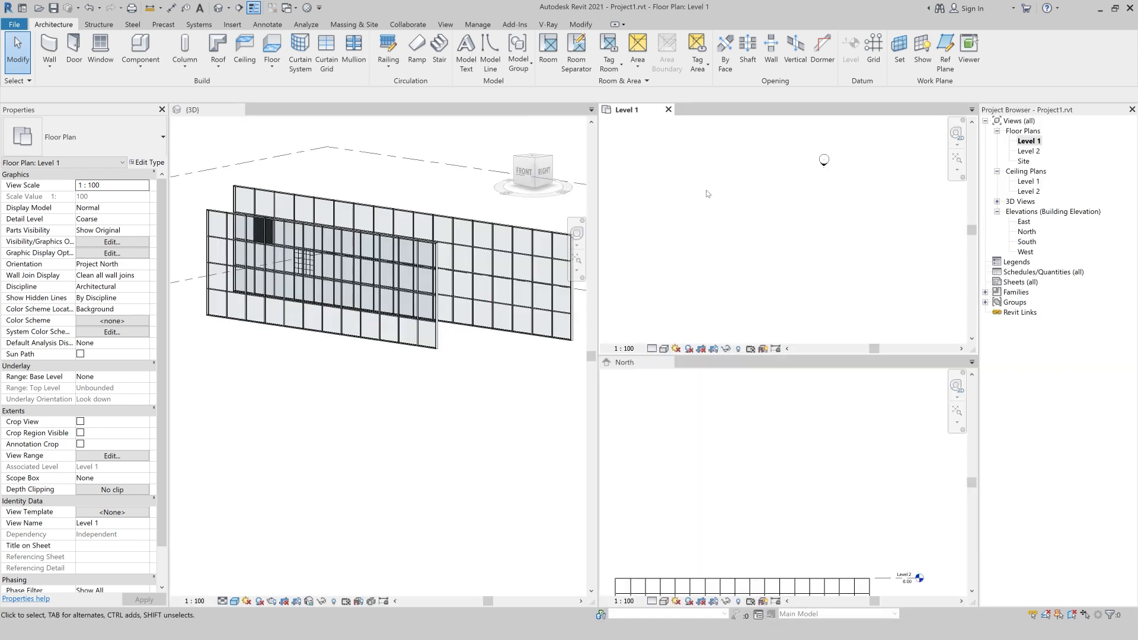
{"action": "left_click", "coordinate": [651, 362]}
{"action": "left_click", "coordinate": [668, 362]}
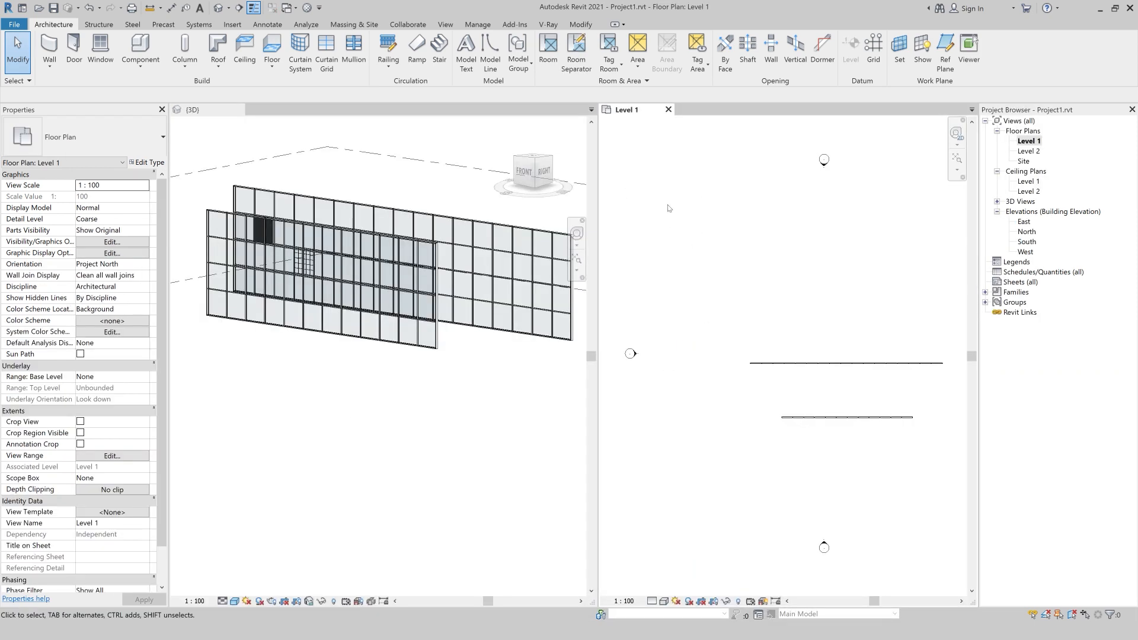
Step: Draw a horizontal Generic - 200mm basic wall about 23.6 m long behind the two curtain walls in the Level 1 plan
{"action": "middle_click_drag", "start_coordinate": [770, 294], "coordinate": [731, 315]}
{"action": "left_click", "coordinate": [49, 48]}
{"action": "left_click", "coordinate": [83, 136]}
{"action": "scroll", "coordinate": [69, 407], "scroll_direction": "up", "scroll_amount": 4}
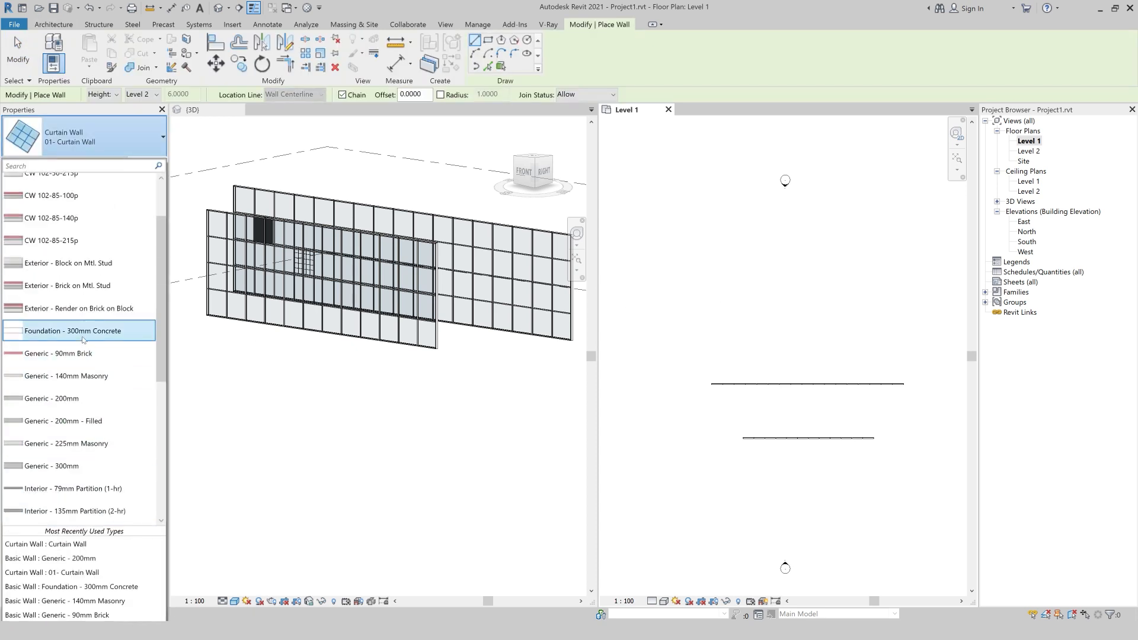
{"action": "left_click", "coordinate": [69, 408]}
{"action": "left_click", "coordinate": [700, 315]}
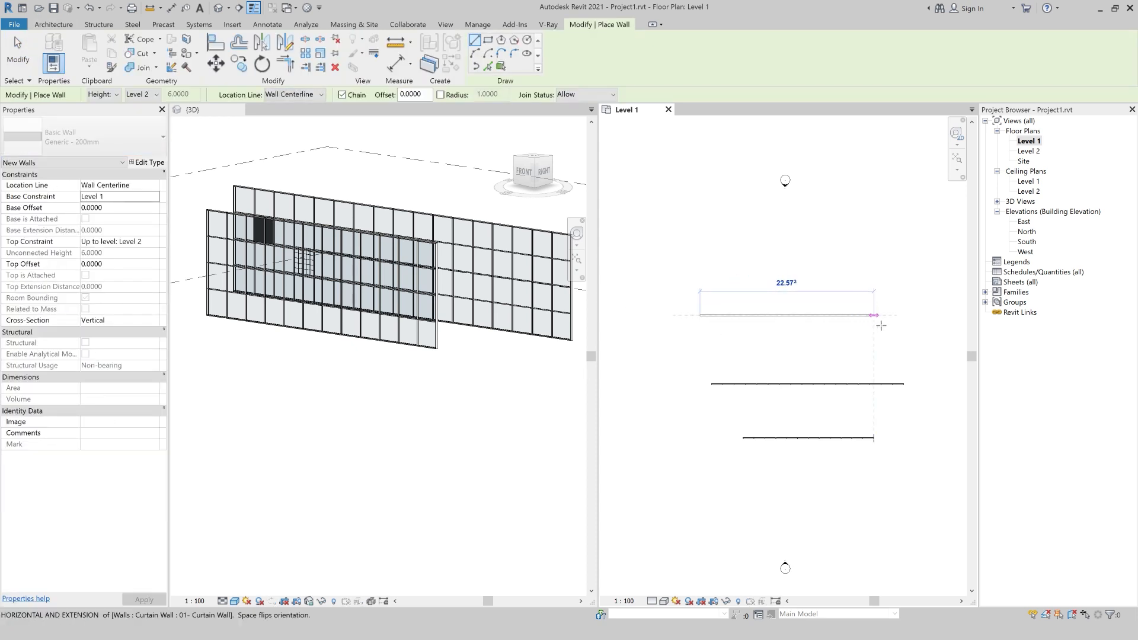
{"action": "left_click", "coordinate": [885, 326]}
{"action": "key", "text": "Escape"}
{"action": "key", "text": "Escape"}
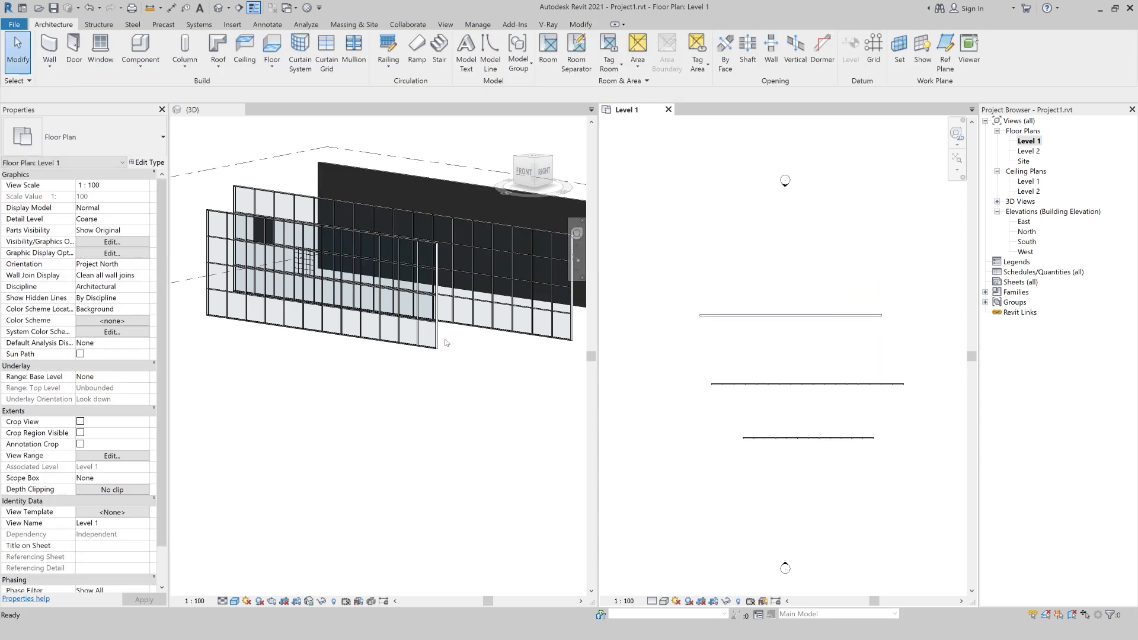
Step: Delete the original long curtain wall between the front curtain wall and the basic wall
{"action": "left_click", "coordinate": [441, 342]}
{"action": "left_click", "coordinate": [431, 338]}
{"action": "left_click", "coordinate": [514, 345]}
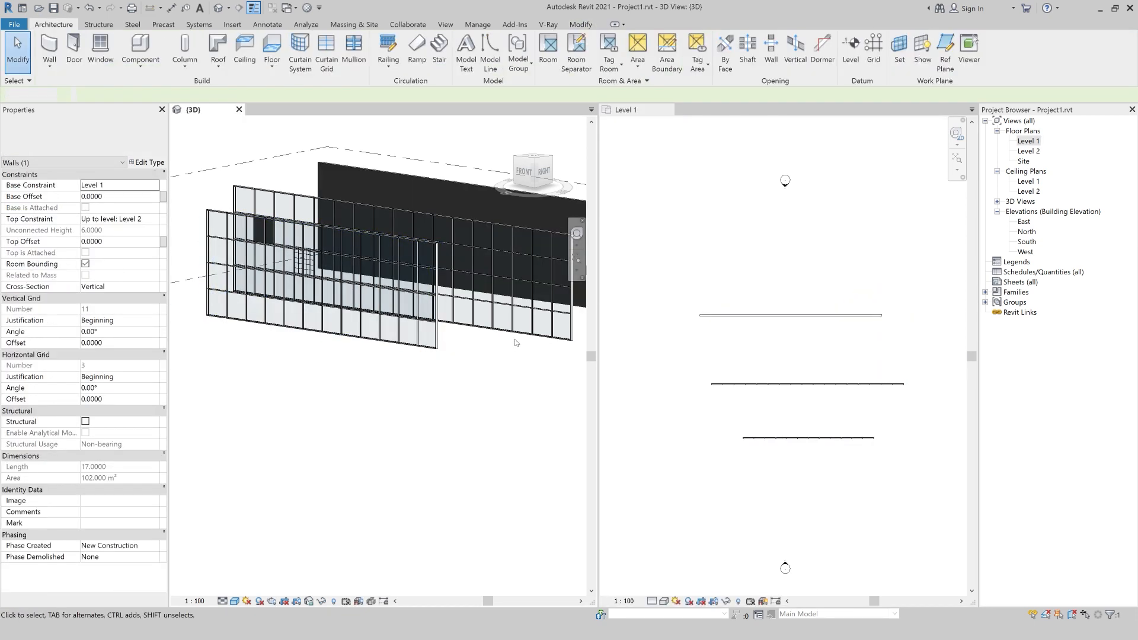
{"action": "left_click", "coordinate": [522, 337]}
{"action": "key", "text": "Delete"}
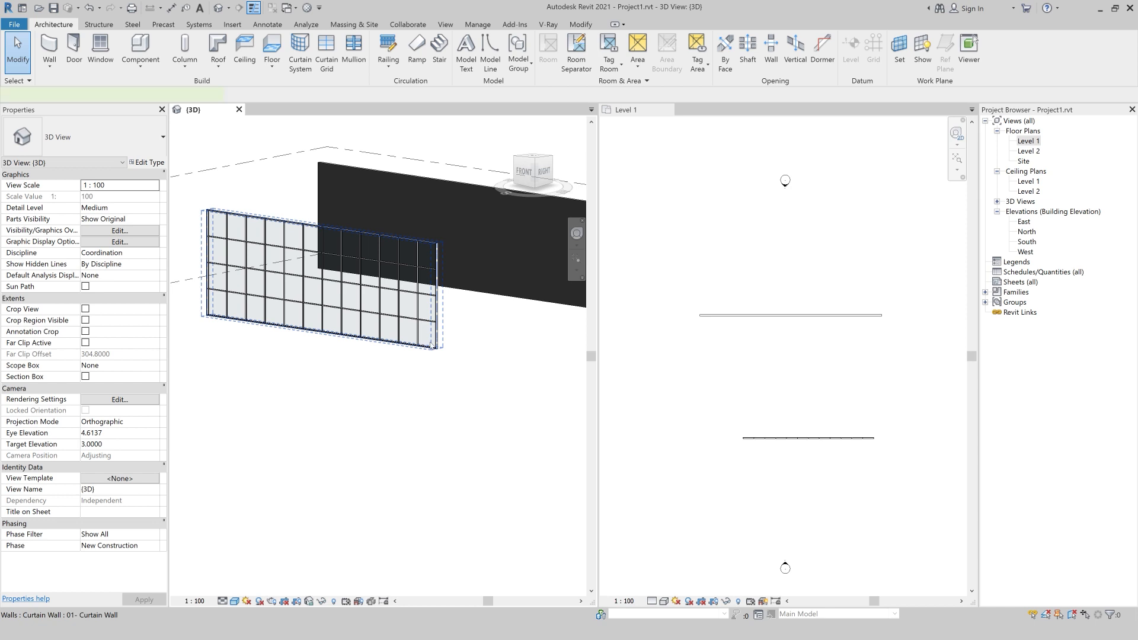
Step: Create a similar 01- Curtain Wall about 12.4 m long along the basic wall, starting about 6.3 m from its left end
{"action": "left_click", "coordinate": [400, 332]}
{"action": "right_click", "coordinate": [400, 332]}
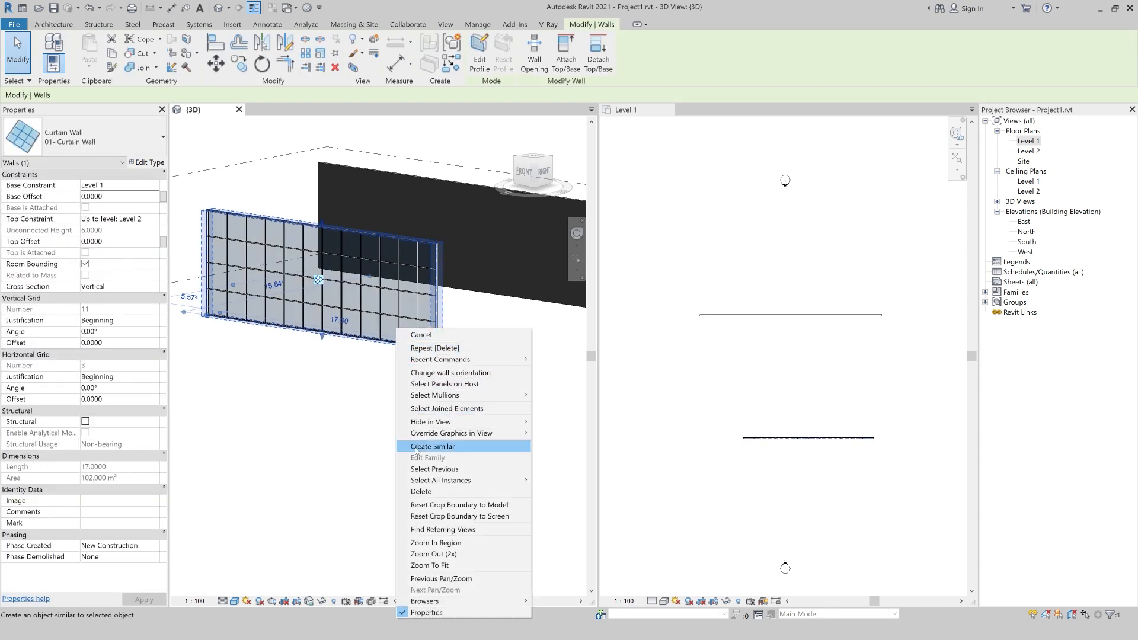
{"action": "left_click", "coordinate": [432, 446]}
{"action": "scroll", "coordinate": [782, 297], "scroll_direction": "up", "scroll_amount": 2}
{"action": "left_click", "coordinate": [727, 336]}
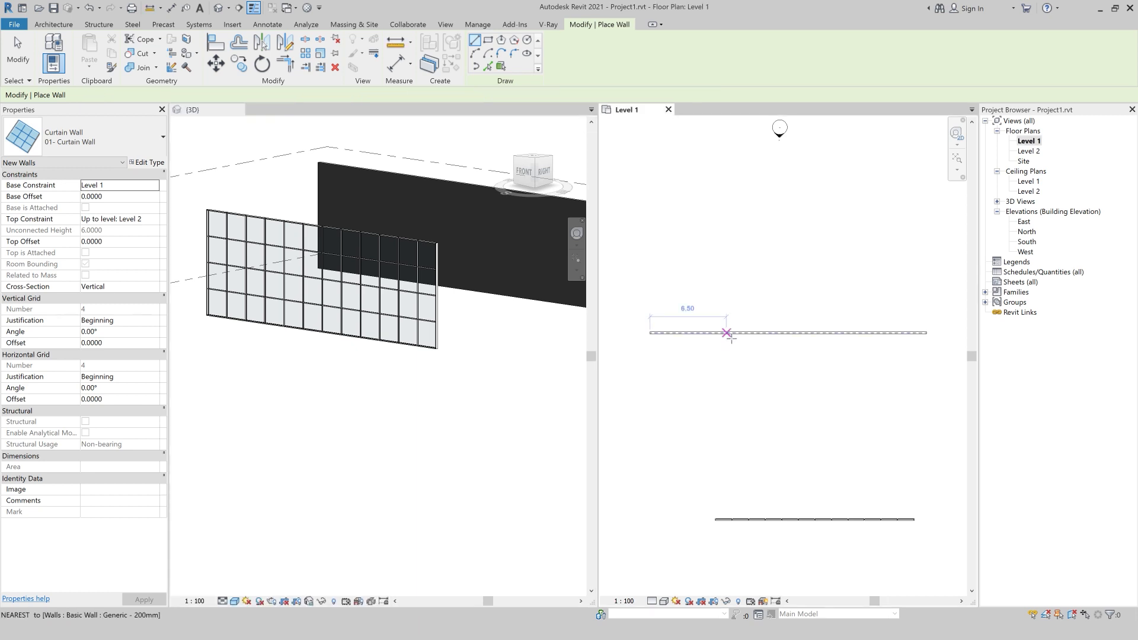
{"action": "scroll", "coordinate": [747, 337], "scroll_direction": "down", "scroll_amount": 1}
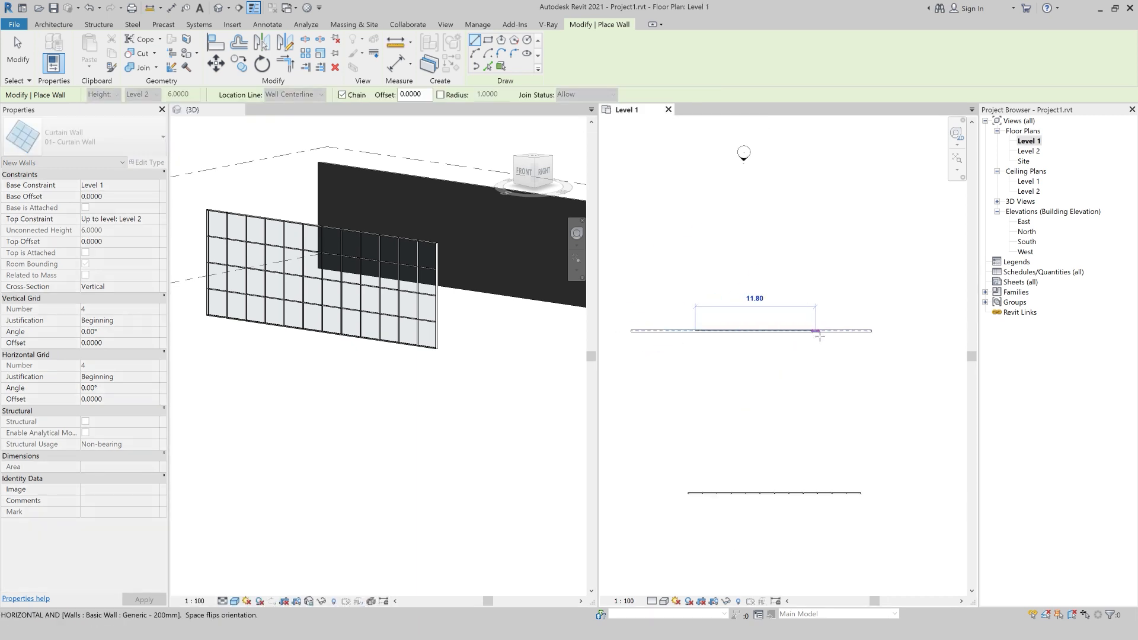
{"action": "left_click", "coordinate": [821, 335]}
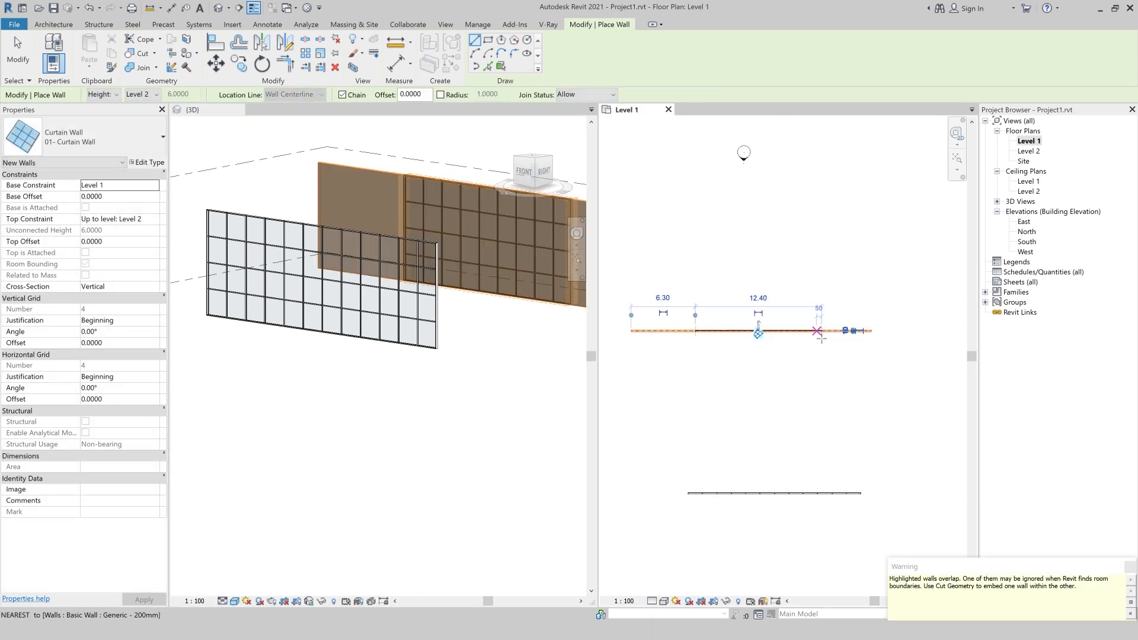
{"action": "key", "text": "Escape"}
{"action": "key", "text": "Escape"}
Step: Delete the freestanding curtain wall in front of the basic wall
{"action": "scroll", "coordinate": [411, 214], "scroll_direction": "down", "scroll_amount": 2}
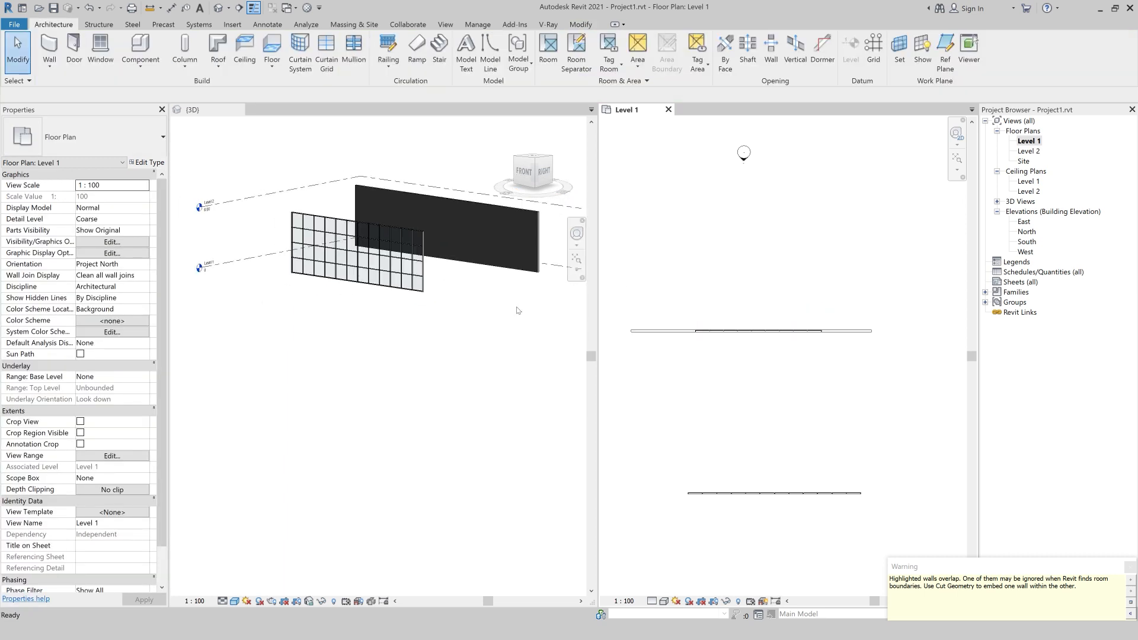
{"action": "left_click", "coordinate": [421, 284]}
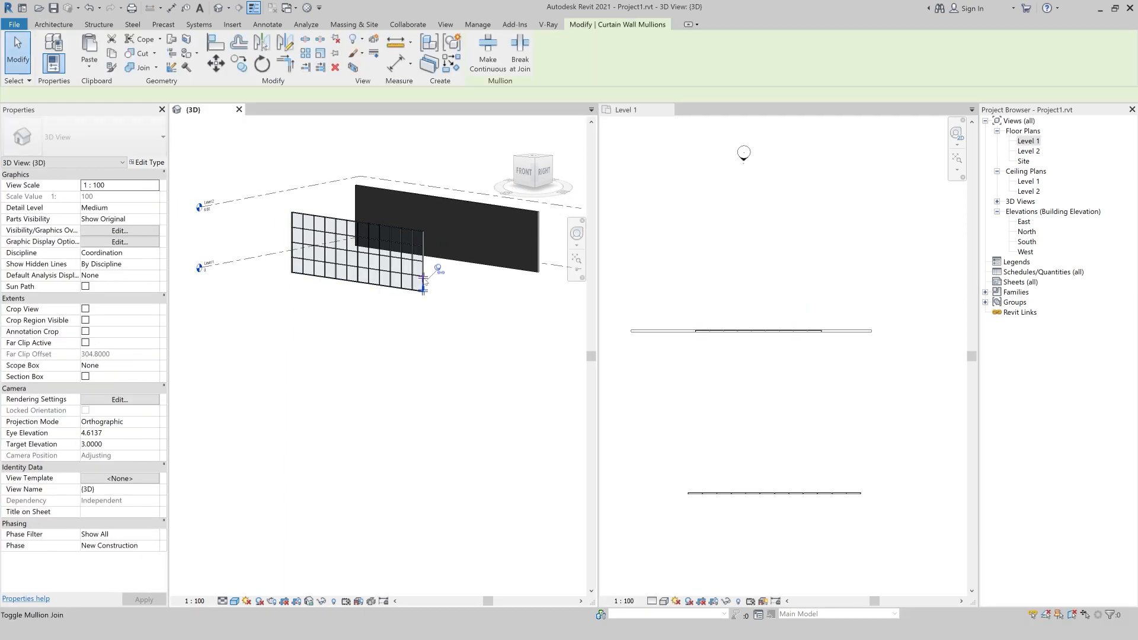
{"action": "left_click", "coordinate": [419, 287]}
{"action": "key", "text": "Delete"}
{"action": "scroll", "coordinate": [529, 236], "scroll_direction": "up", "scroll_amount": 2}
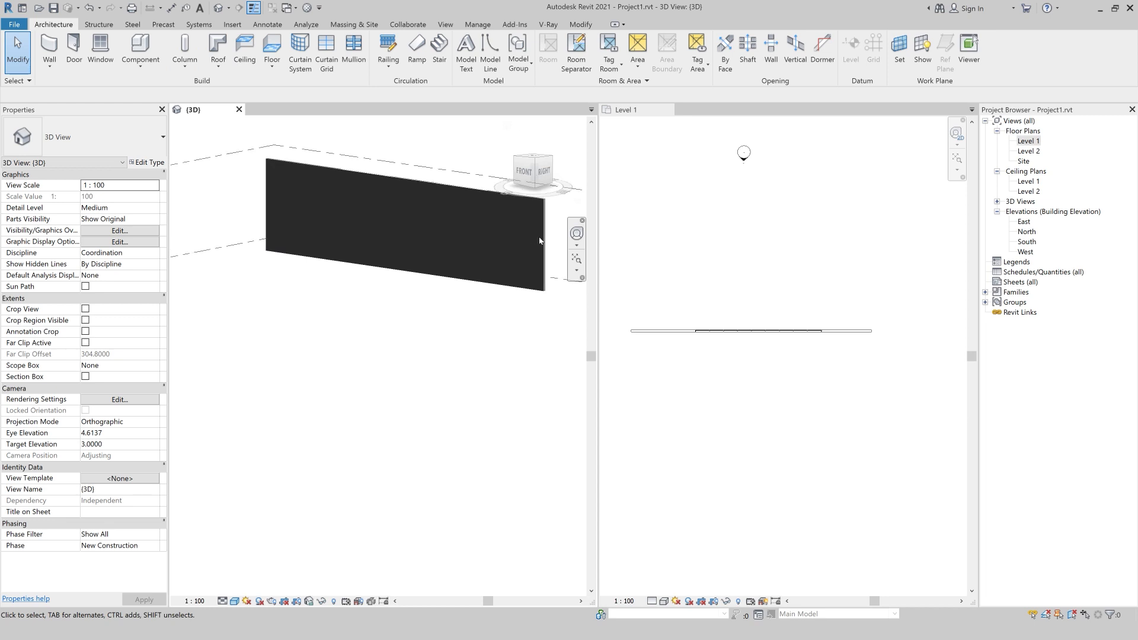
Step: Inspect the overlap of the basic wall and the curtain wall in 3D by selecting the basic wall, then deselect it
{"action": "left_click", "coordinate": [544, 242]}
{"action": "middle_click_drag", "start_coordinate": [544, 243], "coordinate": [444, 358], "text": "shift"}
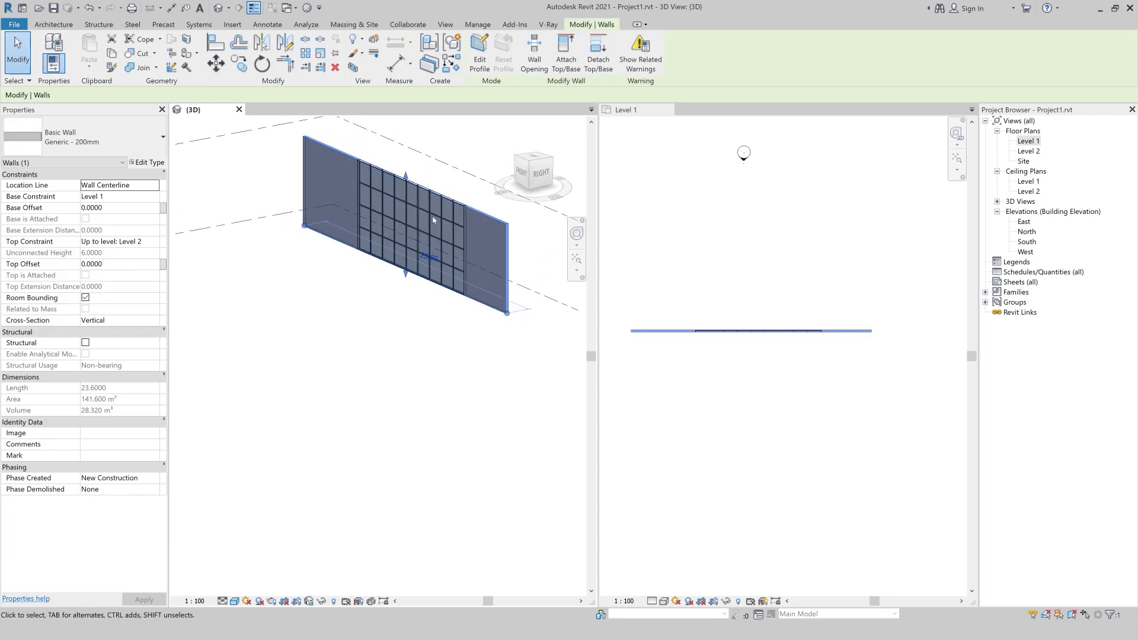
{"action": "left_click", "coordinate": [410, 305]}
{"action": "scroll", "coordinate": [356, 297], "scroll_direction": "down", "scroll_amount": 1}
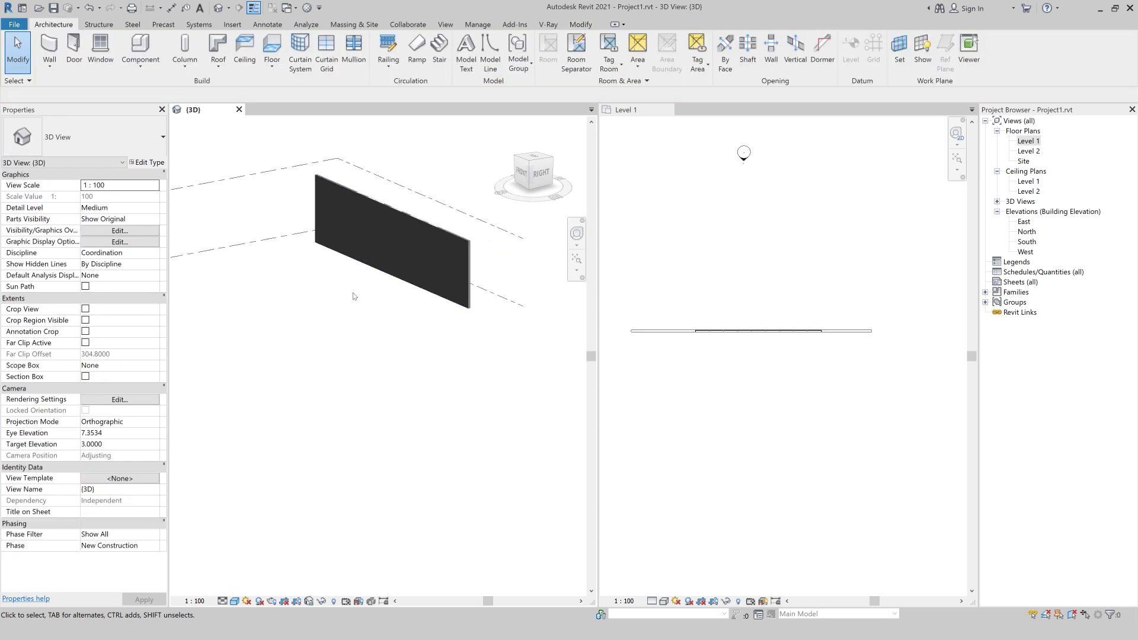
Step: Draw a Generic - 200mm basic wall in plan behind the existing wall, parallel to it and starting level with its left end
{"action": "left_click", "coordinate": [59, 62]}
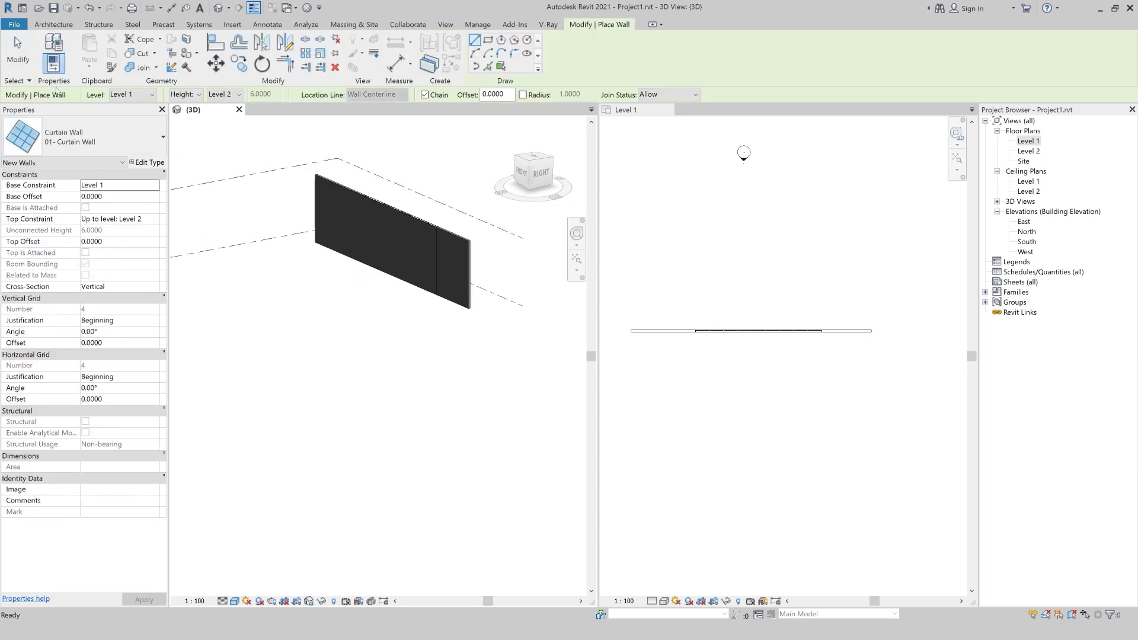
{"action": "left_click", "coordinate": [83, 138]}
{"action": "scroll", "coordinate": [60, 237], "scroll_direction": "up", "scroll_amount": 3}
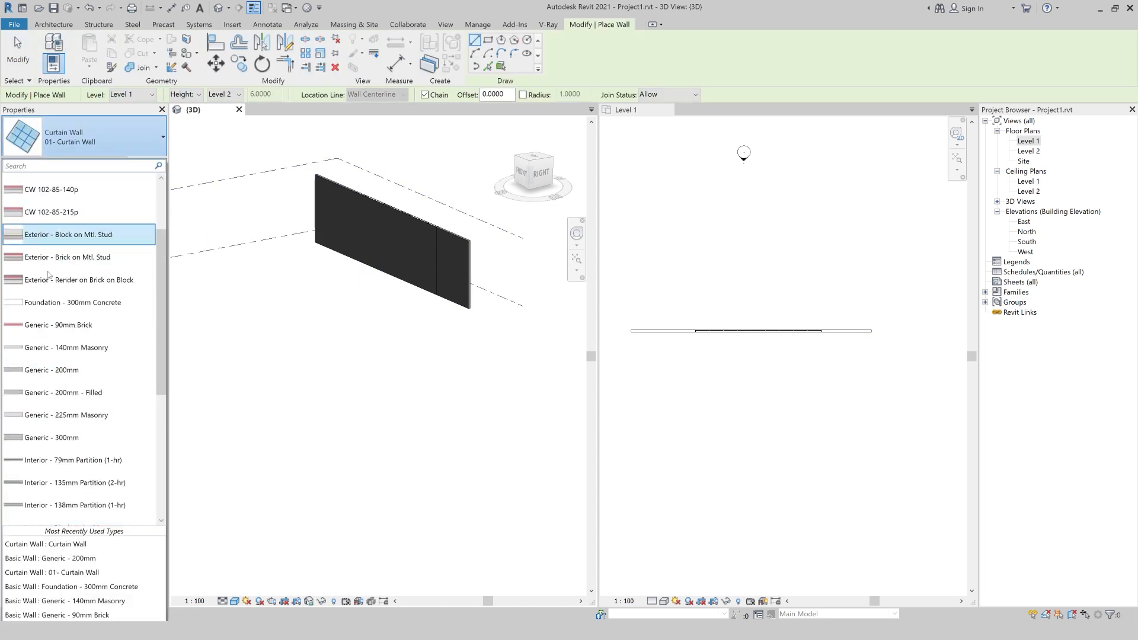
{"action": "left_click", "coordinate": [65, 371]}
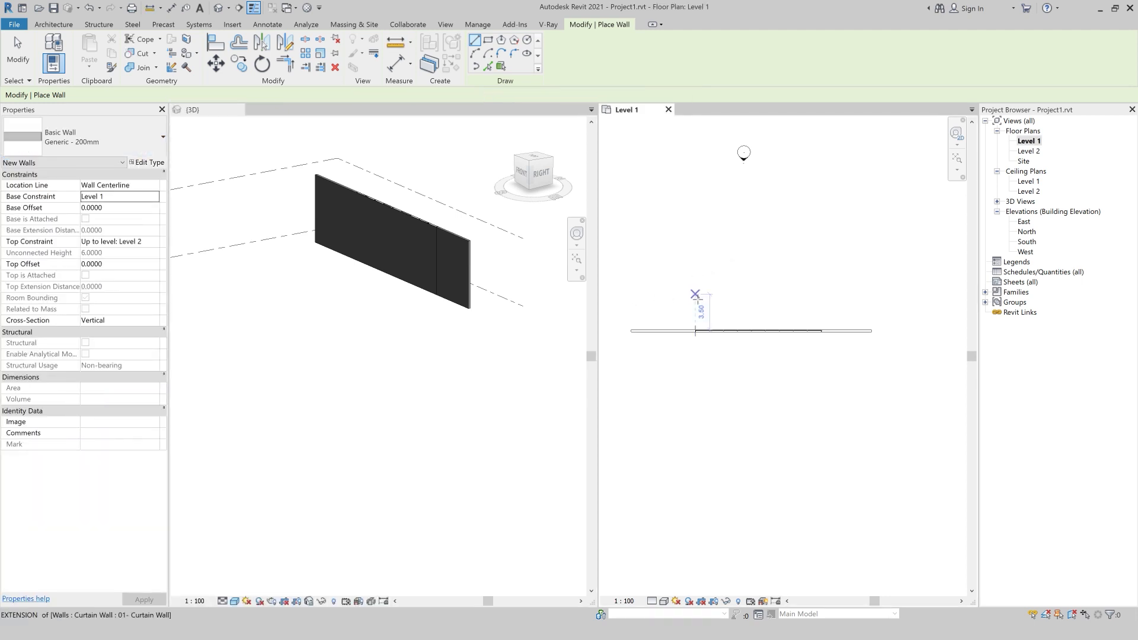
{"action": "left_click", "coordinate": [631, 290]}
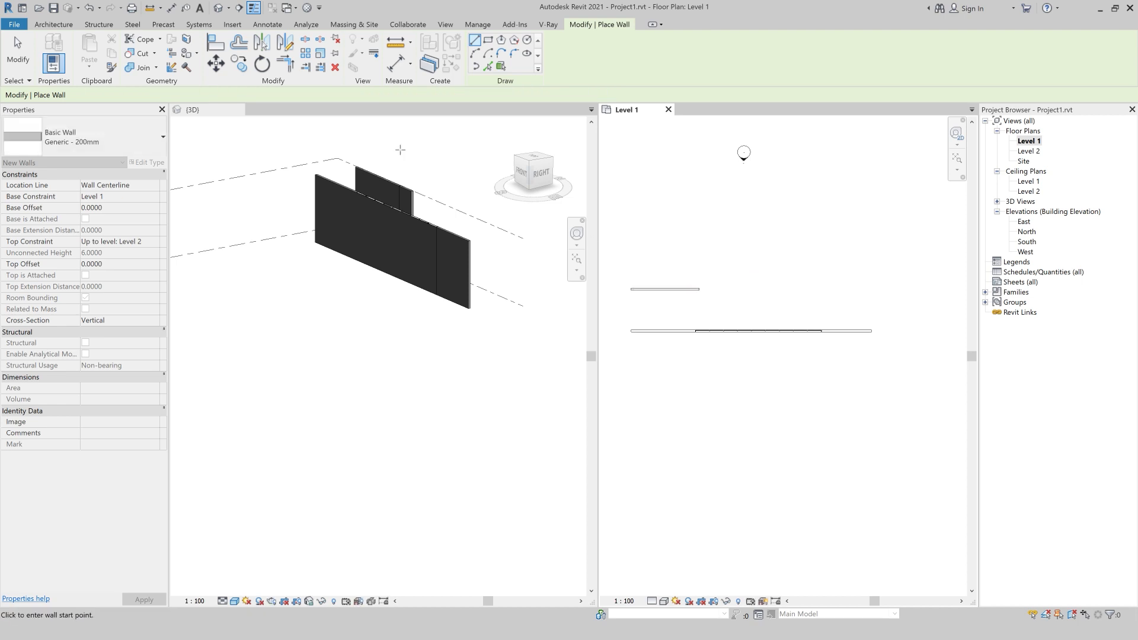
{"action": "key", "text": "Escape"}
Step: Draw a 01- Curtain Wall about 12 m long in line with the short basic wall, starting at its right end
{"action": "left_click", "coordinate": [83, 136]}
{"action": "scroll", "coordinate": [59, 412], "scroll_direction": "down", "scroll_amount": 2}
{"action": "left_click", "coordinate": [59, 430]}
{"action": "scroll", "coordinate": [714, 289], "scroll_direction": "up", "scroll_amount": 1}
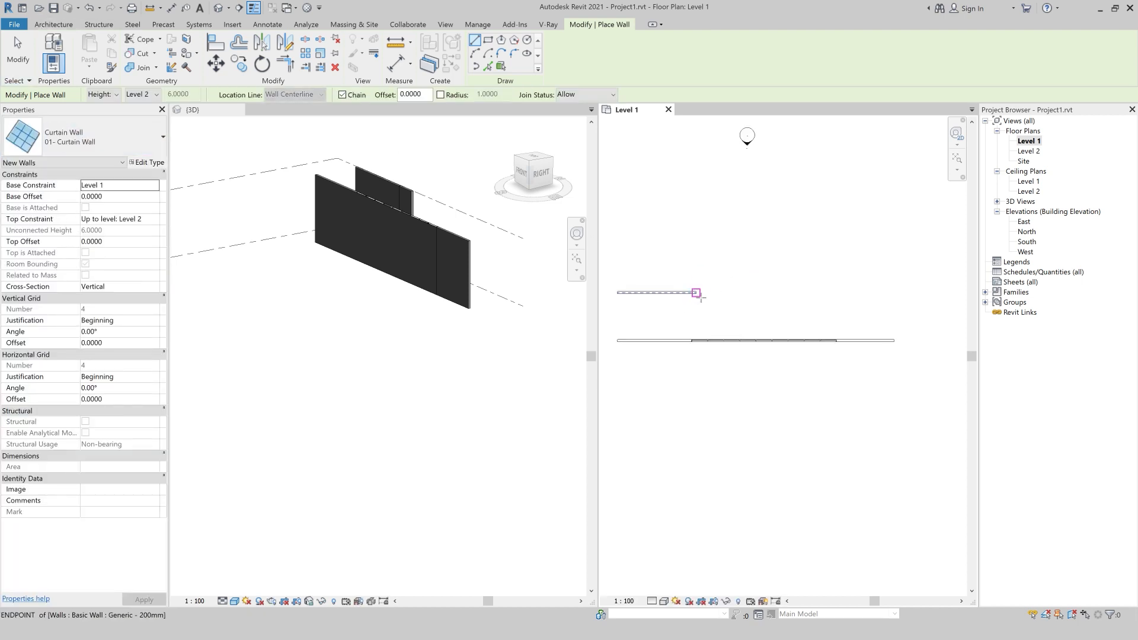
{"action": "left_click", "coordinate": [697, 293]}
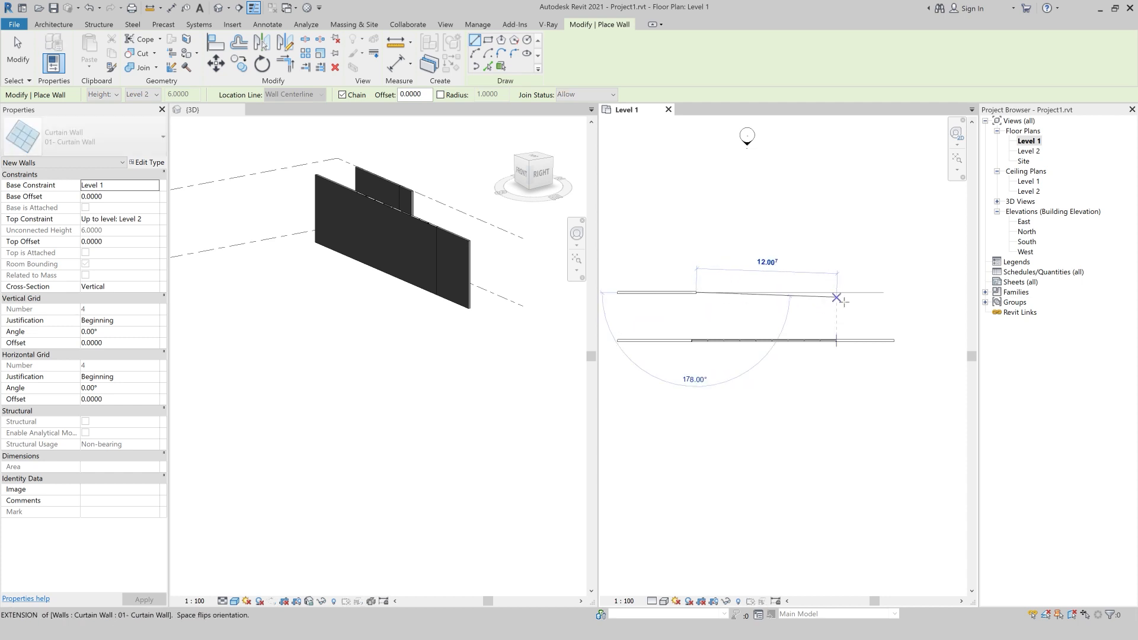
{"action": "left_click", "coordinate": [836, 292]}
{"action": "key", "text": "Escape"}
{"action": "key", "text": "Escape"}
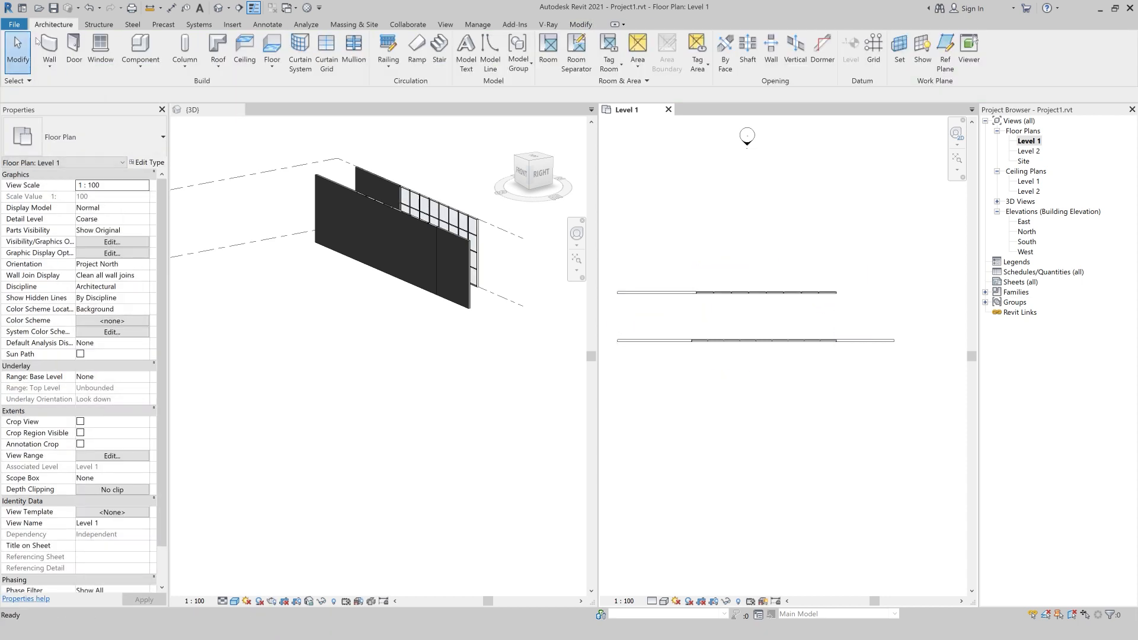
Step: Delete the short basic wall and the curtain wall attached to its end, including their grids and mullions
{"action": "left_click_drag", "start_coordinate": [846, 269], "coordinate": [627, 318]}
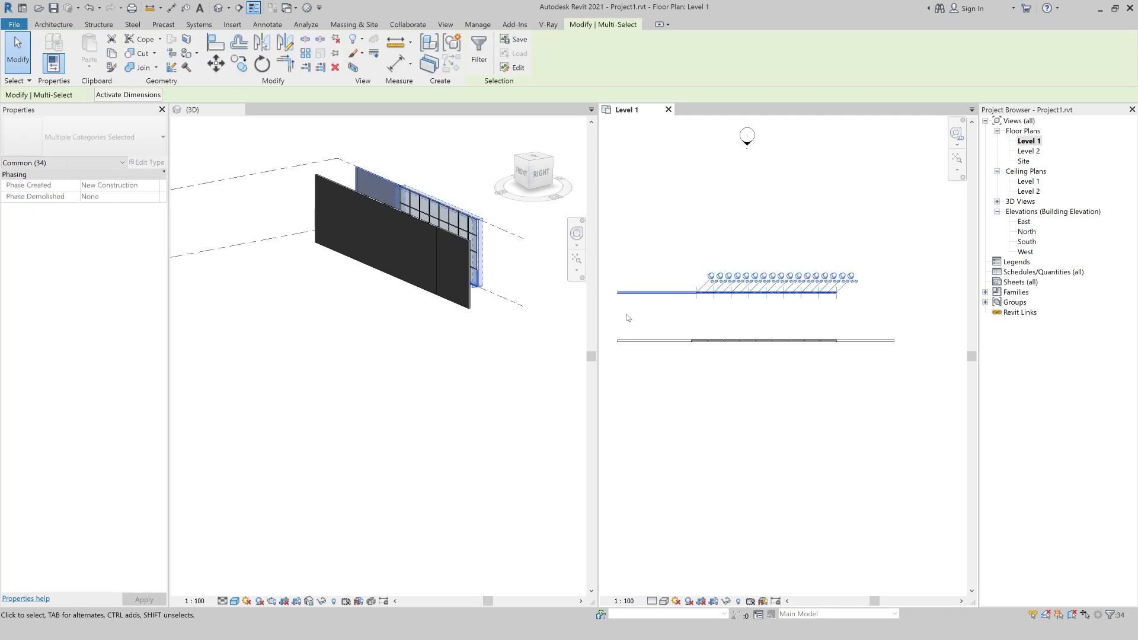
{"action": "key", "text": "Delete"}
Step: Enable Automatically Embed in the 01- Curtain Wall type of the overlapping curtain wall and inspect the embedded wall in 3D
{"action": "left_click", "coordinate": [716, 342]}
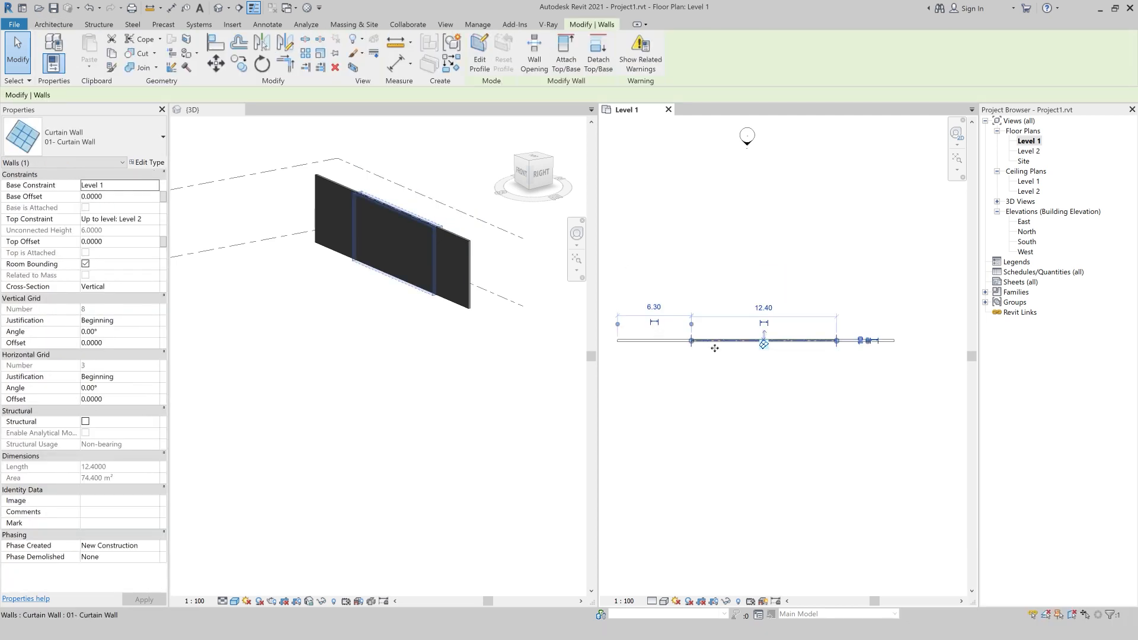
{"action": "left_click", "coordinate": [152, 164]}
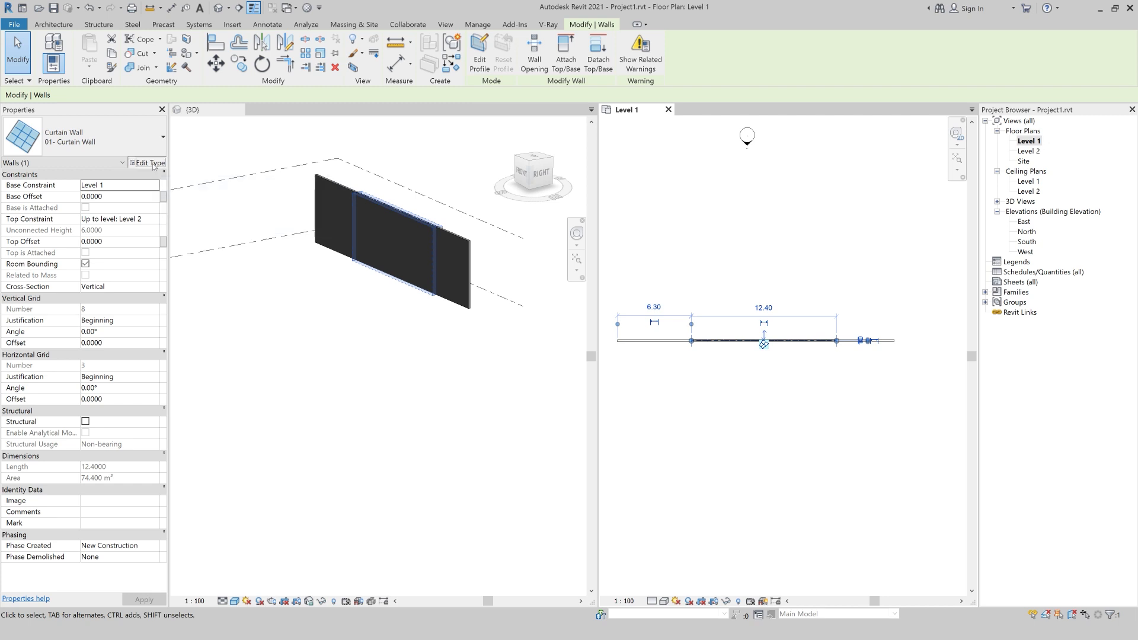
{"action": "left_click", "coordinate": [566, 165]}
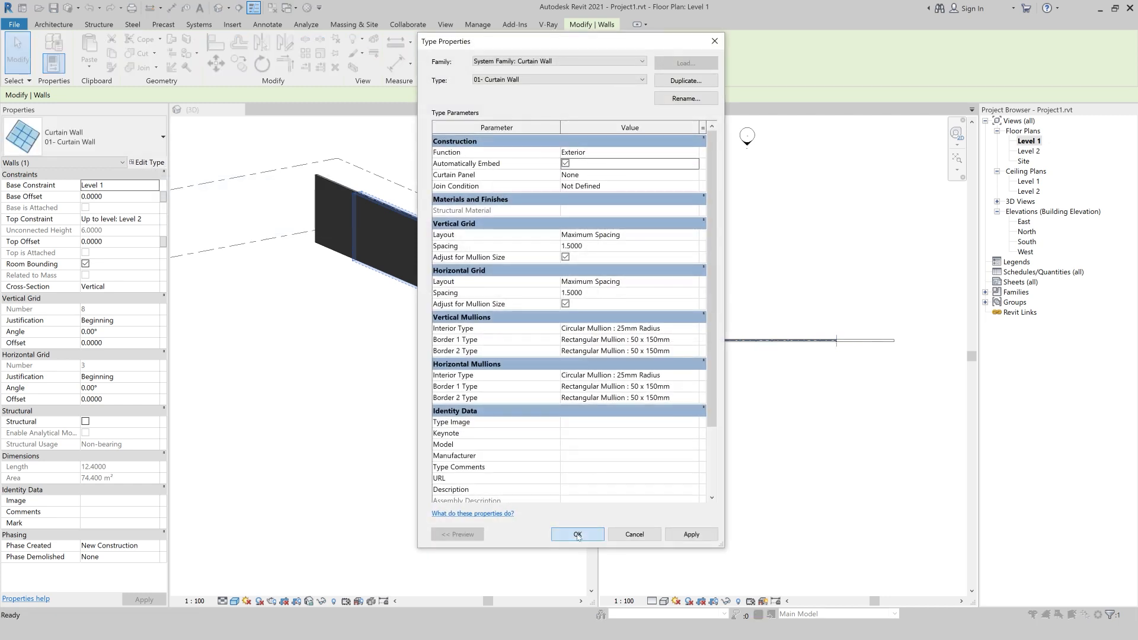
{"action": "left_click", "coordinate": [577, 534]}
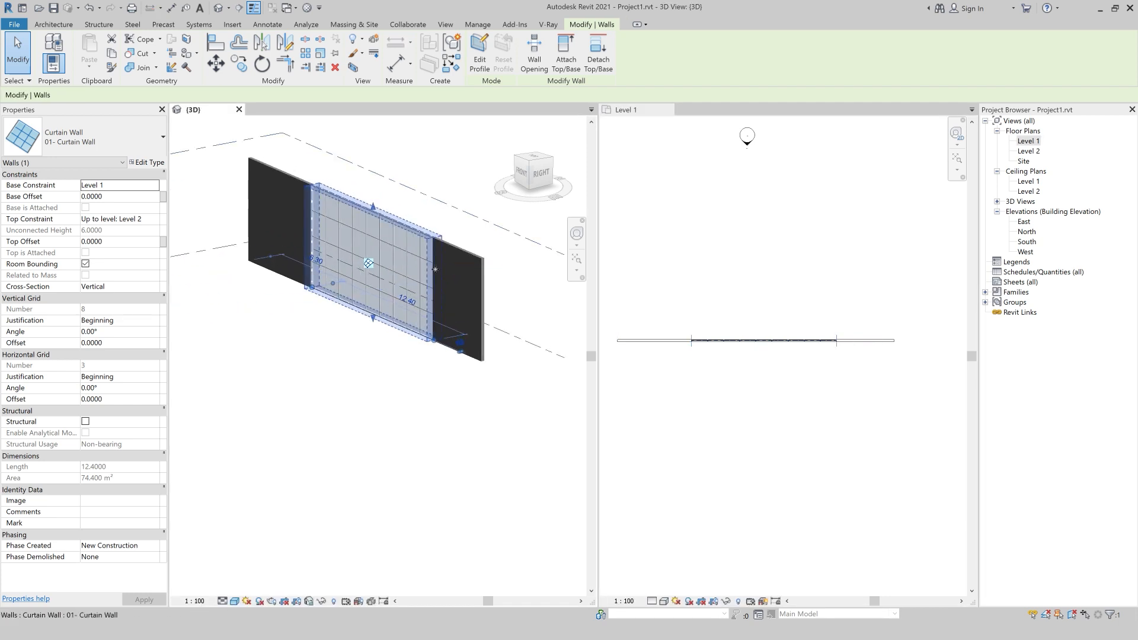
{"action": "scroll", "coordinate": [435, 269], "scroll_direction": "up", "scroll_amount": 3}
{"action": "scroll", "coordinate": [405, 338], "scroll_direction": "down", "scroll_amount": 1}
{"action": "left_click", "coordinate": [411, 433]}
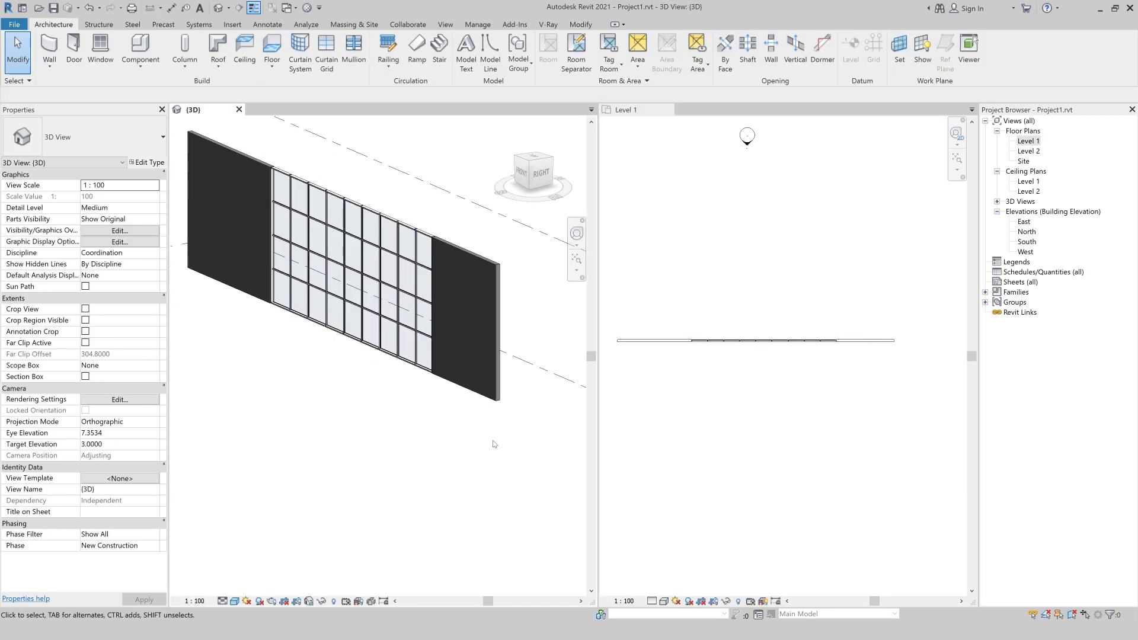
Step: Lower the top of the basic wall below the top of the embedded curtain wall in 3D
{"action": "left_click", "coordinate": [485, 268]}
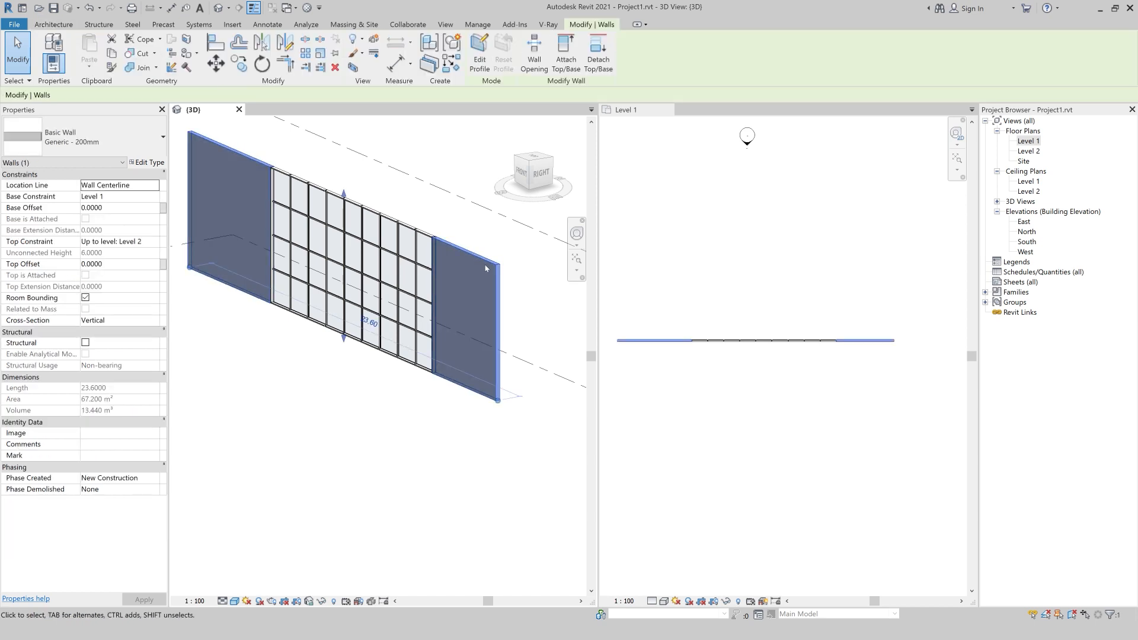
{"action": "scroll", "coordinate": [307, 216], "scroll_direction": "down", "scroll_amount": 1}
{"action": "left_click_drag", "start_coordinate": [335, 202], "coordinate": [336, 227]}
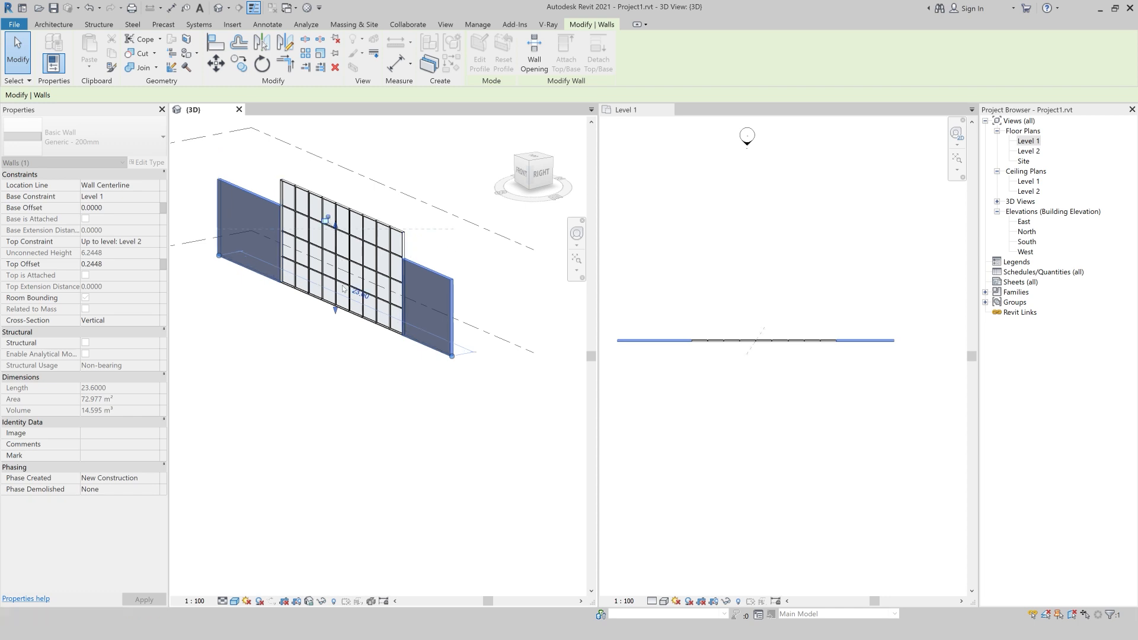
{"action": "left_click", "coordinate": [333, 354]}
Step: Restore the basic wall's full height and lower the embedded curtain wall's top to a height of about 4.17 m
{"action": "left_click", "coordinate": [342, 208]}
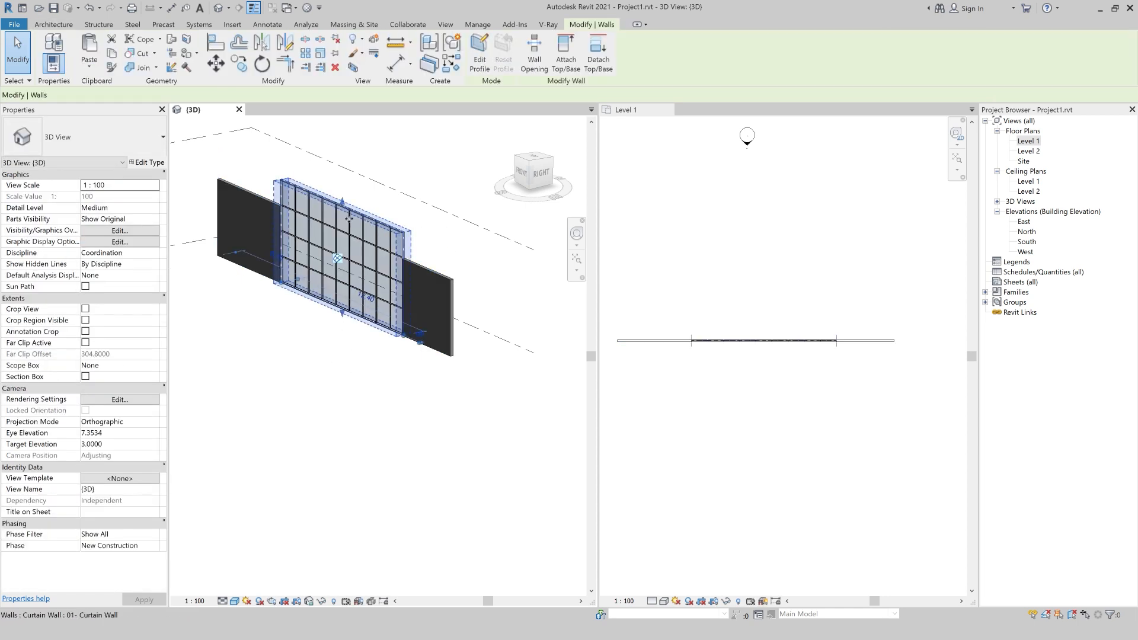
{"action": "mouse_move", "coordinate": [341, 206]}
{"action": "left_mouse_down"}
{"action": "mouse_move", "coordinate": [342, 249]}
{"action": "mouse_move", "coordinate": [335, 202]}
{"action": "left_mouse_up"}
{"action": "key", "text": "Escape"}
{"action": "left_click", "coordinate": [335, 228]}
{"action": "key", "text": "Escape"}
{"action": "left_click", "coordinate": [354, 319]}
{"action": "left_click", "coordinate": [375, 327]}
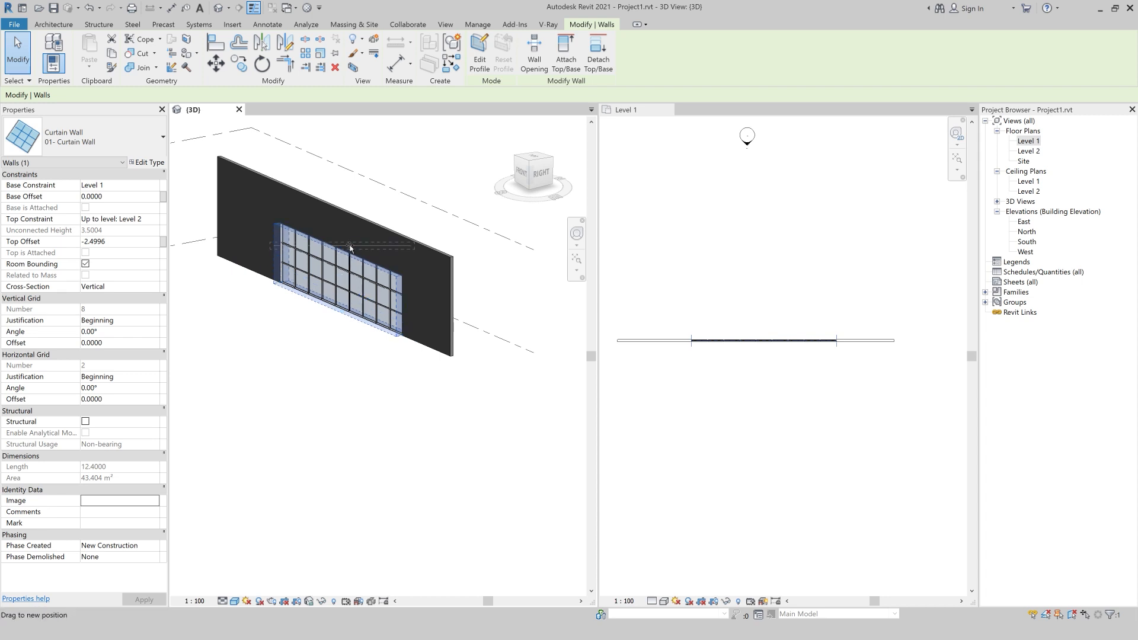
{"action": "left_click", "coordinate": [412, 424]}
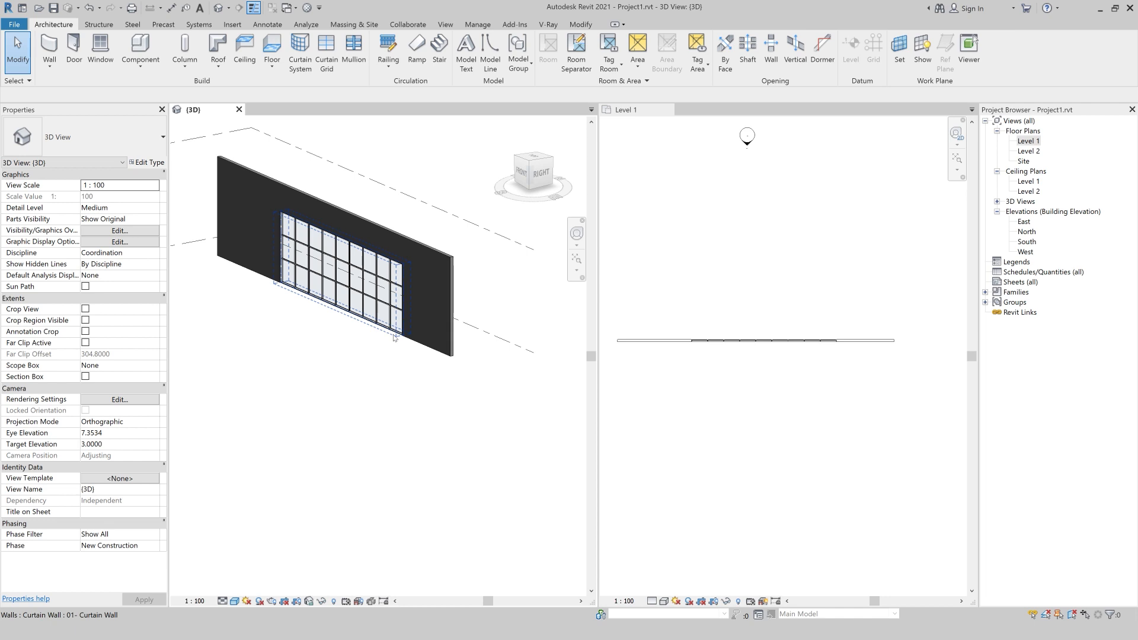
{"action": "left_click", "coordinate": [394, 338]}
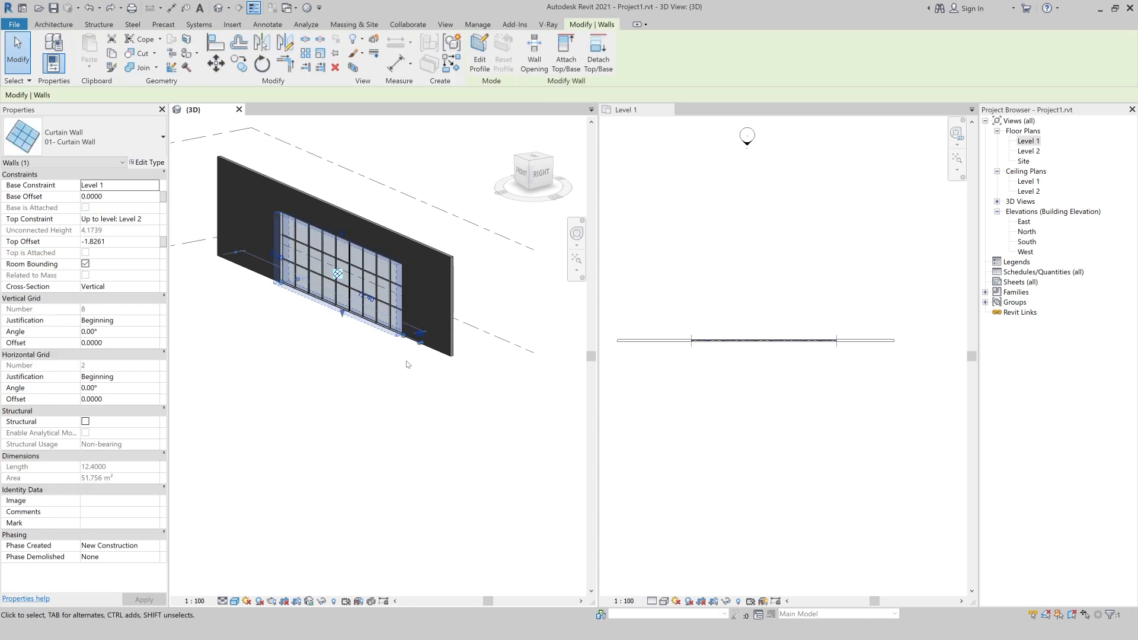
{"action": "left_click", "coordinate": [408, 364]}
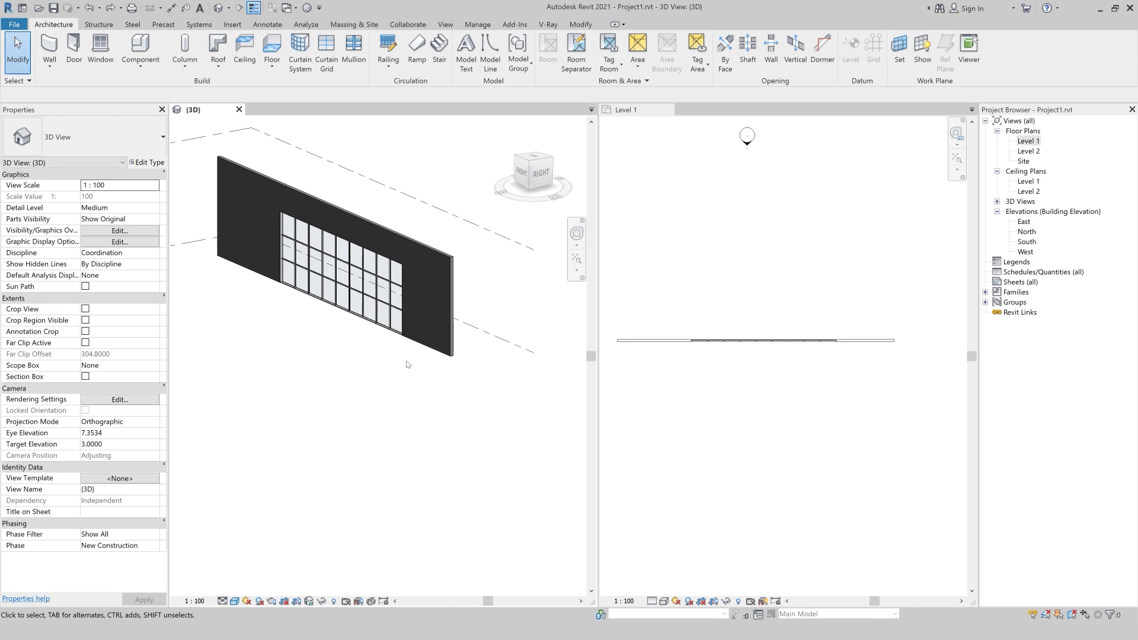